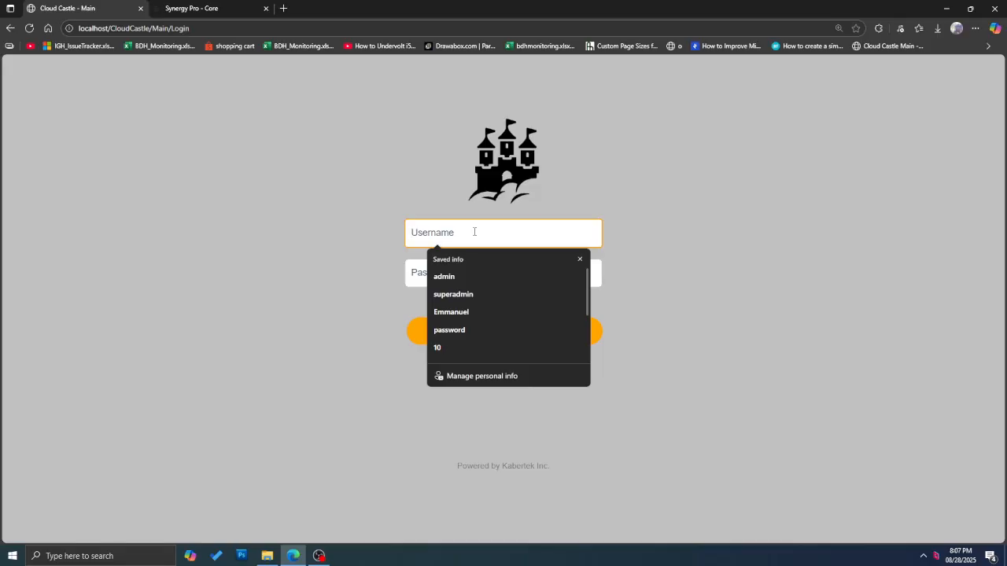
Step: Log in to Cloud Castle as admin with the account password
type("a")
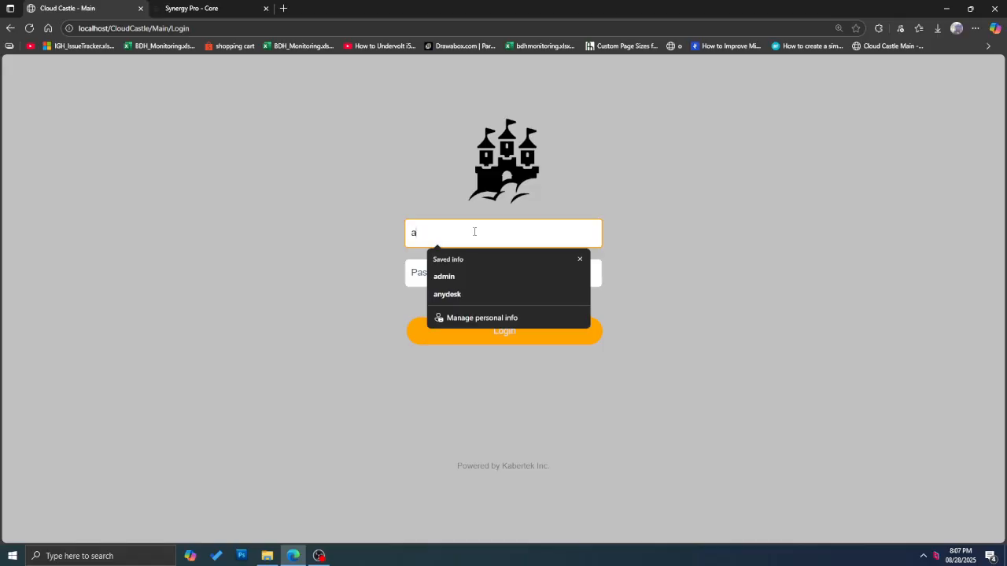
type("dmin")
key("Tab")
type("a")
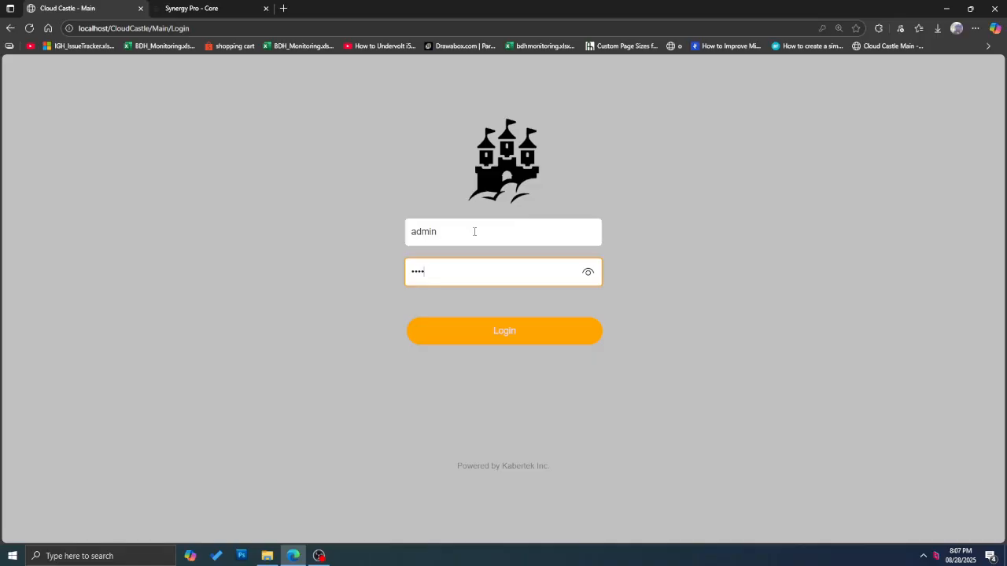
key("Tab")
key("Return")
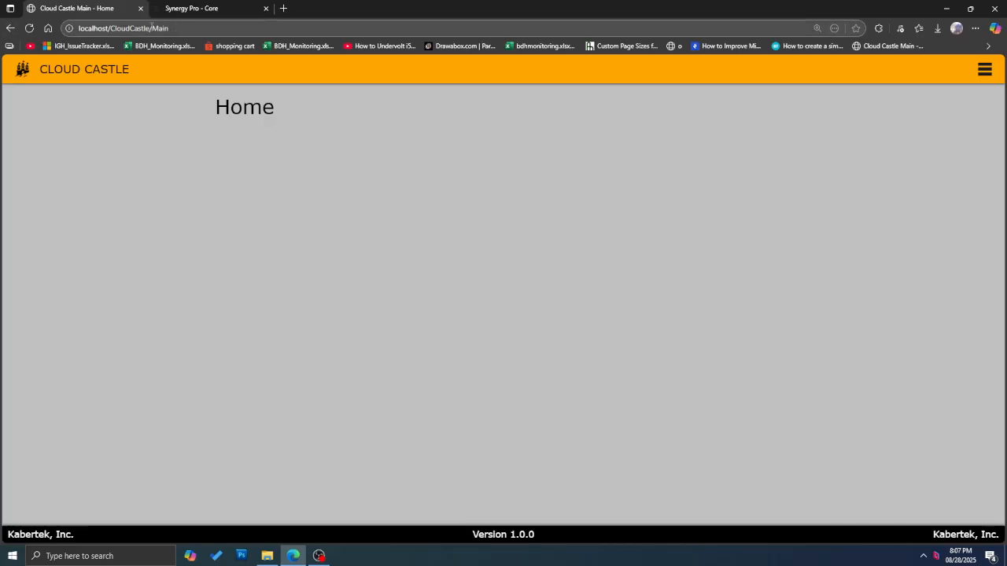
Step: Check the Synergy Pro tab, return to Cloud Castle, and open the navigation menu
left_click(151, 27)
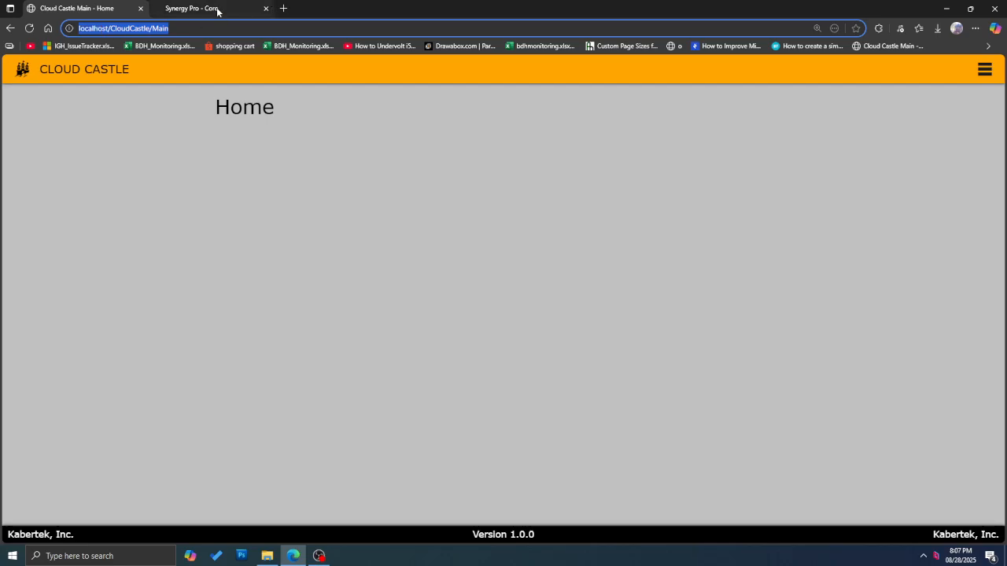
mouse_move(217, 11)
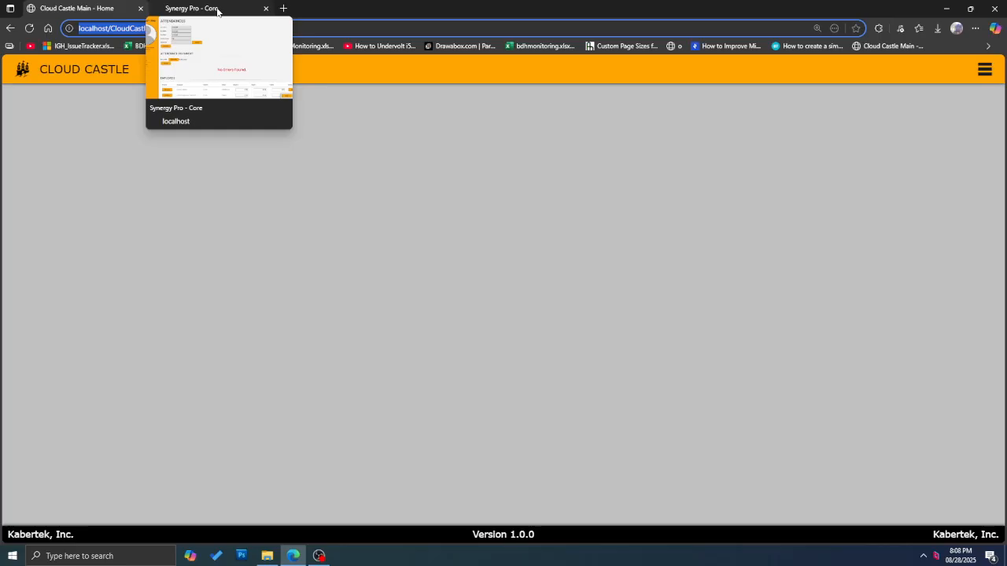
left_click(217, 10)
left_click(110, 9)
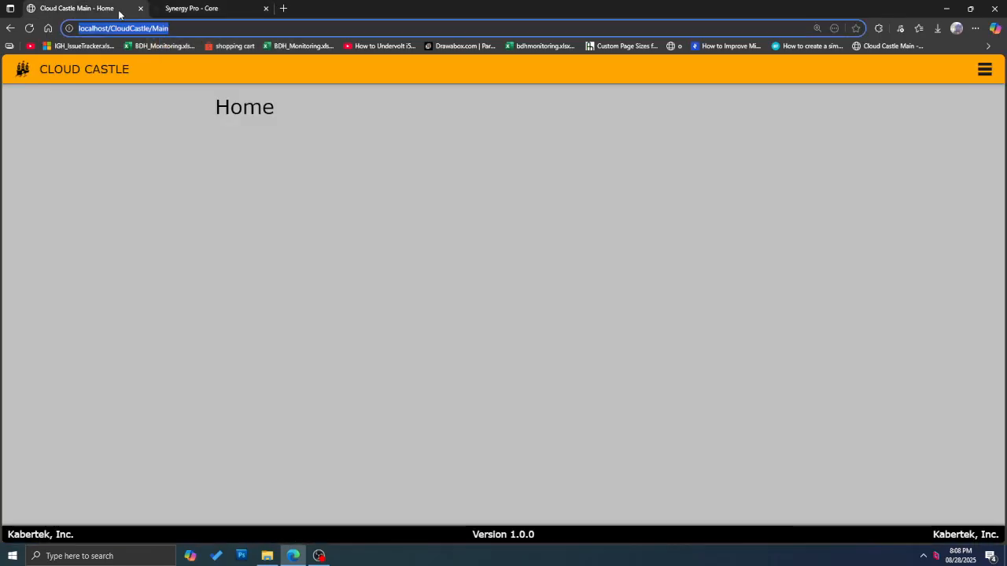
left_click(178, 27)
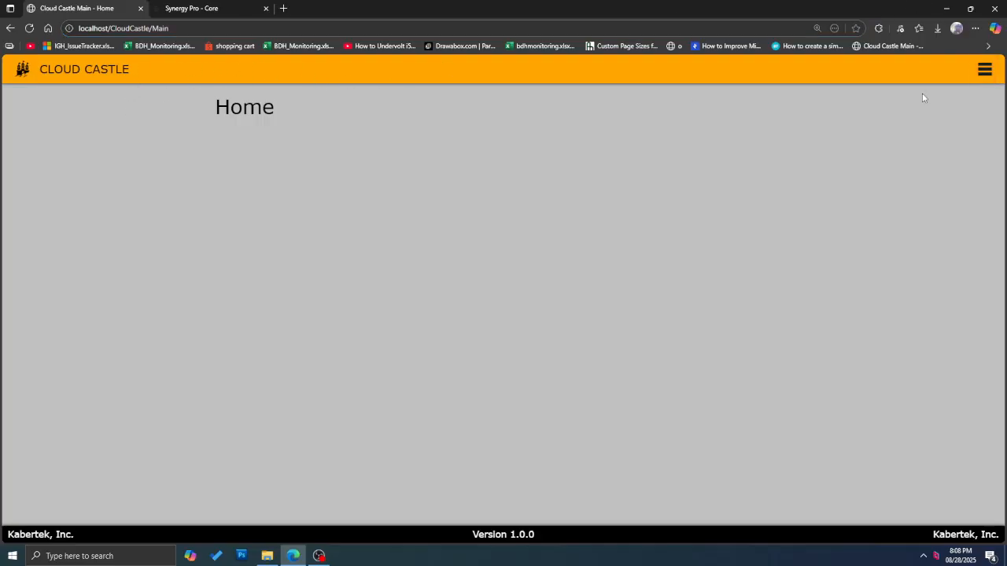
left_click(984, 69)
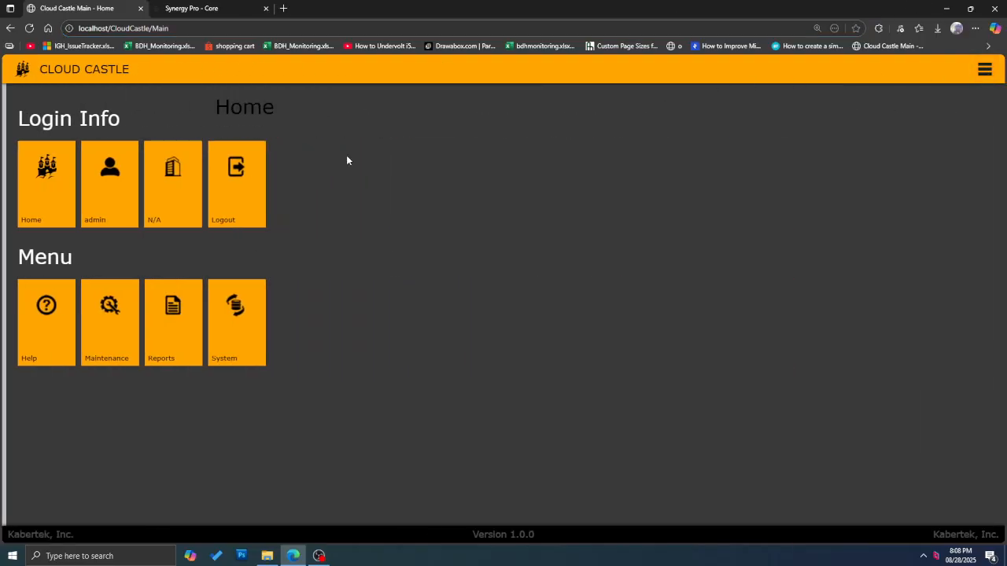
Step: Switch the login branch from N/A to B01, confirm the alert, and reopen the menu
left_click(179, 181)
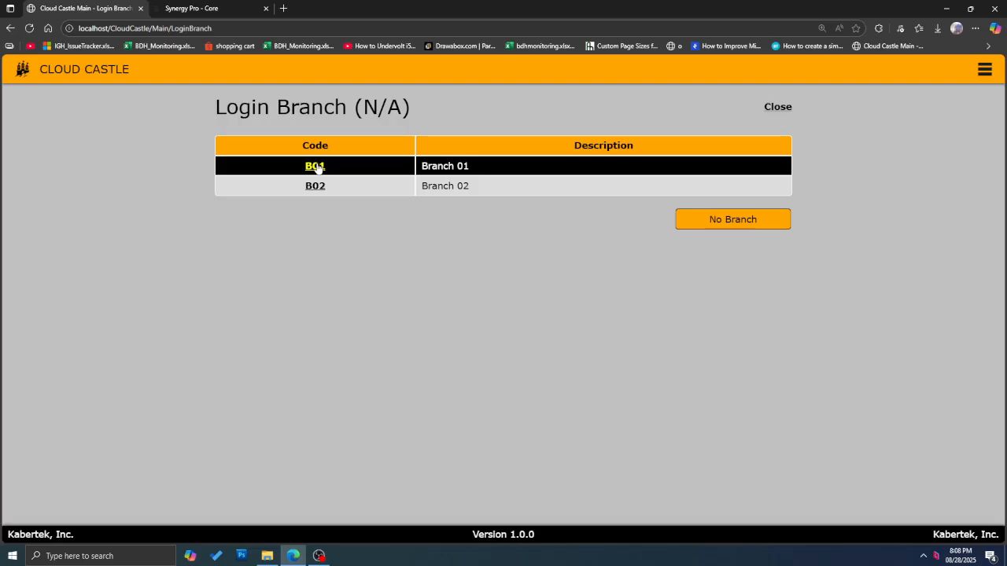
left_click(316, 167)
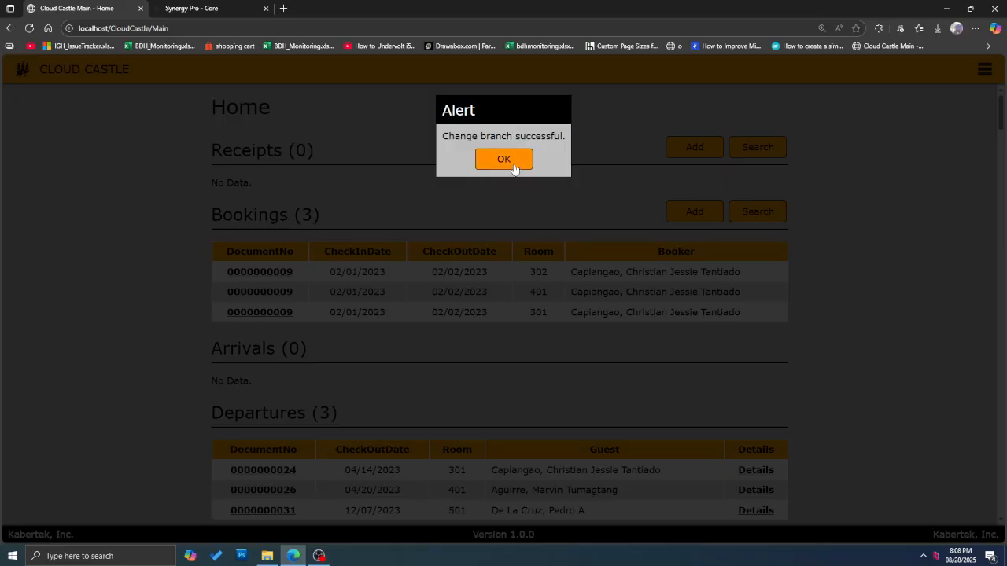
left_click(628, 138)
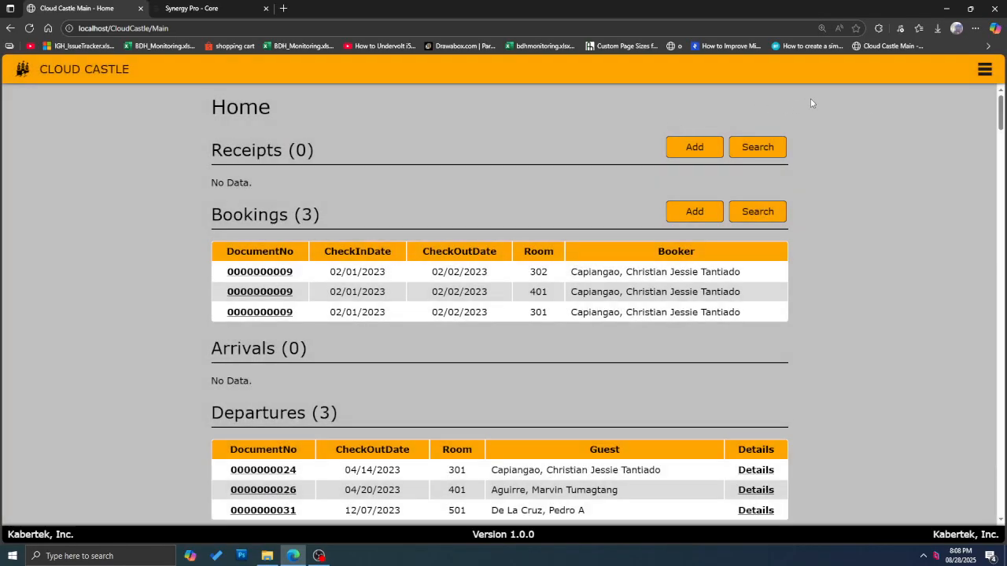
left_click(984, 69)
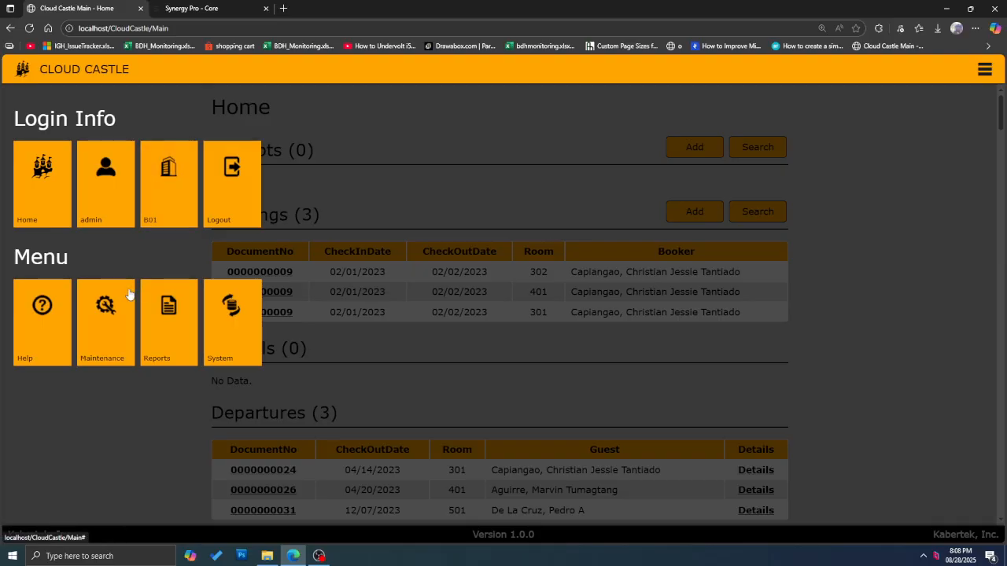
Step: Search the Maintenance > General > Companies lookup, which lists only KBR, Kabertek Inc
left_click(110, 306)
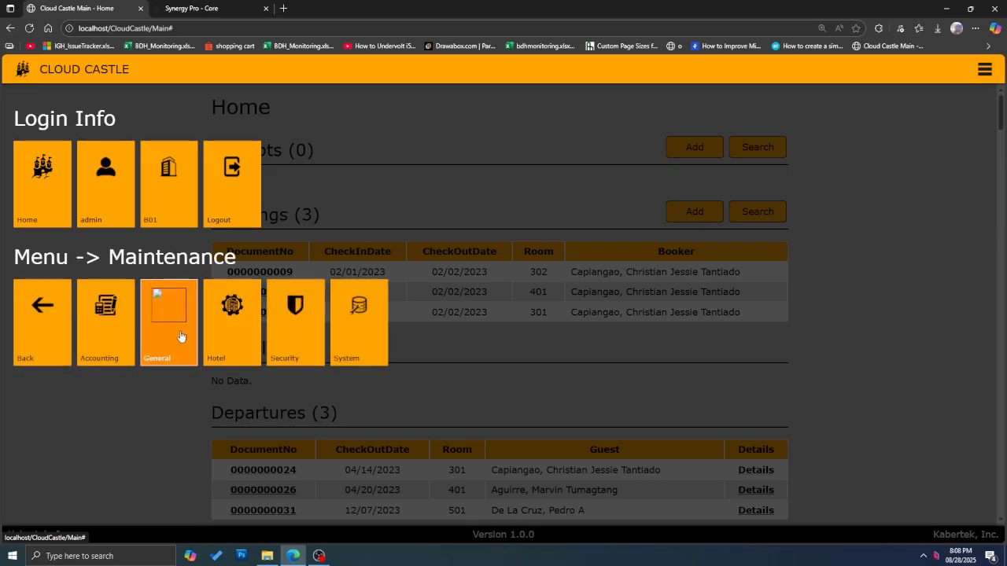
left_click(42, 314)
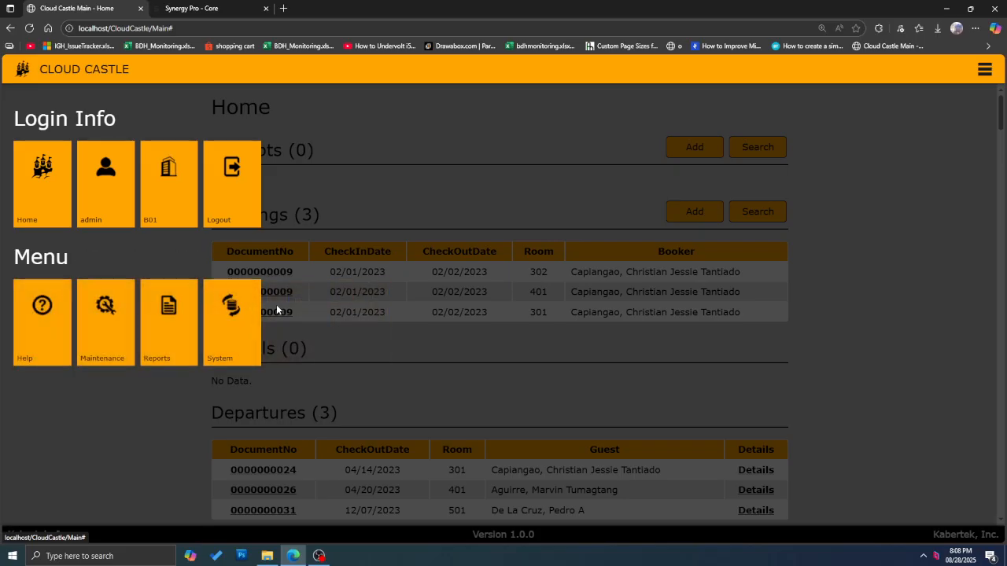
left_click(109, 320)
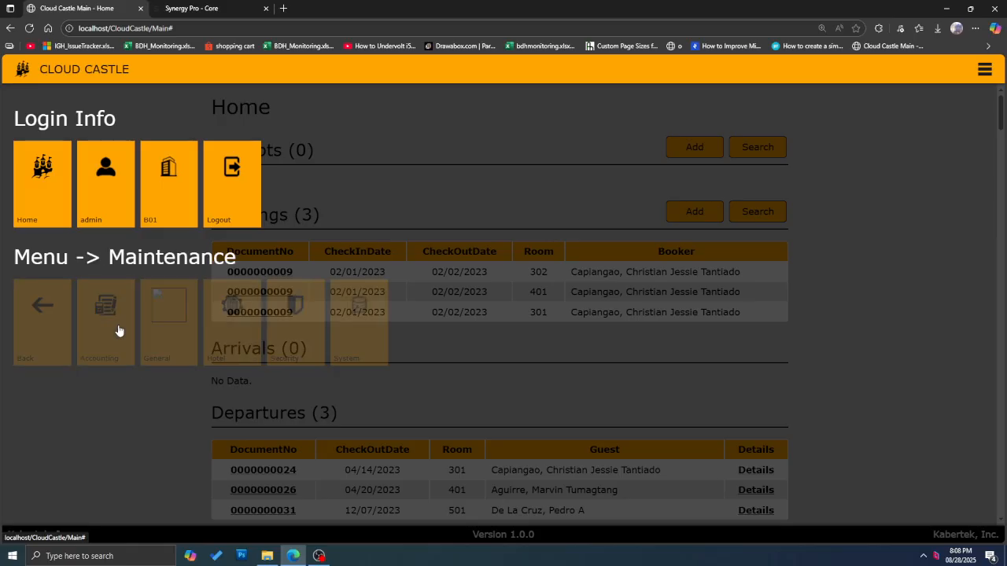
left_click(161, 335)
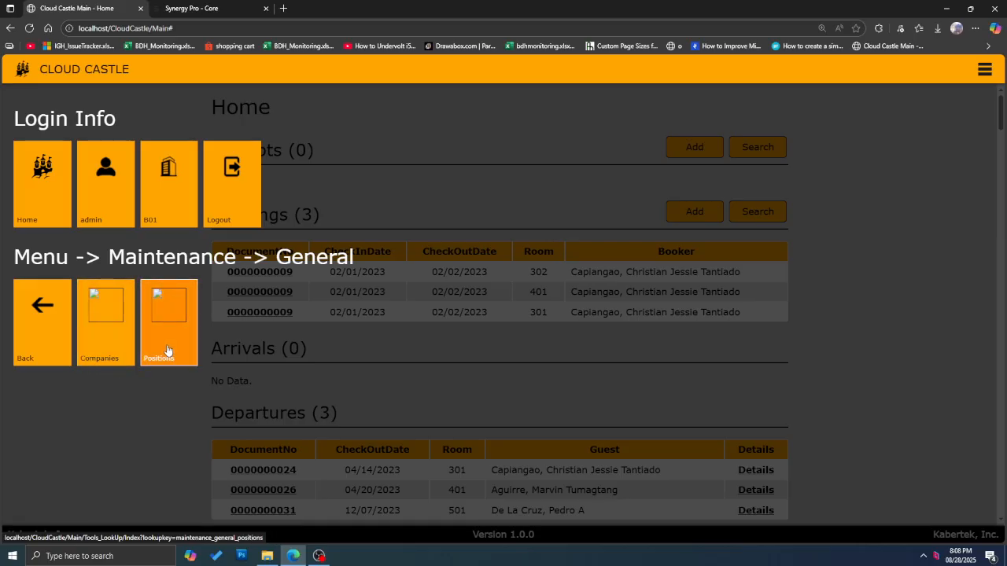
left_click(106, 333)
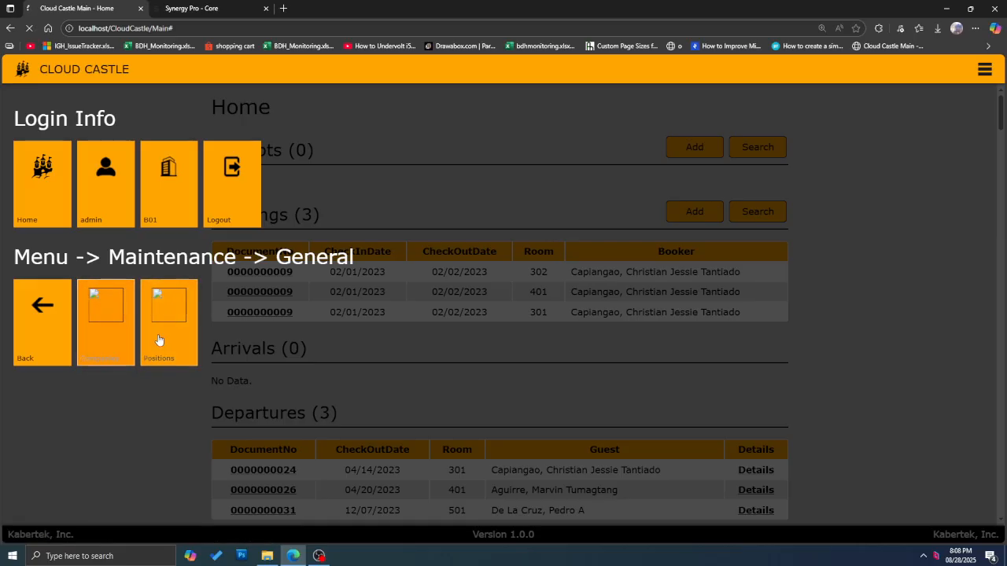
left_click(376, 226)
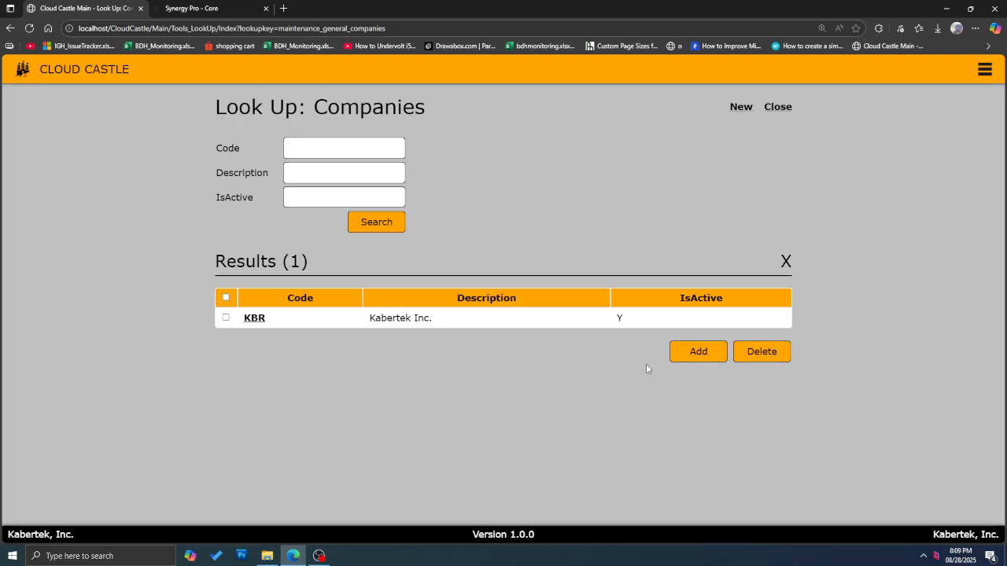
Step: Open the KBR company record and re-save it
left_click(255, 319)
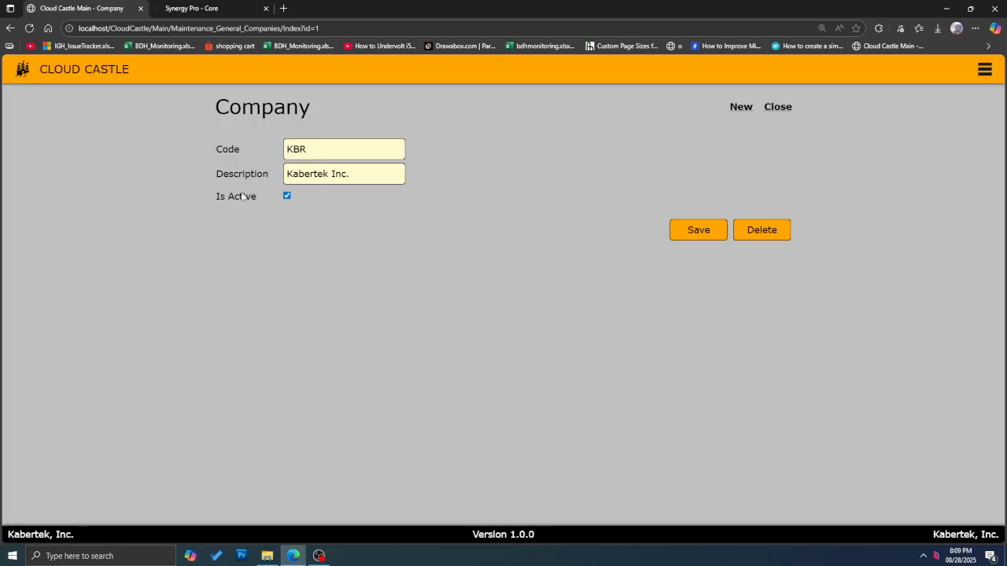
left_click(701, 230)
left_click(484, 162)
Step: Create active company TSKI with description TSKI, save it, and return to the lookup
left_click(745, 108)
left_click(339, 149)
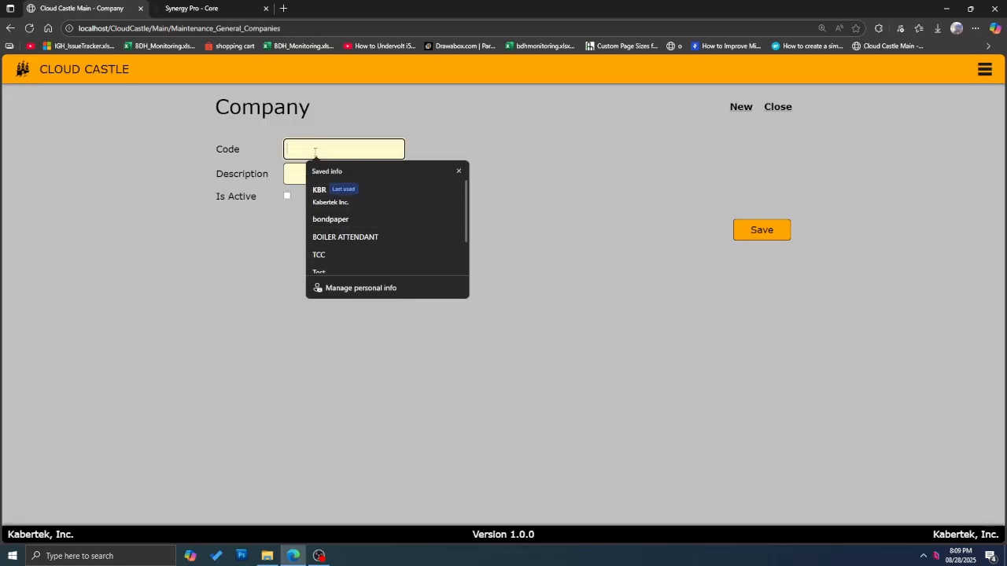
type("No")
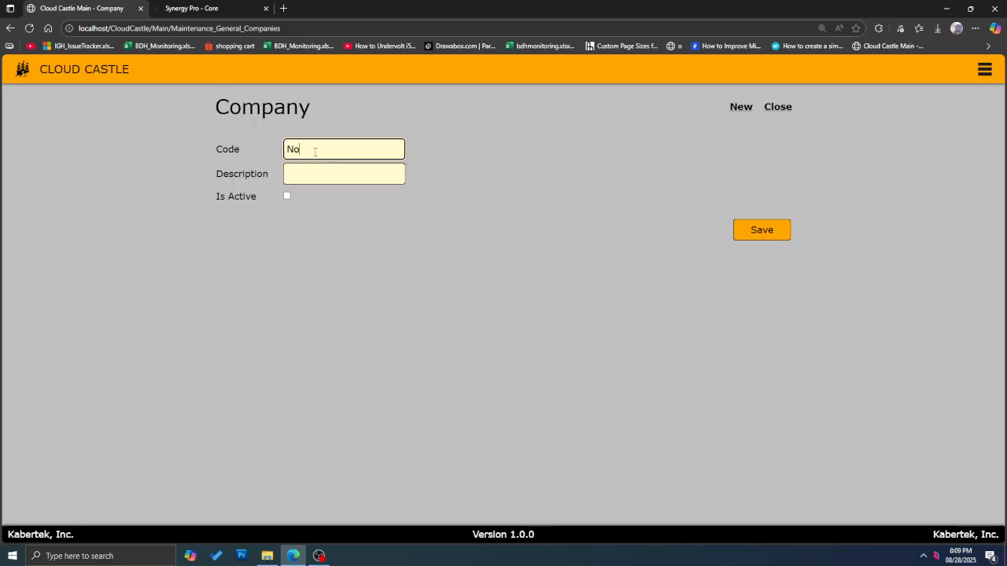
key("BackSpace")
key("BackSpace")
type("TSKI")
key("ctrl+a")
key("ctrl+c")
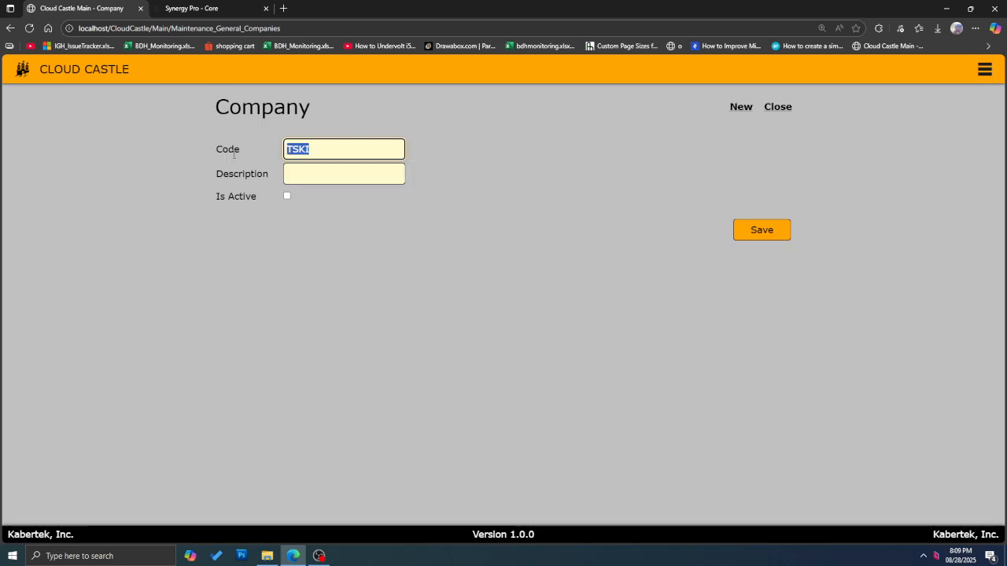
left_click(315, 173)
key("ctrl+v")
left_click(287, 196)
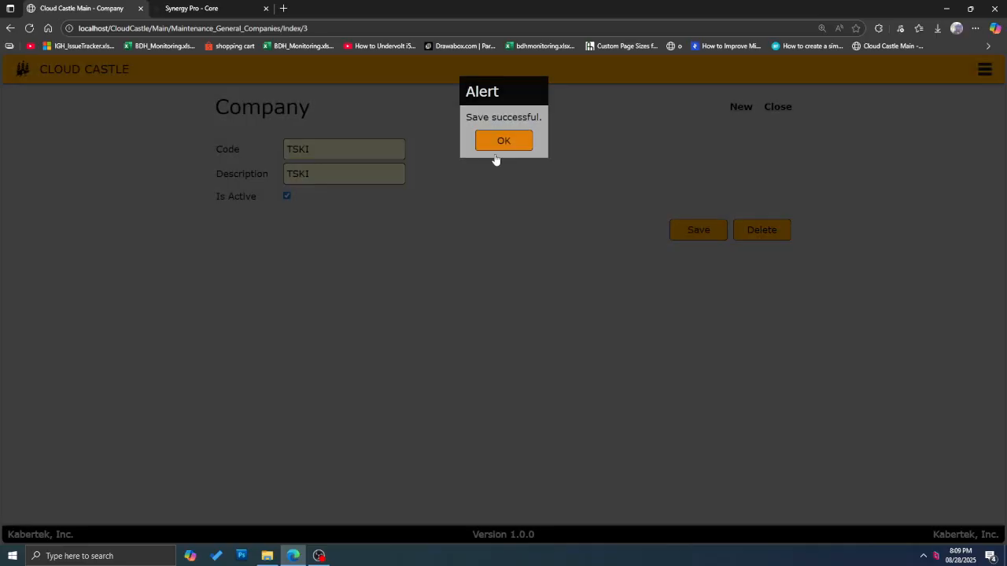
left_click(498, 144)
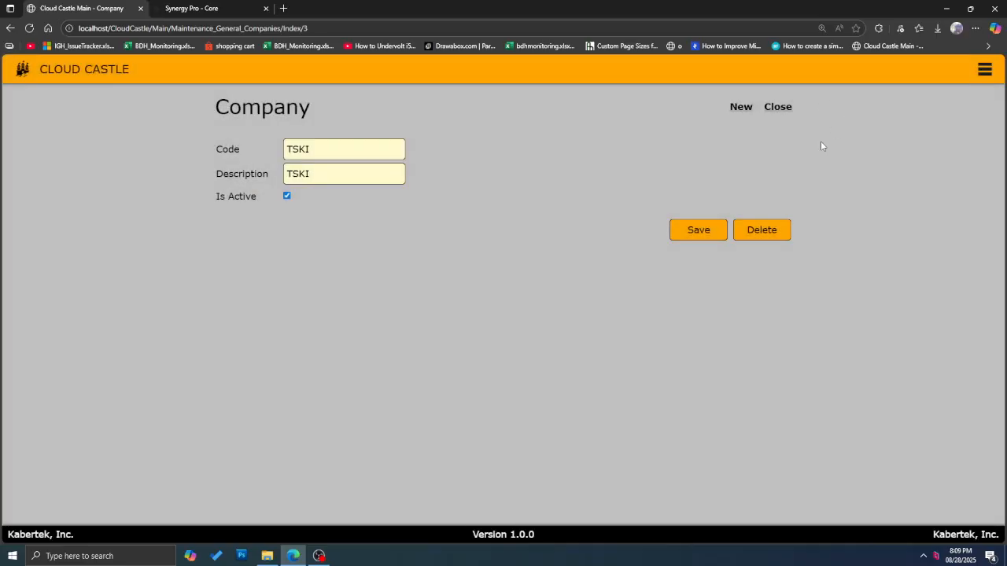
left_click(772, 108)
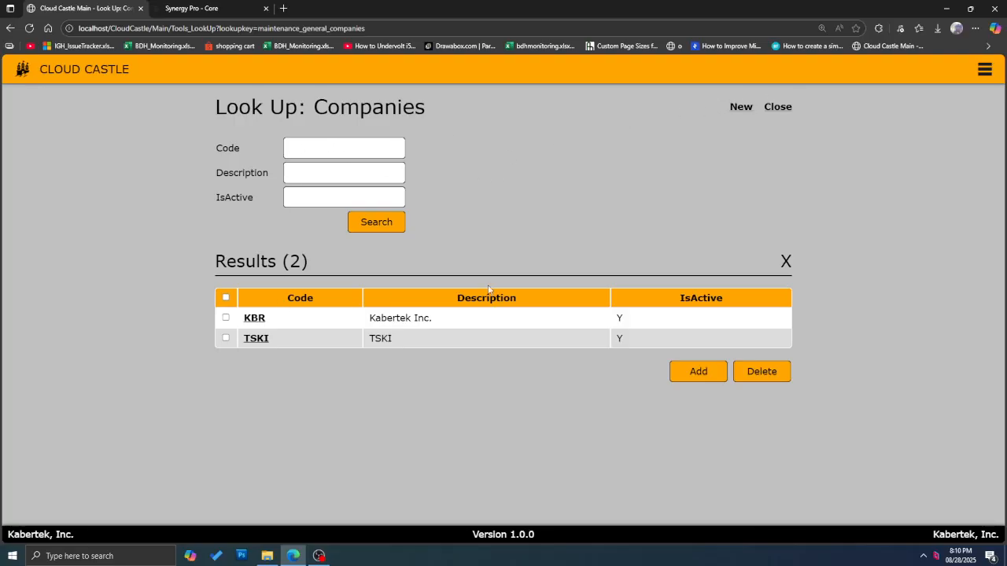
Step: Open the Maintenance > General > Positions lookup and list all positions
left_click(984, 69)
left_click(113, 334)
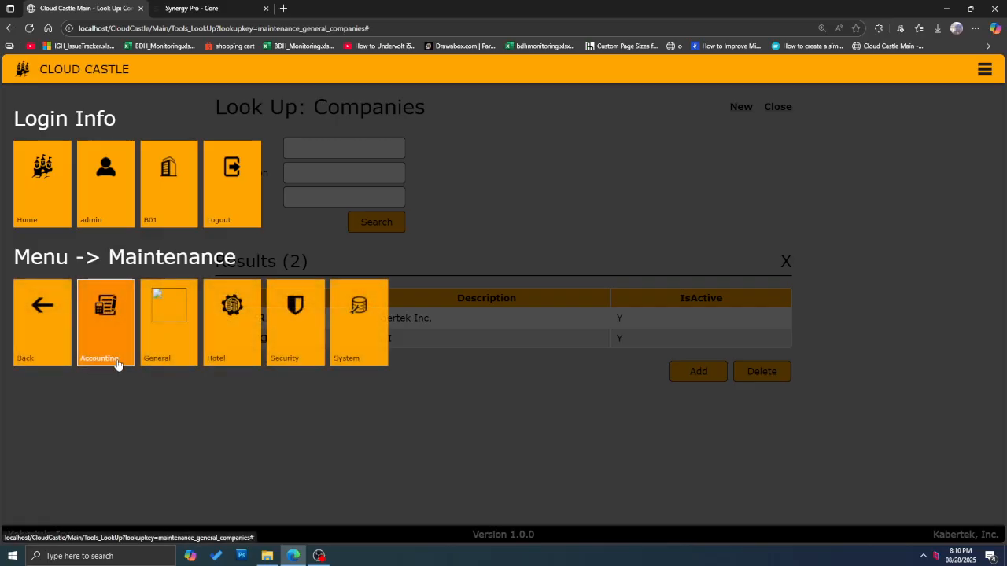
left_click(174, 349)
left_click(168, 327)
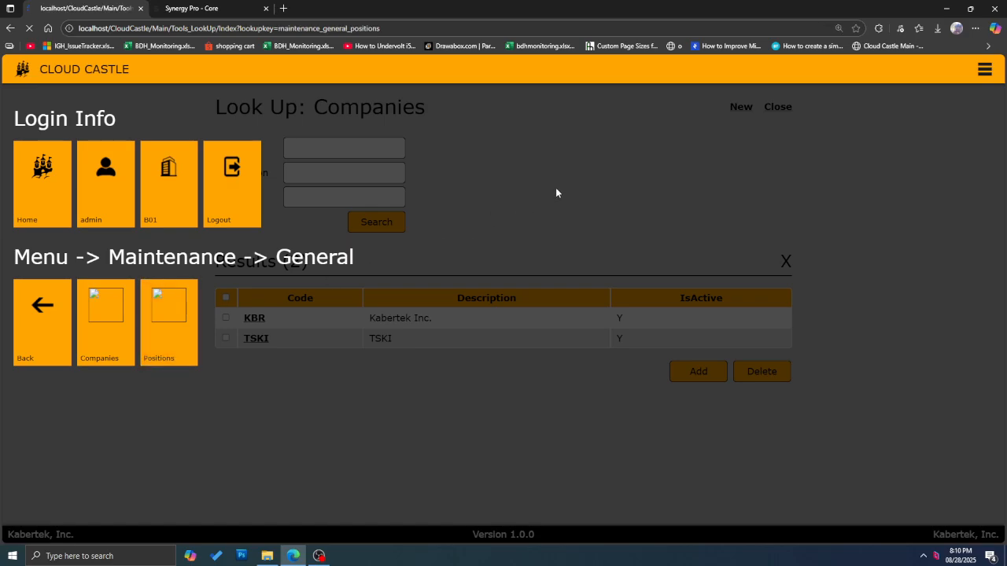
left_click(376, 225)
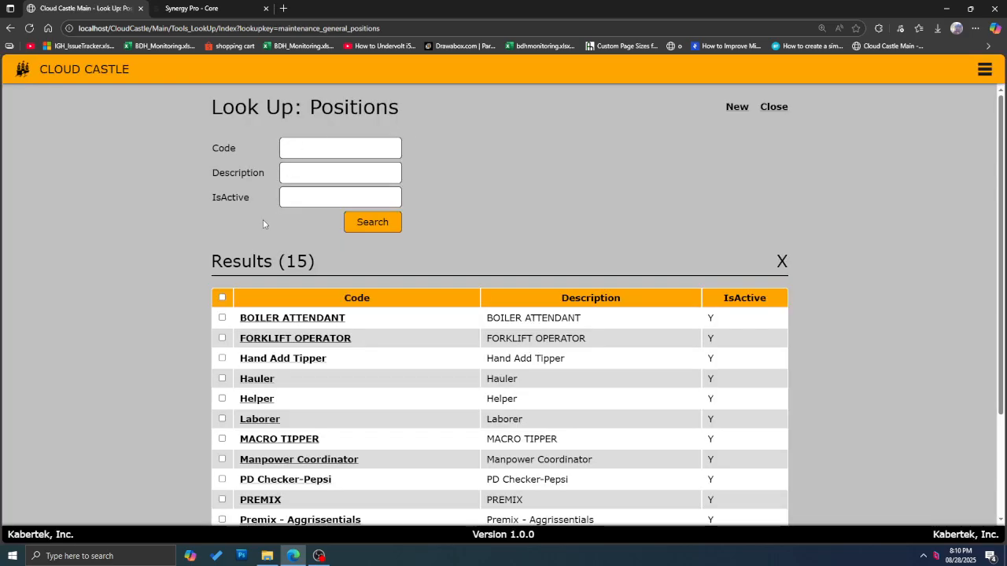
scroll(311, 295, "down", 2)
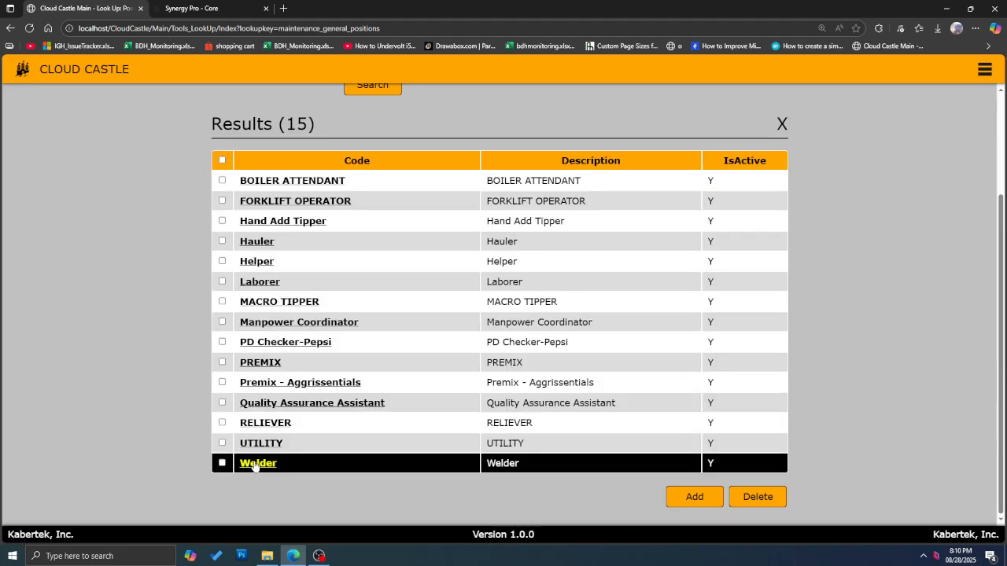
scroll(440, 220, "up", 2)
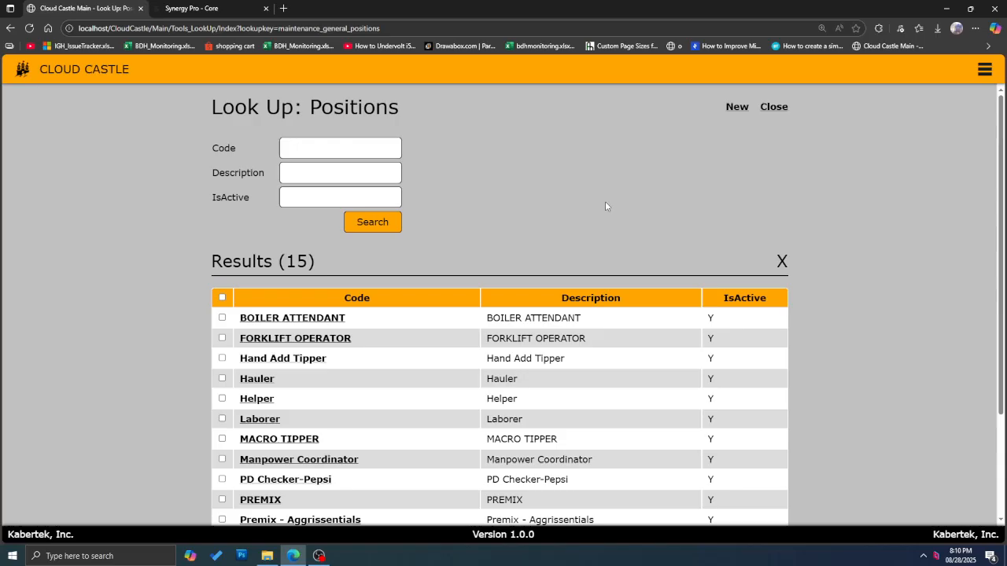
scroll(475, 208, "down", 2)
scroll(472, 164, "up", 2)
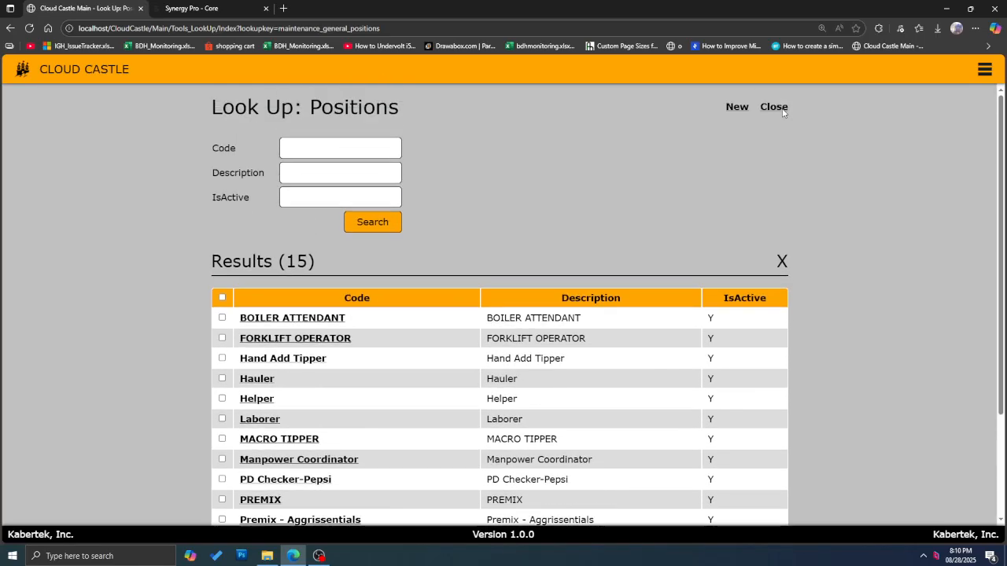
Step: Discard a blank new position, then search again to view all 15 positions
left_click(737, 107)
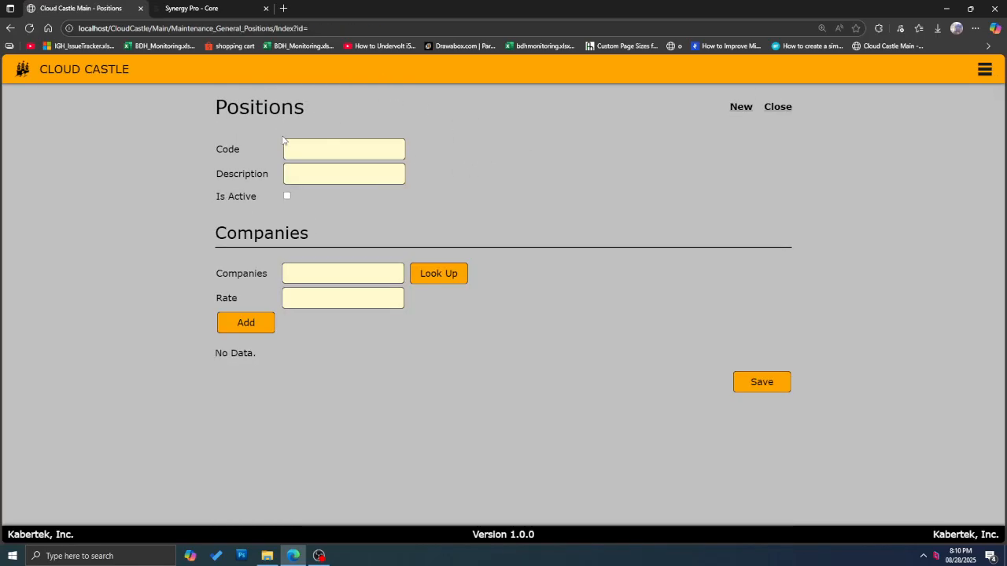
left_click(778, 107)
left_click(377, 224)
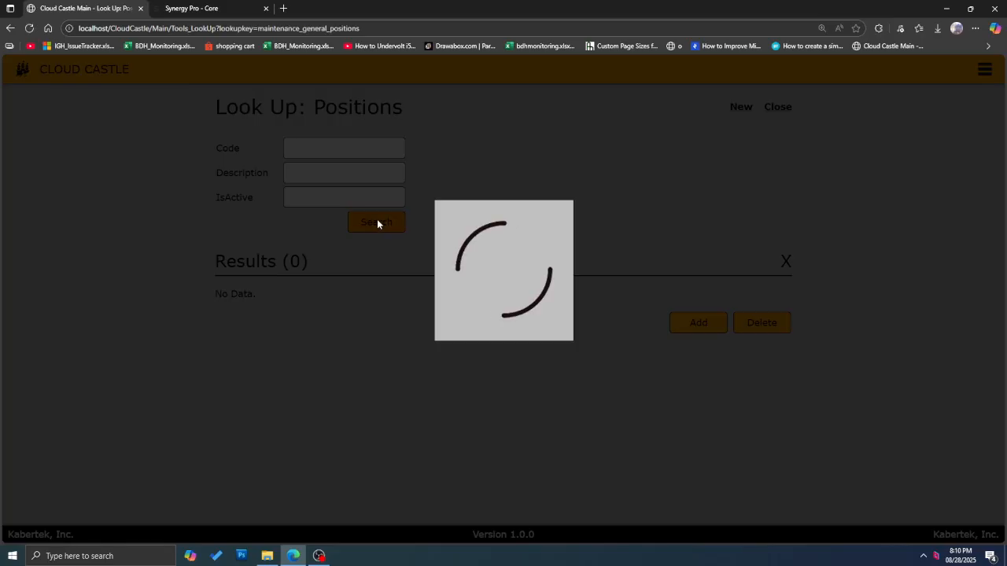
scroll(280, 247, "down", 2)
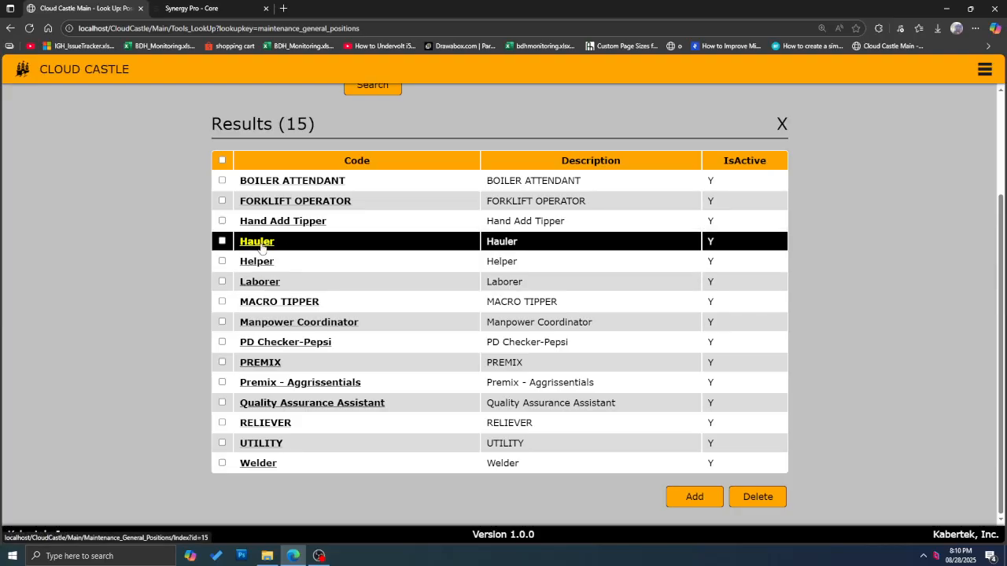
Step: Open the Hauler position record and select its KBR rate of 784.26
left_click(260, 243)
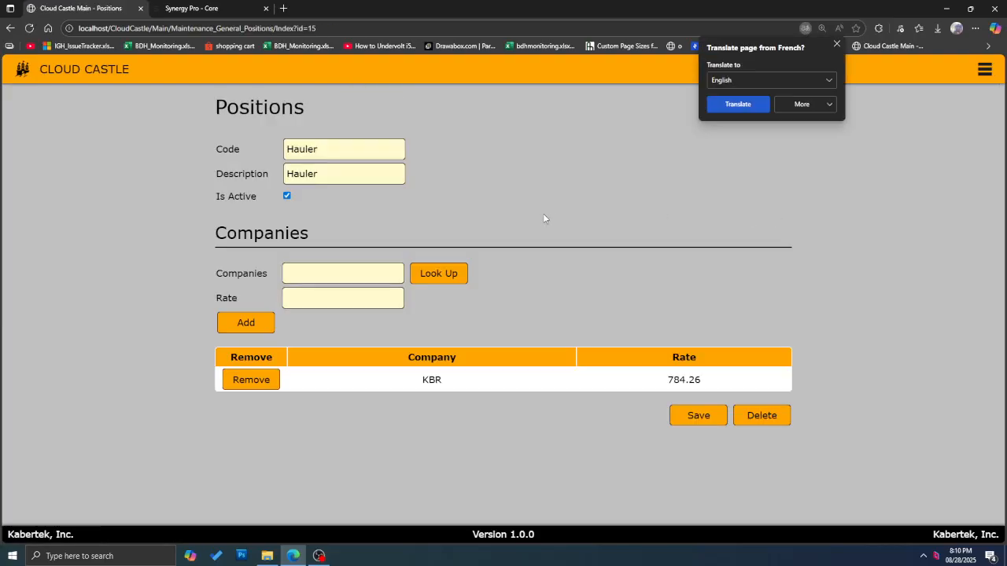
left_click(836, 44)
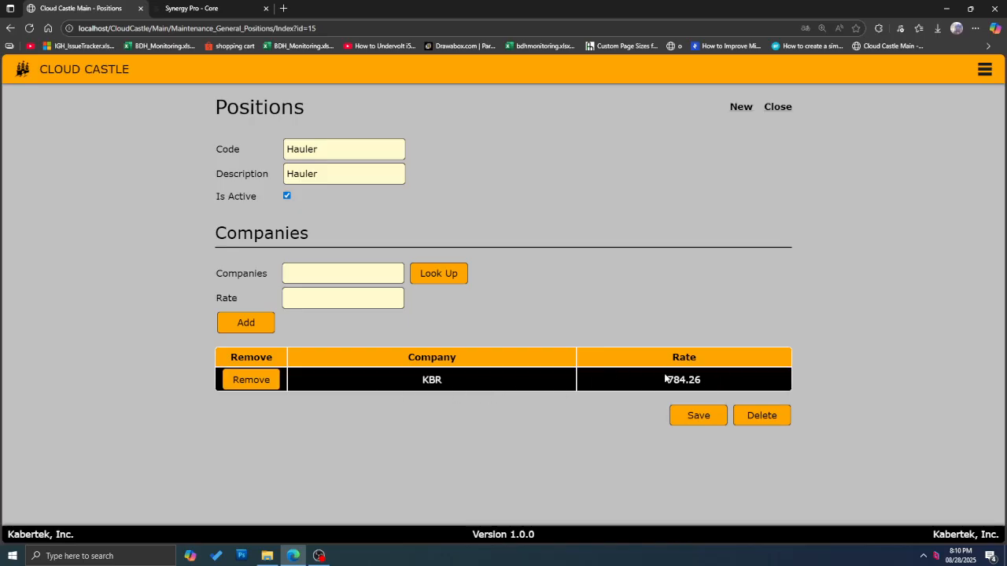
left_click_drag(665, 379, 758, 375)
Step: Look up company TSKI and add it to the Hauler position at rate 800
left_click(441, 273)
left_click(399, 194)
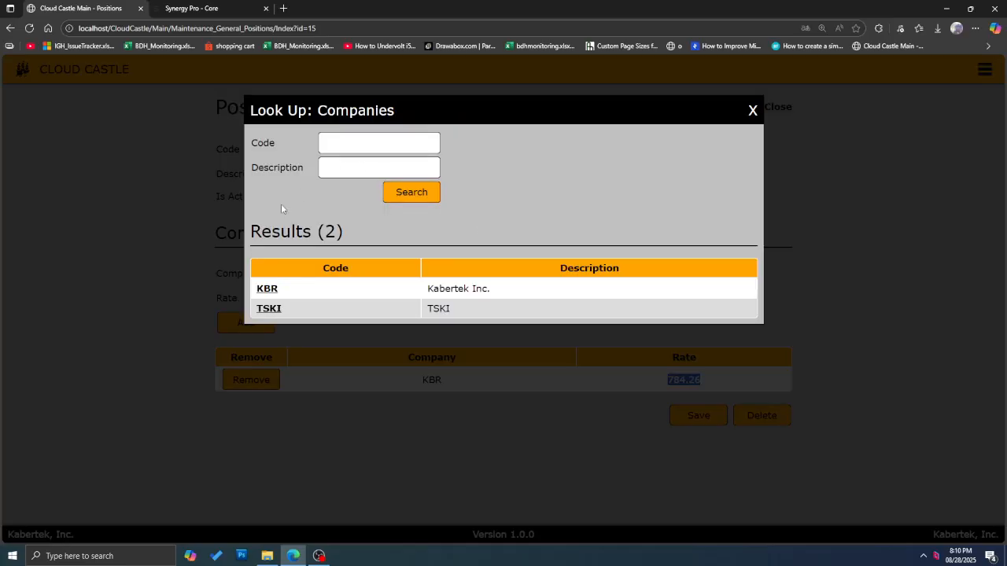
left_click(268, 308)
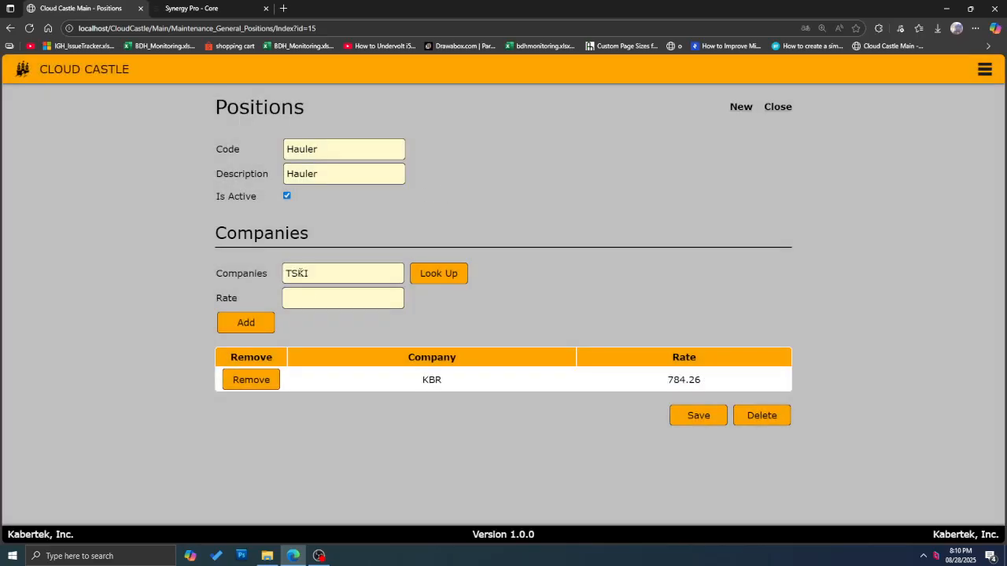
left_click(322, 298)
left_click(325, 338)
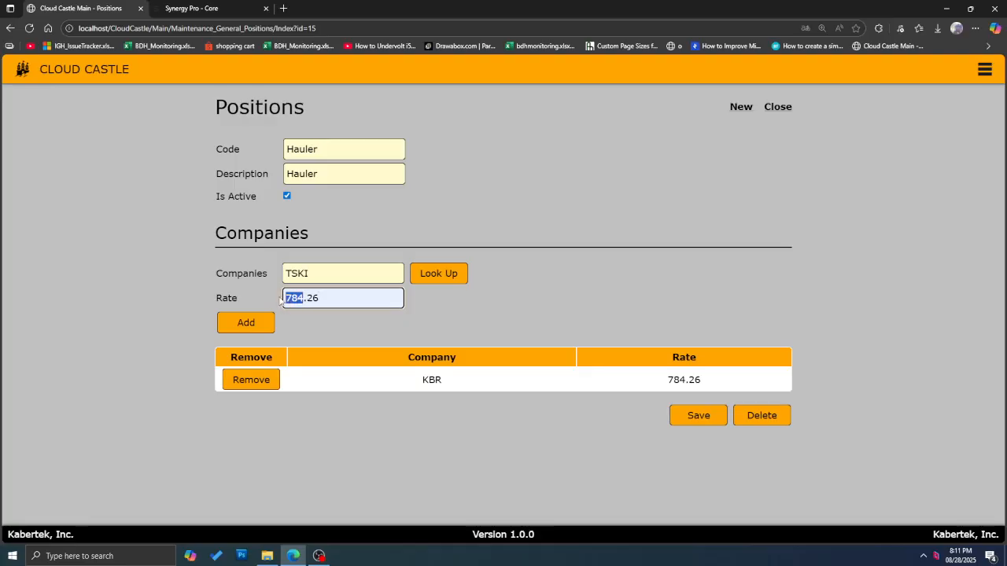
type("8")
double_click(370, 302)
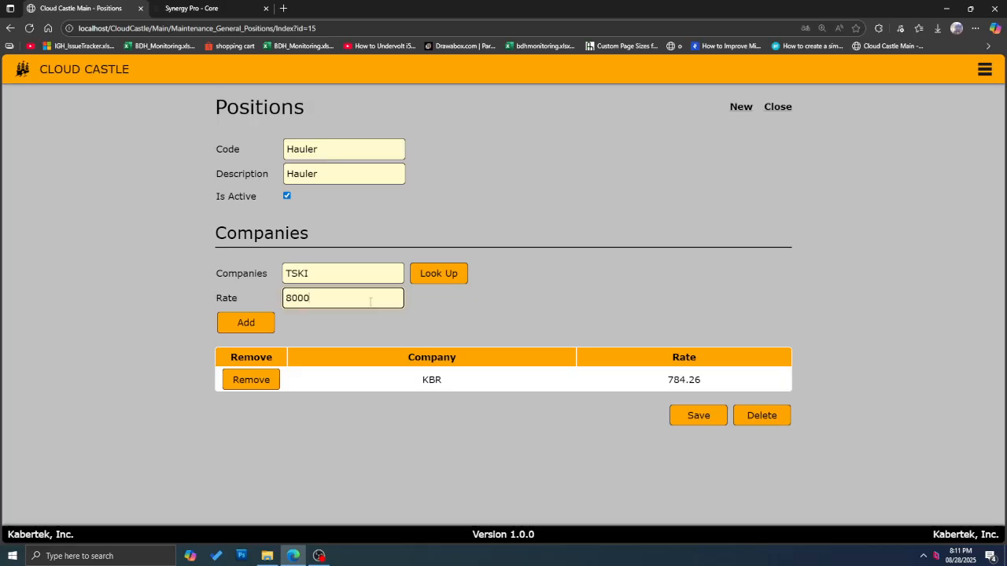
type("800")
left_click(266, 323)
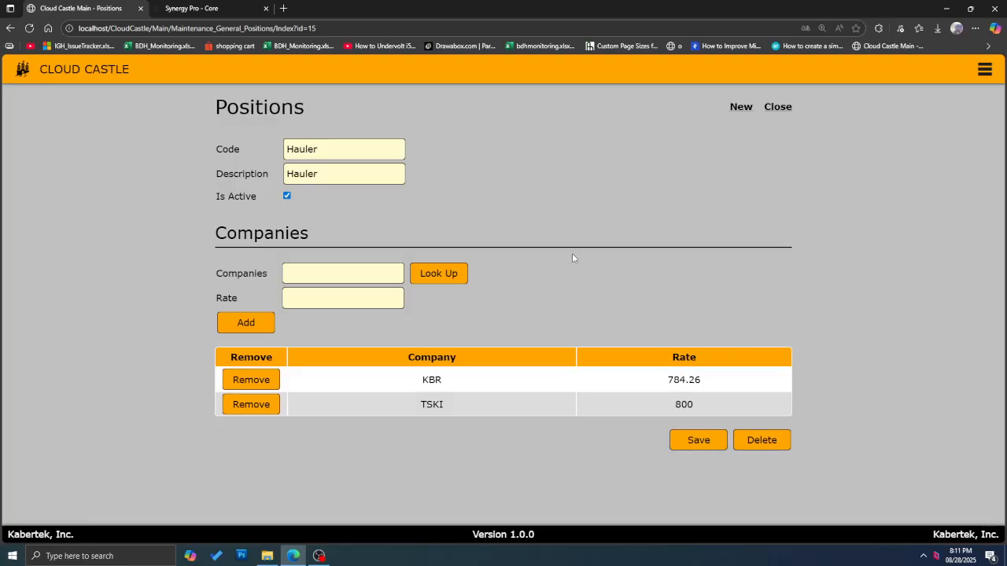
Step: Save the Hauler position and review the KBR 784.26 and TSKI 800.00 rates
left_click(698, 437)
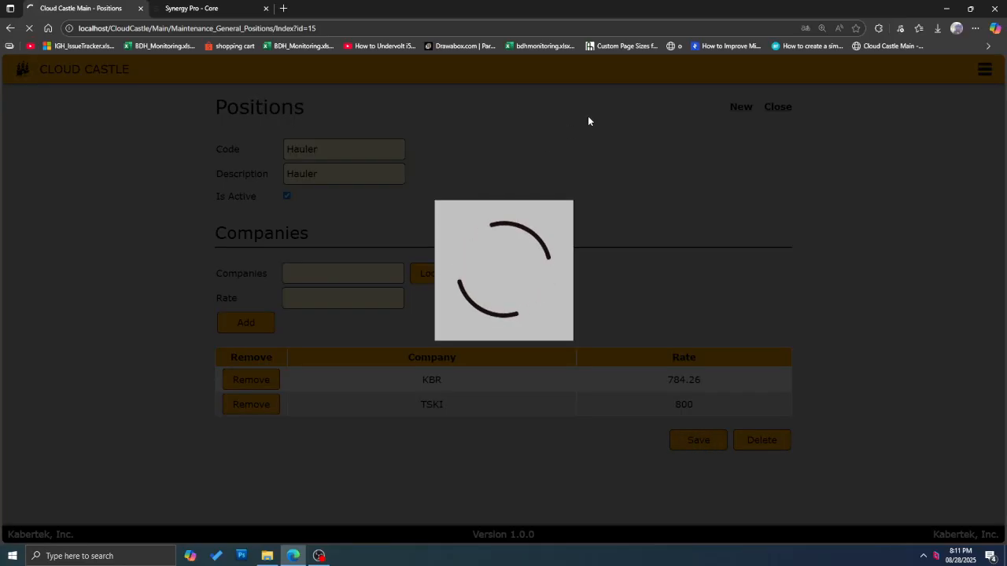
left_click(502, 157)
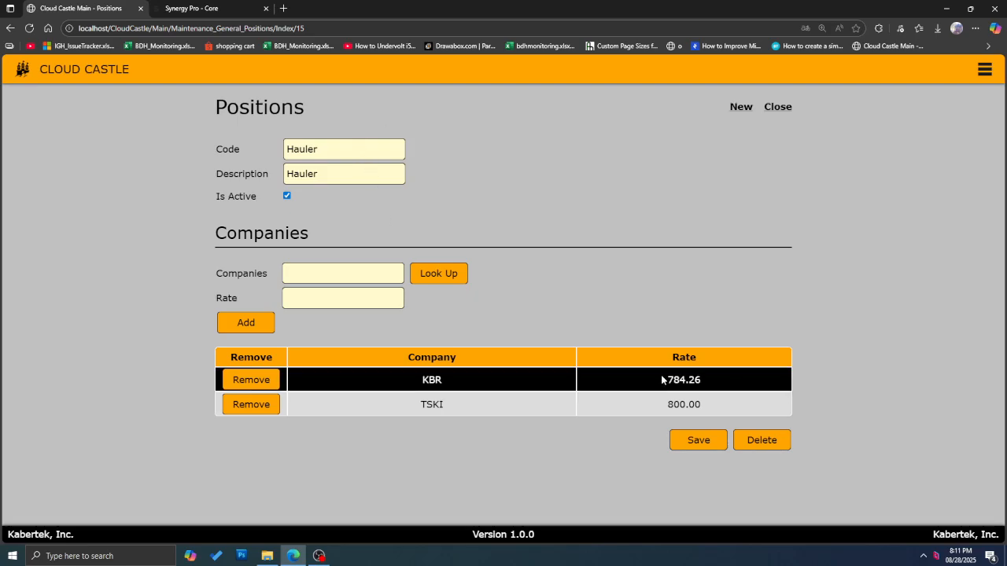
double_click(697, 380)
left_click_drag(660, 414, 683, 403)
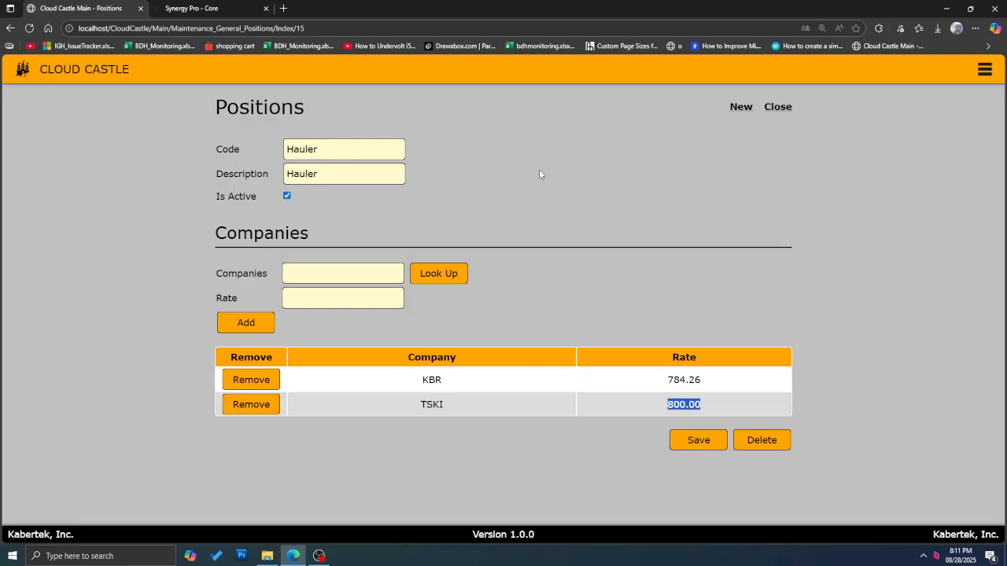
left_click(779, 108)
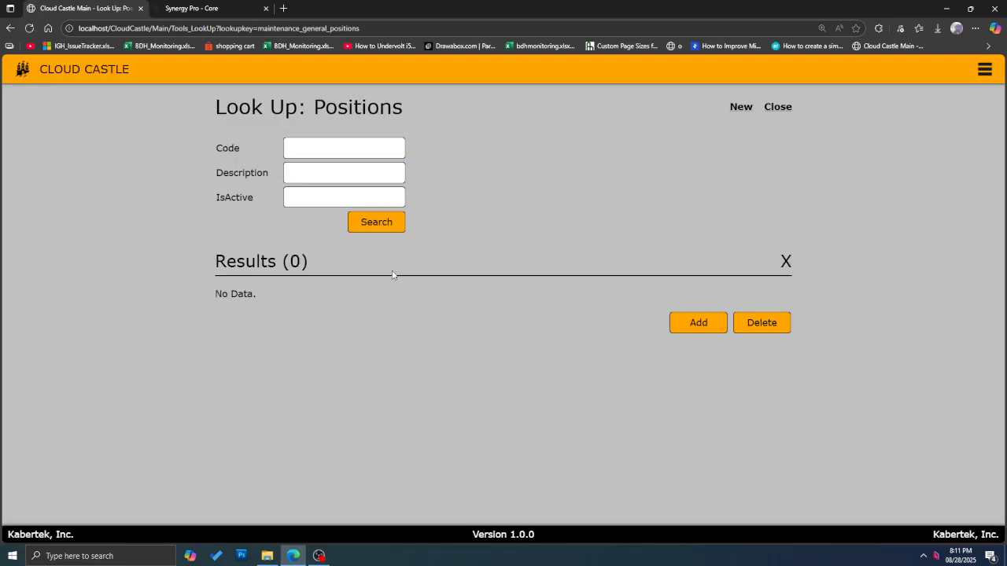
left_click(385, 224)
scroll(315, 343, "down", 2)
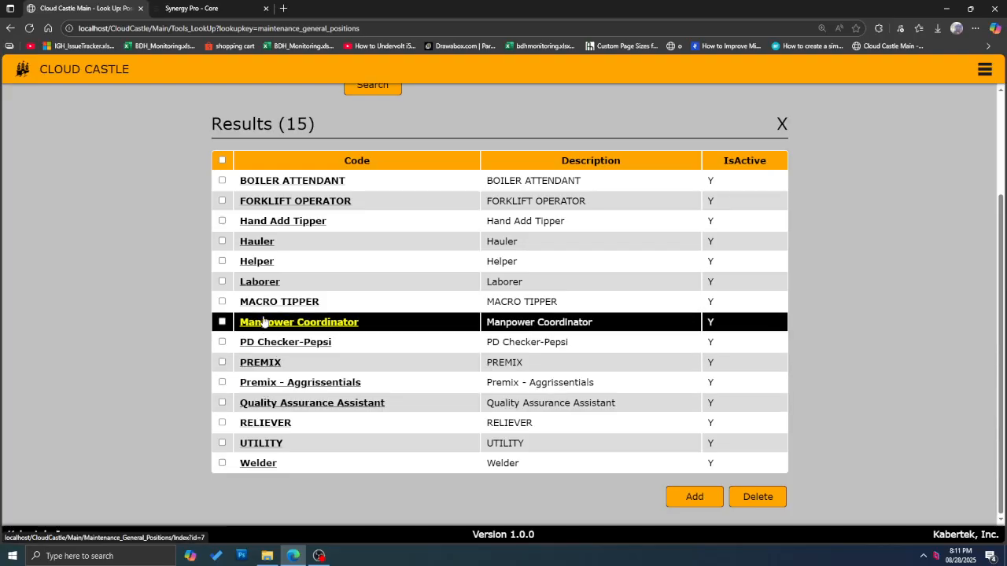
scroll(382, 198, "up", 2)
scroll(331, 193, "down", 2)
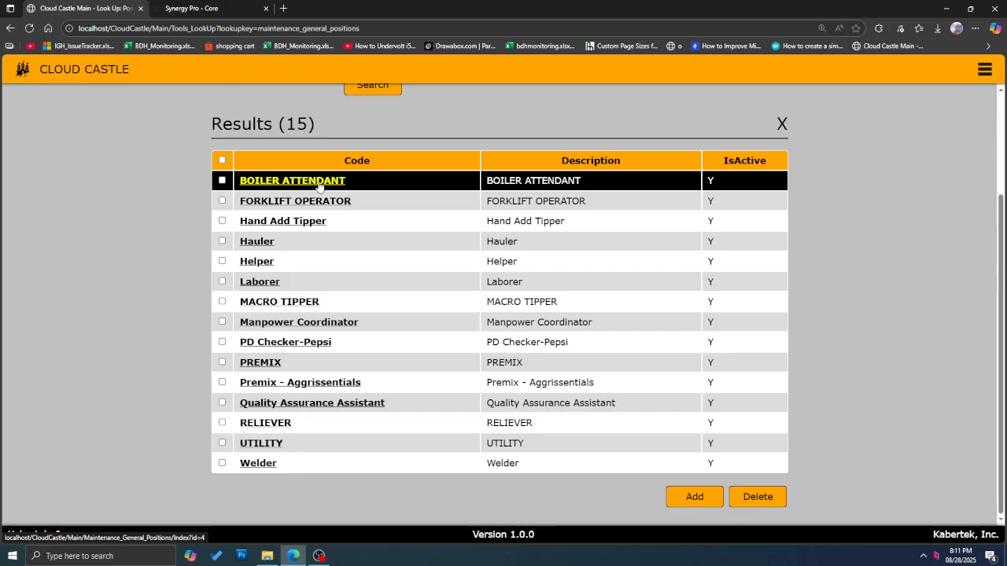
left_click(265, 245)
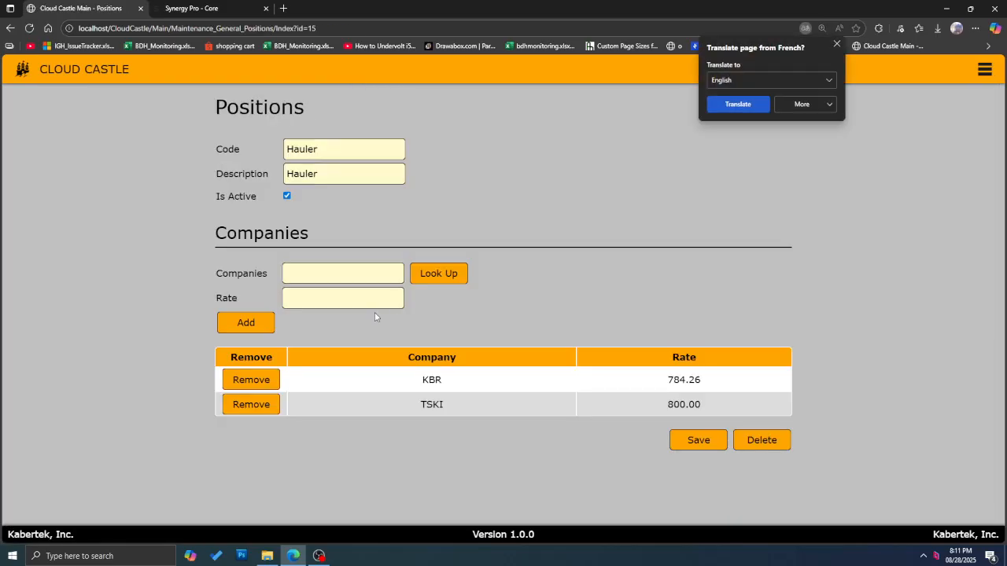
left_click(834, 45)
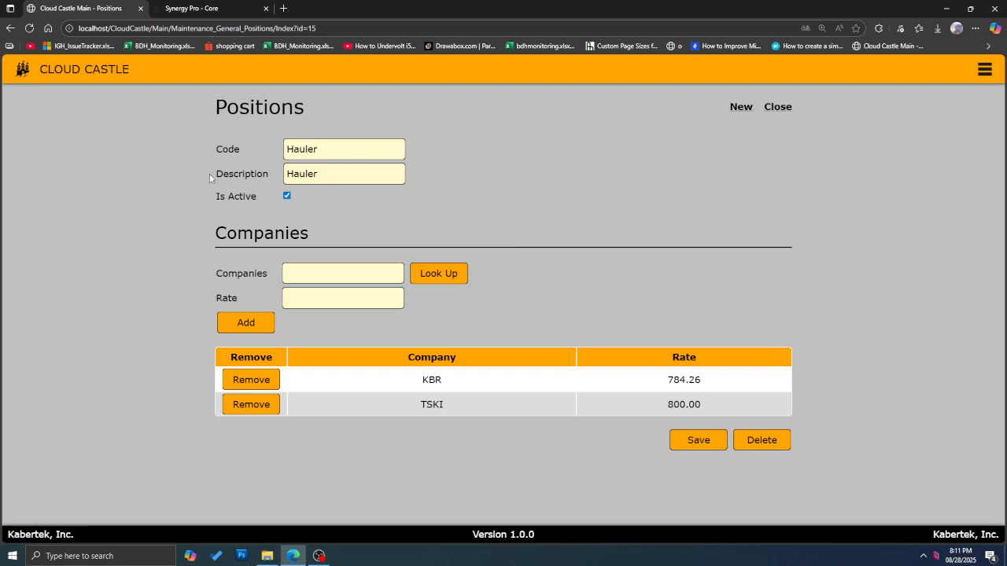
left_click(984, 70)
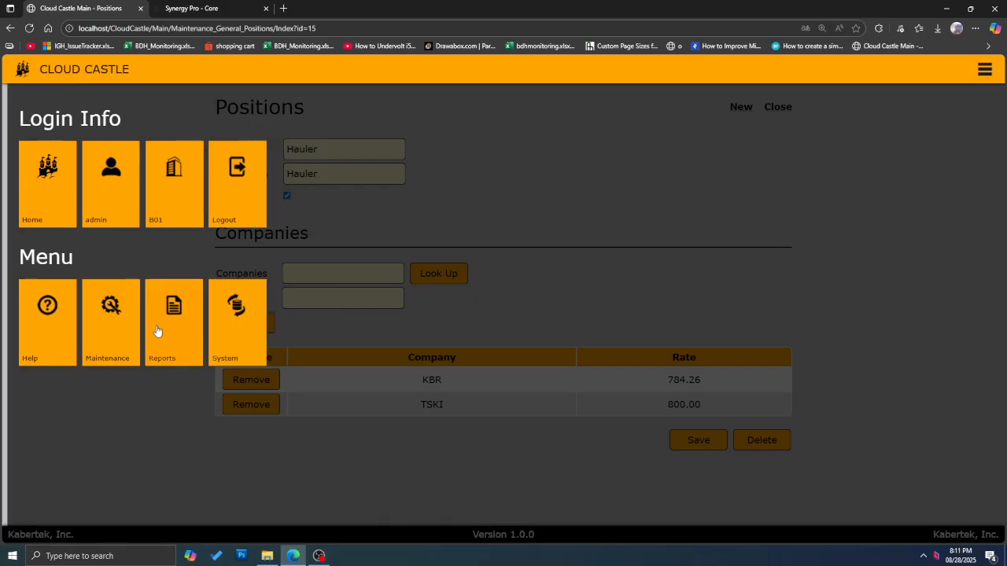
left_click(104, 344)
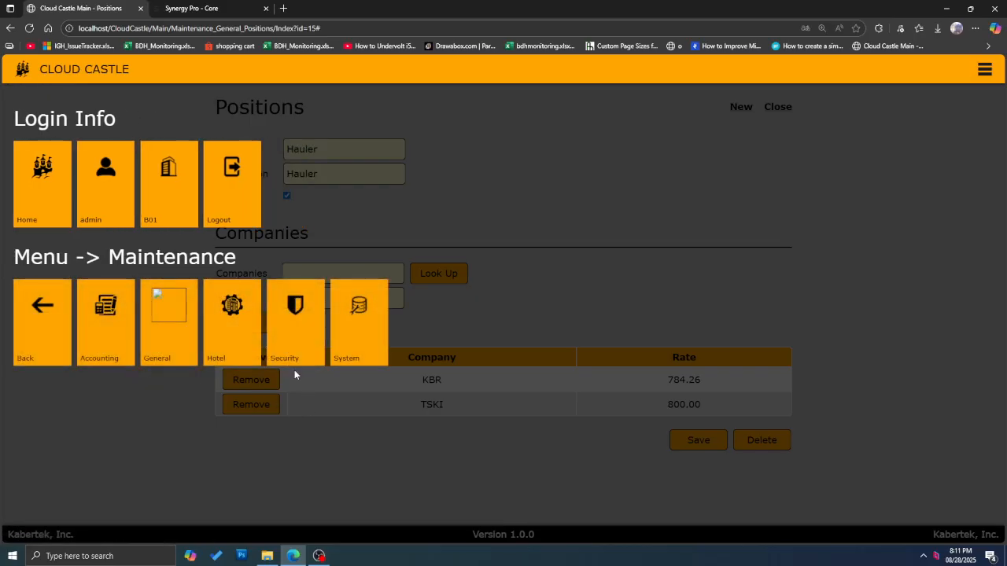
left_click(225, 352)
scroll(222, 370, "down", 2)
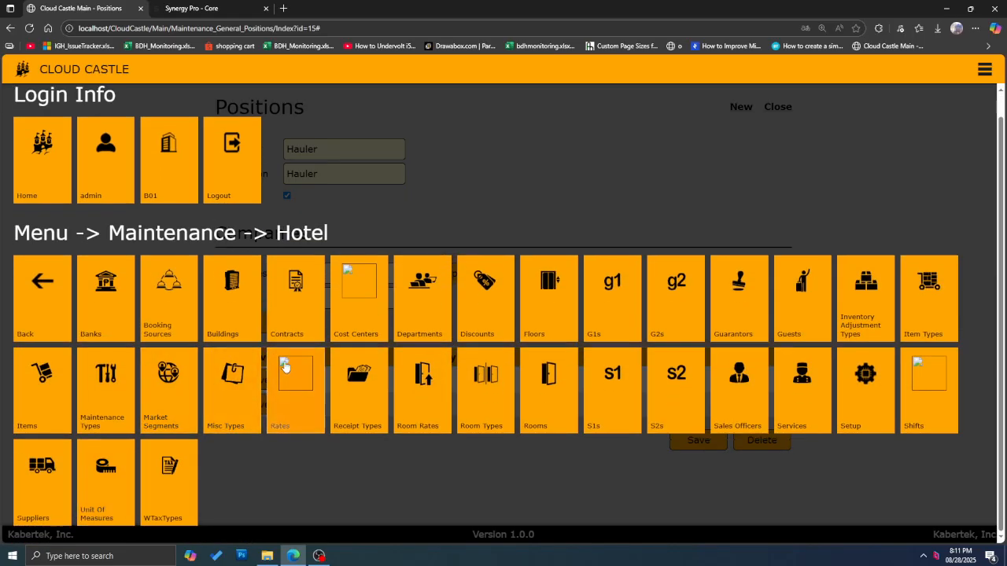
left_click(874, 387)
scroll(547, 393, "down", 15)
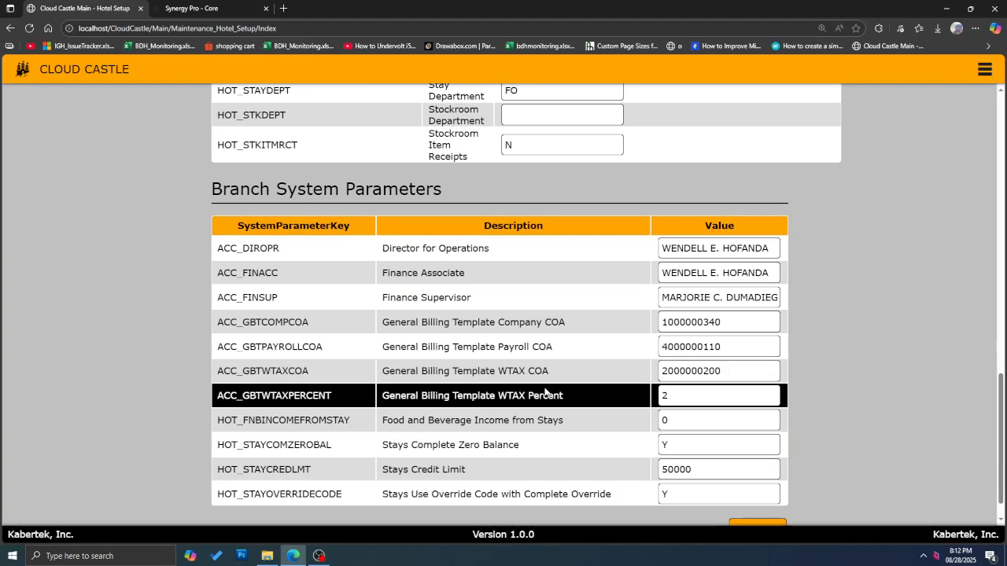
scroll(476, 388, "up", 1)
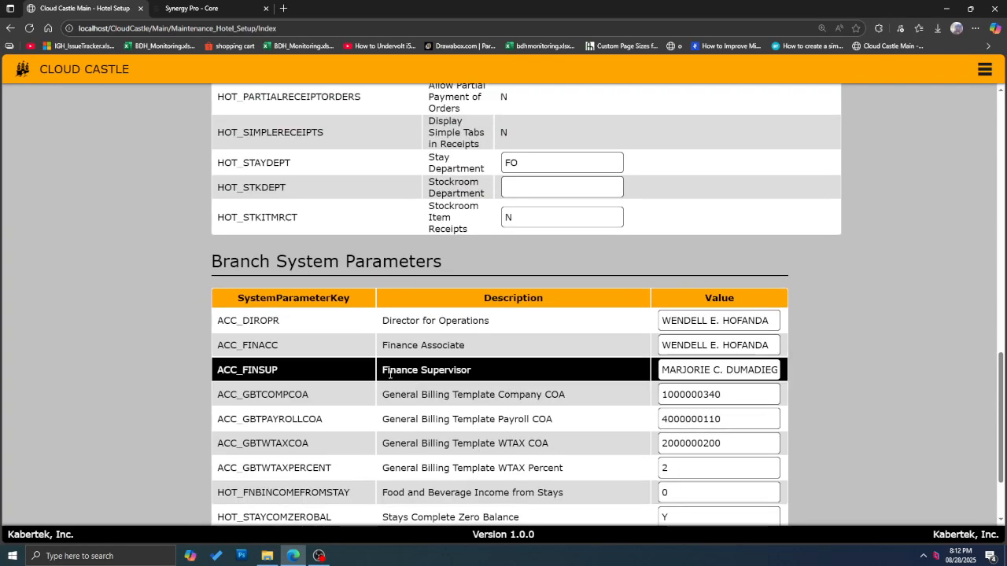
left_click_drag(221, 320, 299, 326)
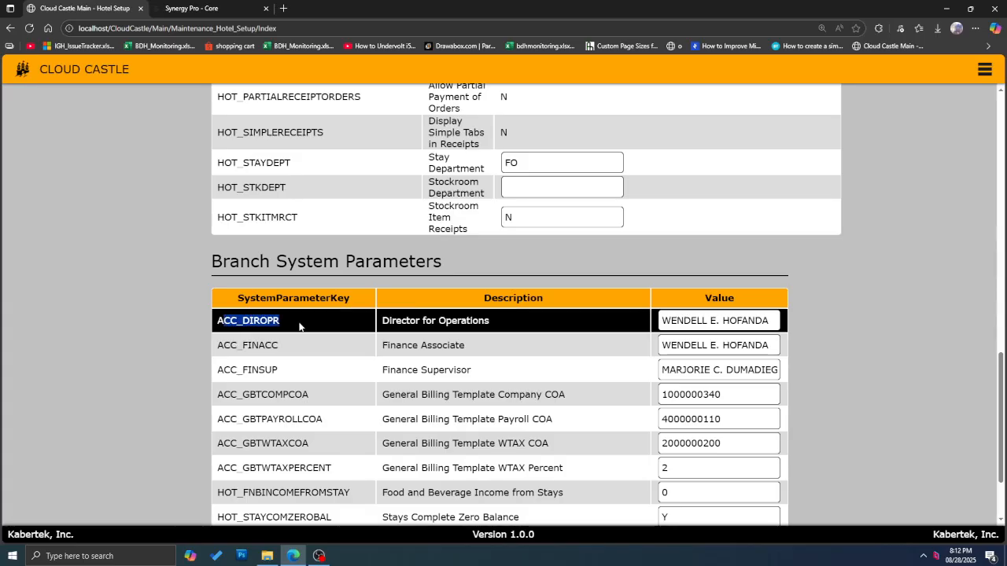
left_click_drag(299, 326, 516, 332)
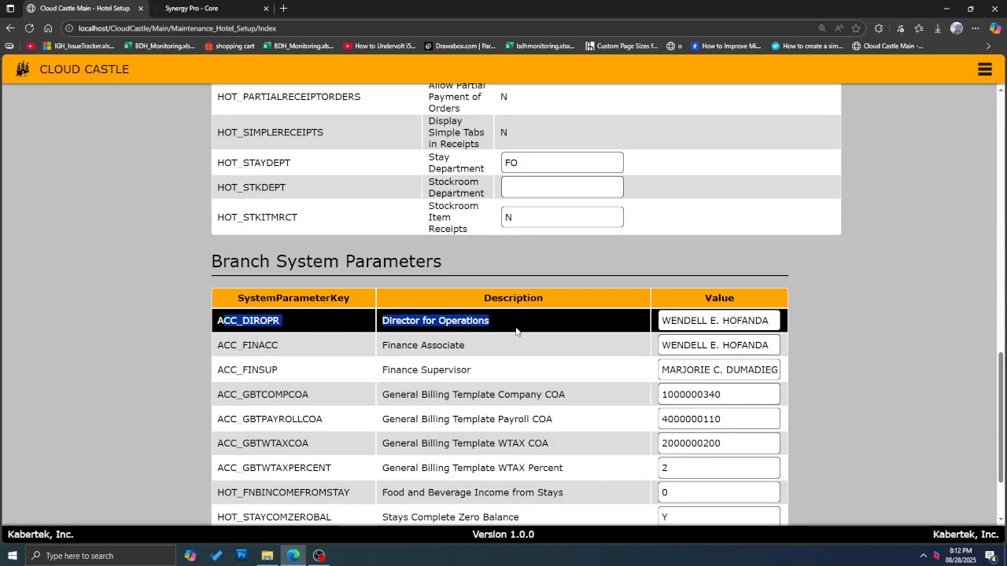
left_click_drag(219, 349, 292, 350)
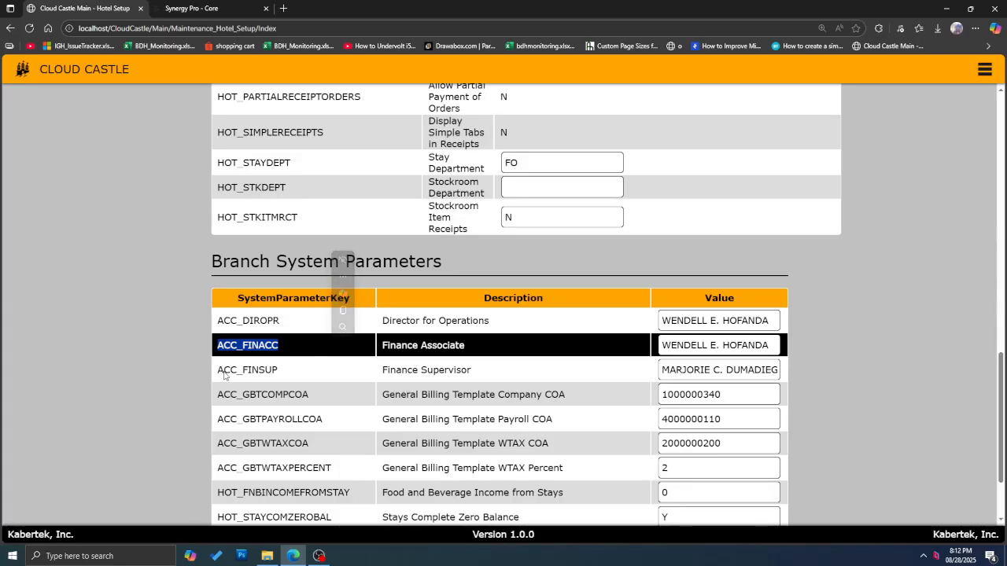
left_click_drag(217, 371, 316, 362)
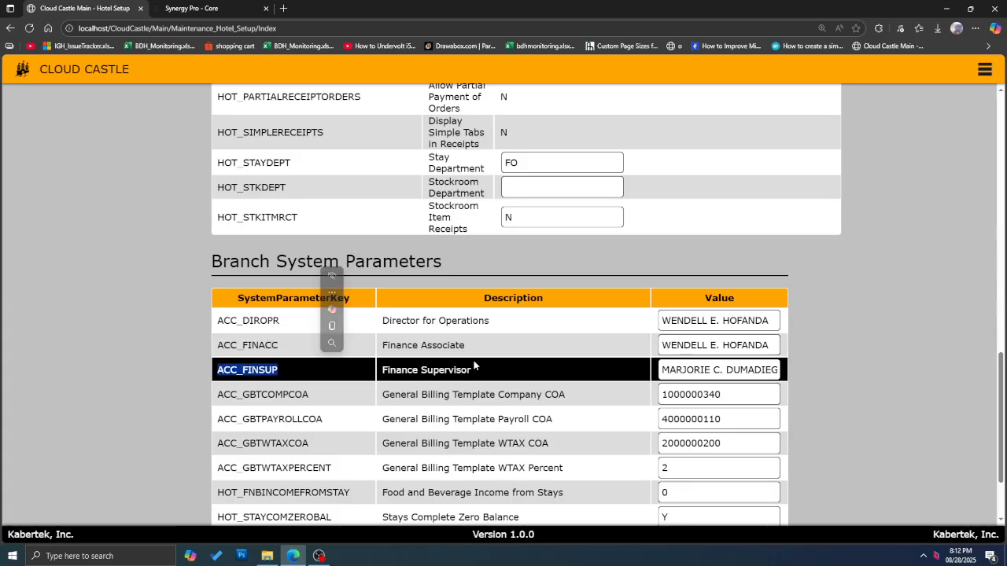
scroll(706, 306, "down", 1)
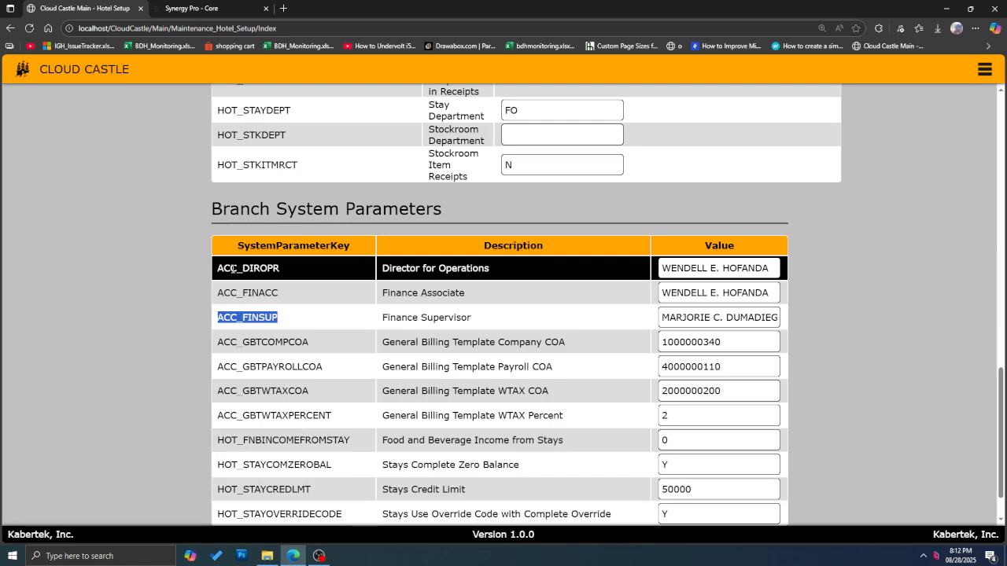
left_click_drag(381, 271, 598, 324)
scroll(551, 315, "down", 1)
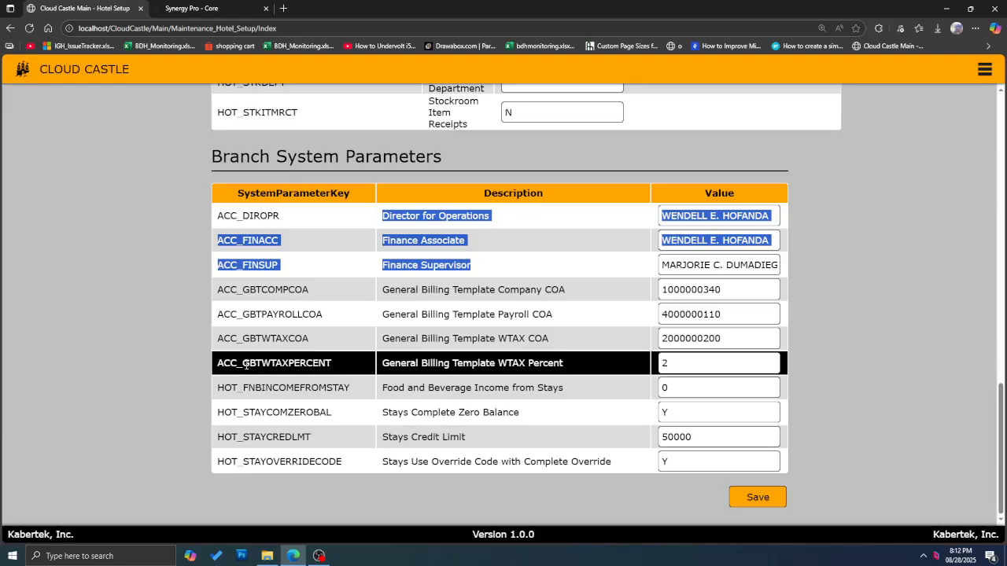
left_click_drag(244, 365, 624, 370)
Step: Try 10 as the WTAX Percent value, then restore it to 2
left_click(678, 362)
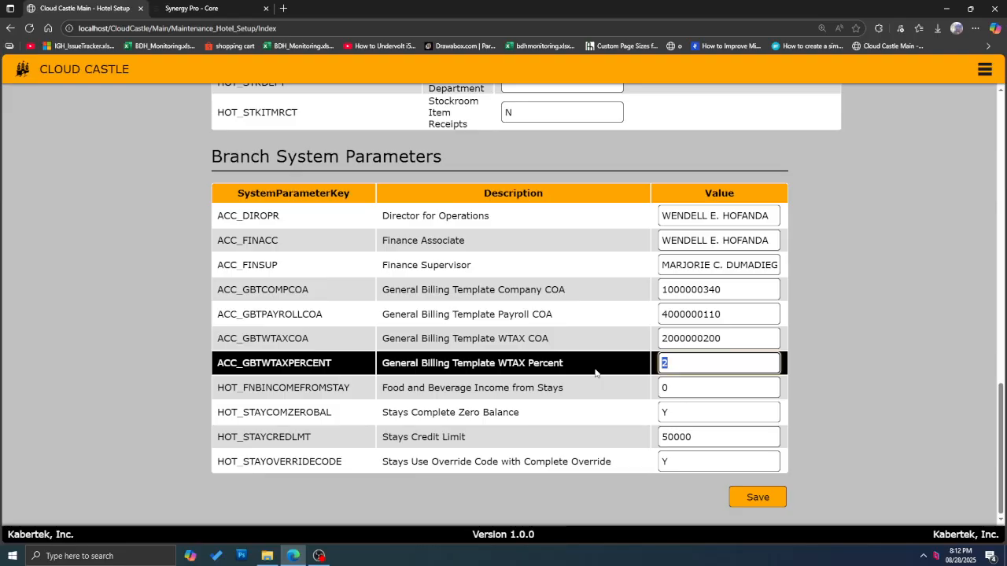
type("10")
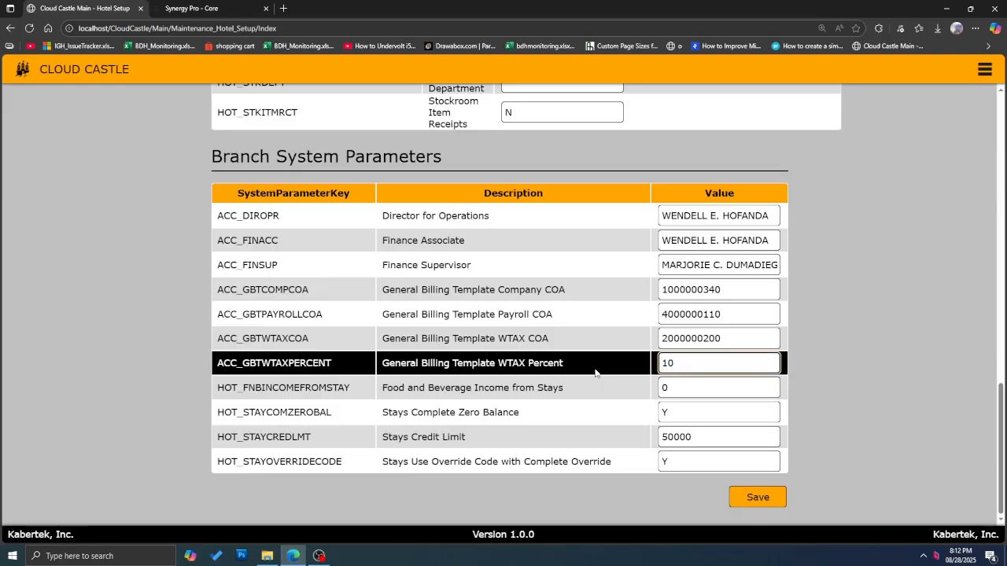
key("BackSpace")
key("BackSpace")
type("2")
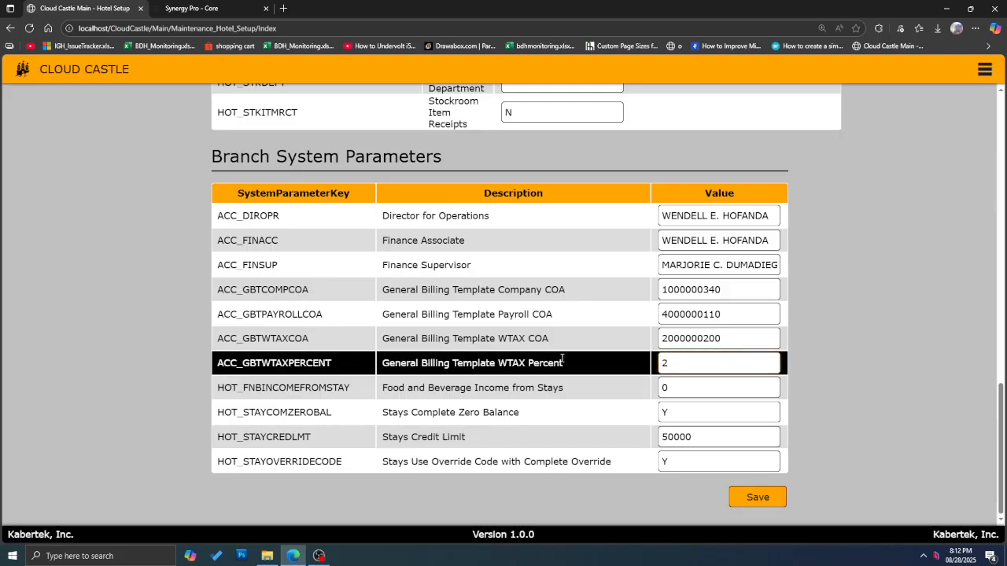
Step: Highlight the ACC_DIROPR, ACC_FINACC, ACC_FINSUP and ACC_GBTWTAXPERCENT keys, then save the parameters
left_click_drag(564, 363, 242, 364)
left_click_drag(223, 215, 283, 219)
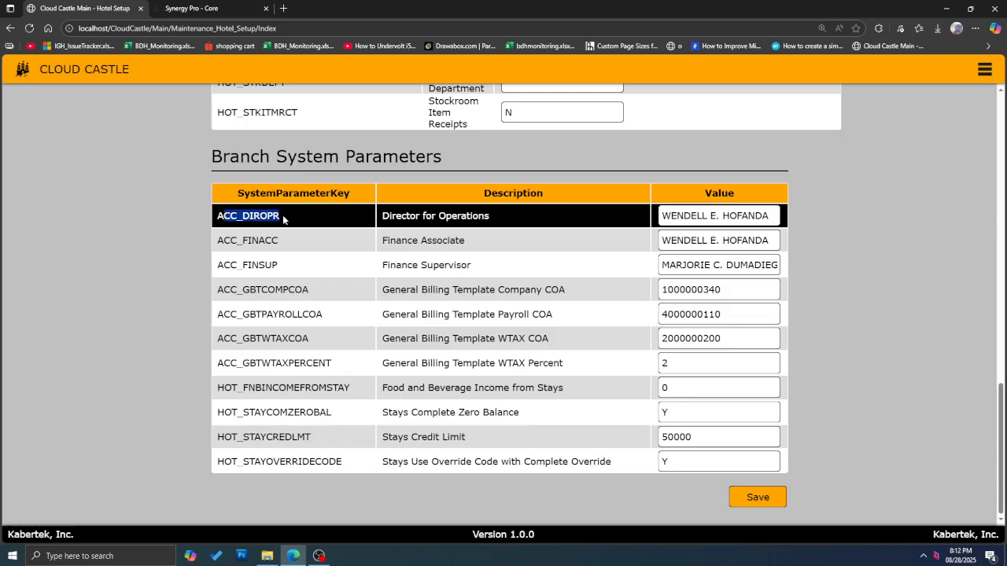
left_click_drag(232, 243, 299, 242)
left_click_drag(225, 264, 289, 259)
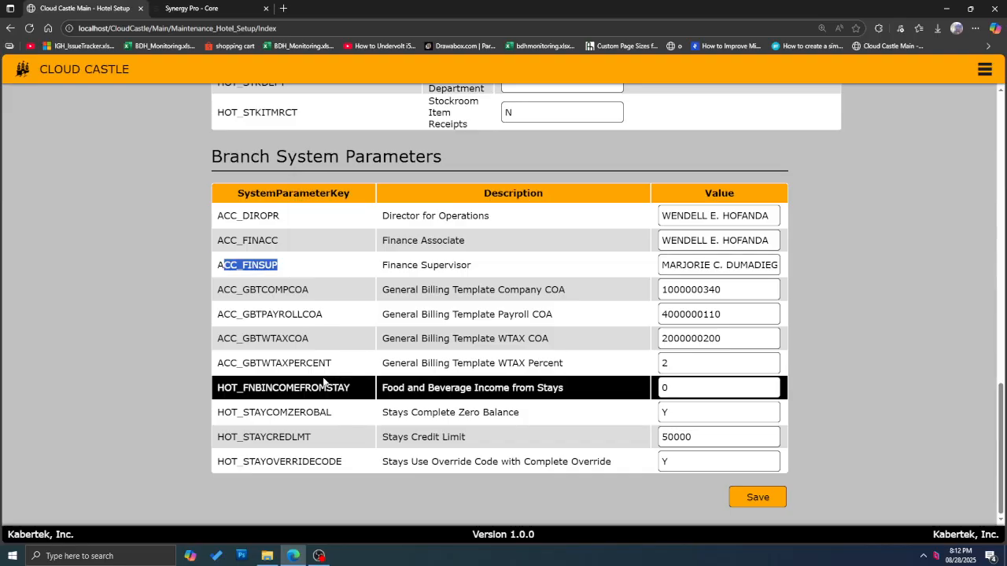
left_click_drag(218, 363, 355, 367)
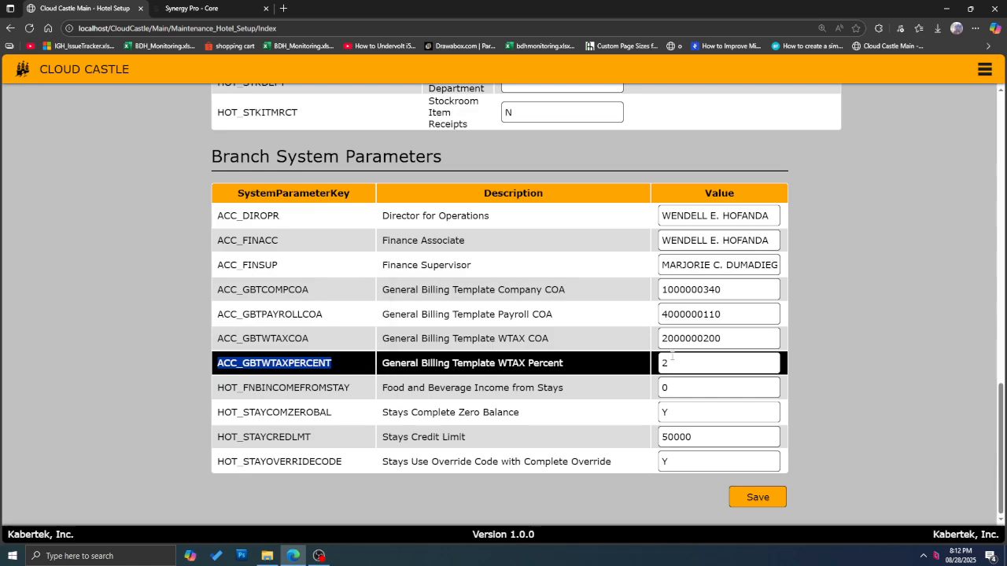
left_click(761, 498)
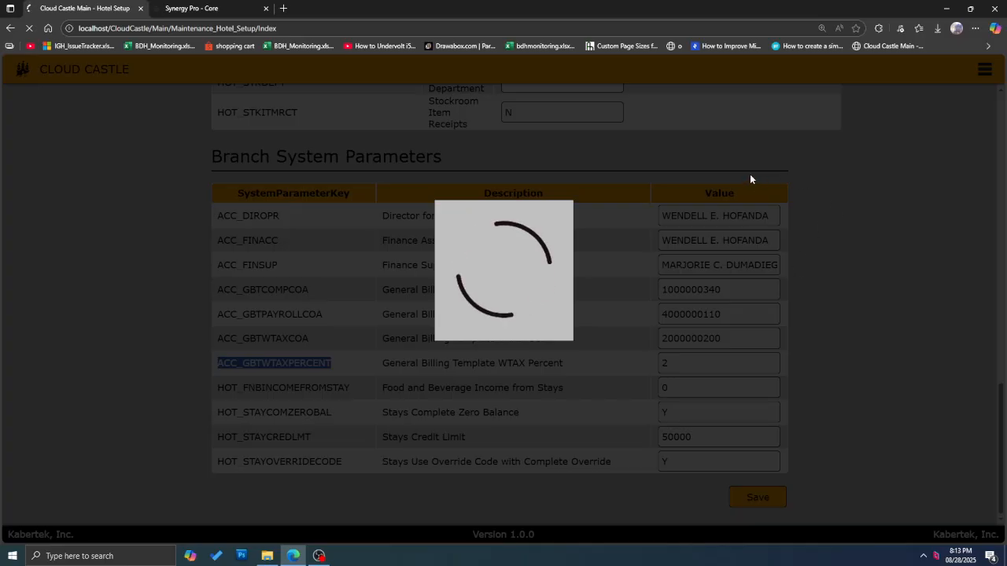
left_click(504, 159)
Step: Browse the menu's Maintenance > General options, then back out to the top level
left_click(984, 69)
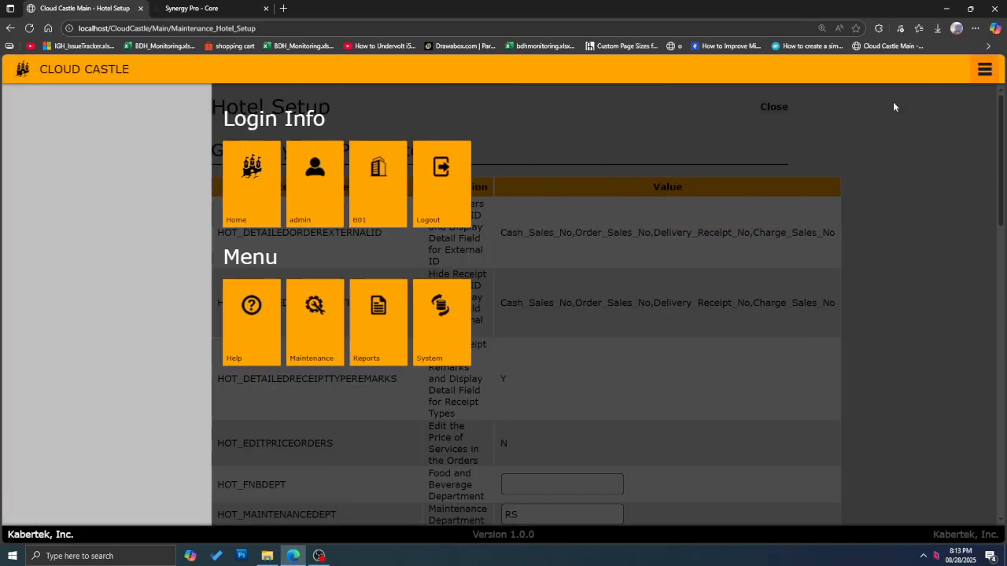
left_click(116, 351)
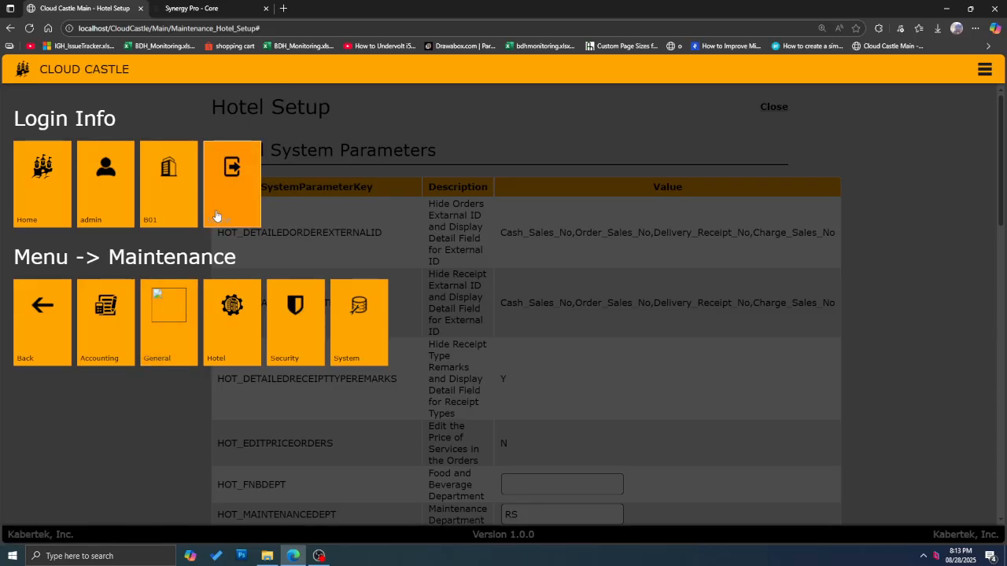
left_click(160, 350)
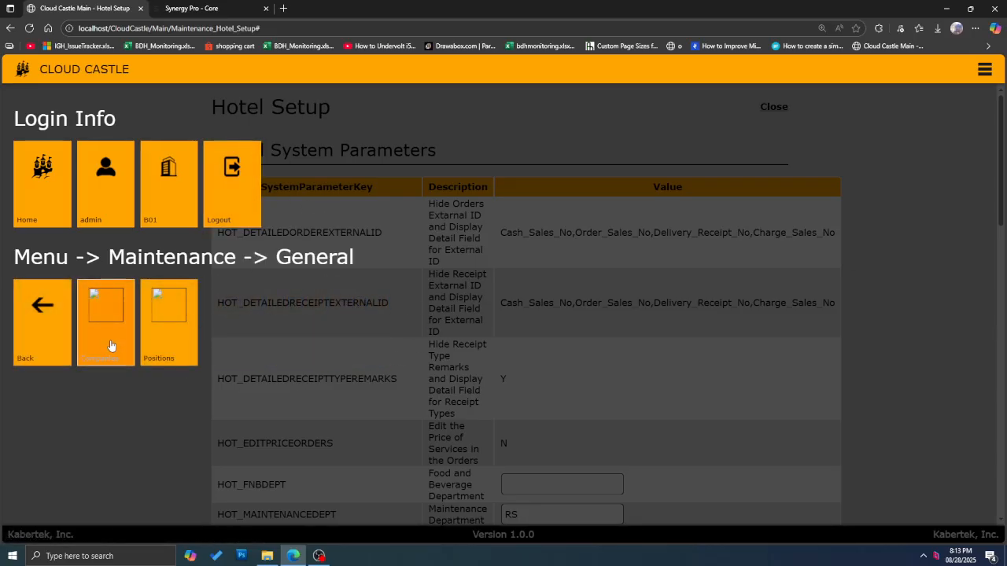
left_click(35, 343)
left_click(35, 342)
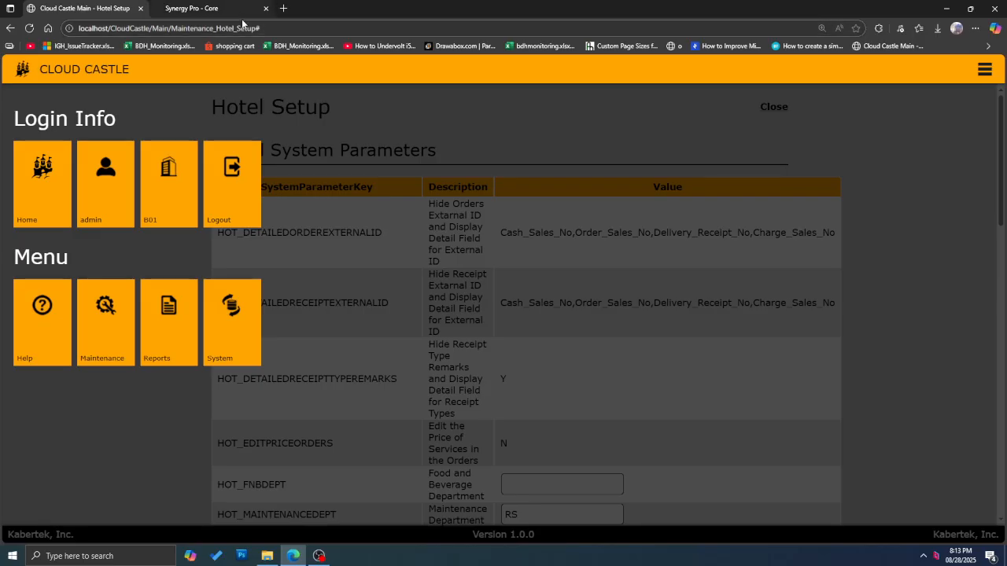
Step: In Synergy Pro, start a new attendance dated 8/16/2025–8/31/2025 with pay date 8/31/2025
left_click(193, 8)
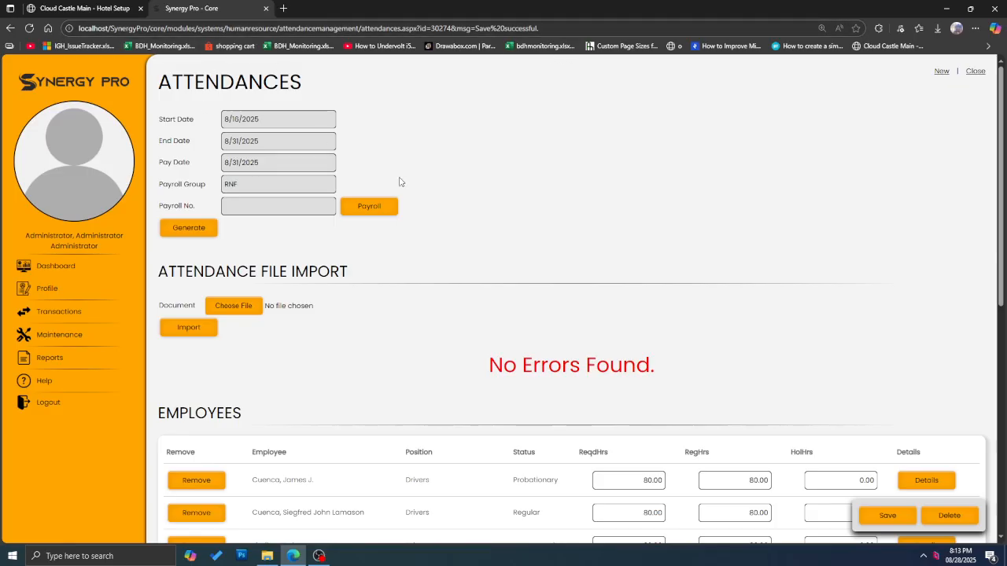
scroll(281, 213, "down", 1)
scroll(299, 206, "up", 1)
left_click(940, 72)
left_click(235, 116)
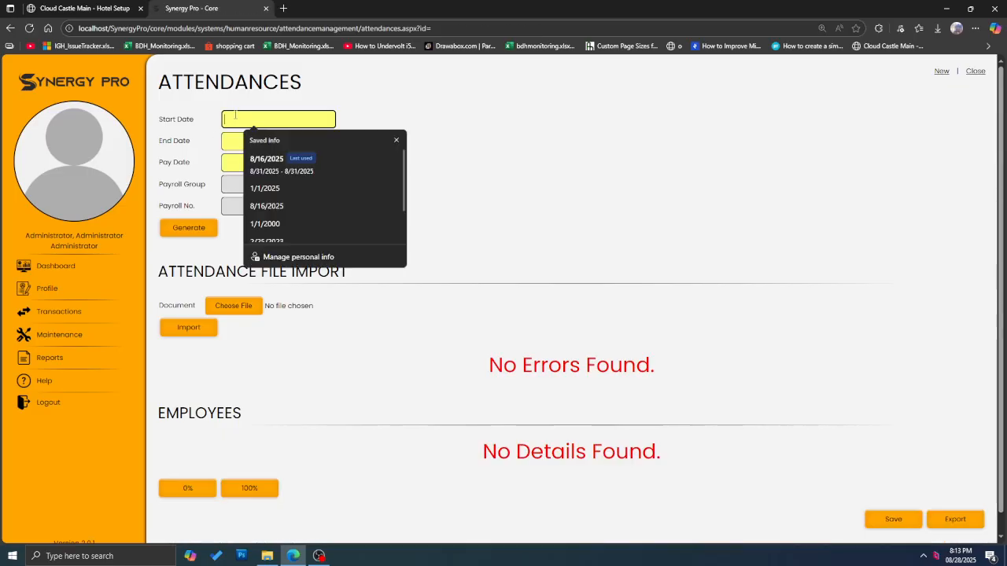
left_click(266, 161)
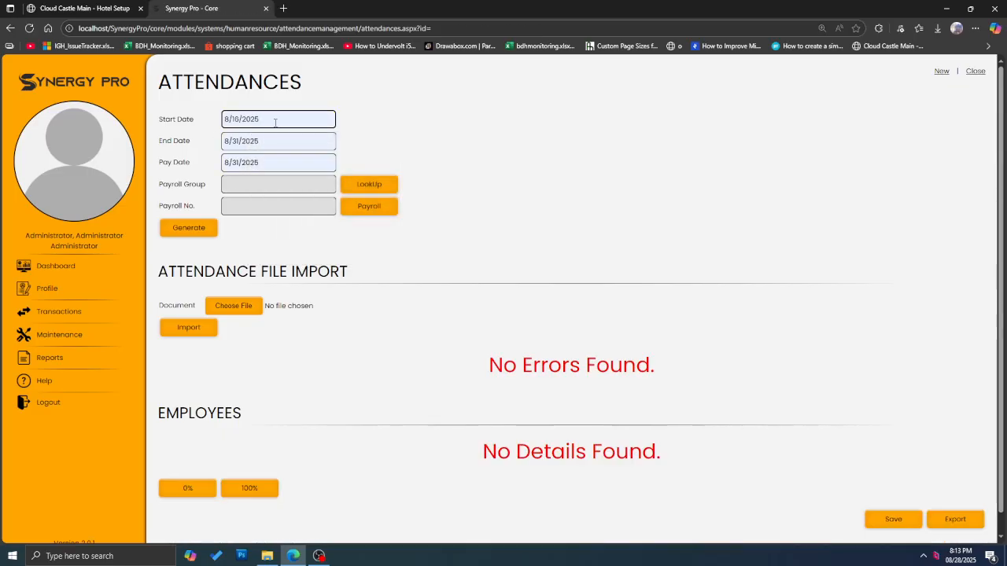
key("Tab")
key("Tab")
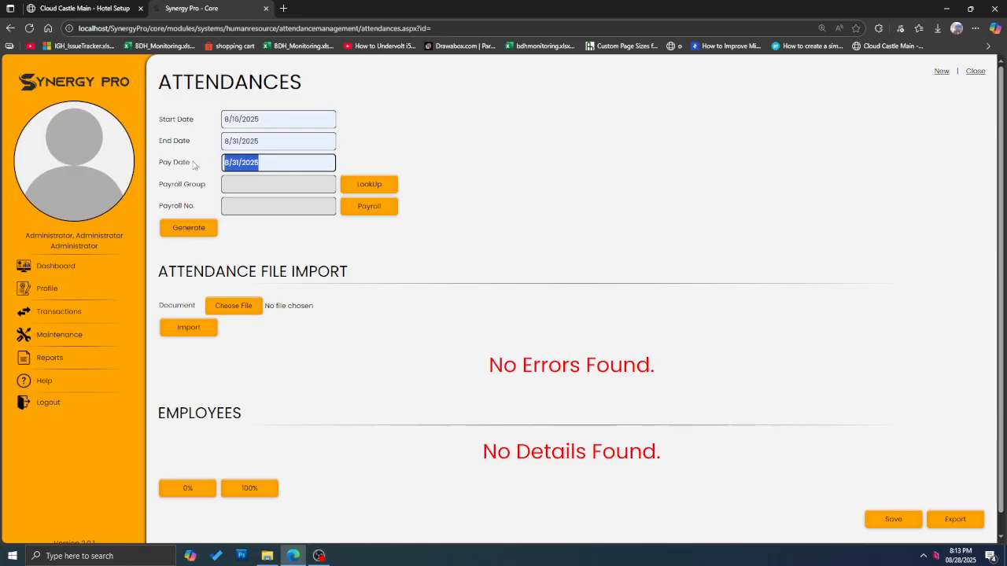
left_click(575, 187)
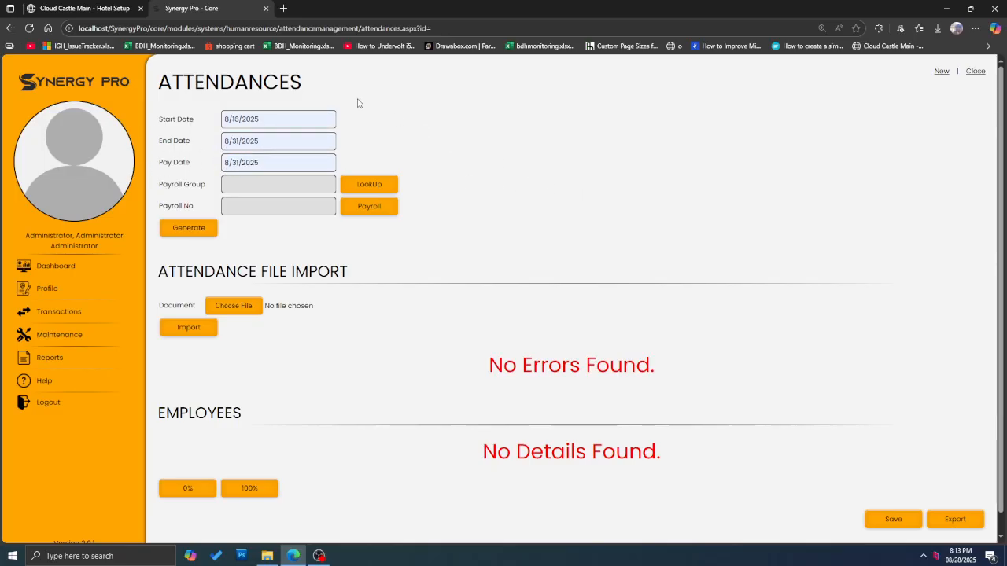
Step: Look up payroll group MD and generate the attendance record
left_click(384, 186)
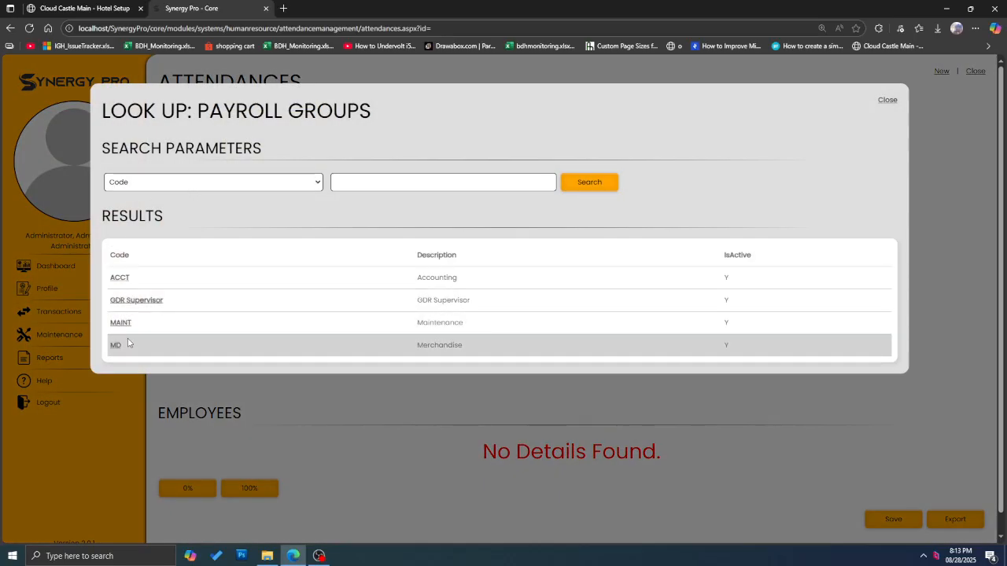
scroll(129, 343, "down", 1)
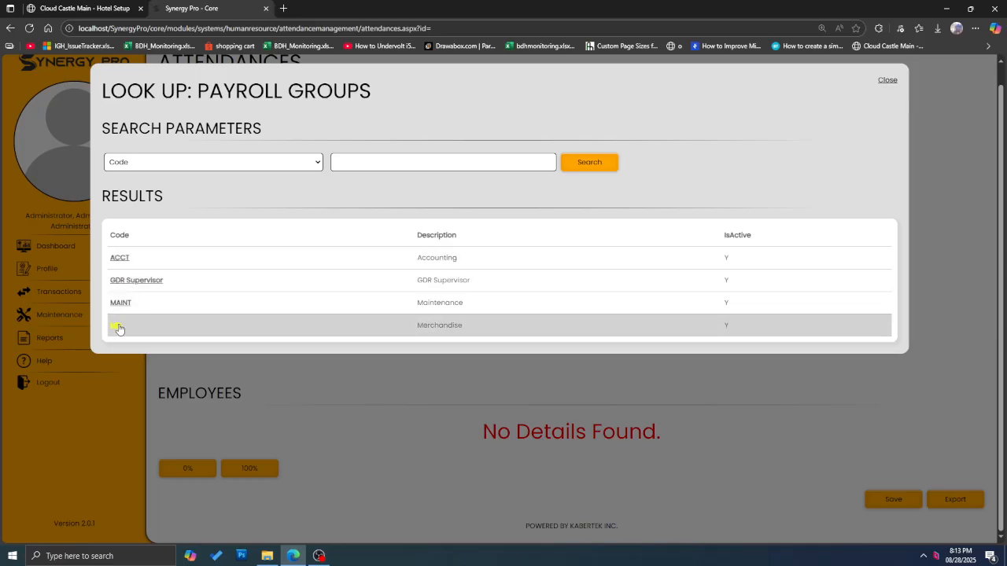
left_click(115, 328)
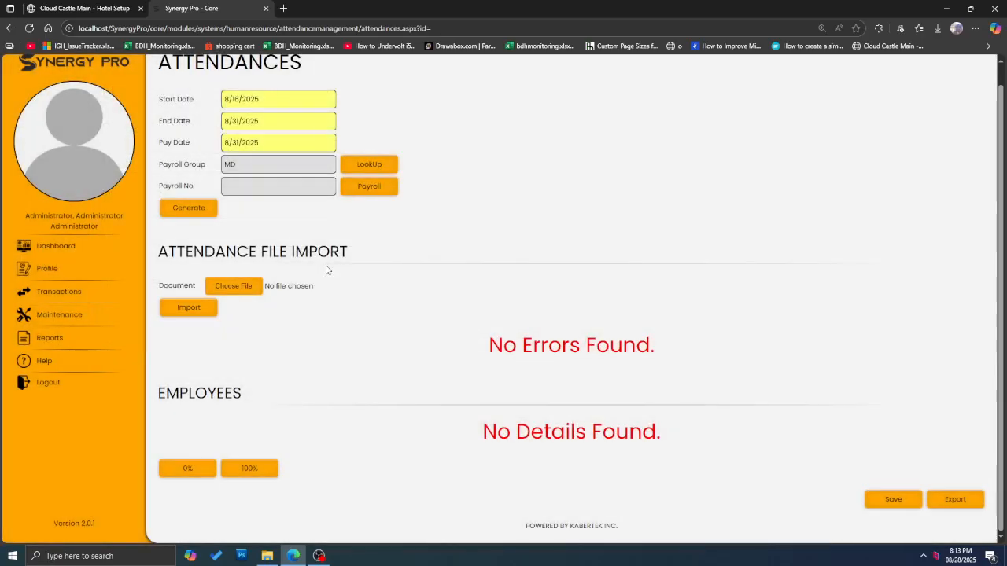
left_click(189, 207)
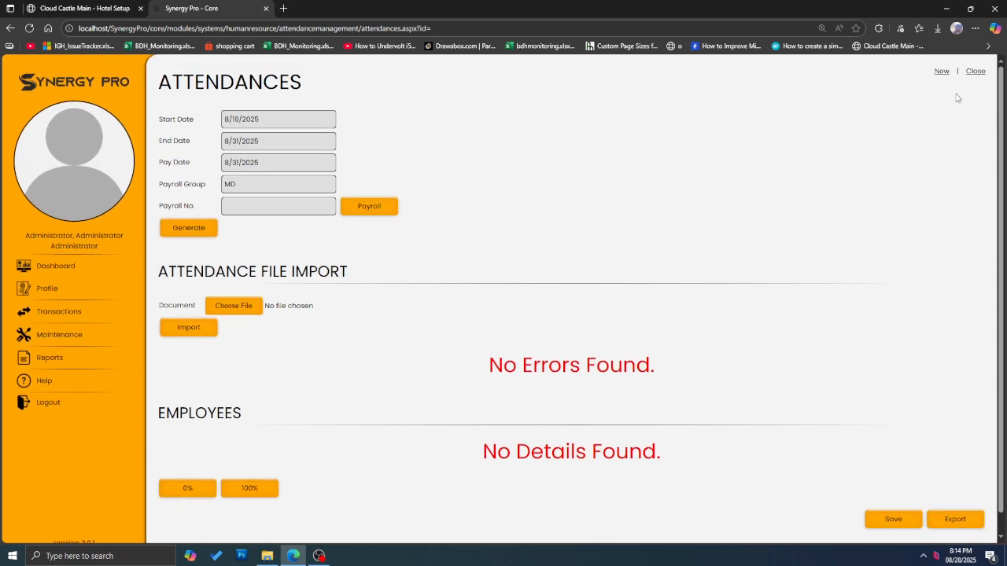
Step: Delete the existing Rank and File 08/14/2025 and RNF 08/16/2025 attendance records
left_click(976, 72)
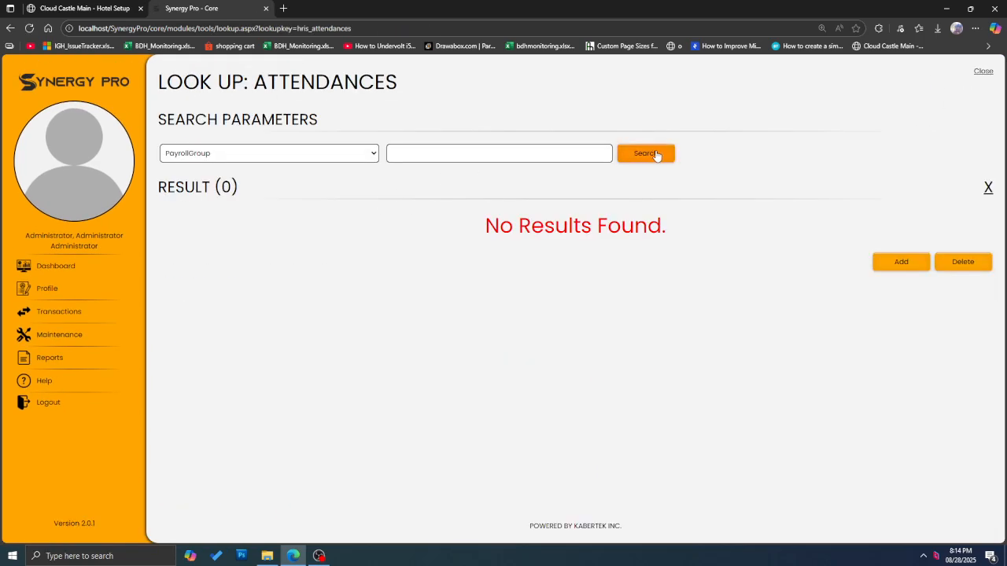
left_click(656, 155)
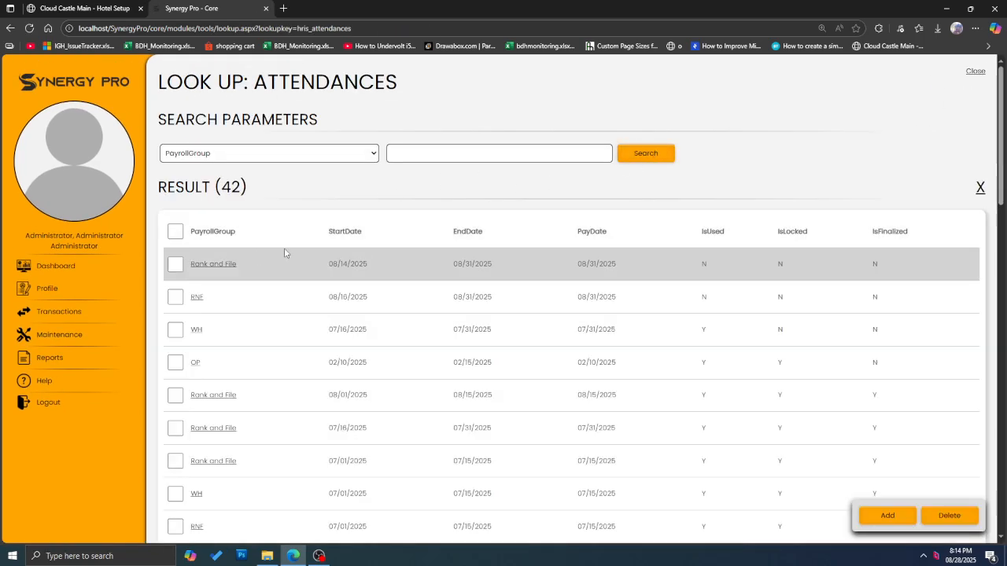
left_click(175, 265)
left_click(175, 297)
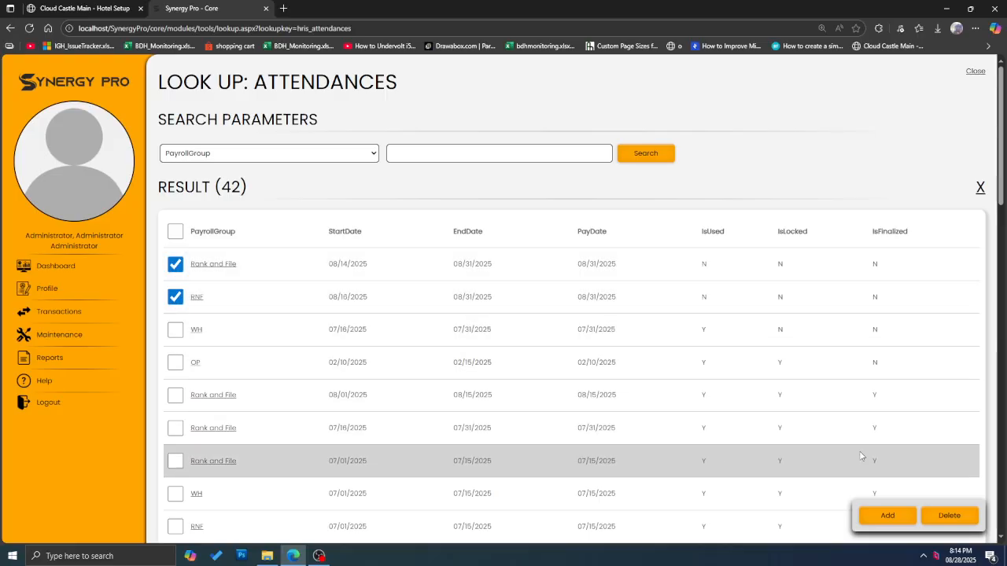
left_click(949, 516)
left_click(552, 85)
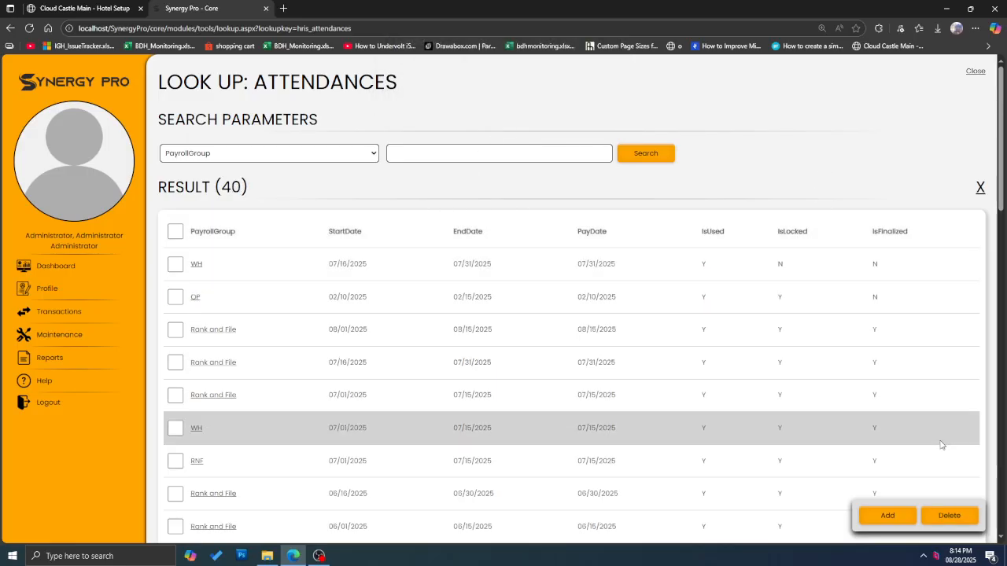
Step: Generate a new 8/16–8/31/2025 attendance for Rank and File, listing three employees' required hours
left_click(892, 519)
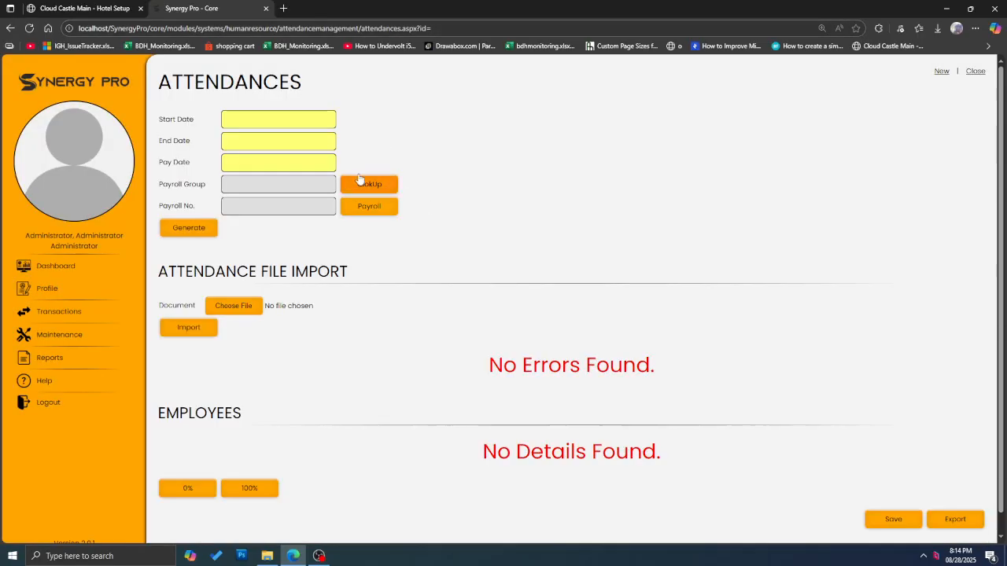
left_click(237, 120)
left_click(264, 165)
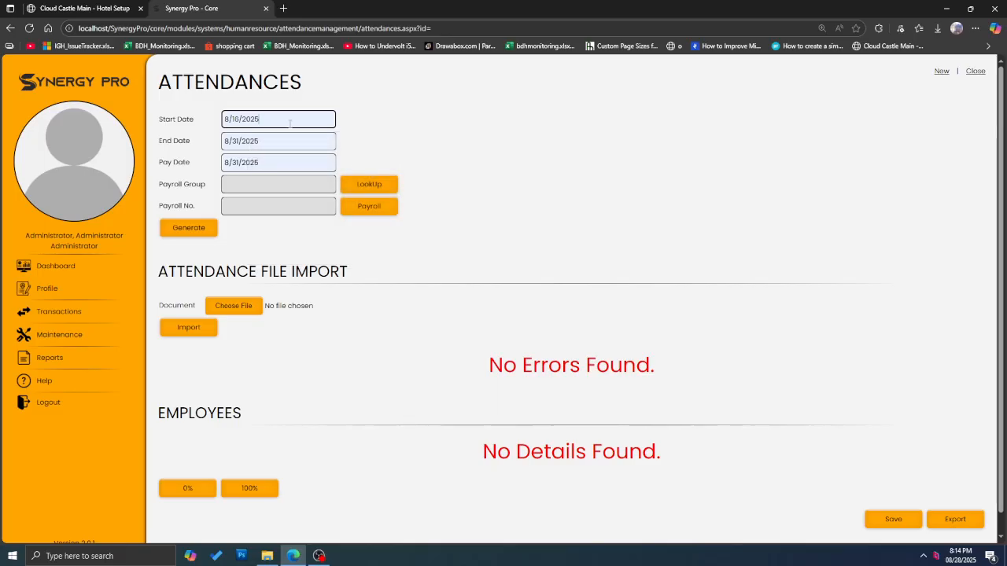
left_click(387, 187)
left_click(580, 184)
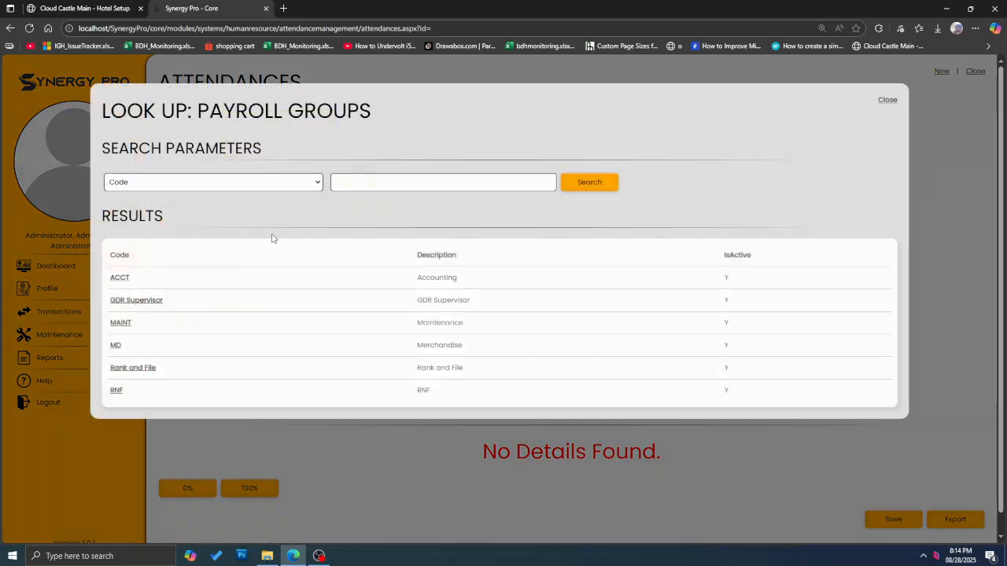
left_click(133, 368)
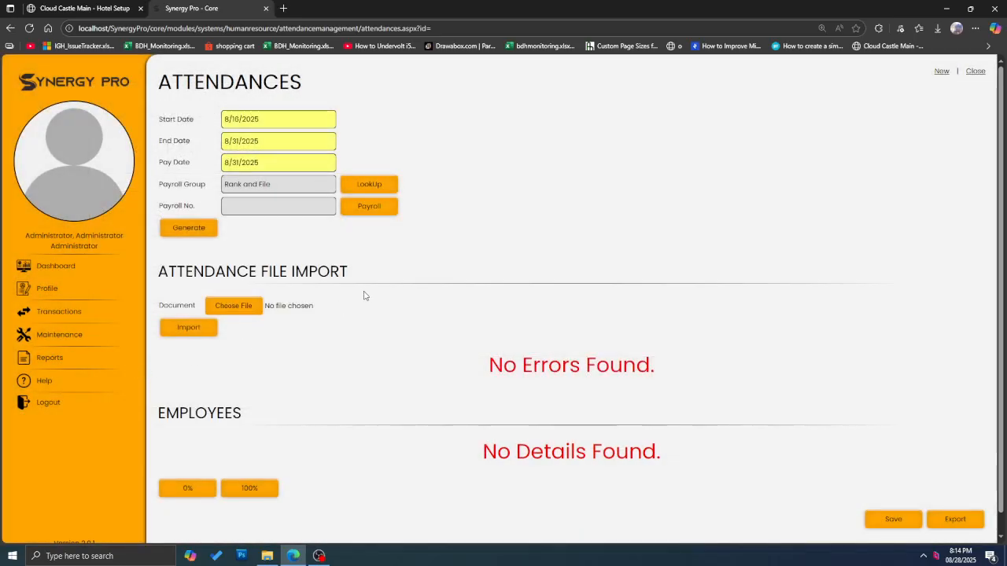
left_click(195, 228)
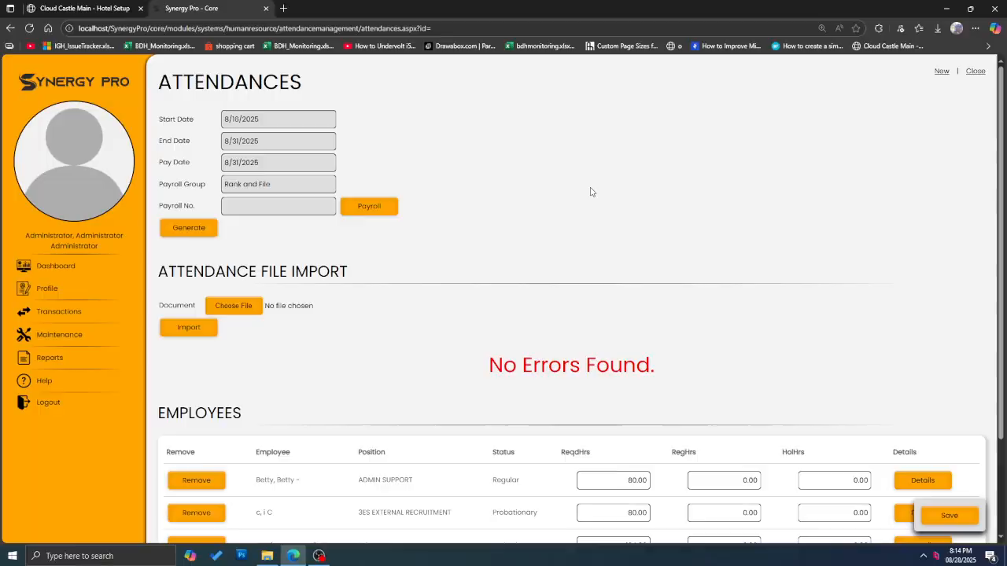
scroll(710, 144, "down", 3)
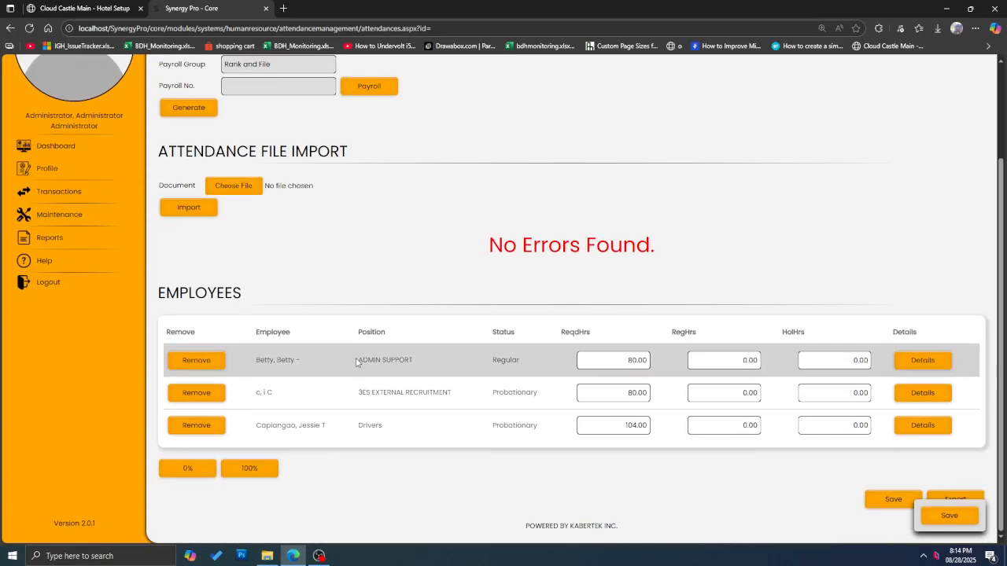
Step: Create a new 8/16–8/31/2025 attendance for payroll group RNF
scroll(608, 401, "up", 3)
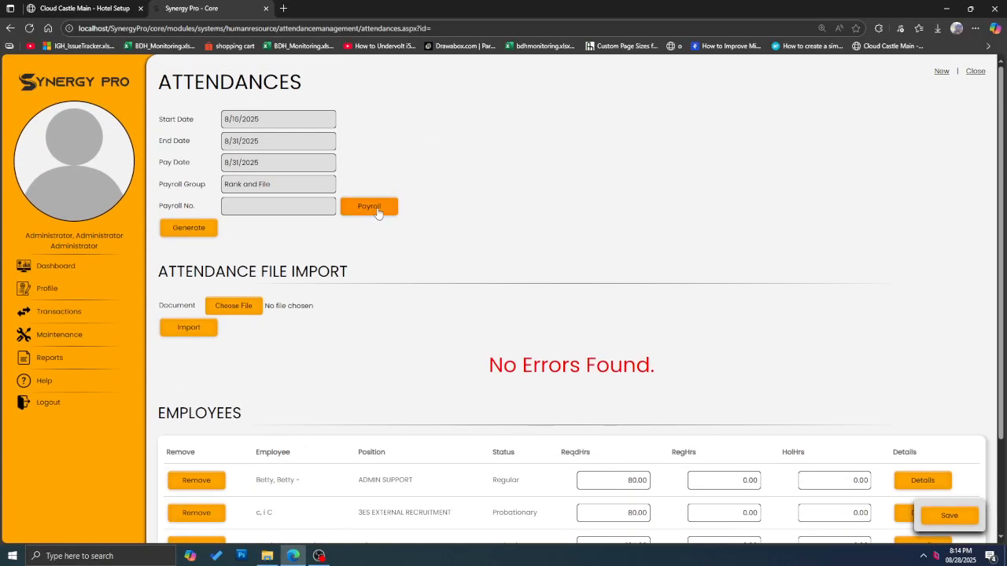
left_click(941, 72)
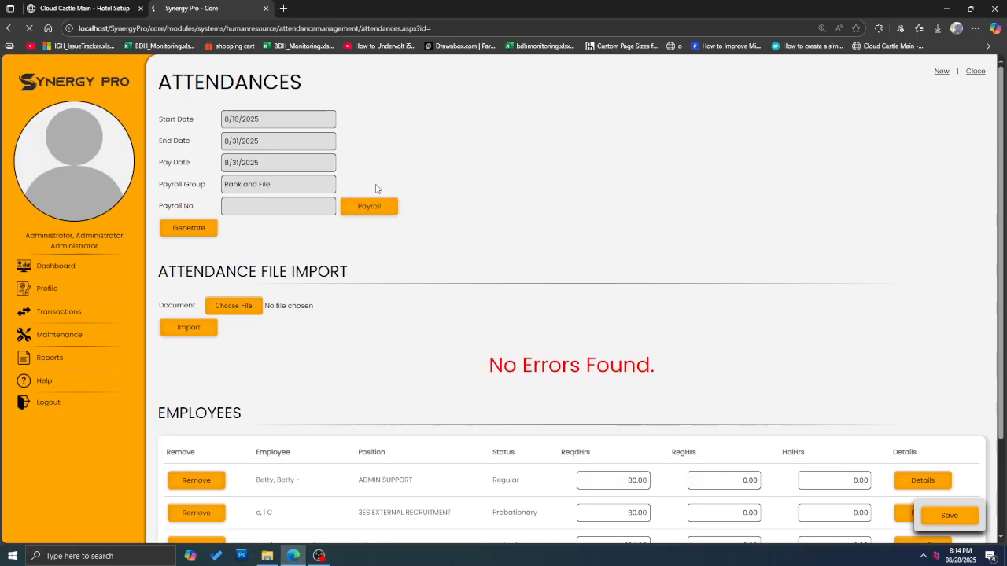
left_click(278, 122)
left_click(269, 172)
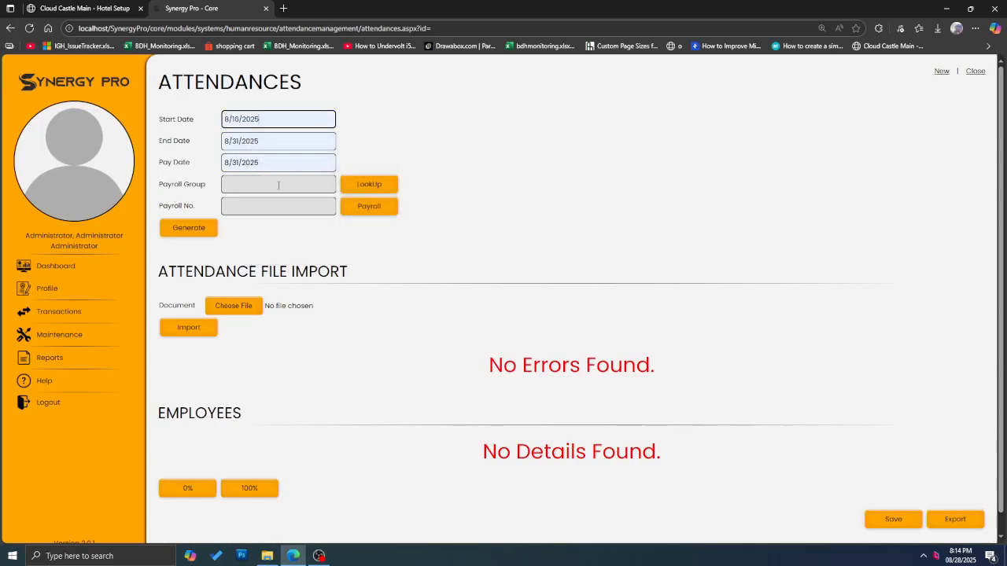
left_click(368, 185)
left_click(578, 184)
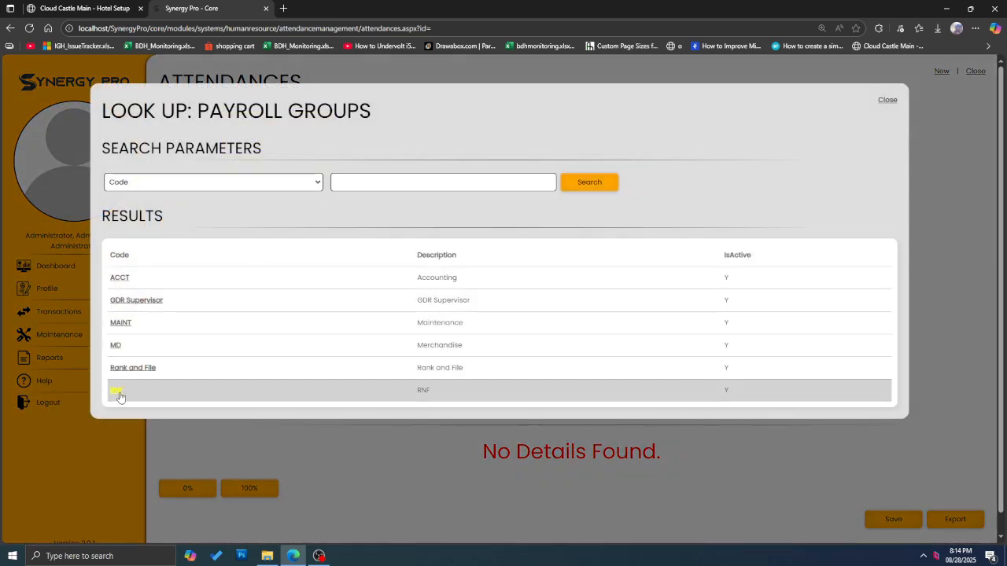
left_click(116, 390)
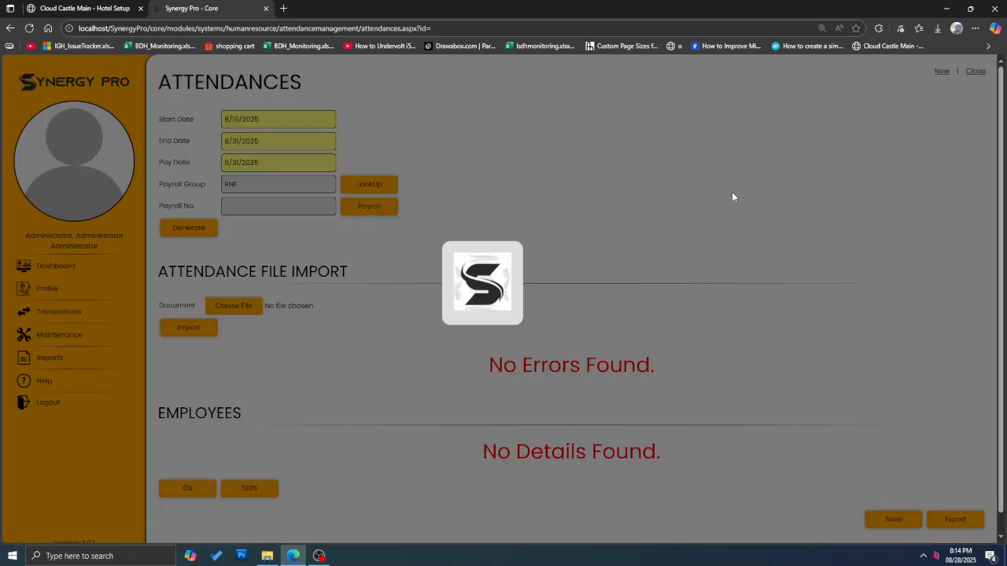
Step: Fill every employee's regular hours at 100% of required hours
scroll(669, 195, "down", 4)
scroll(292, 198, "down", 2)
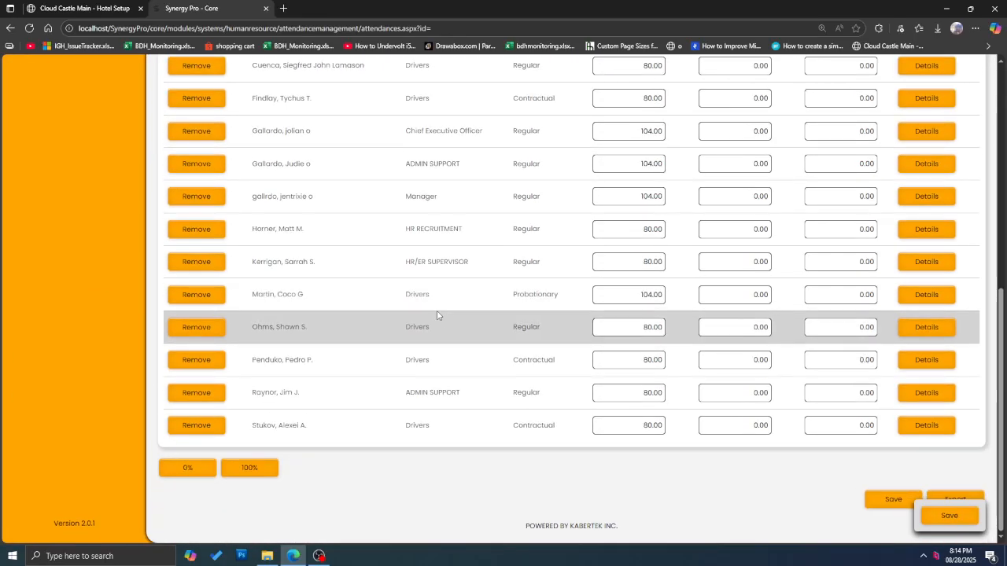
scroll(634, 349, "up", 5)
scroll(646, 271, "down", 5)
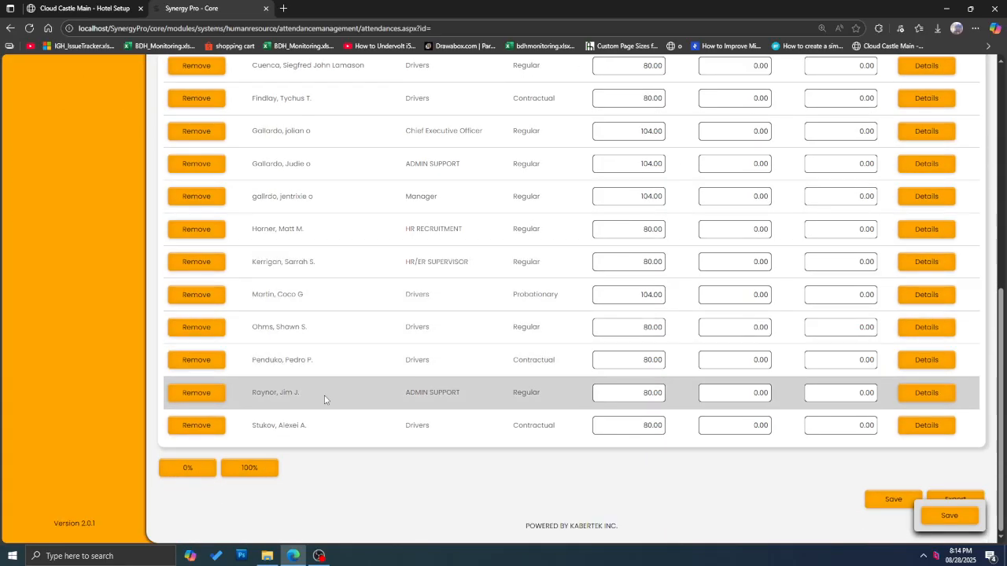
left_click(263, 469)
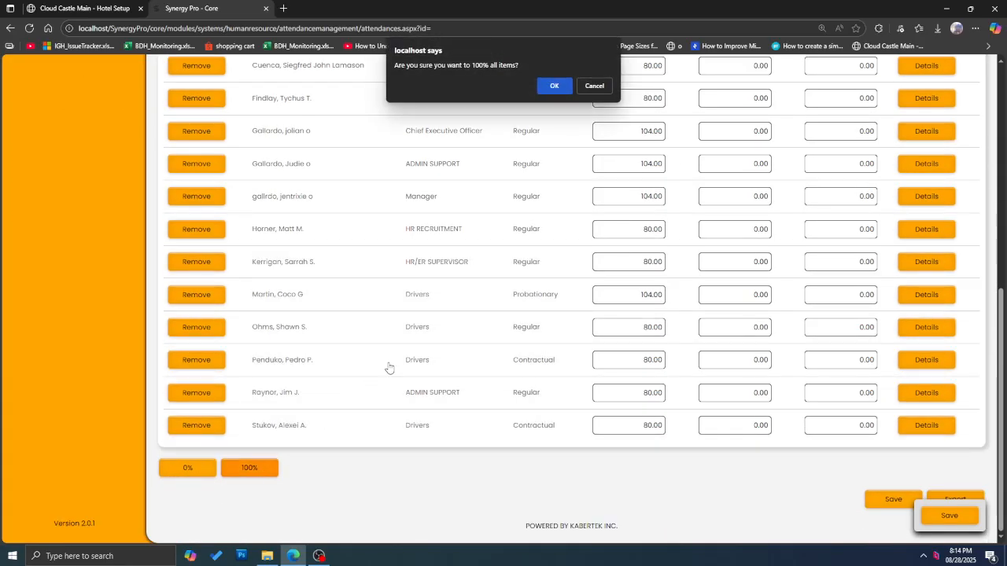
left_click(555, 87)
left_click(554, 86)
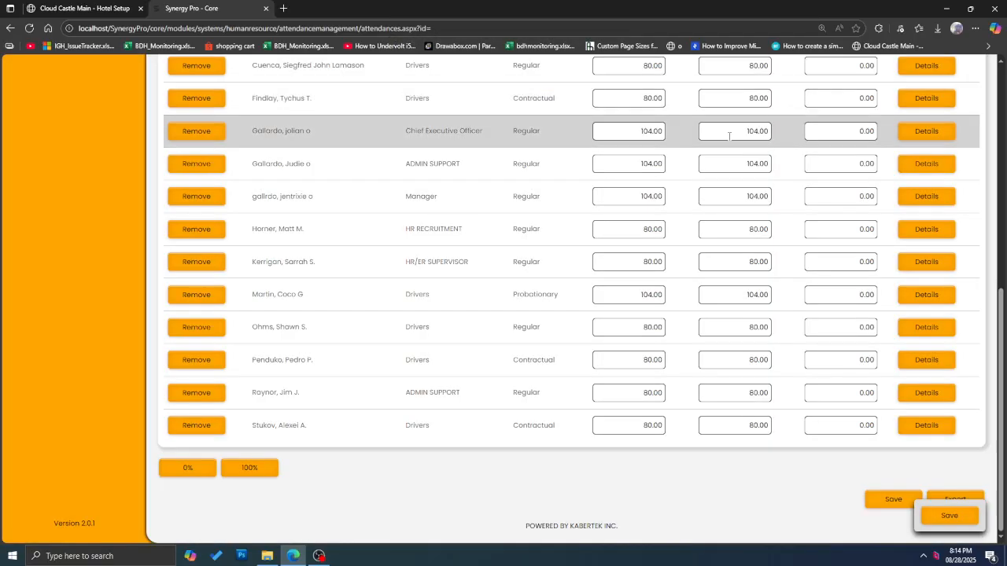
scroll(738, 171, "down", 3)
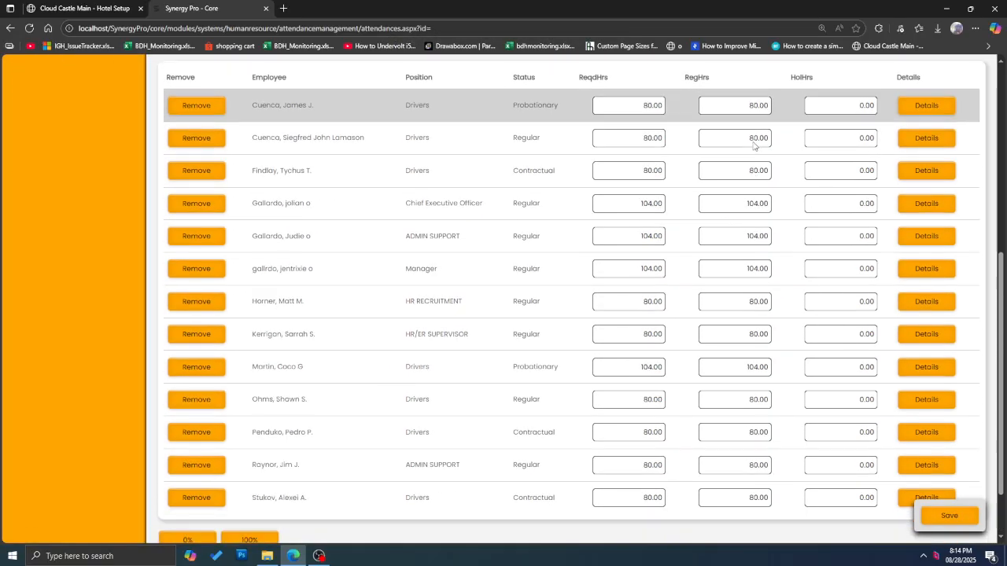
scroll(487, 299, "down", 1)
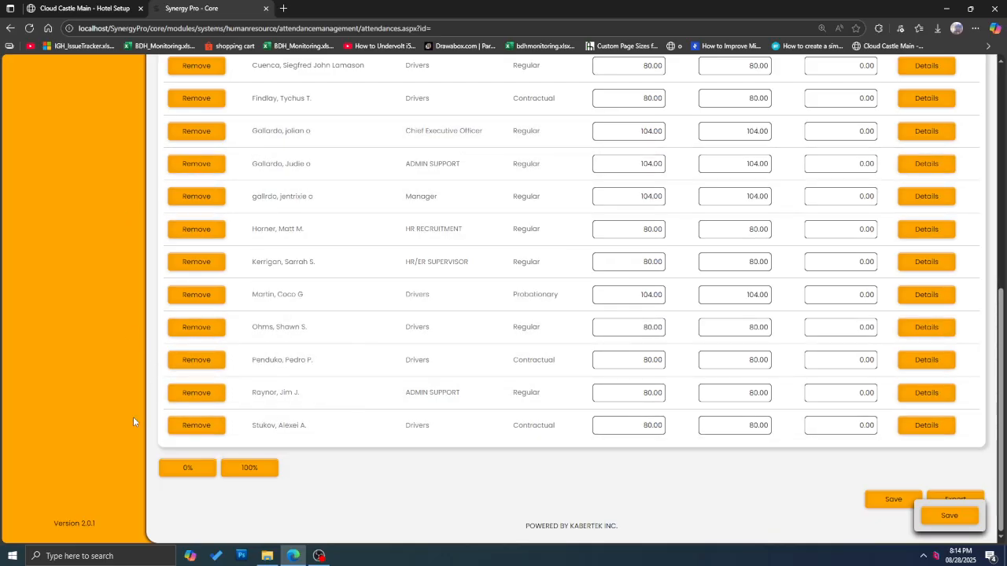
left_click(266, 466)
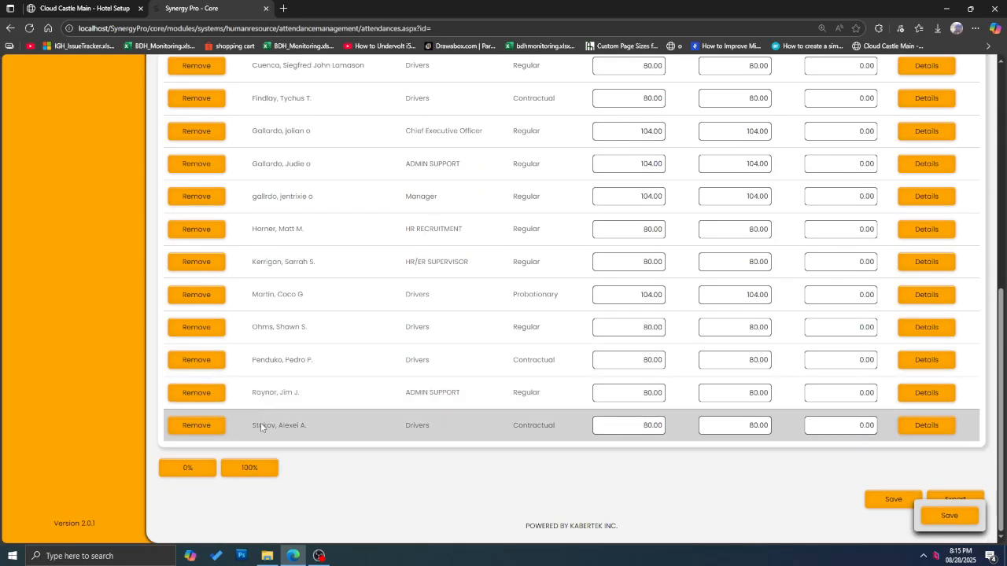
Step: Save the RNF attendance record and dismiss the success alert
left_click(950, 516)
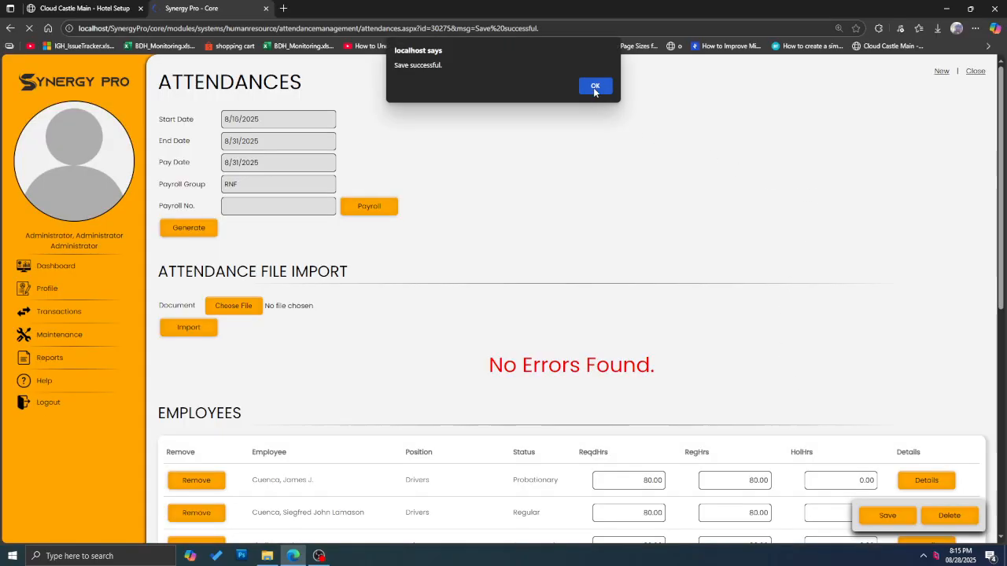
left_click(595, 87)
scroll(908, 373, "down", 6)
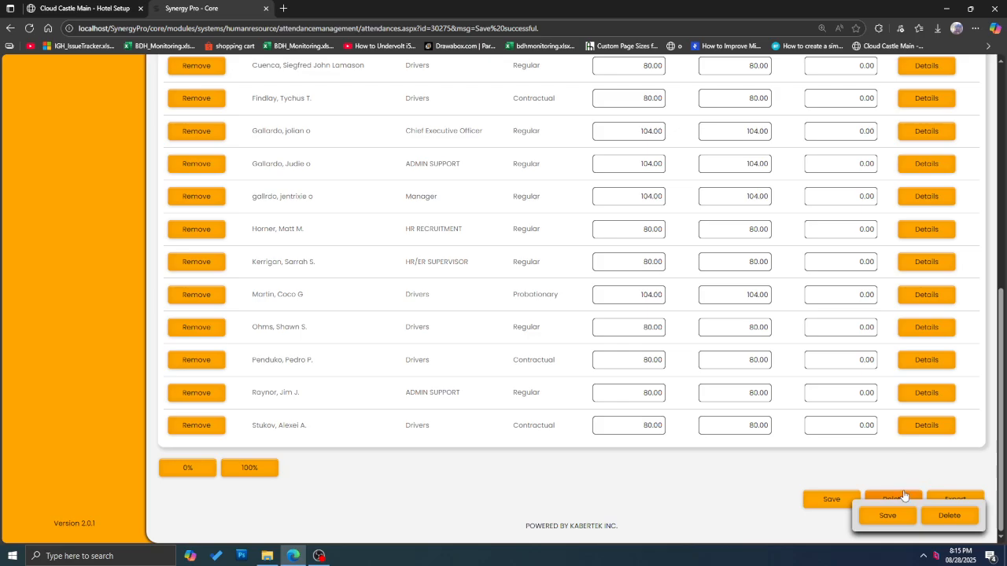
Step: Export the RNF attendance, open the xlsx in Excel, and widen columns A, B and E
left_click(970, 498)
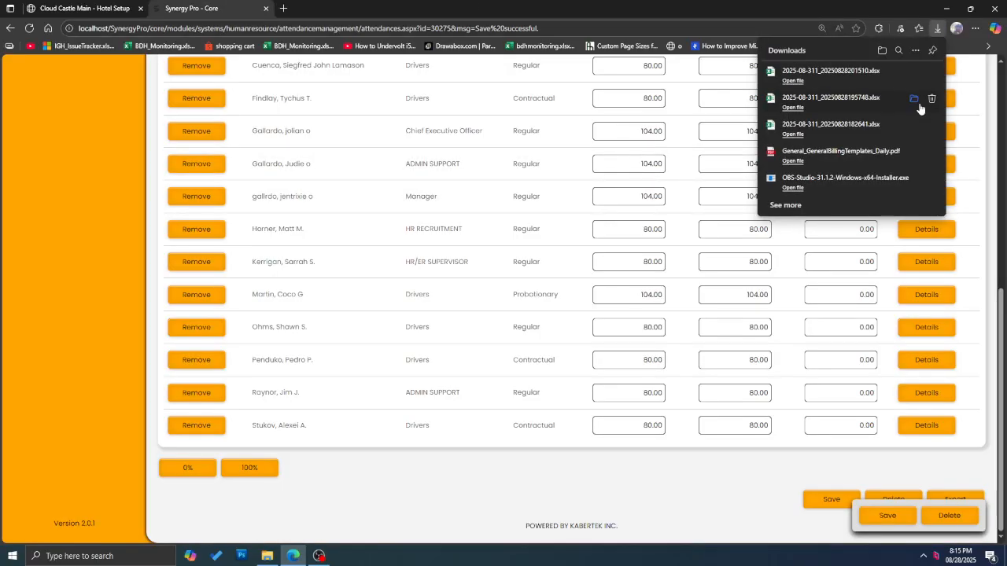
left_click(793, 81)
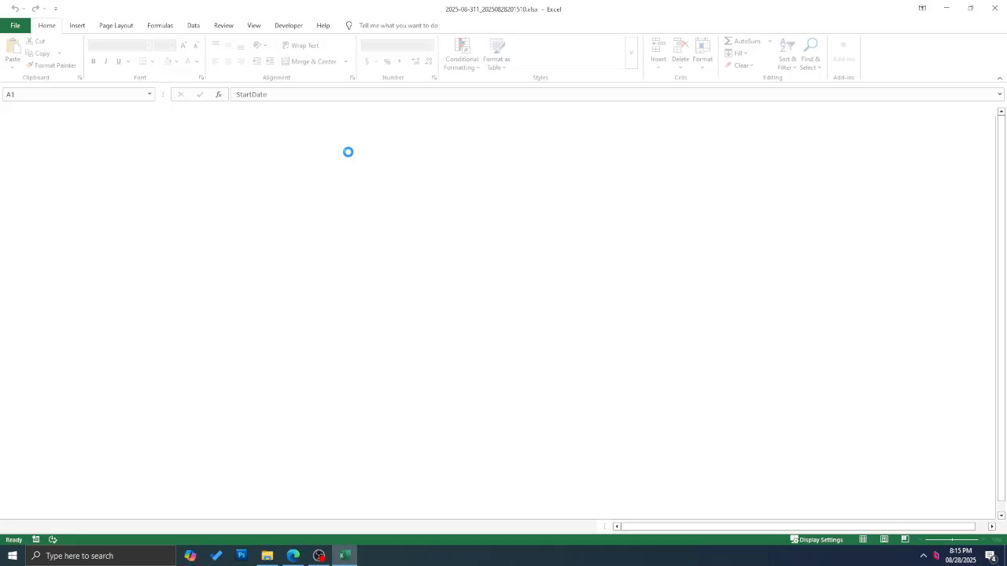
left_click_drag(45, 111, 173, 110)
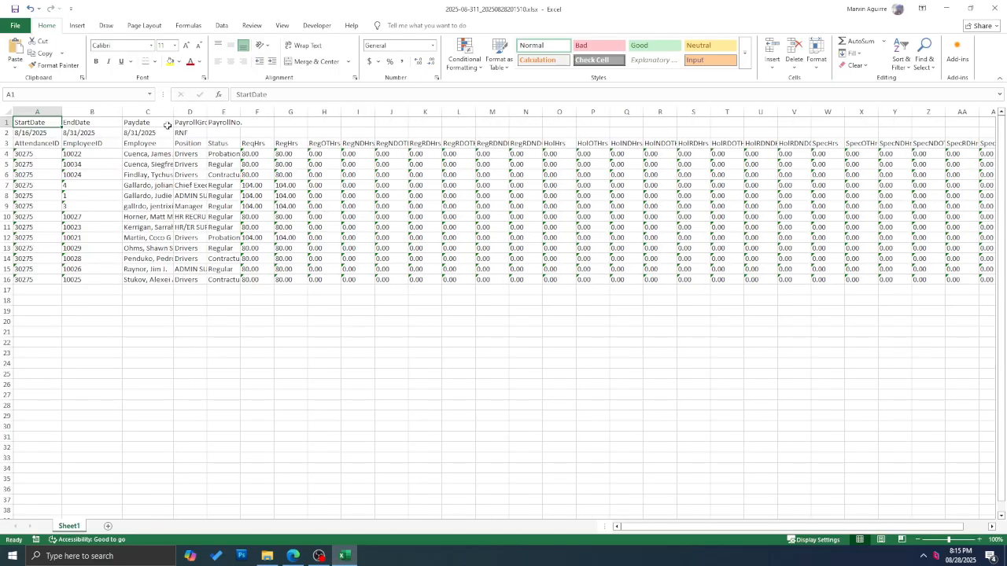
left_click_drag(240, 110, 299, 111)
left_click(282, 133)
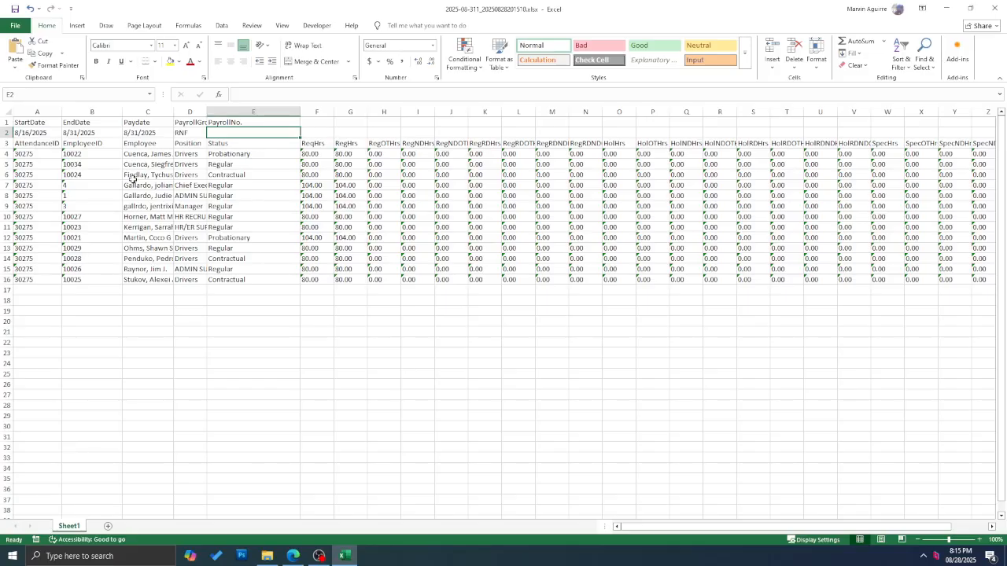
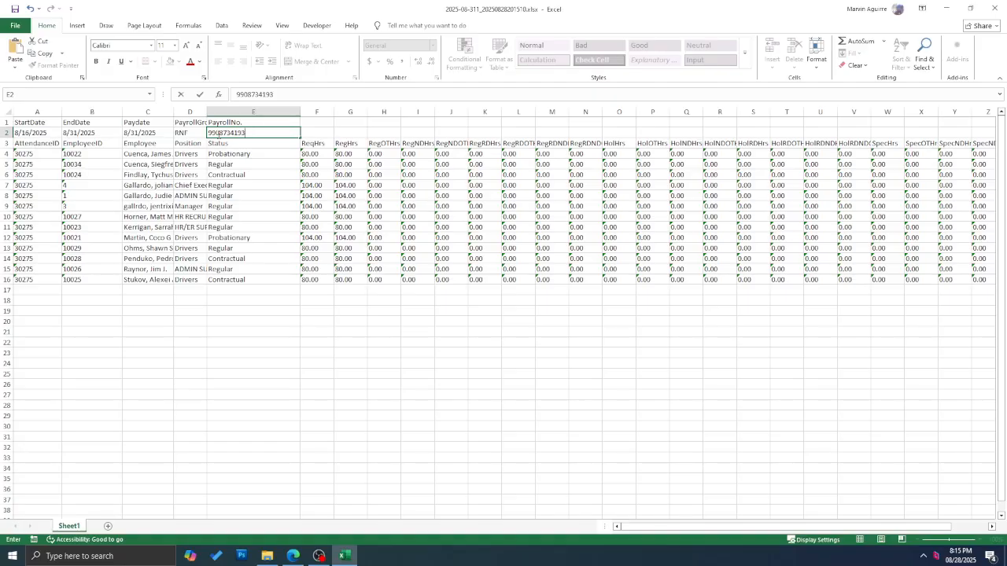
Step: Enter the payroll number in E2, widen columns C and D, and select positions D4:D16
left_click(203, 351)
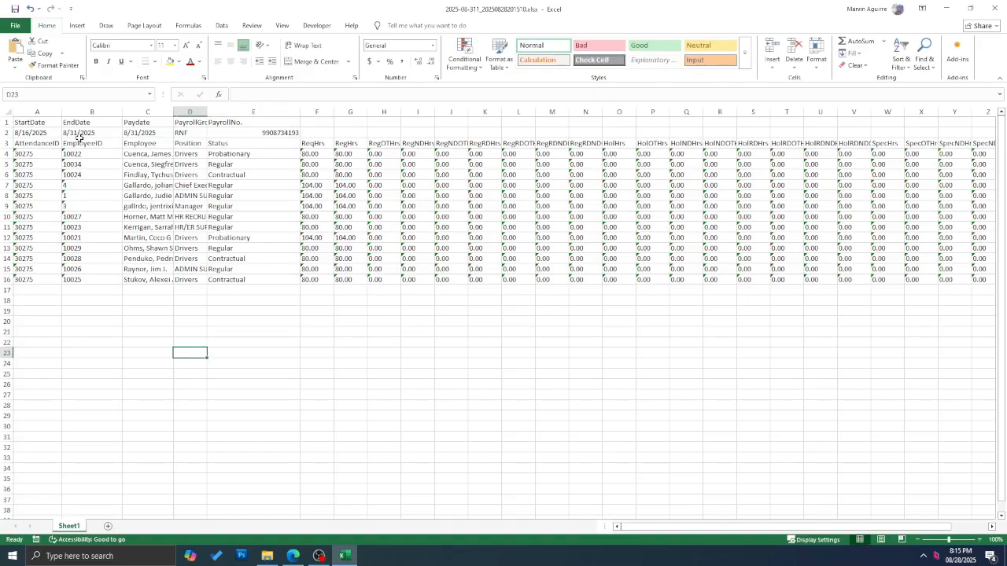
left_click_drag(174, 107, 297, 114)
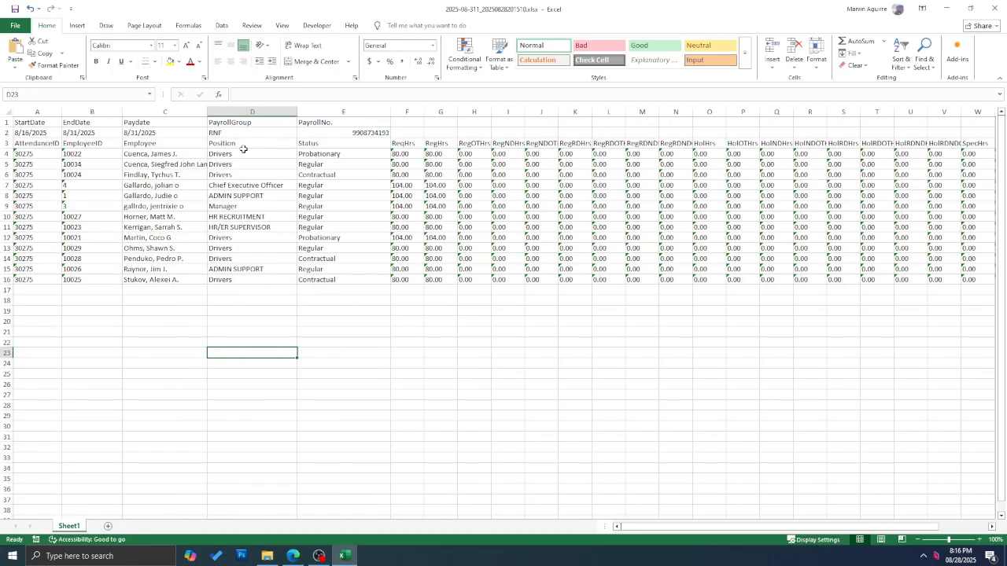
left_click(235, 145)
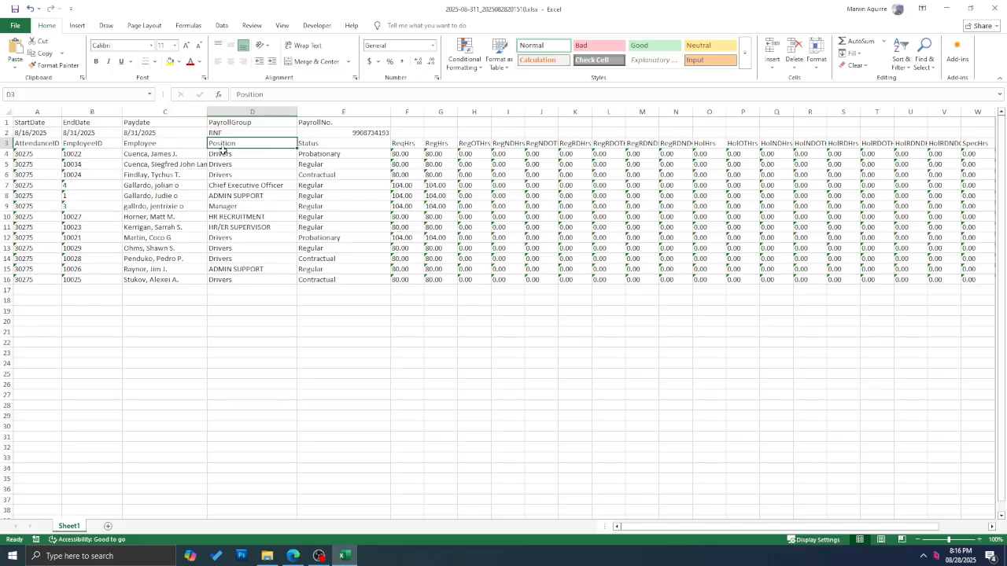
left_click_drag(244, 154, 263, 278)
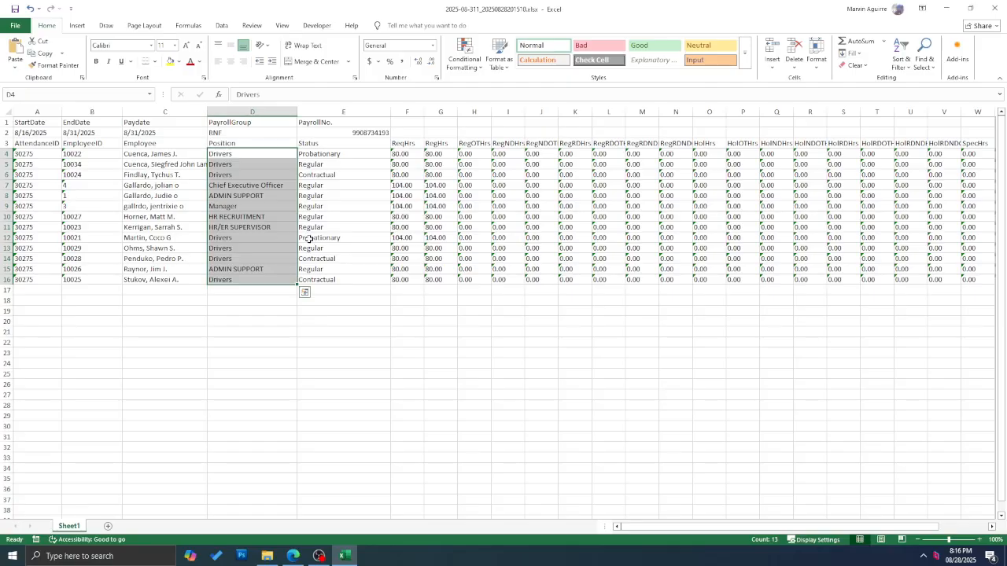
left_click(293, 556)
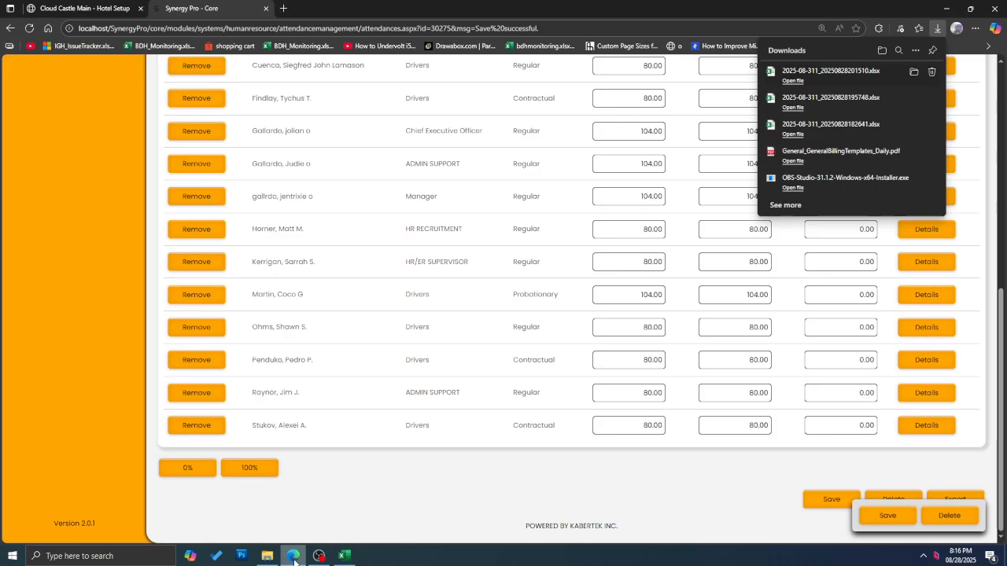
Step: In Cloud Castle, list all positions via Maintenance > General > Positions, showing 15 active
scroll(366, 333, "up", 3)
left_click(95, 8)
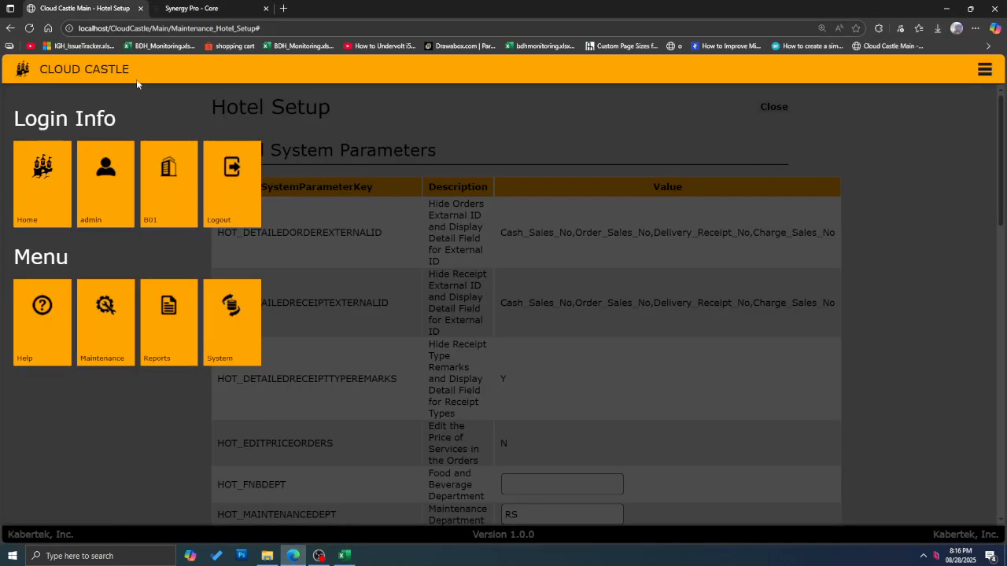
left_click(104, 347)
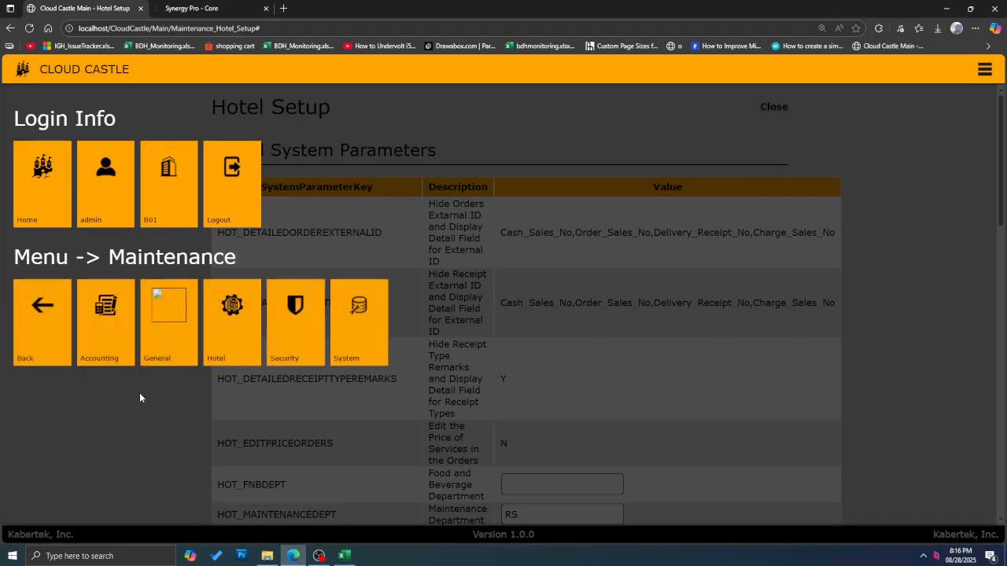
left_click(192, 343)
left_click(167, 350)
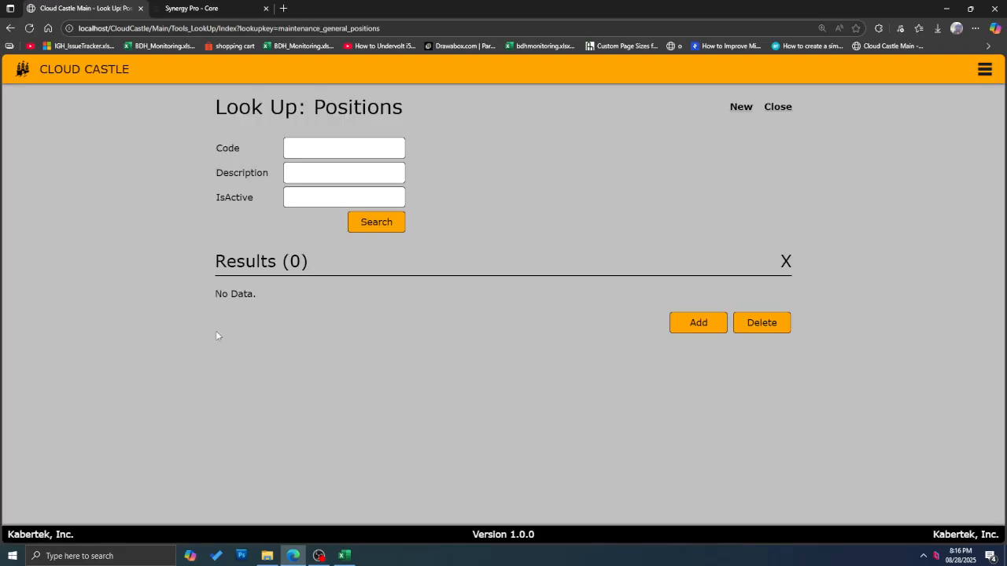
left_click(371, 223)
scroll(338, 228, "down", 2)
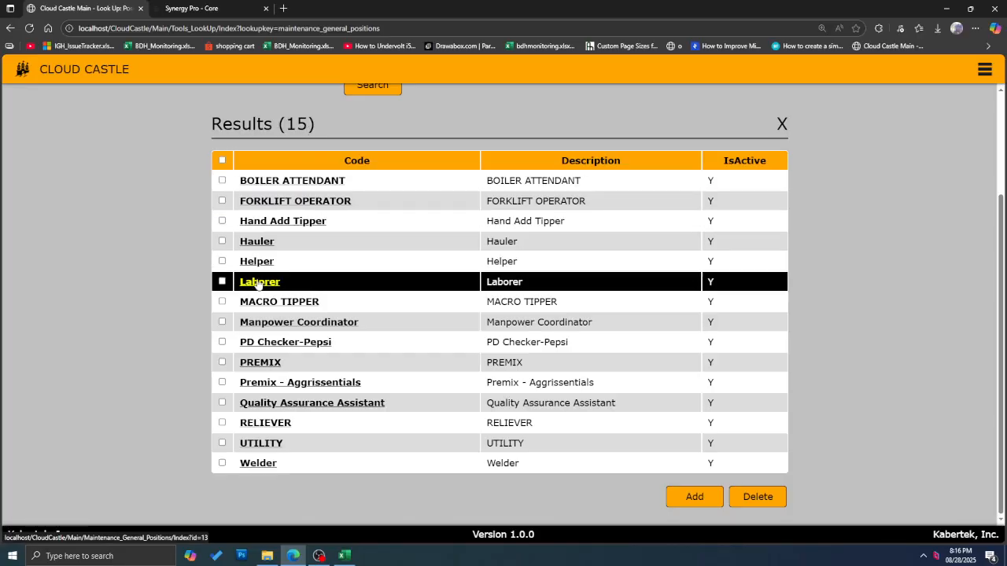
left_click(206, 8)
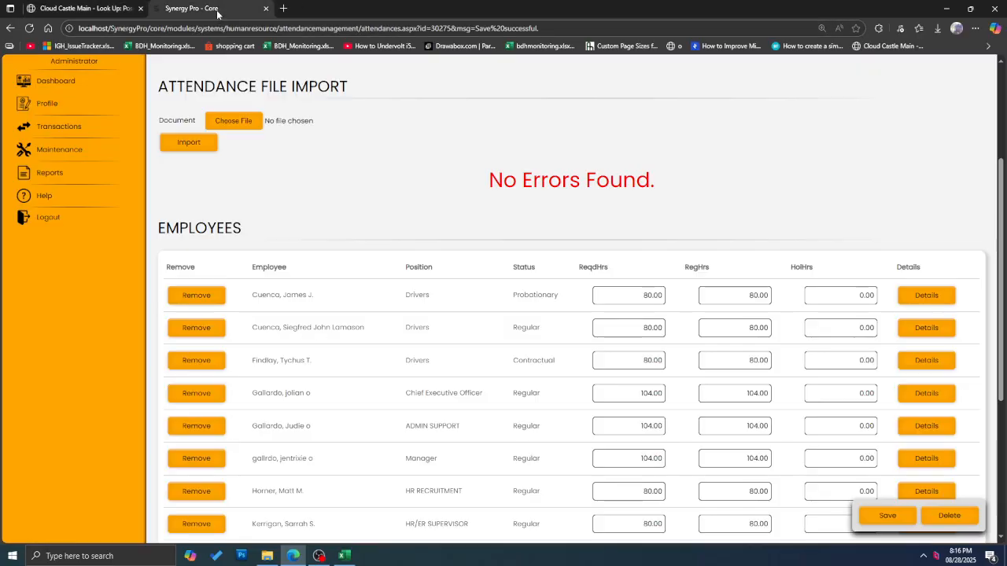
Step: Review the export's Position entries D4:D16 and the first employee's ReqHrs, RegHrs and HolHrs values
key("alt+Tab")
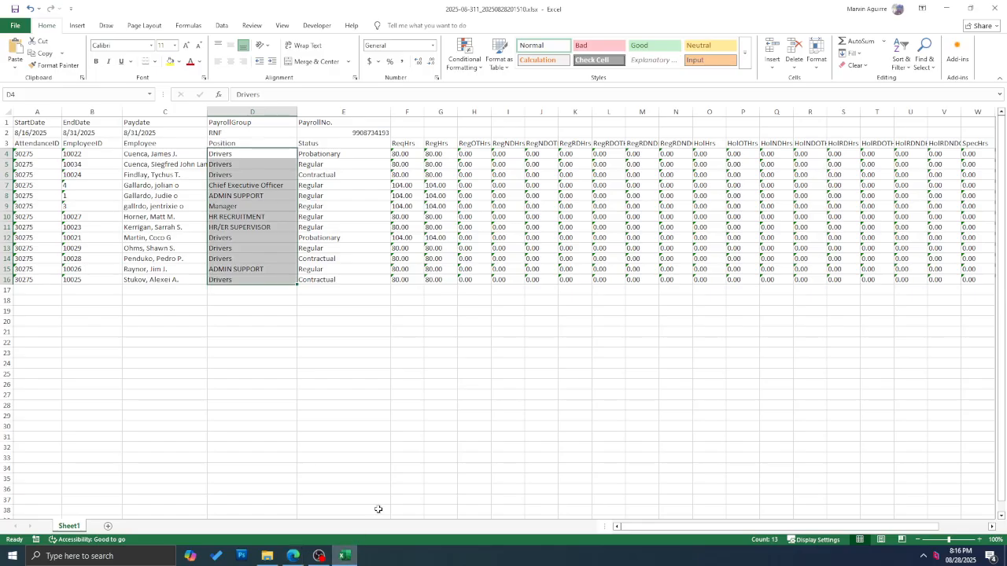
left_click_drag(236, 155, 252, 281)
left_click(240, 206)
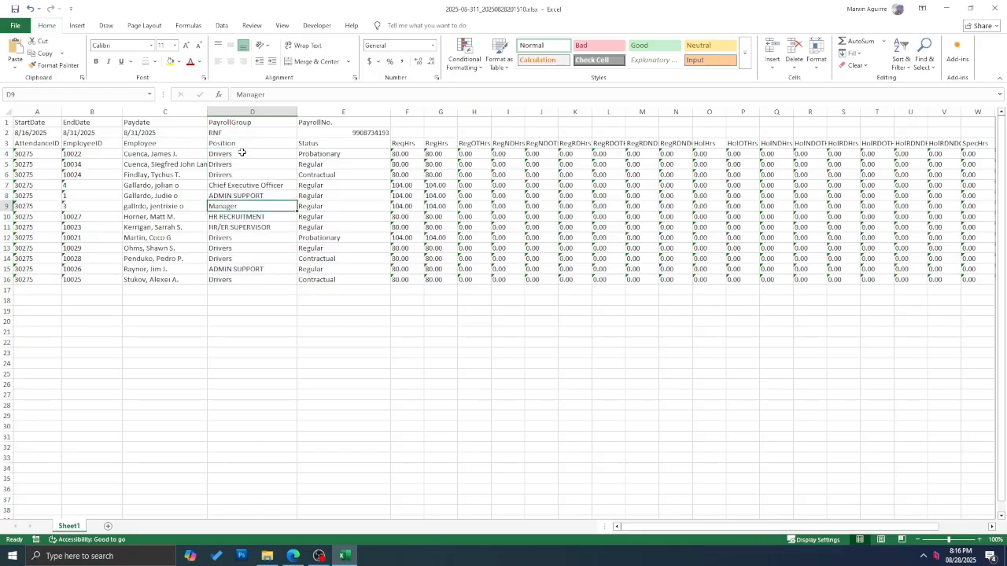
left_click_drag(242, 153, 226, 278)
left_click_drag(664, 528, 604, 522)
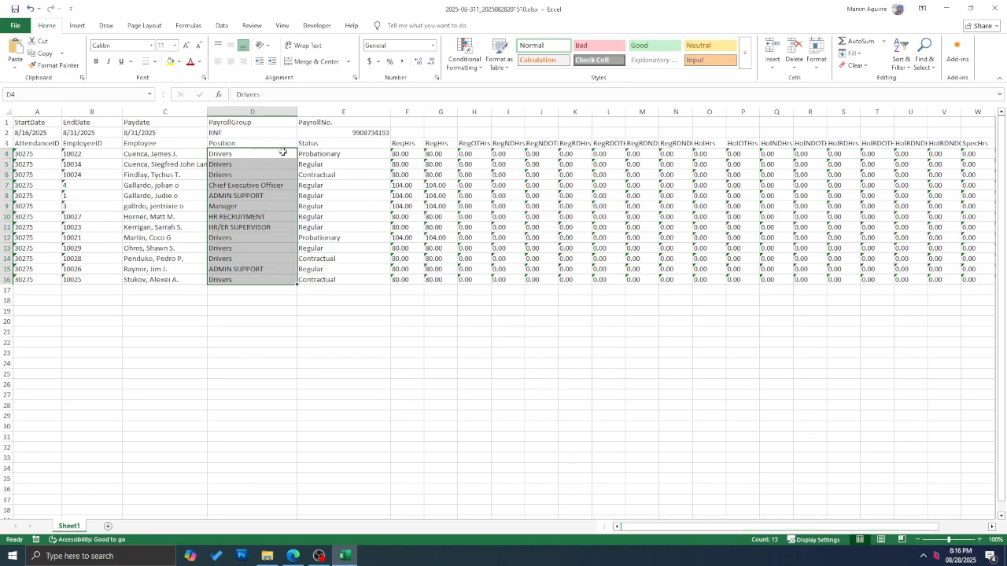
left_click(411, 153)
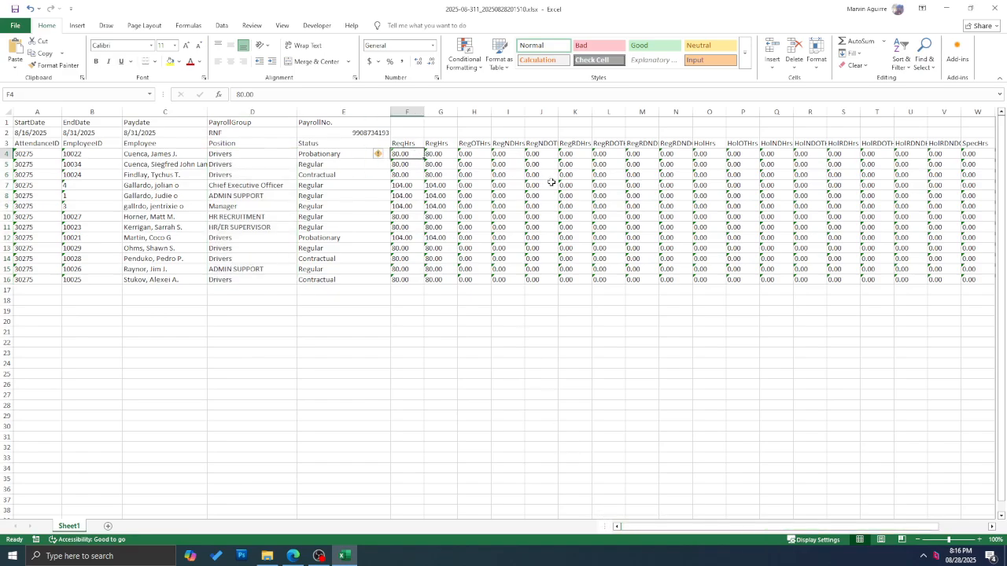
key("Right")
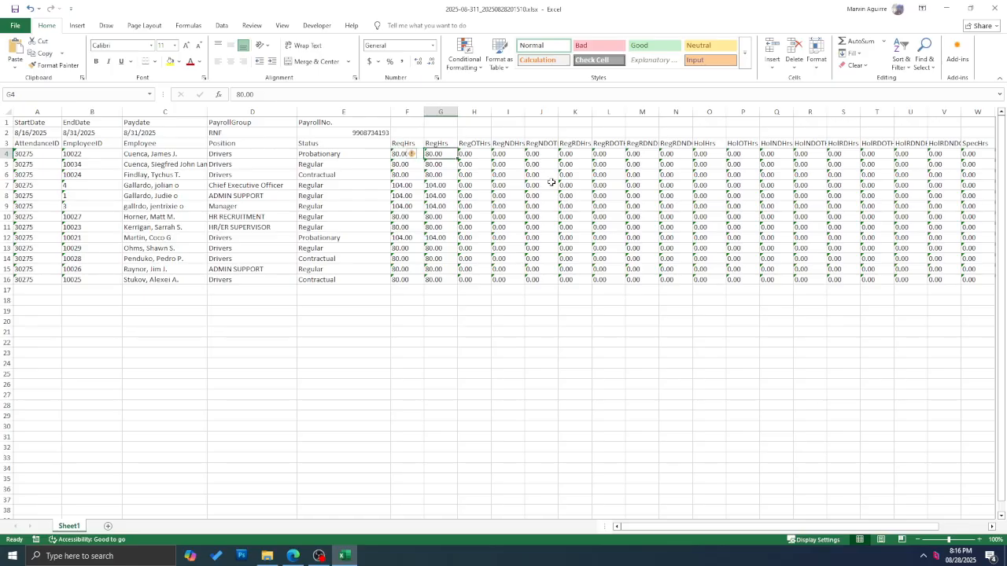
key("Right")
key("Right")
key("Right")
key("Right")
key("Right")
key("Right")
key("Right")
key("Right")
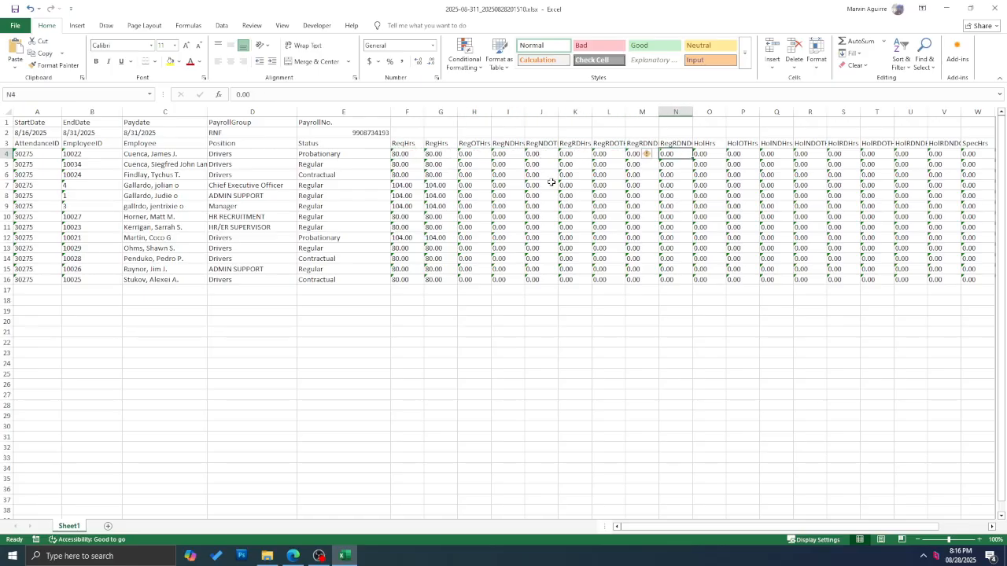
scroll(622, 181, "down", 1)
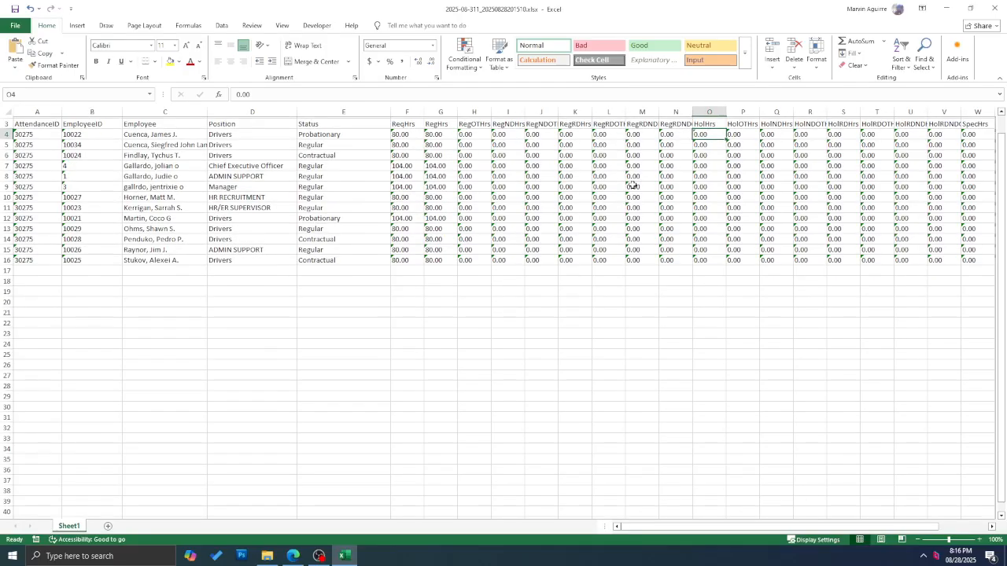
scroll(582, 174, "up", 1)
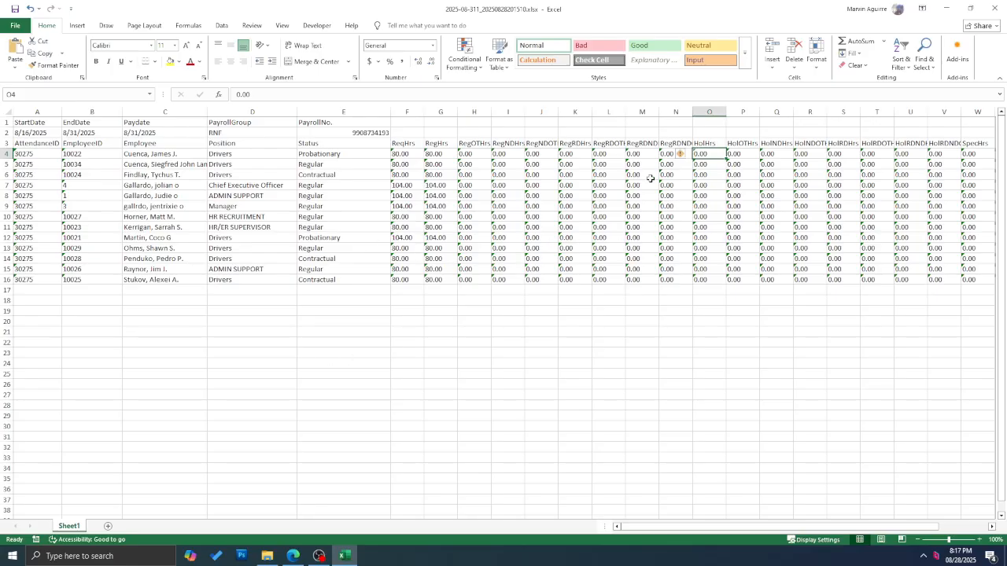
Step: Restore down the Excel window, recheck positions D4:D13, reposition the window and close it
left_click(970, 7)
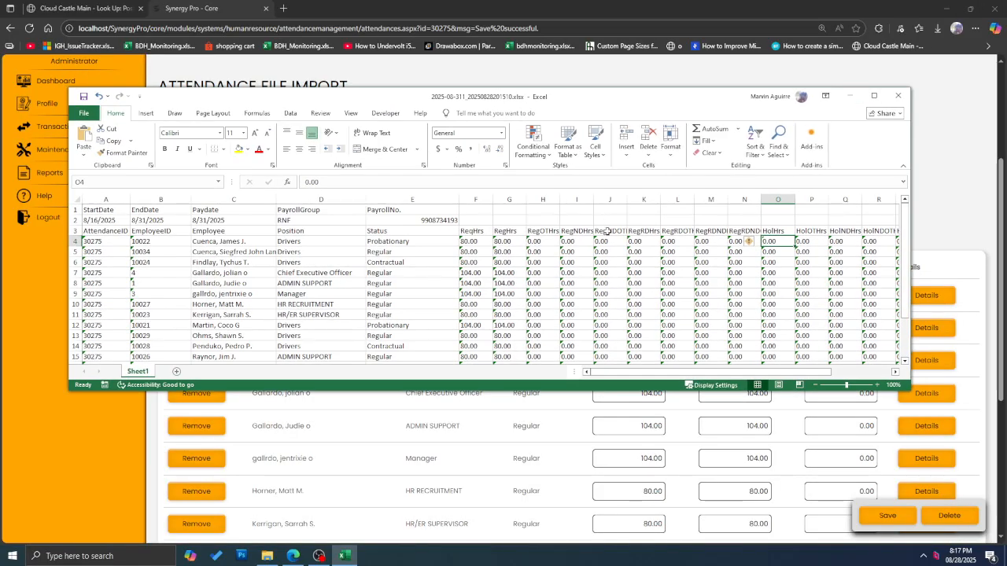
left_click_drag(295, 245, 299, 338)
scroll(557, 275, "down", 1)
scroll(557, 274, "up", 1)
scroll(349, 288, "up", 1)
left_click(312, 250)
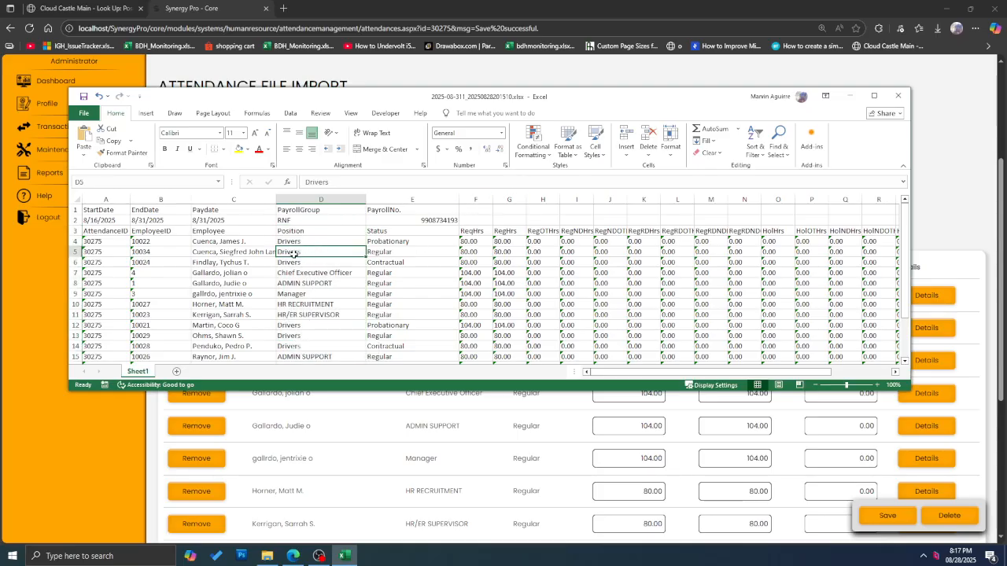
left_click_drag(292, 241, 291, 337)
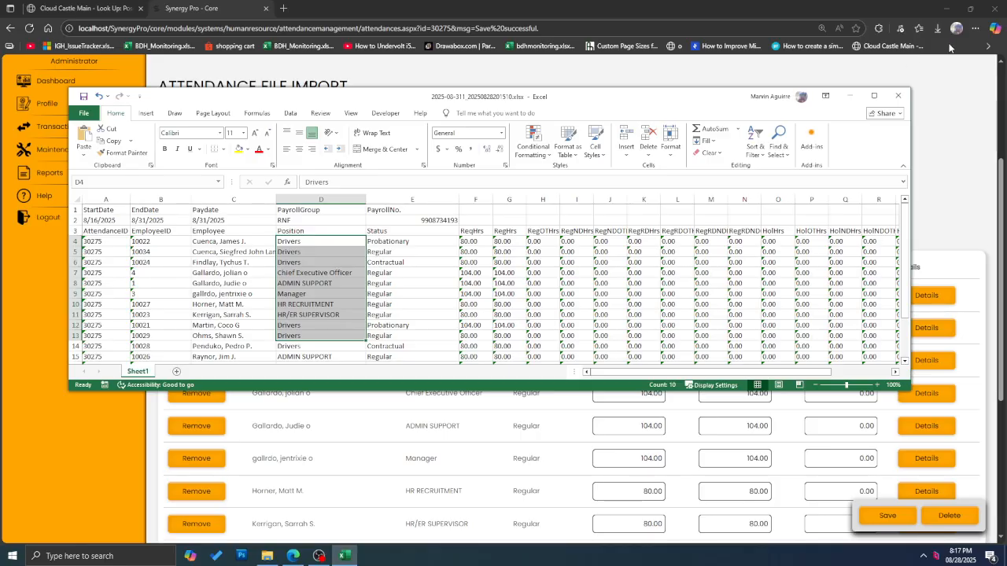
left_click_drag(675, 99, 675, 71)
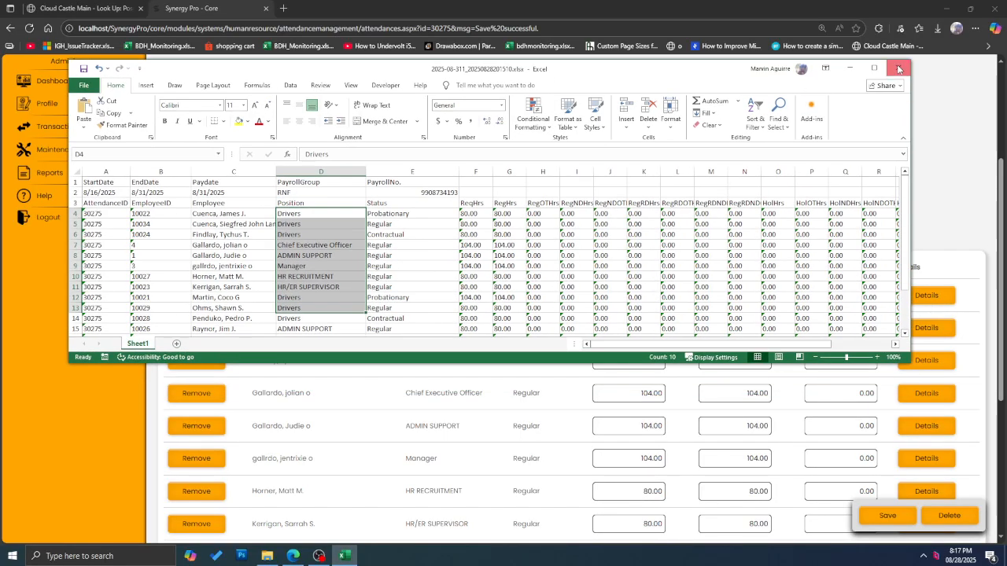
left_click(899, 69)
Step: Discard the export's changes and open AGGRIedit.xlsx from Excel's Recent list, maximized
left_click(531, 297)
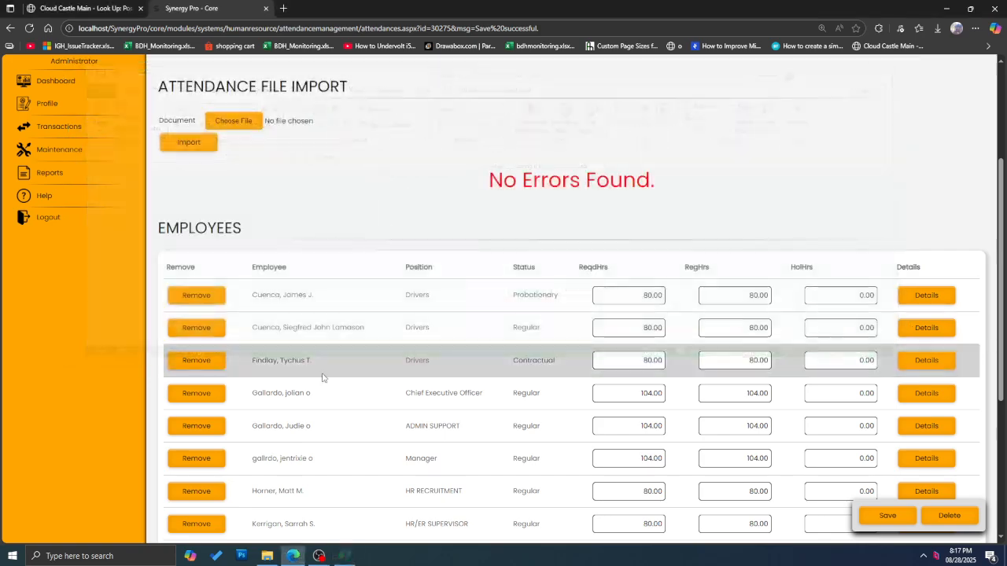
left_click(12, 556)
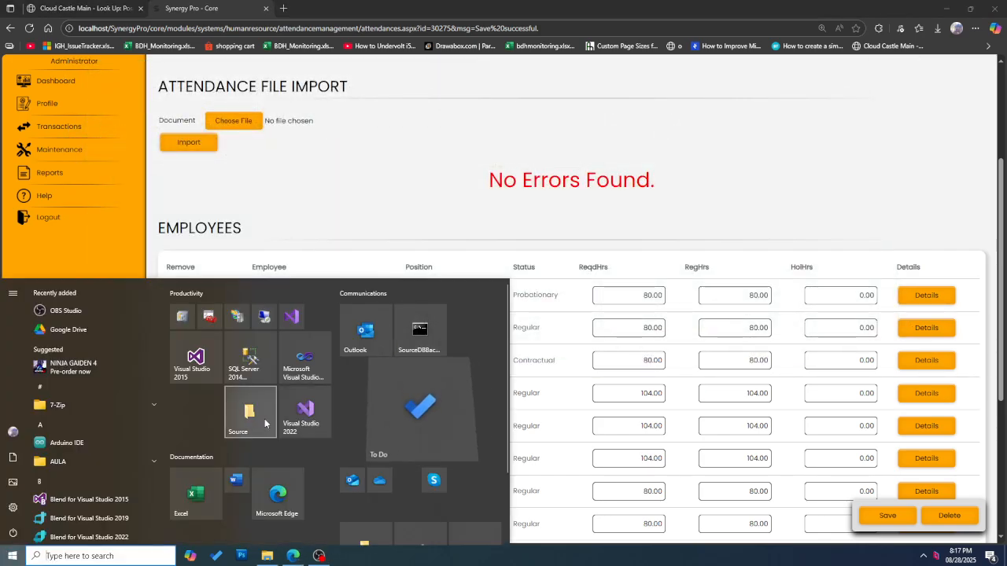
left_click(198, 496)
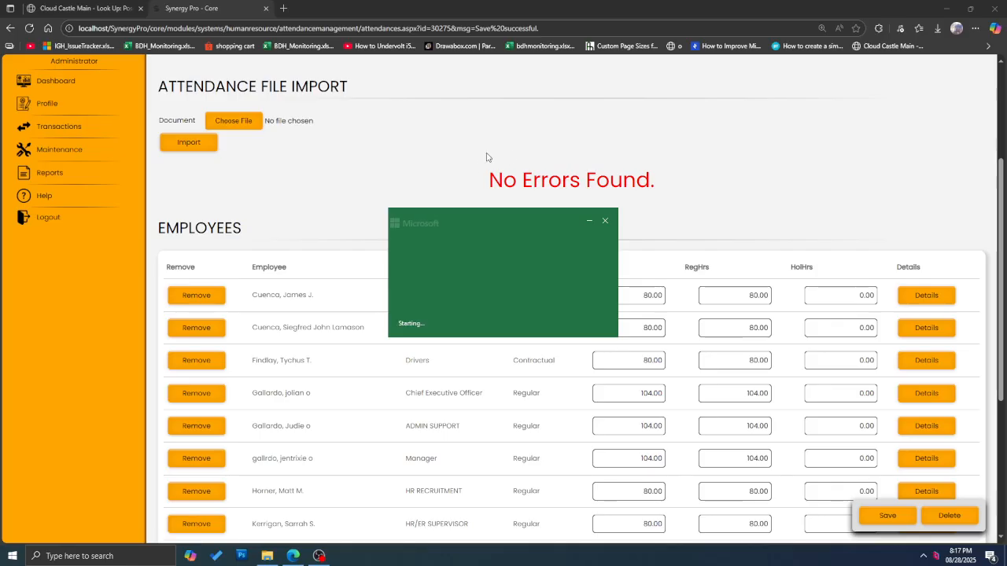
scroll(244, 256, "down", 1)
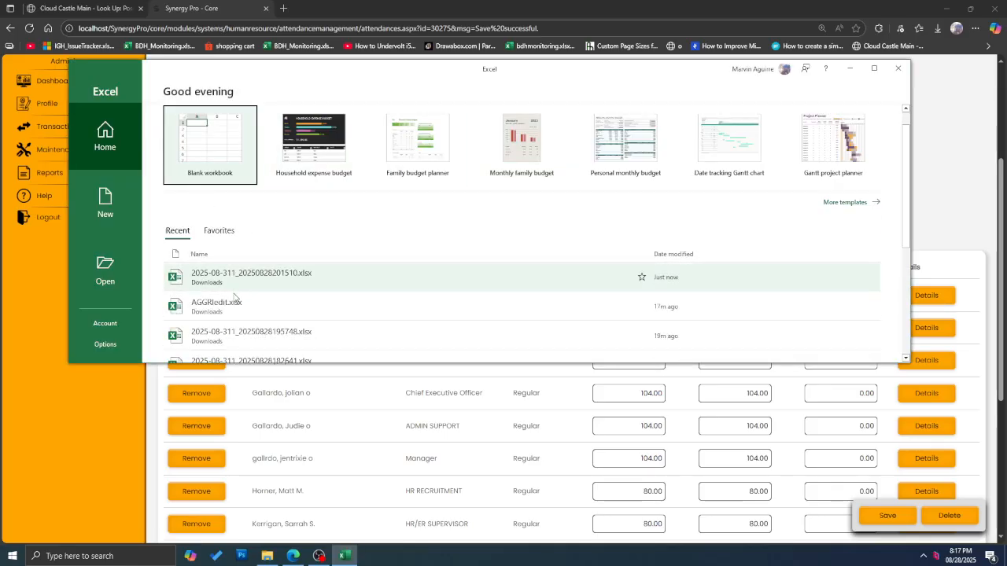
left_click(279, 312)
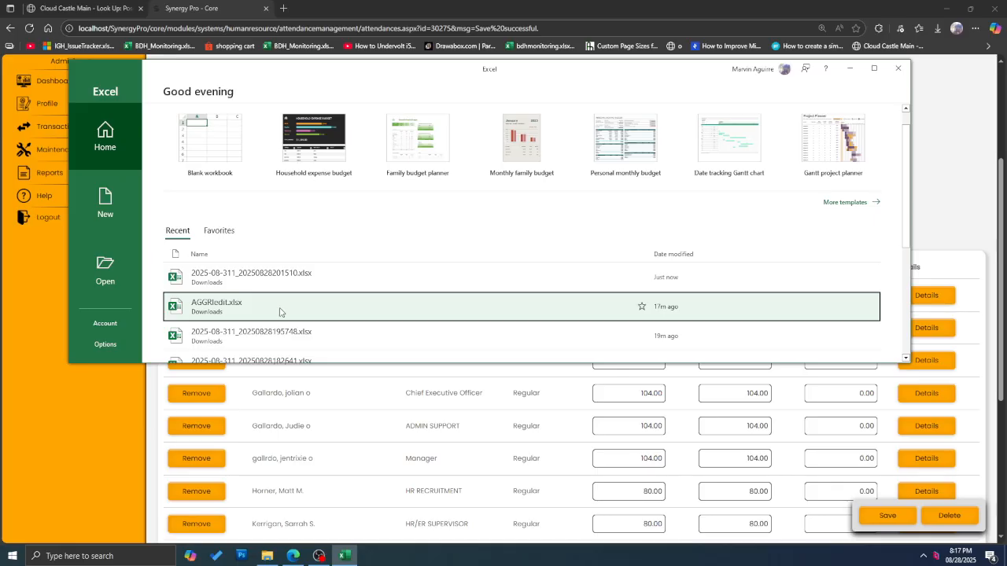
left_click(875, 69)
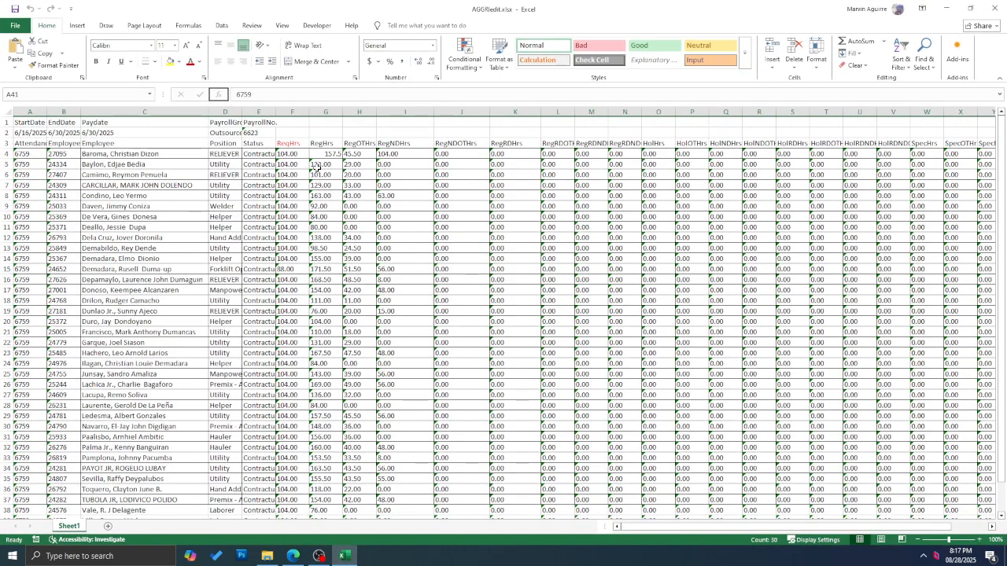
Step: Inspect the RegHrs value 133.00 in G5 and the employee rows down to C38
left_click(317, 164)
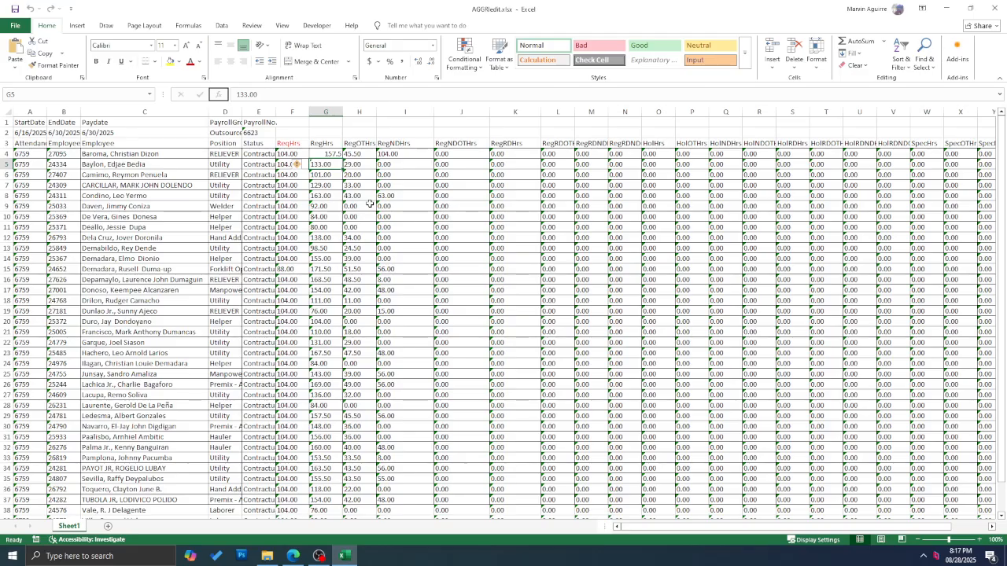
left_click_drag(686, 526, 576, 527)
left_click_drag(100, 165, 579, 373)
scroll(506, 356, "down", 4)
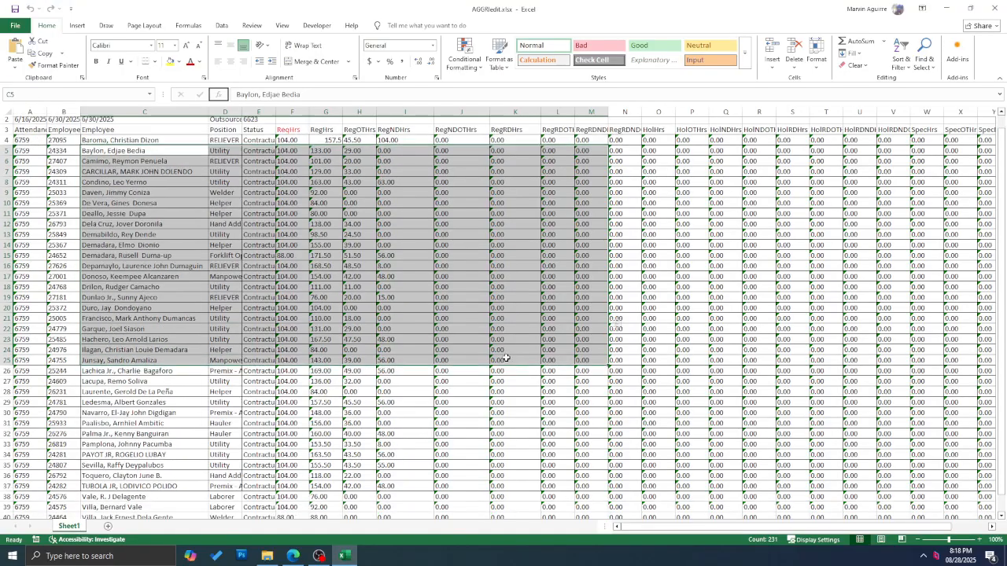
left_click(141, 383)
scroll(298, 324, "up", 4)
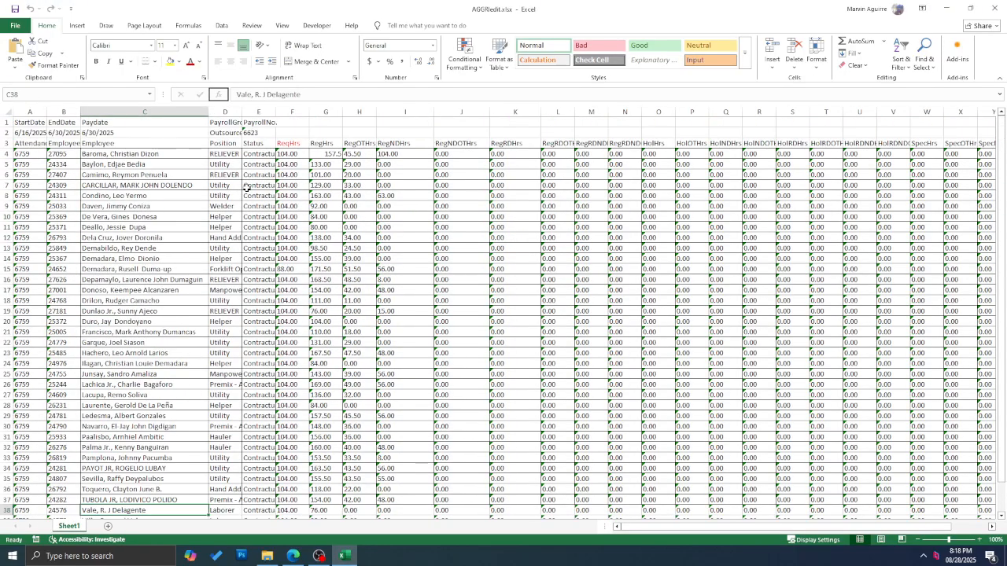
Step: Widen column D to fit full position names and select positions D11 through D41
left_click_drag(224, 159, 225, 166)
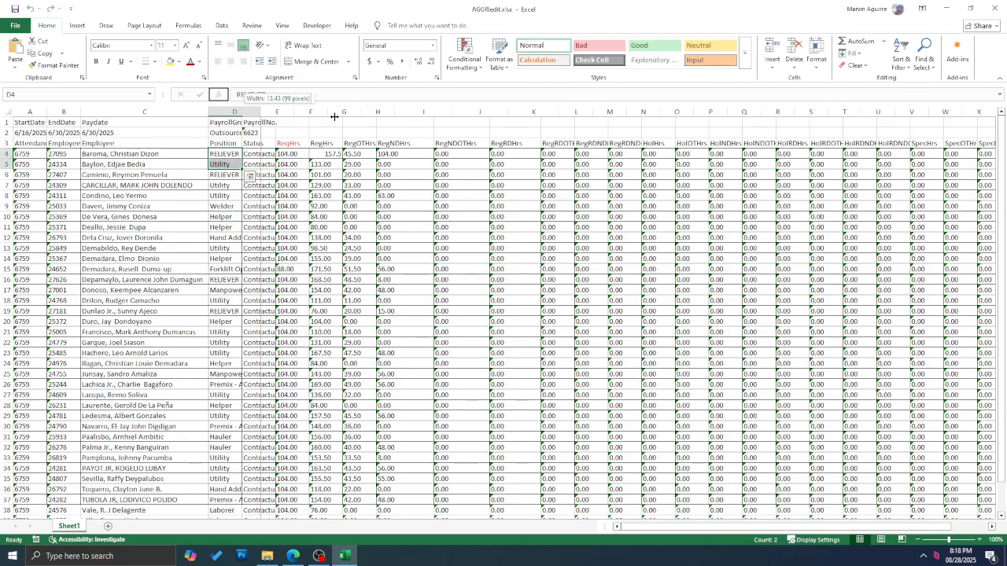
double_click(244, 111)
left_click(237, 169)
left_click(240, 196)
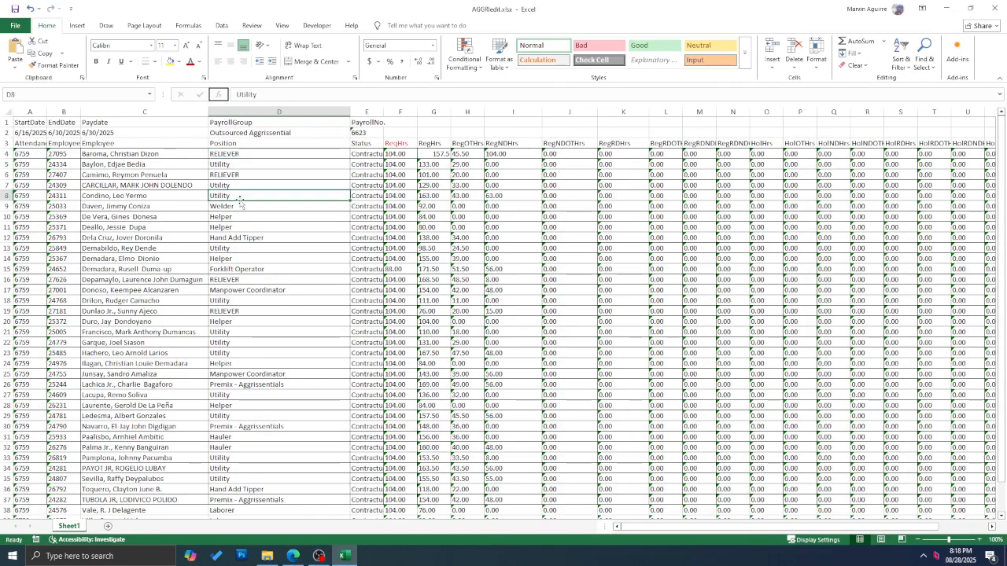
left_click_drag(245, 158, 260, 509)
scroll(280, 409, "down", 3)
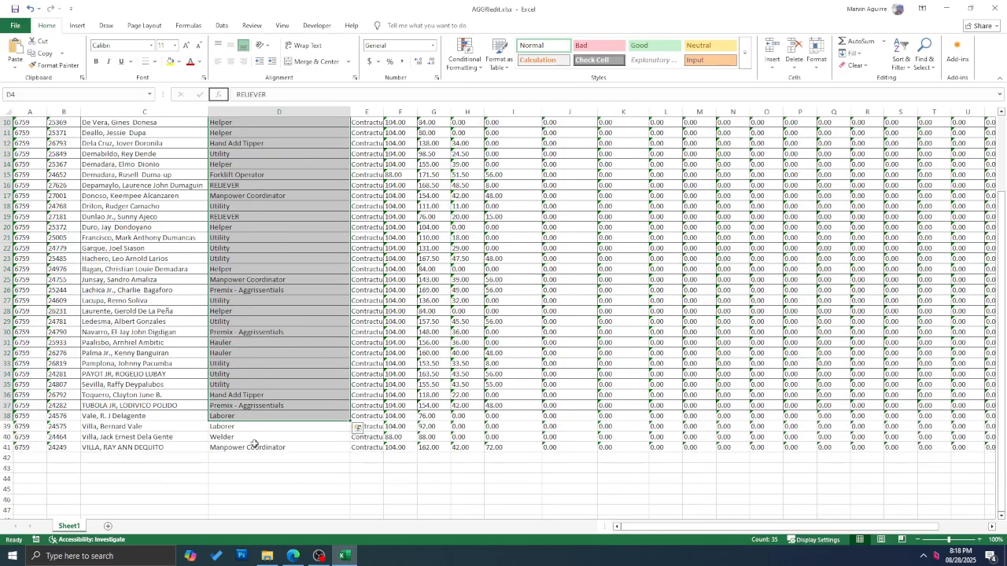
left_click_drag(254, 445, 282, 132)
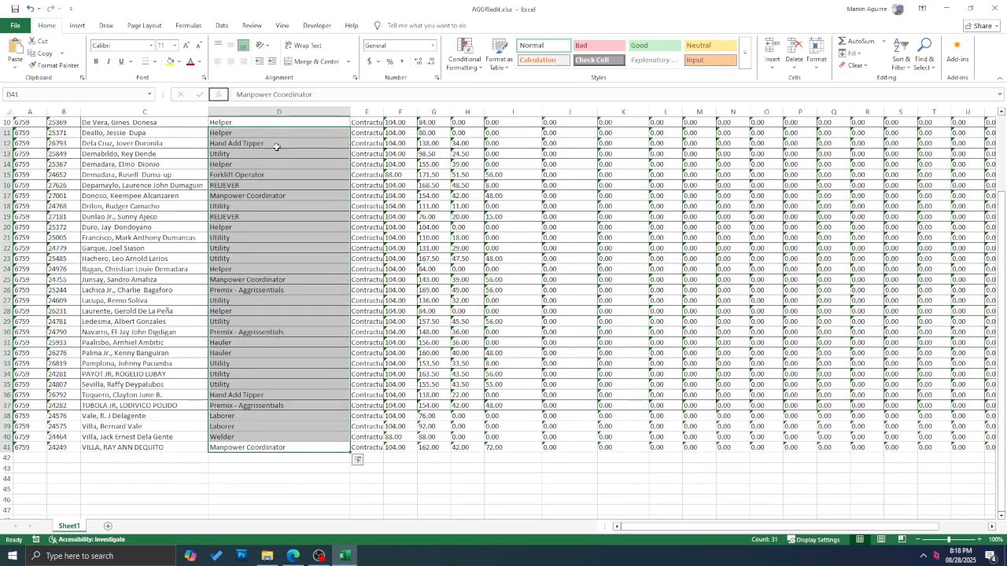
left_click(292, 556)
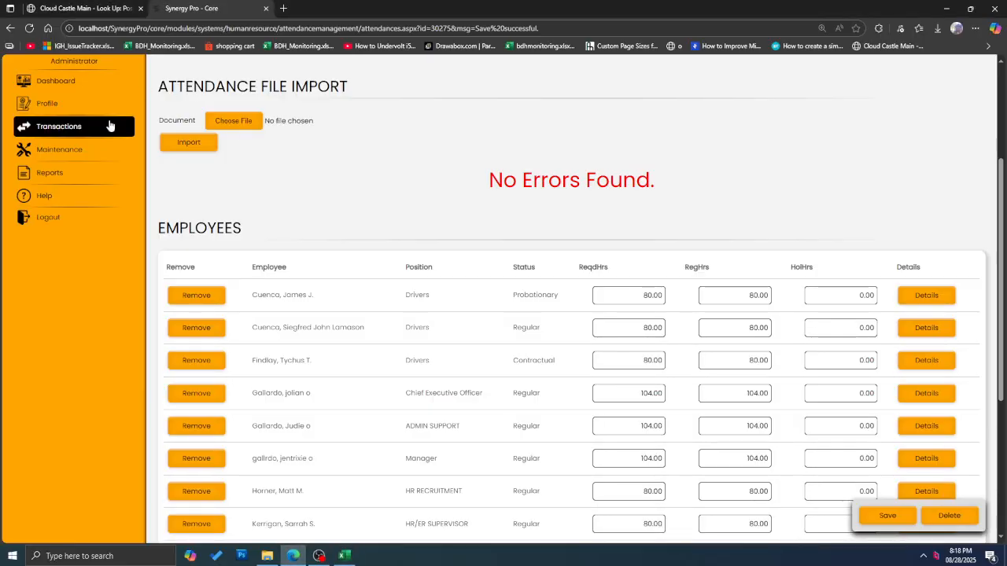
left_click(73, 10)
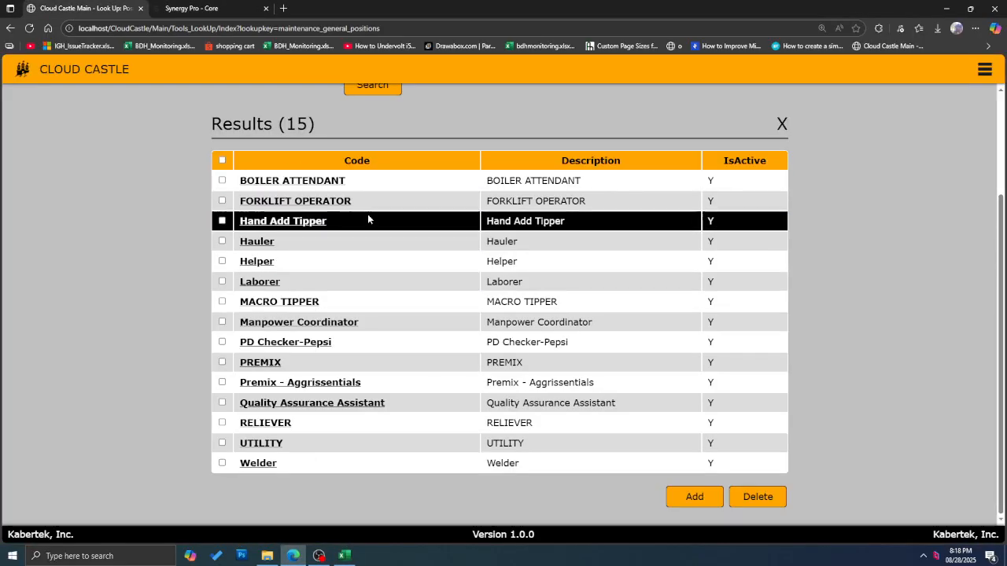
scroll(322, 245, "up", 1)
scroll(323, 245, "up", 1)
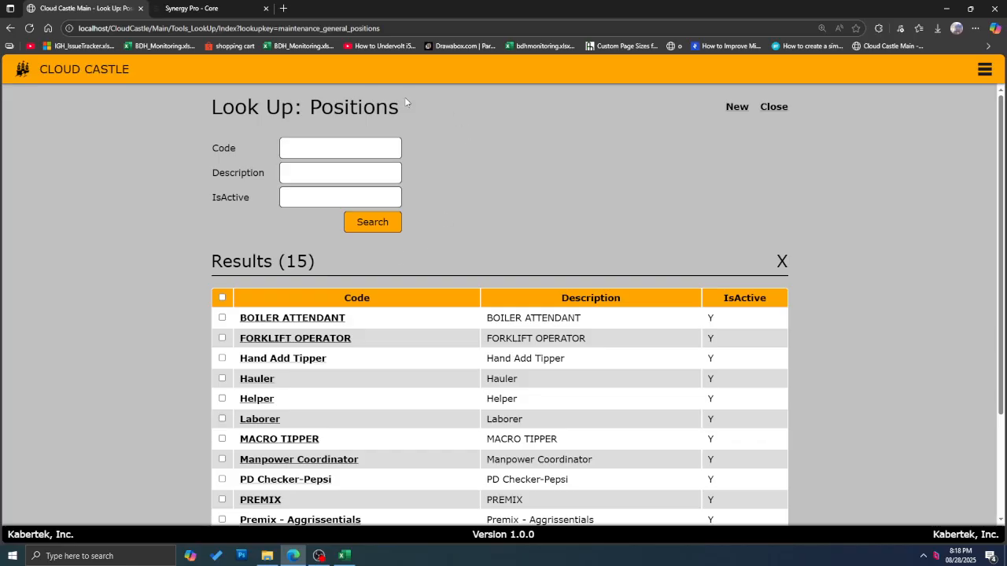
scroll(178, 277, "down", 1)
scroll(178, 277, "down", 1)
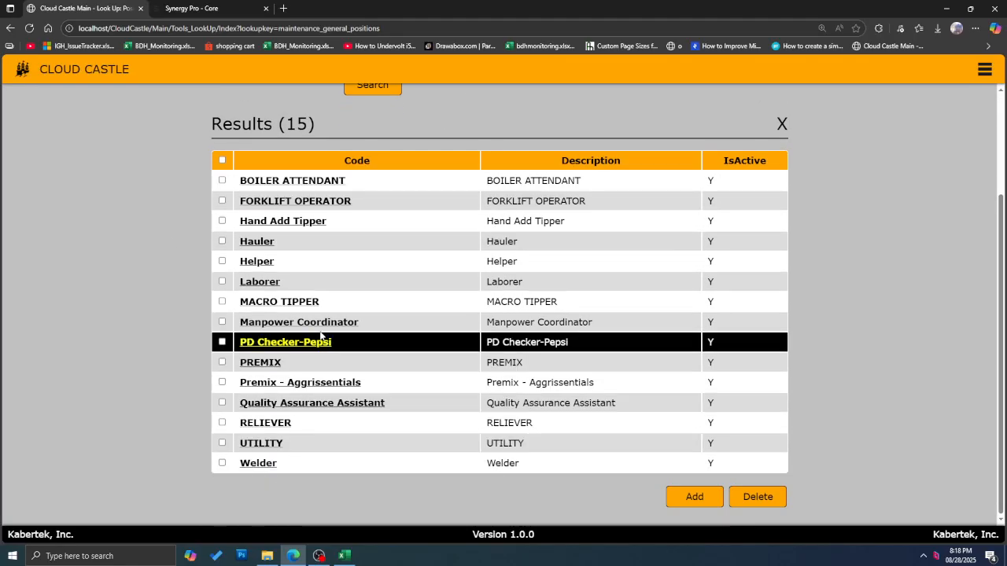
scroll(346, 270, "up", 1)
scroll(346, 270, "up", 1)
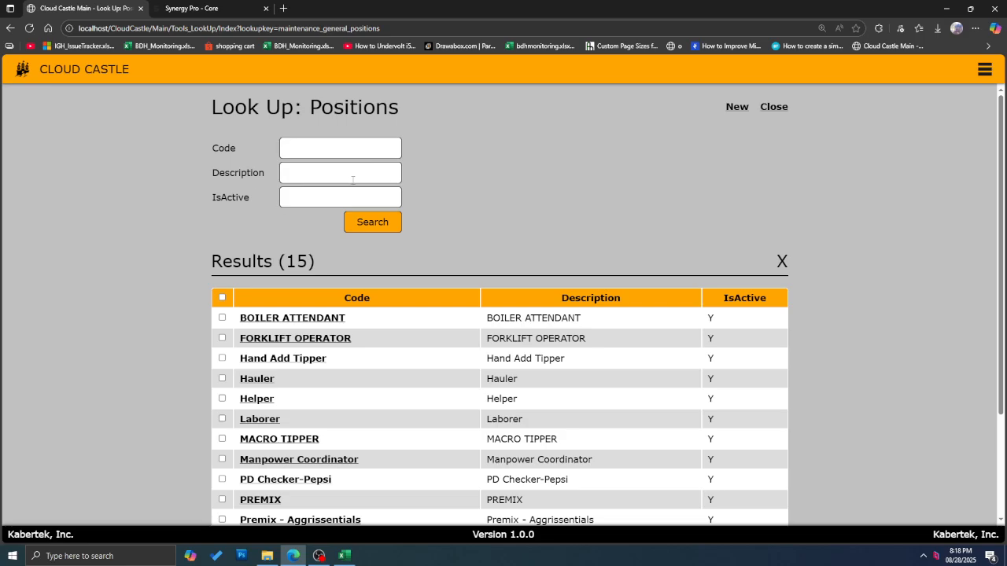
scroll(354, 318, "down", 2)
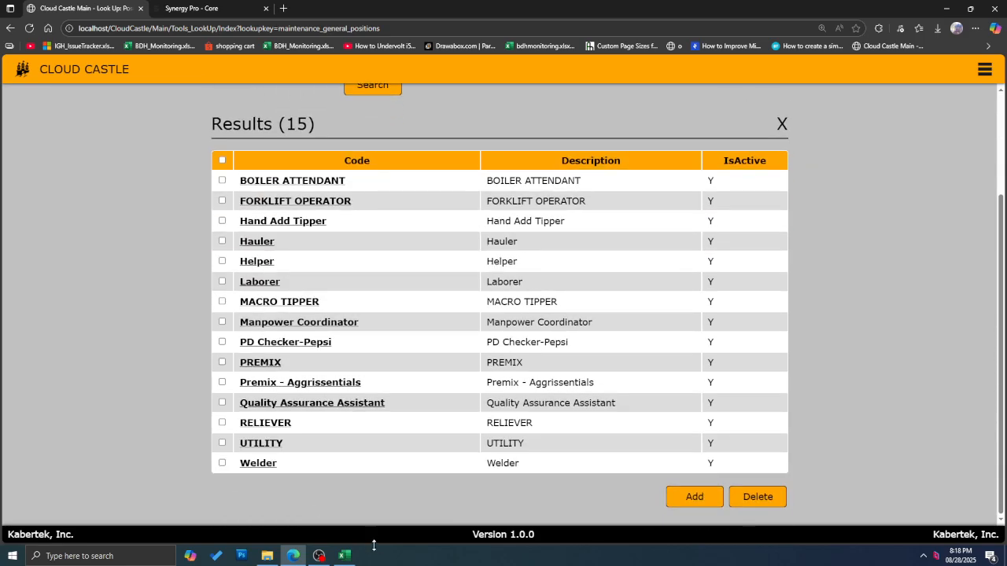
left_click(344, 555)
scroll(333, 332, "up", 2)
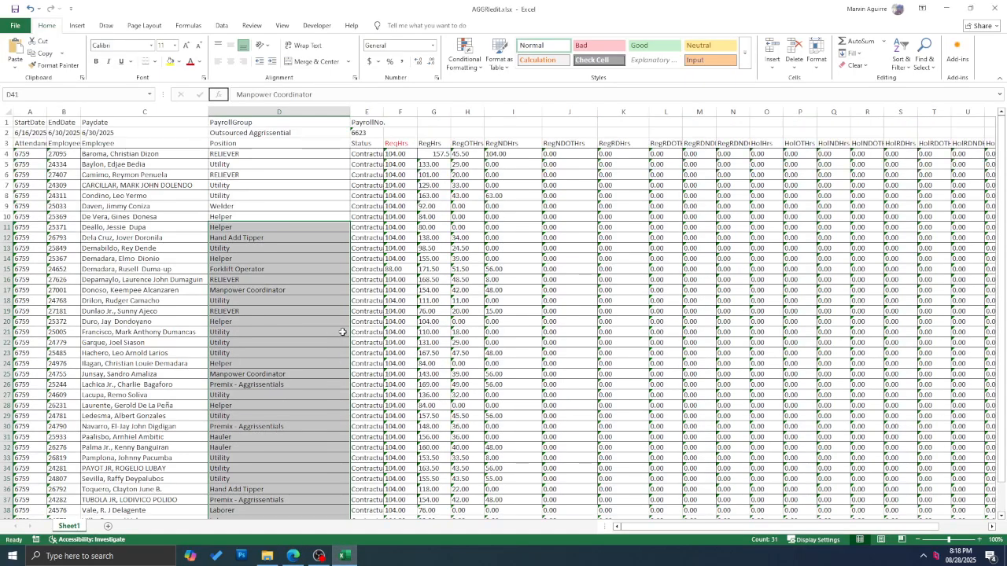
left_click_drag(432, 154, 440, 312)
left_click_drag(464, 153, 467, 478)
scroll(464, 440, "down", 4)
left_click(464, 396)
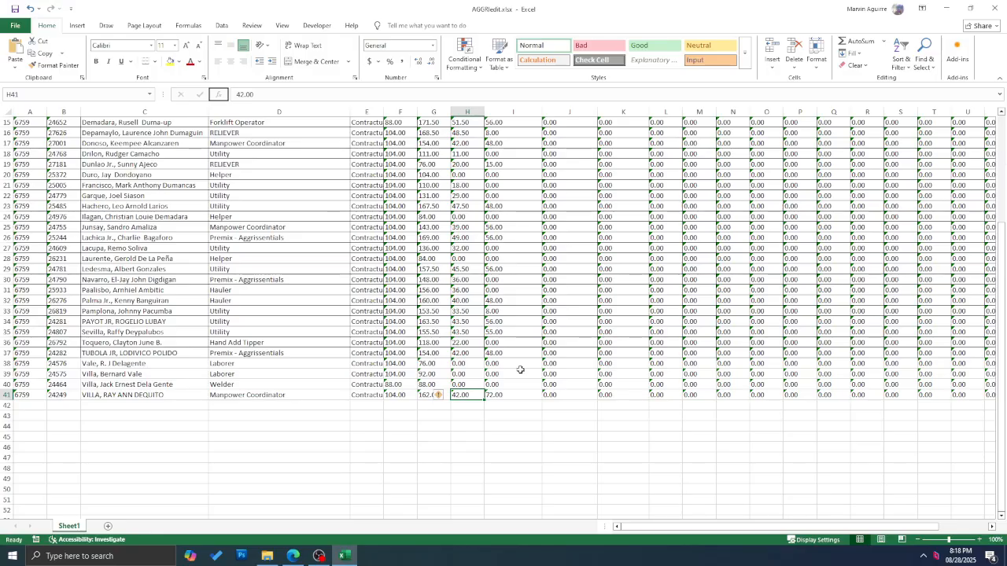
scroll(520, 370, "up", 5)
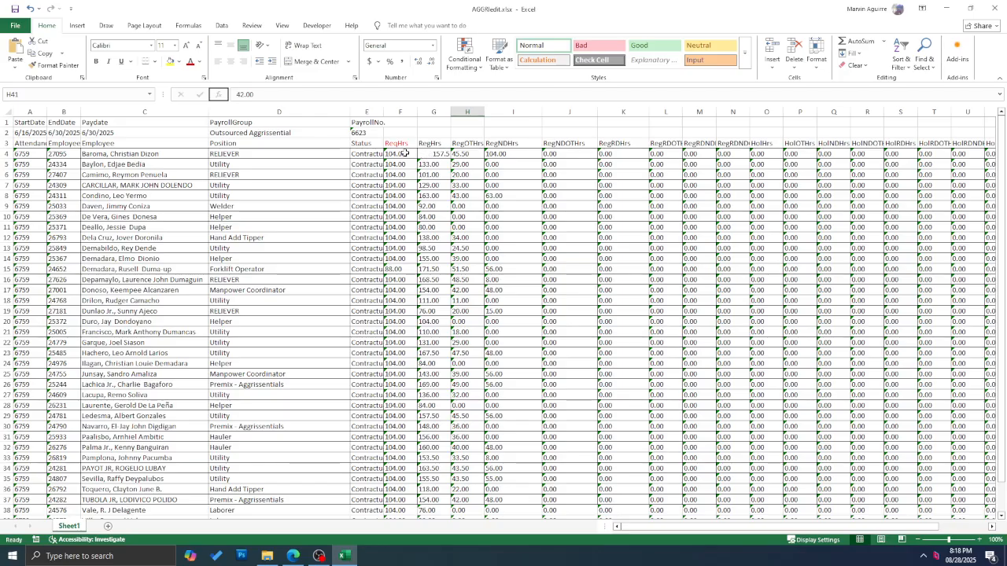
left_click_drag(405, 154, 865, 332)
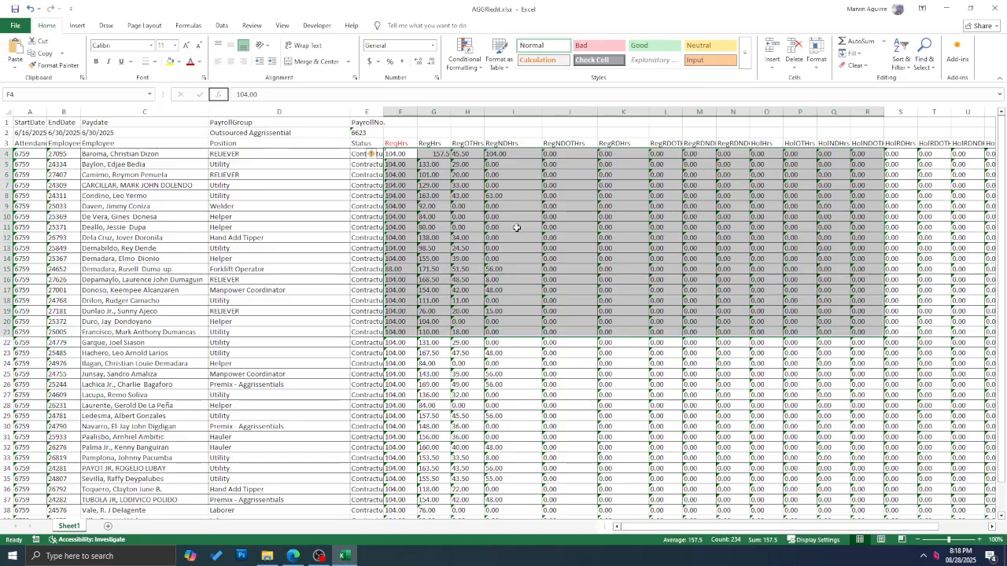
left_click_drag(265, 153, 265, 445)
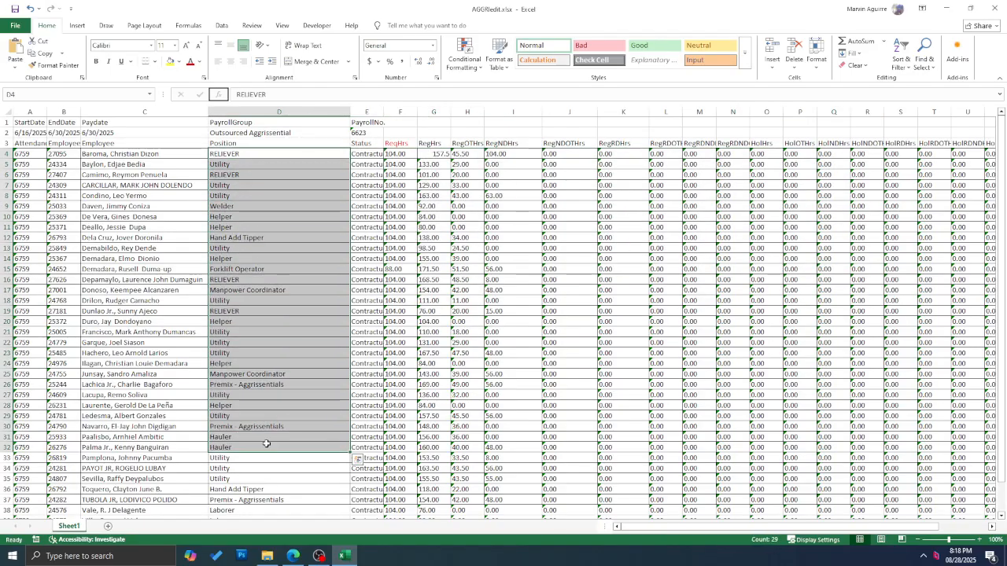
scroll(290, 402, "down", 2)
Step: Navigate Cloud Castle's menu through System > General to the General Billing Templates lookup
left_click(293, 556)
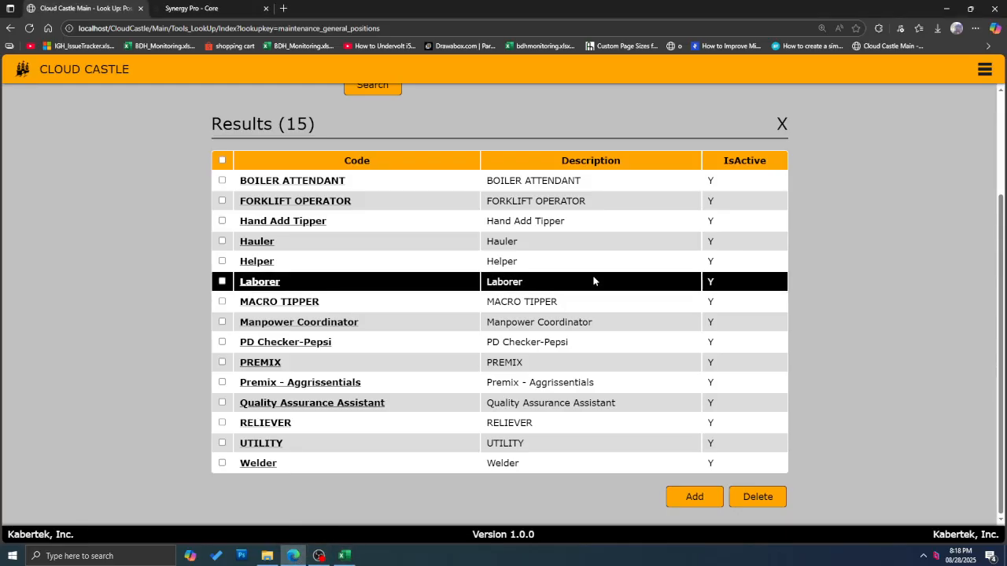
scroll(592, 275, "up", 2)
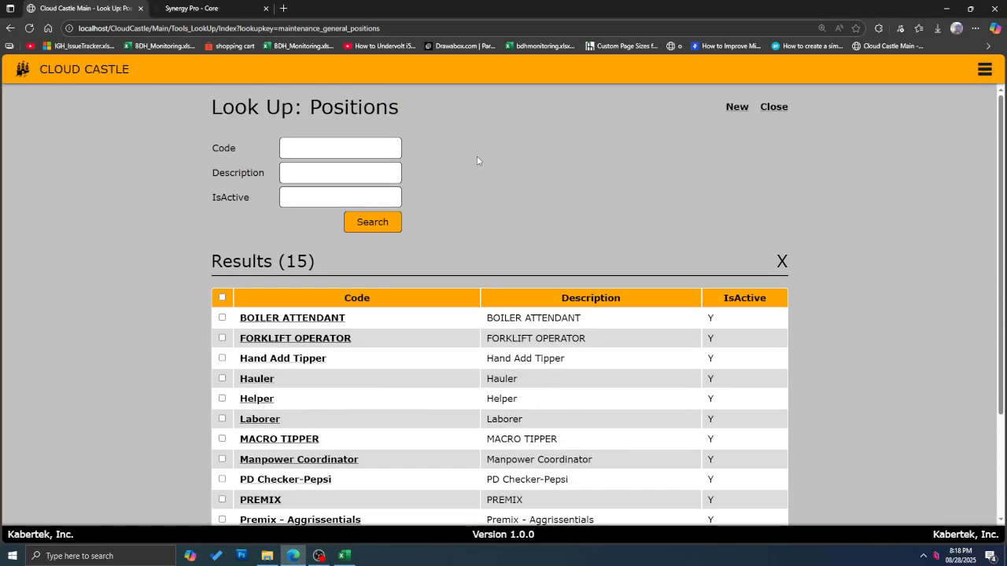
left_click(986, 70)
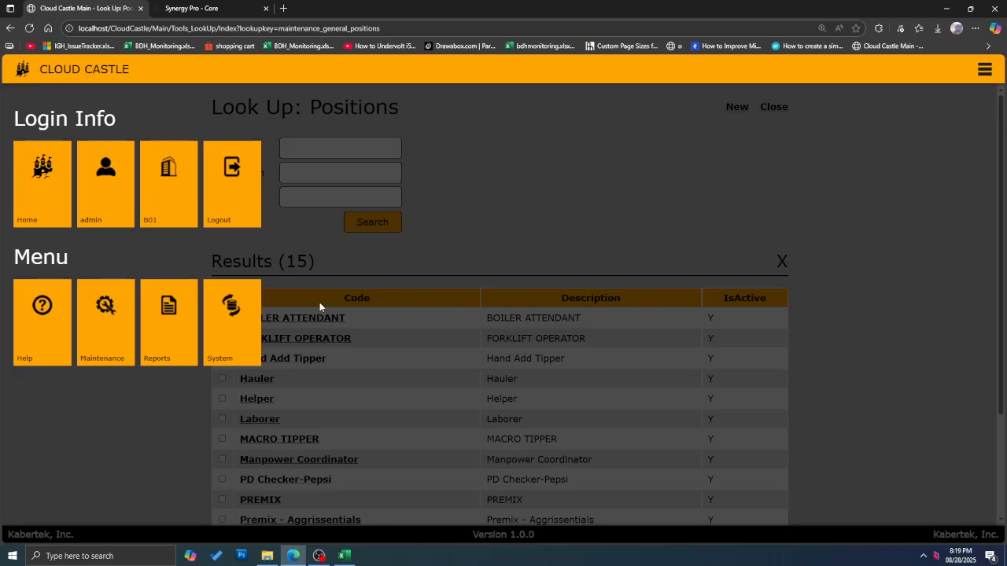
left_click(236, 333)
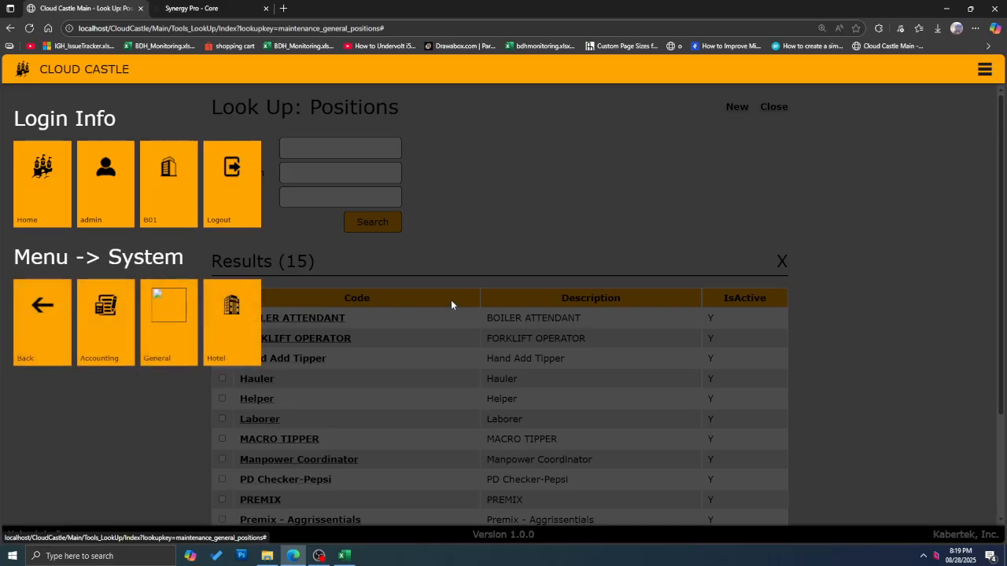
left_click(150, 337)
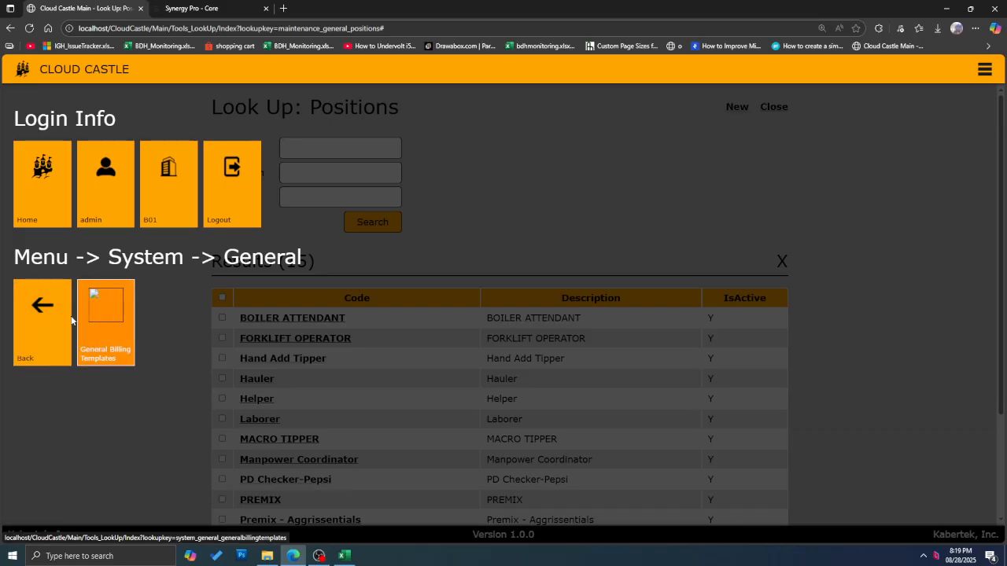
left_click(106, 330)
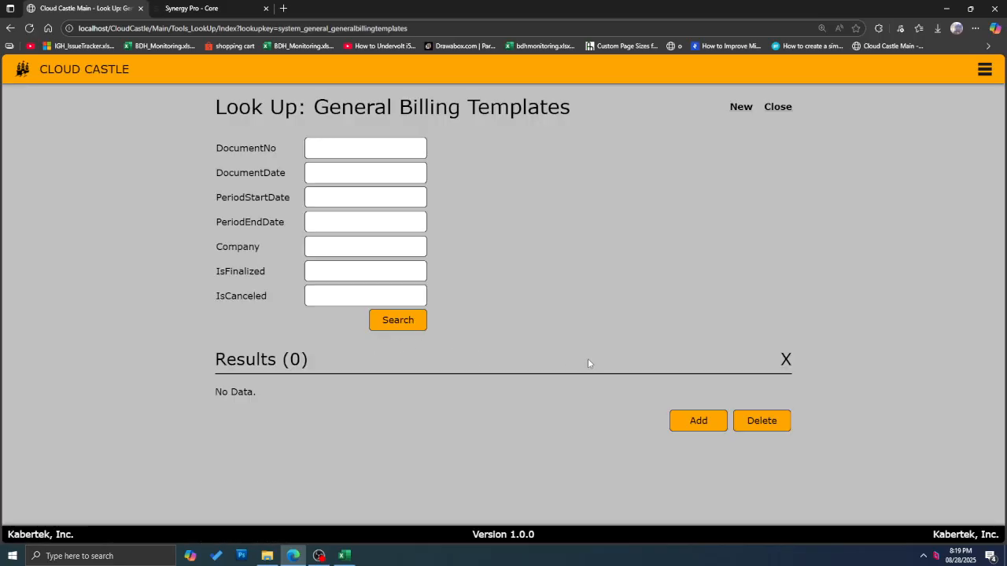
Step: Start a new General Billing Template with Period End Date 8/31/2025
left_click(405, 324)
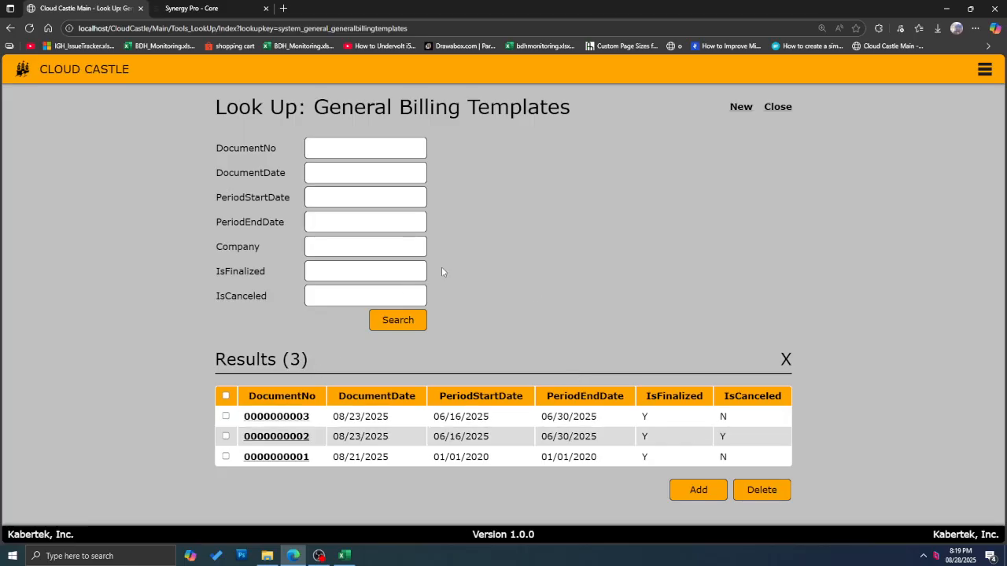
left_click(689, 493)
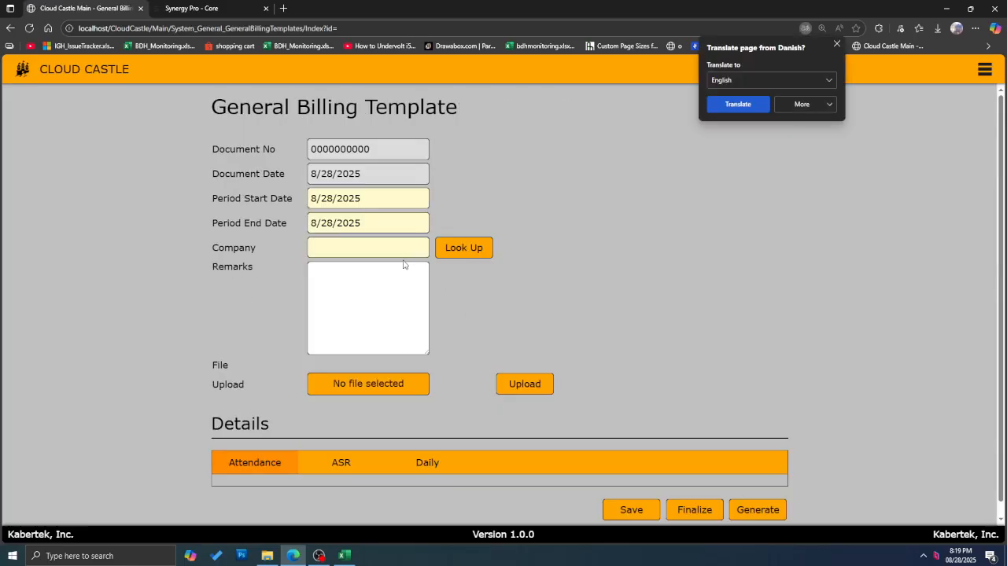
left_click(334, 202)
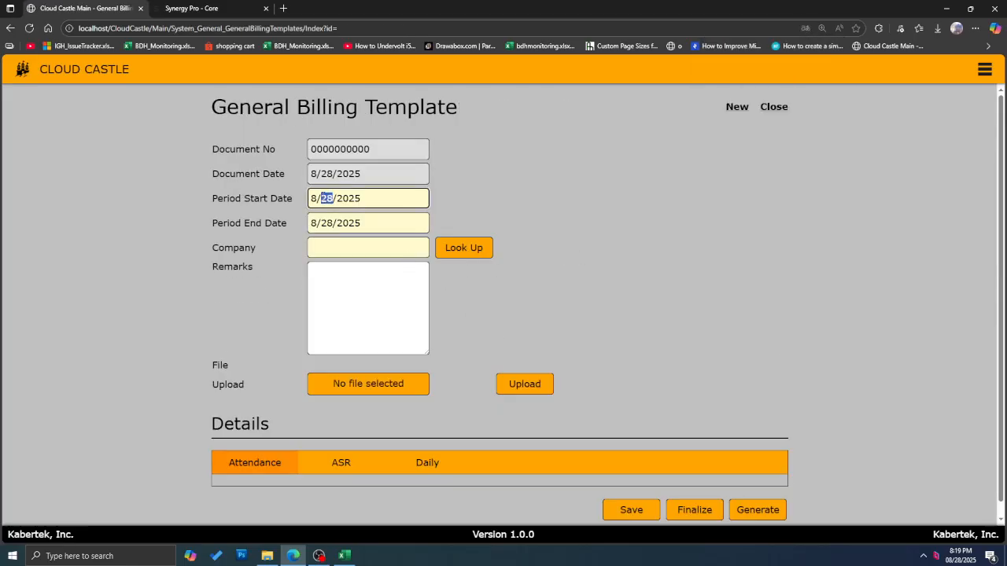
left_click(328, 223)
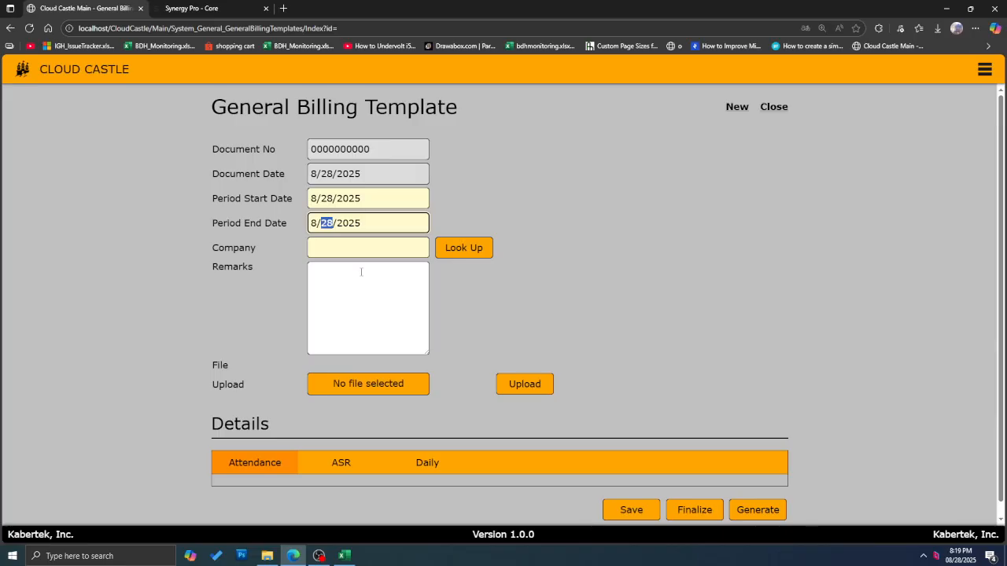
type("31")
Step: Pick KBR as the template's company, then bring up the file picker on Downloads
left_click(475, 251)
left_click(413, 195)
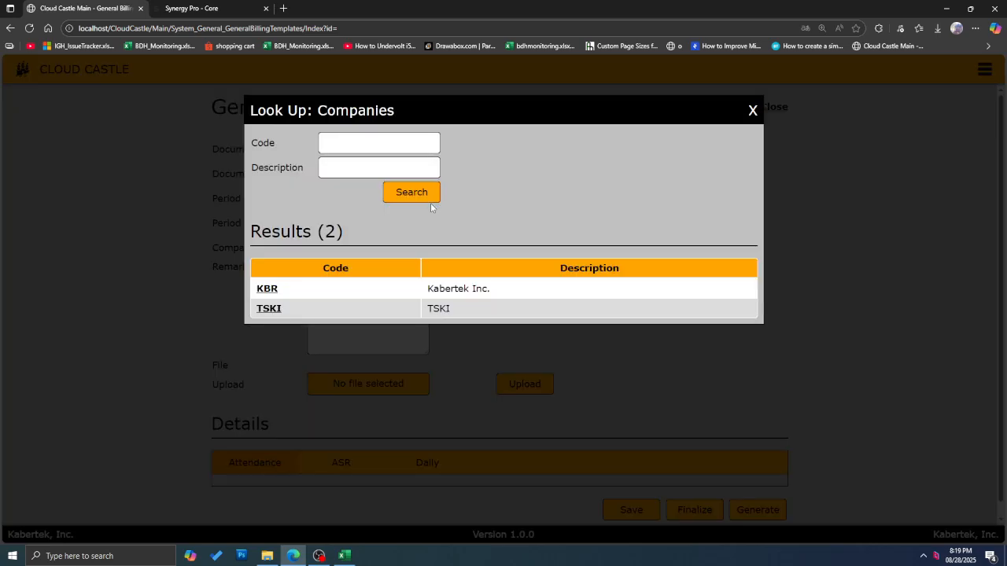
left_click(266, 290)
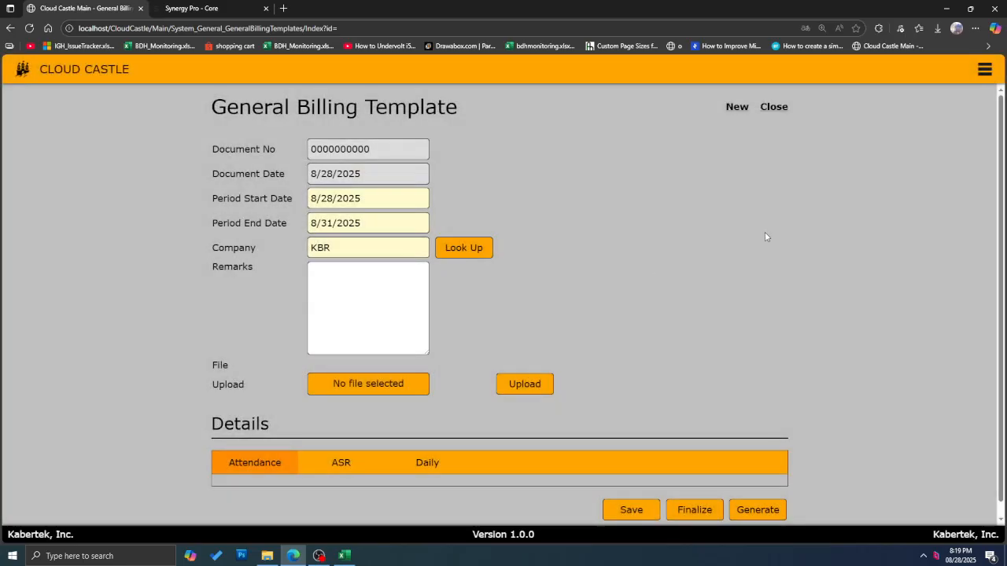
scroll(523, 297, "down", 1)
left_click(386, 372)
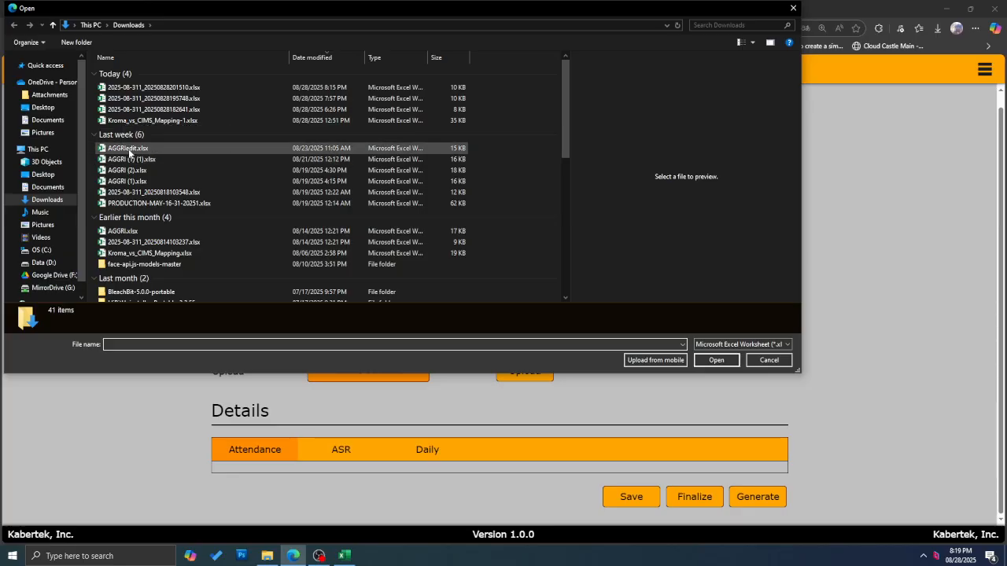
Step: Preview AGGRIedit.xlsx in the Open dialog and attach it as the template's upload file
left_click(265, 149)
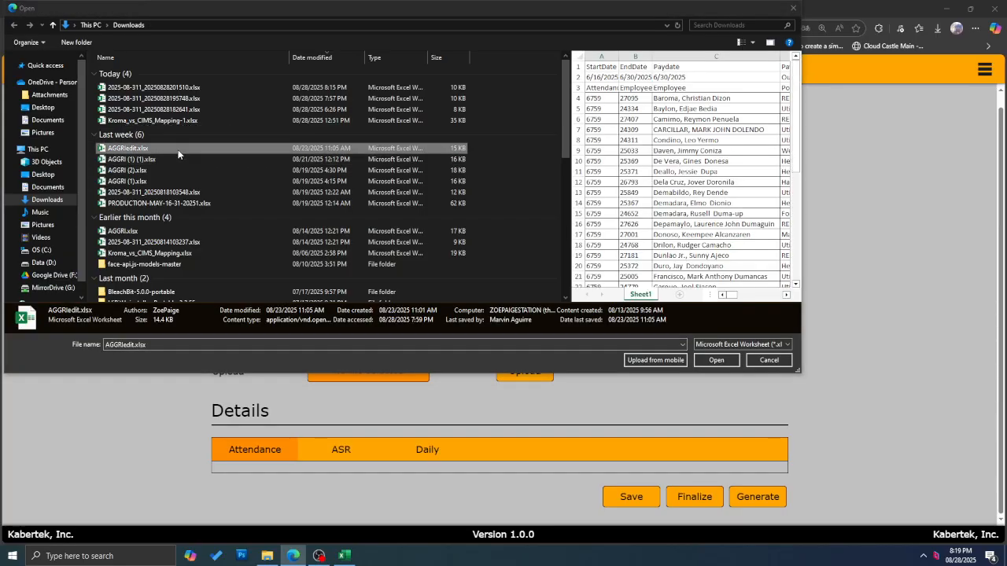
left_click_drag(562, 178, 182, 168)
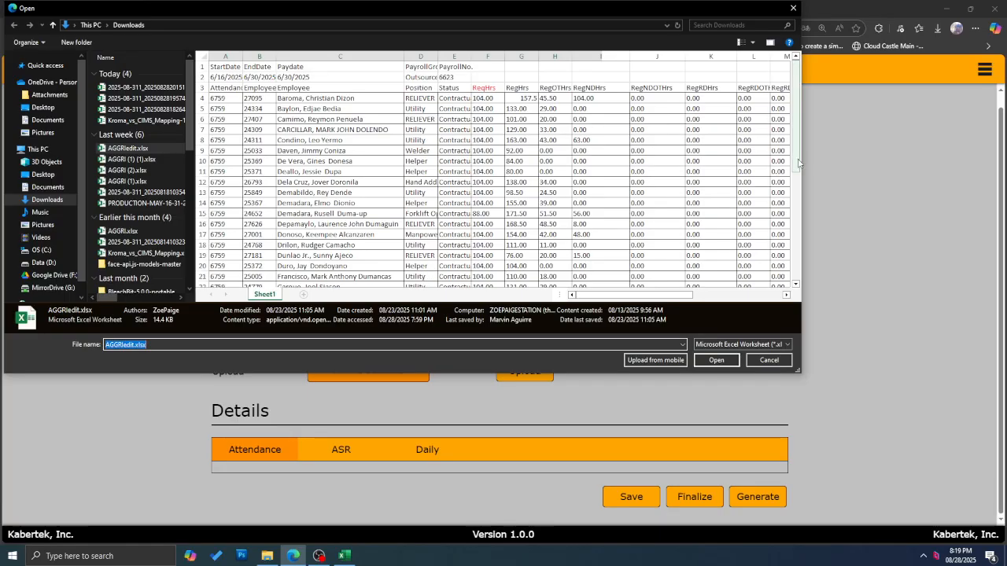
left_click_drag(796, 165, 785, 250)
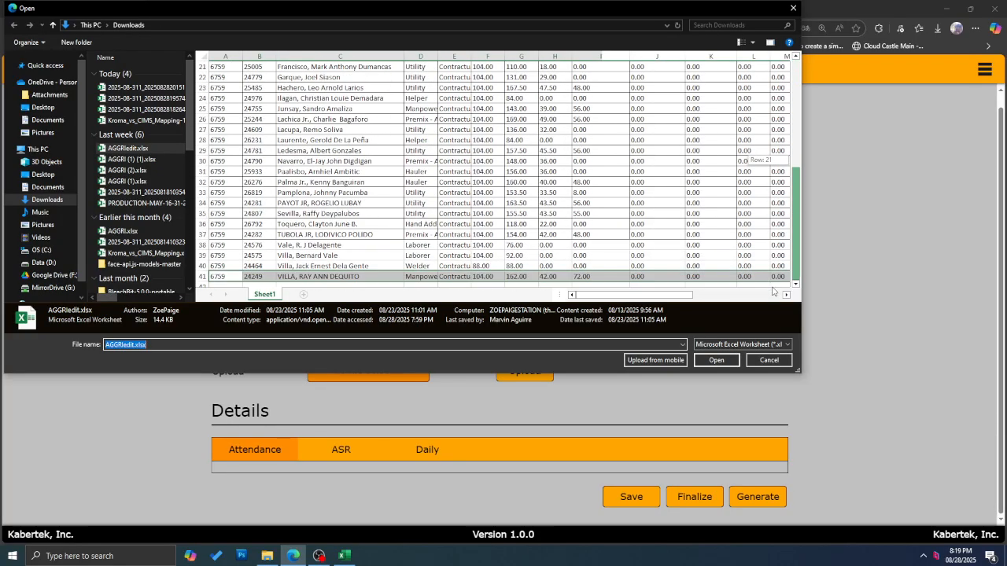
left_click(715, 359)
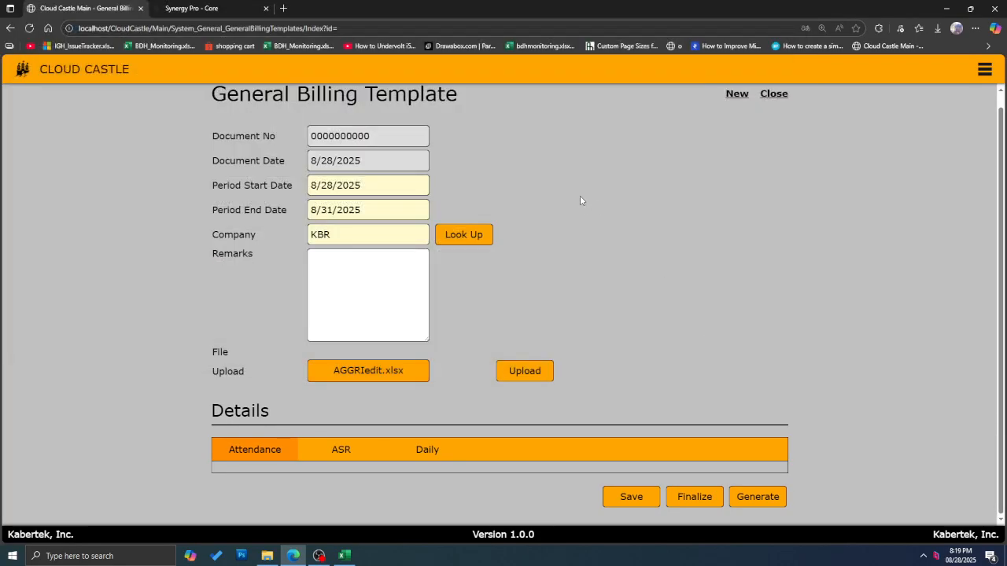
Step: Upload AGGRIedit.xlsx, loading the 6/16–6/30/2025 Outsourced Aggrissential attendance into Details
left_click(532, 366)
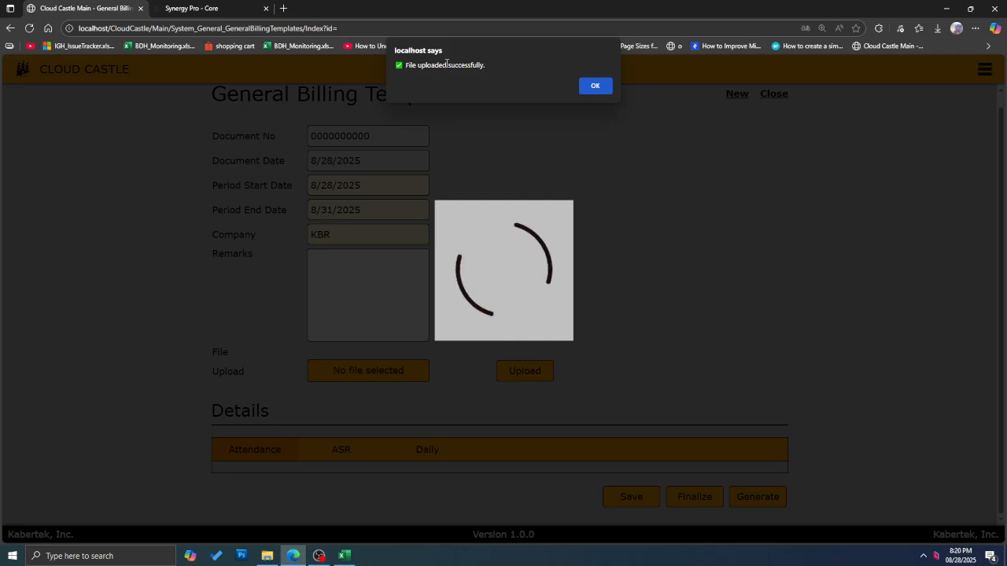
left_click(596, 86)
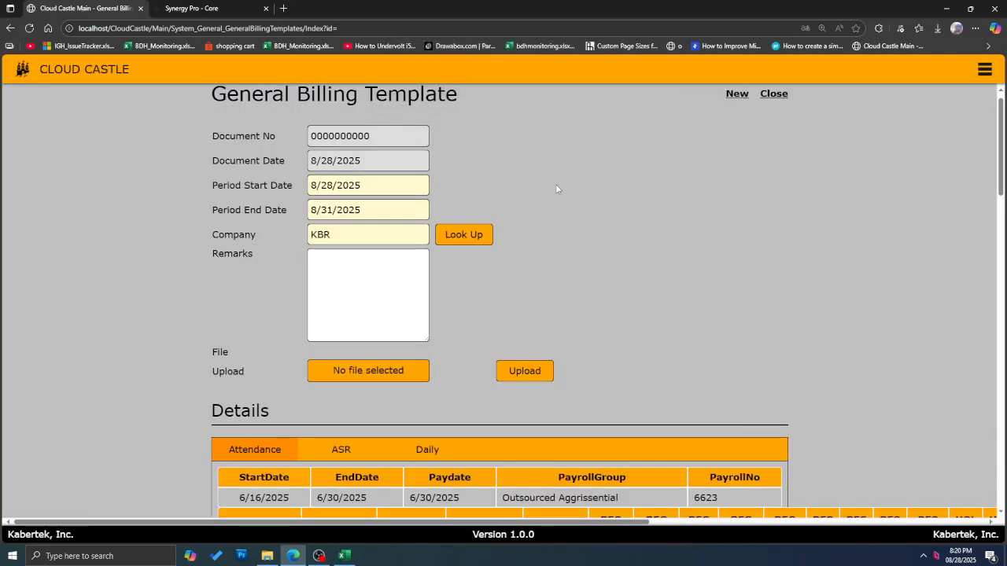
scroll(554, 189, "down", 3)
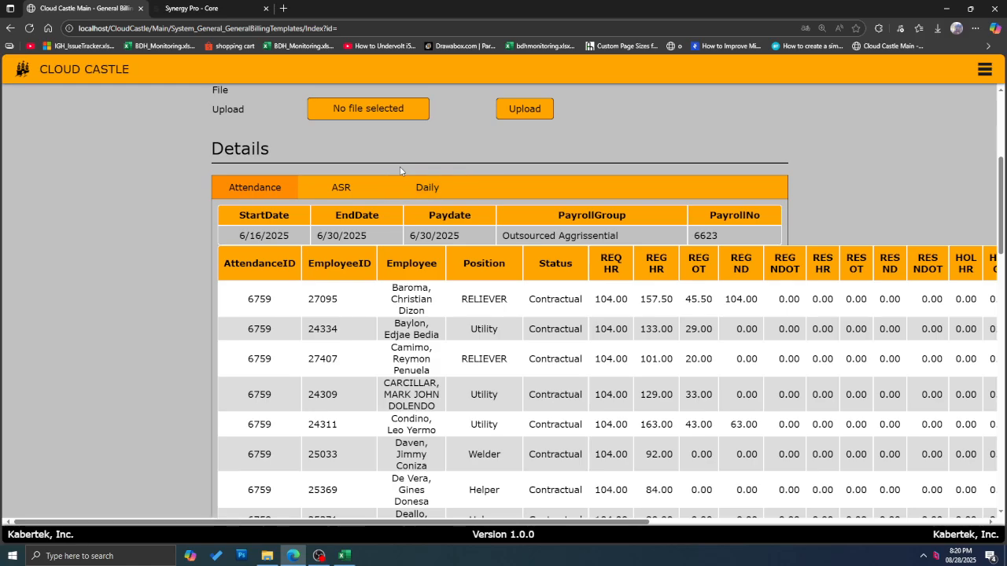
scroll(334, 164, "up", 2)
scroll(283, 192, "down", 2)
scroll(272, 164, "up", 2)
scroll(248, 224, "down", 3)
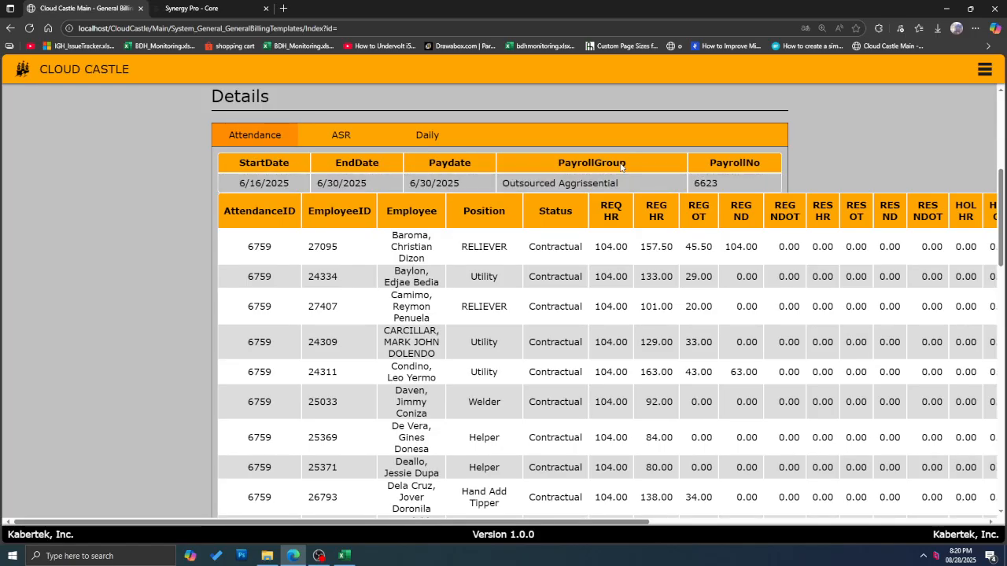
scroll(757, 197, "down", 2)
scroll(757, 197, "down", 7)
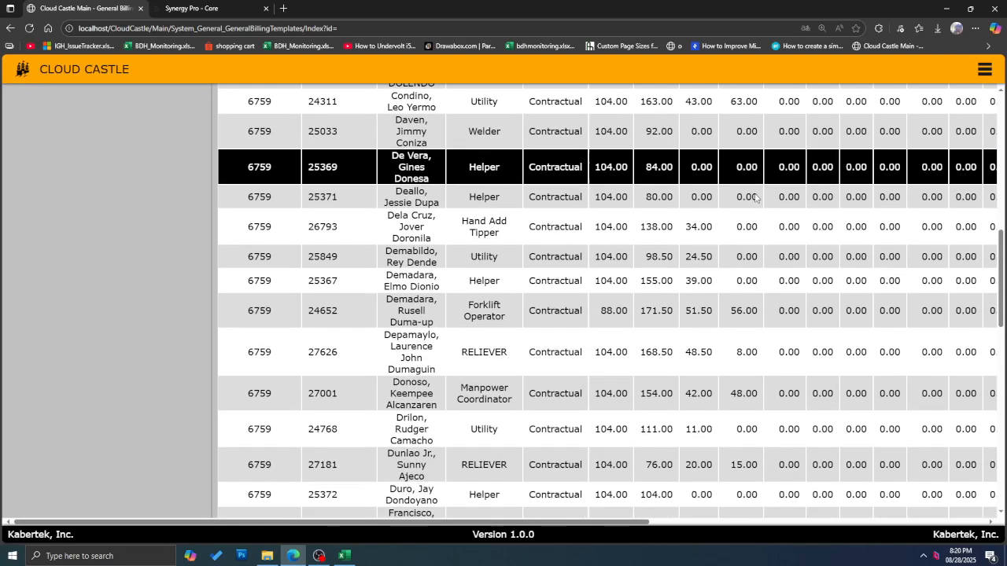
scroll(755, 193, "down", 5)
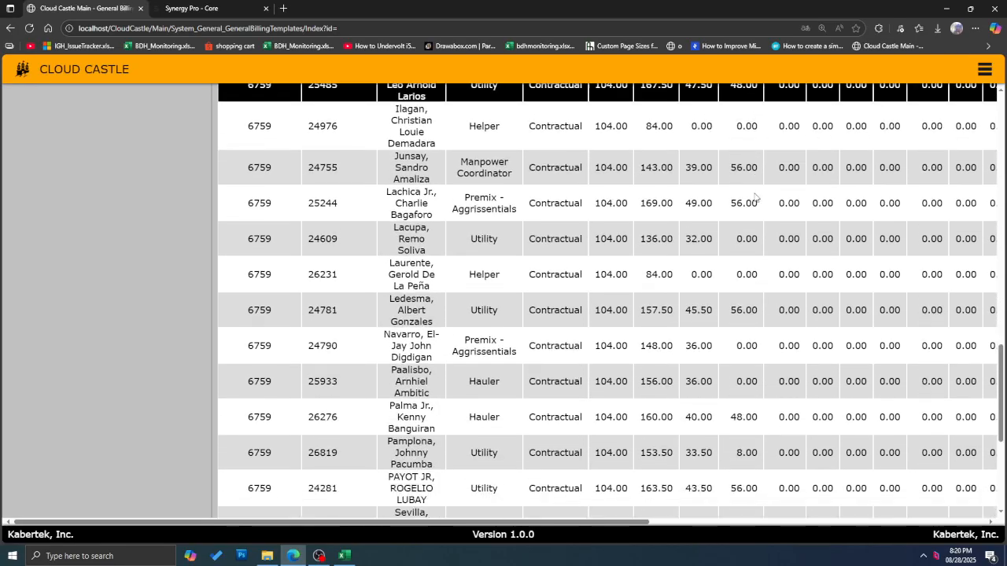
scroll(746, 191, "up", 12)
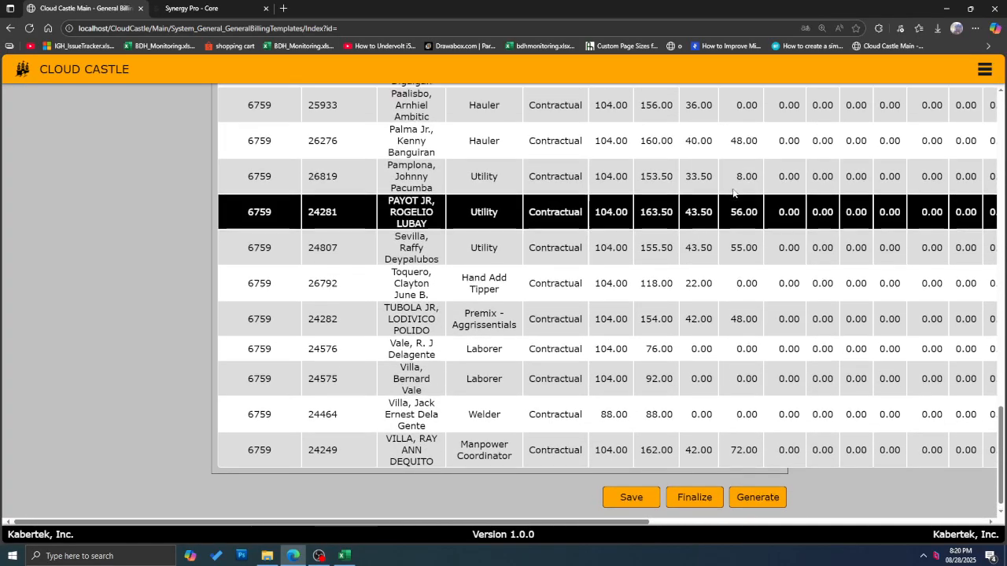
scroll(482, 231, "up", 4)
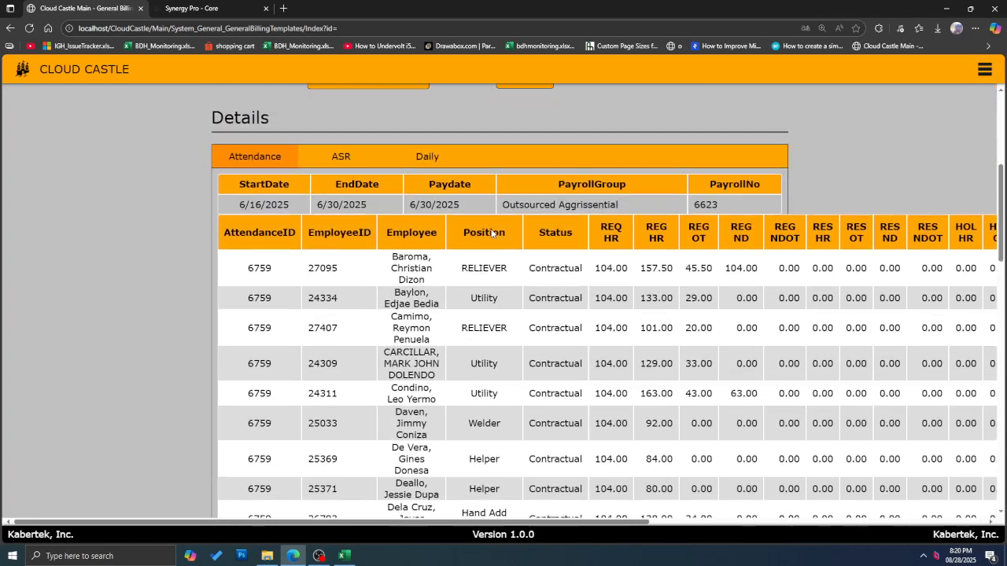
left_click_drag(282, 290, 497, 441)
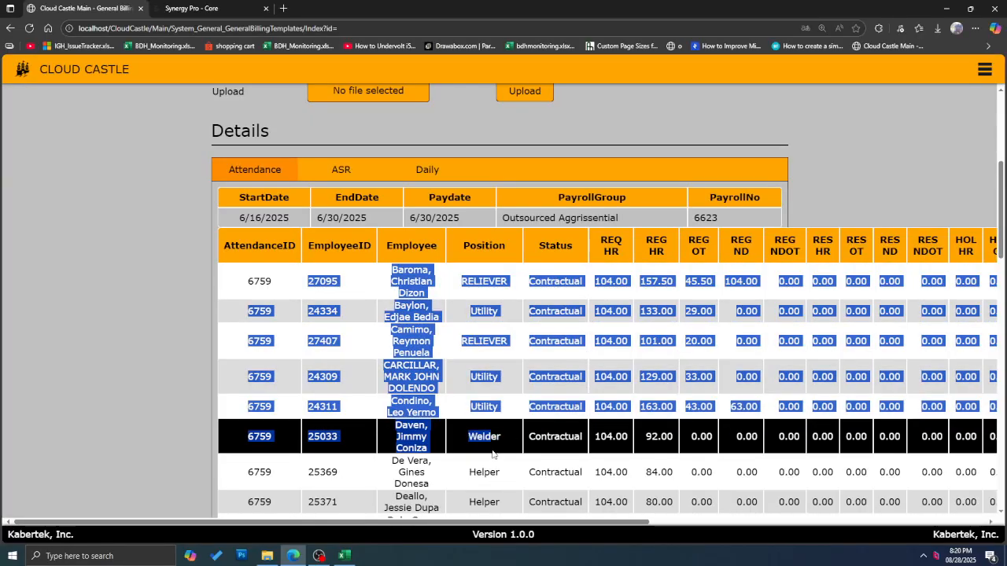
scroll(600, 315, "up", 2)
scroll(601, 315, "down", 2)
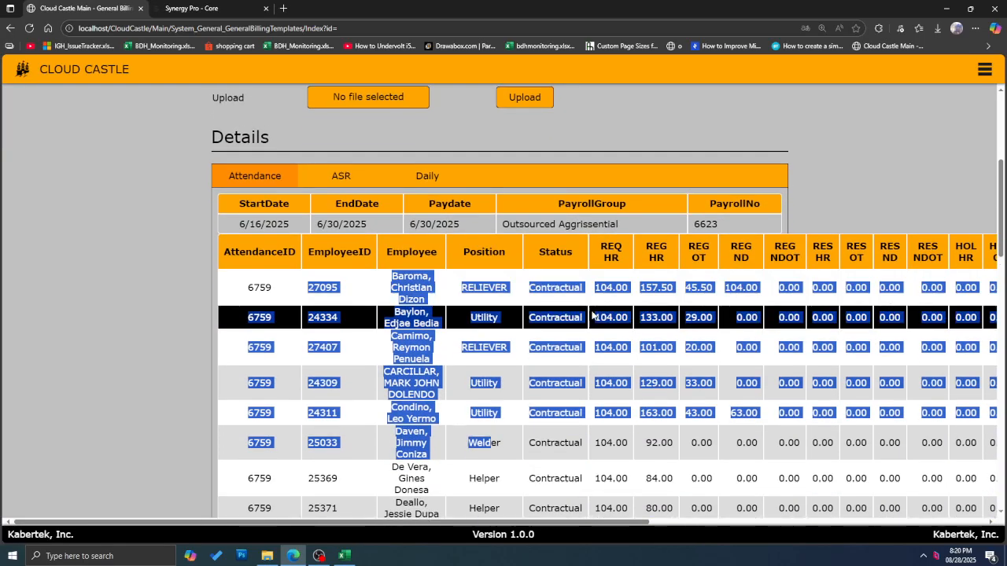
scroll(479, 394, "down", 3)
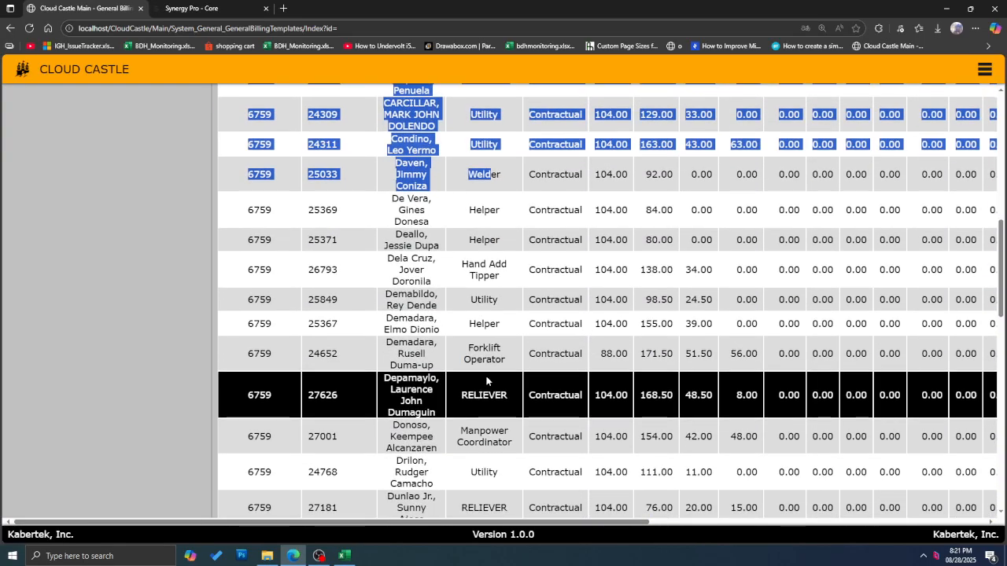
scroll(486, 380, "up", 3)
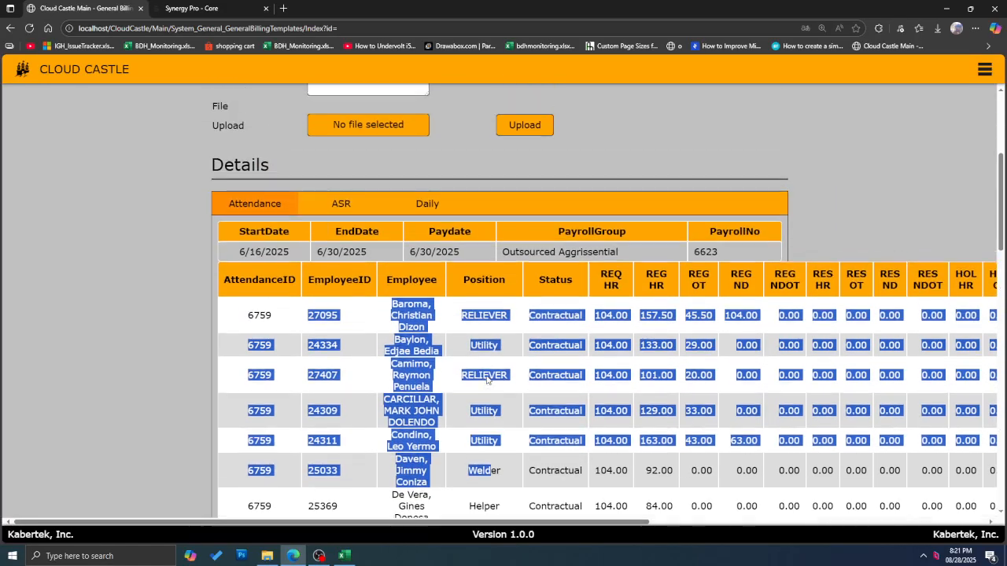
scroll(487, 380, "down", 1)
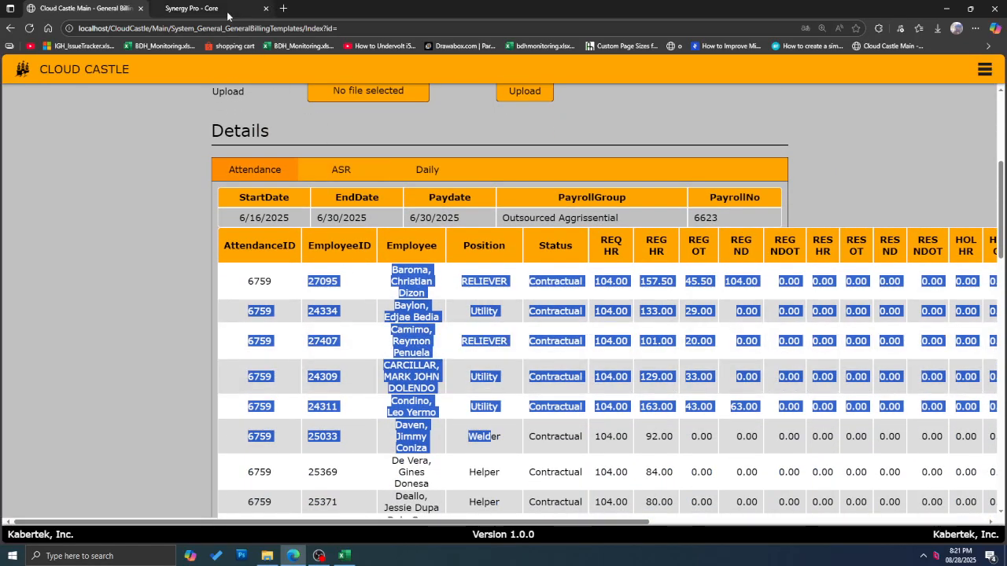
scroll(448, 399, "up", 3)
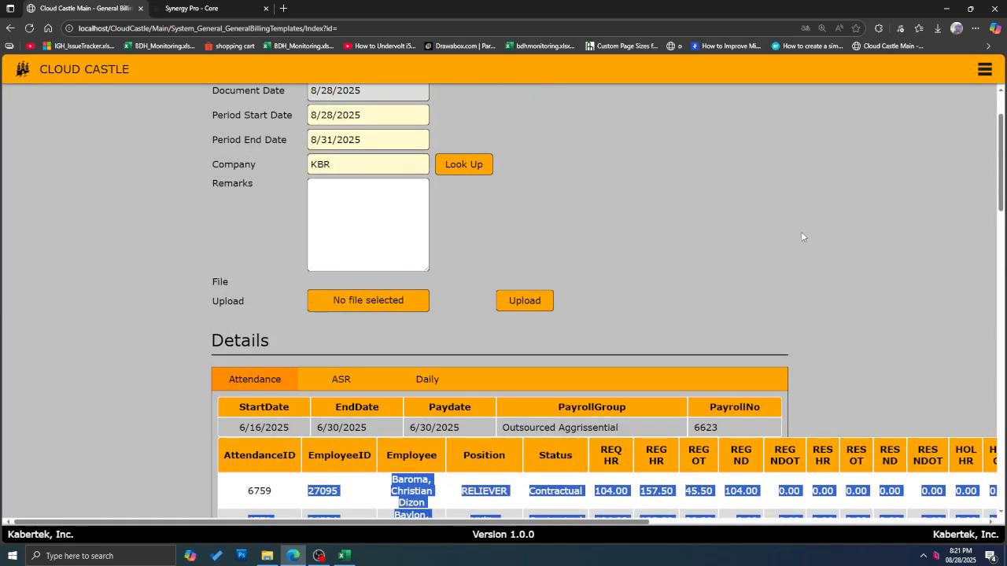
left_click(984, 69)
left_click(103, 350)
left_click(169, 350)
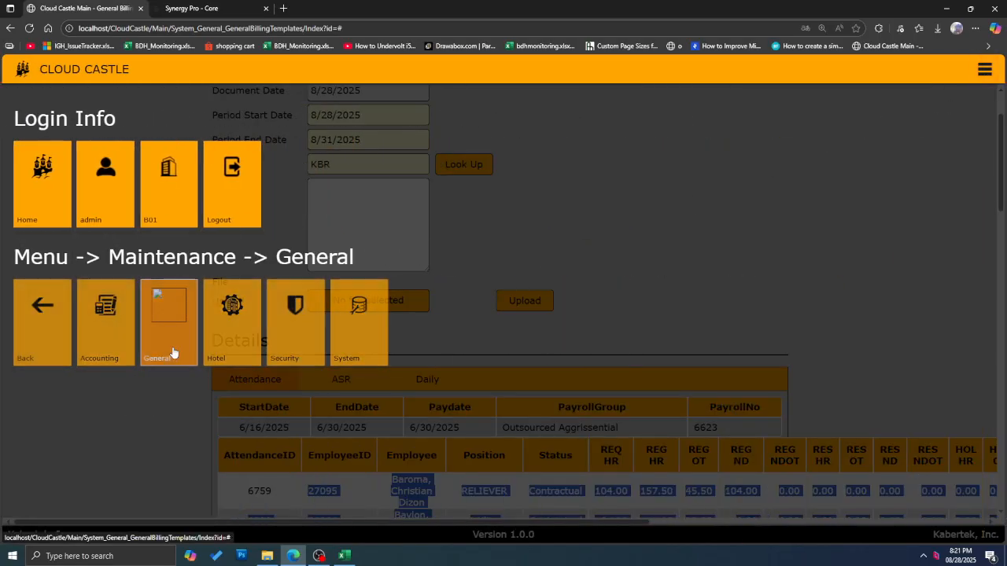
right_click(175, 355)
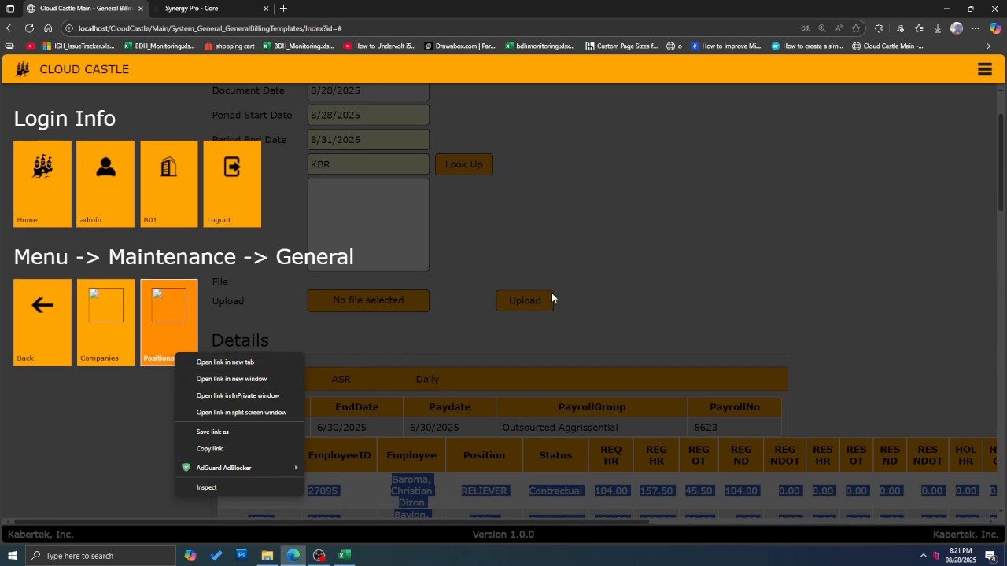
left_click(671, 280)
left_click(984, 69)
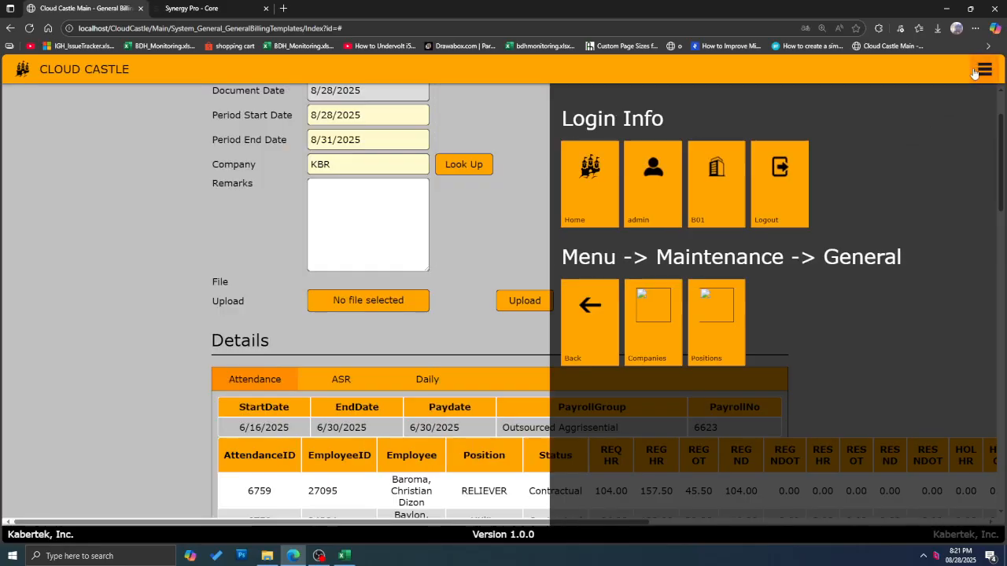
scroll(524, 265, "down", 3)
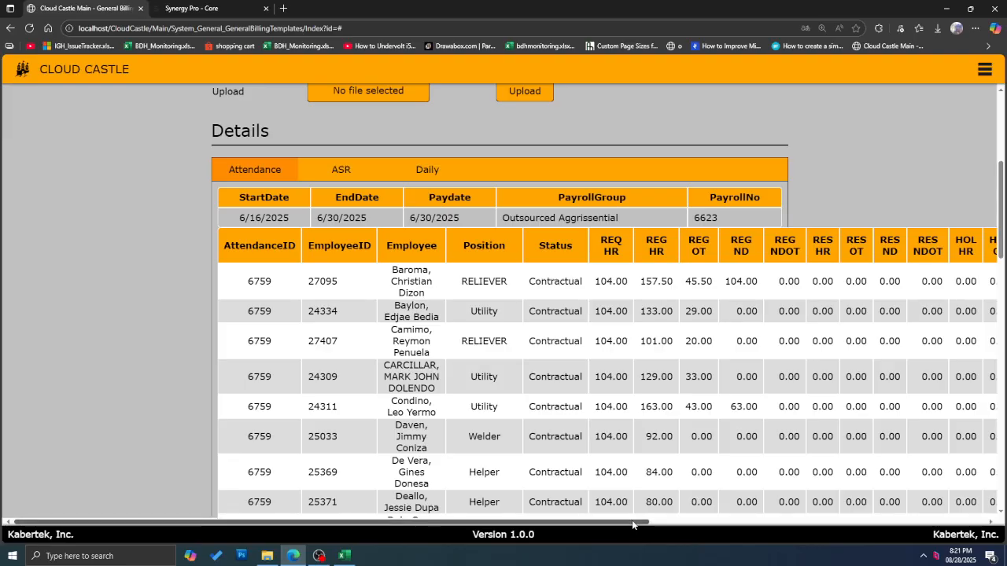
left_click_drag(634, 523, 614, 515)
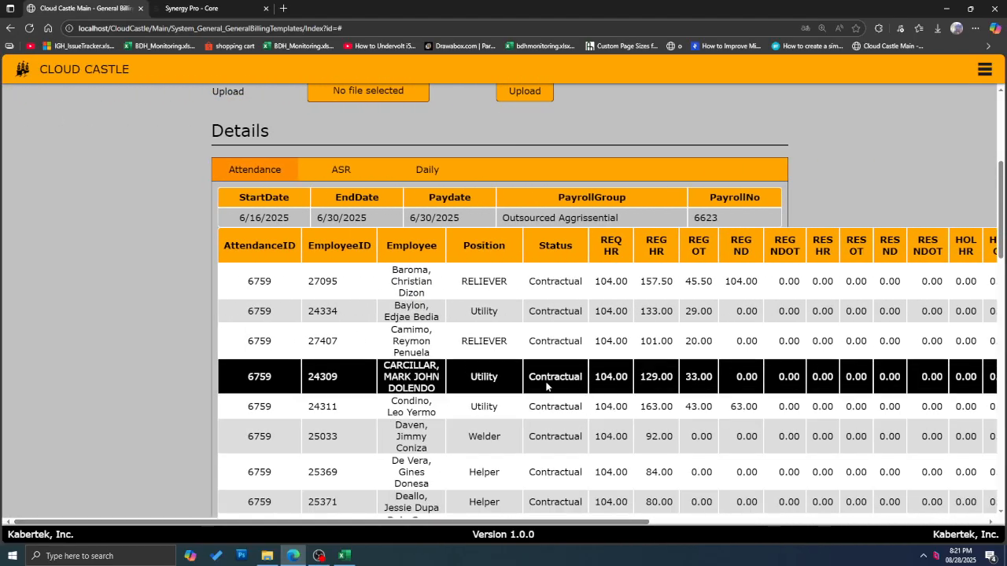
scroll(546, 387, "down", 12)
scroll(540, 400, "down", 5)
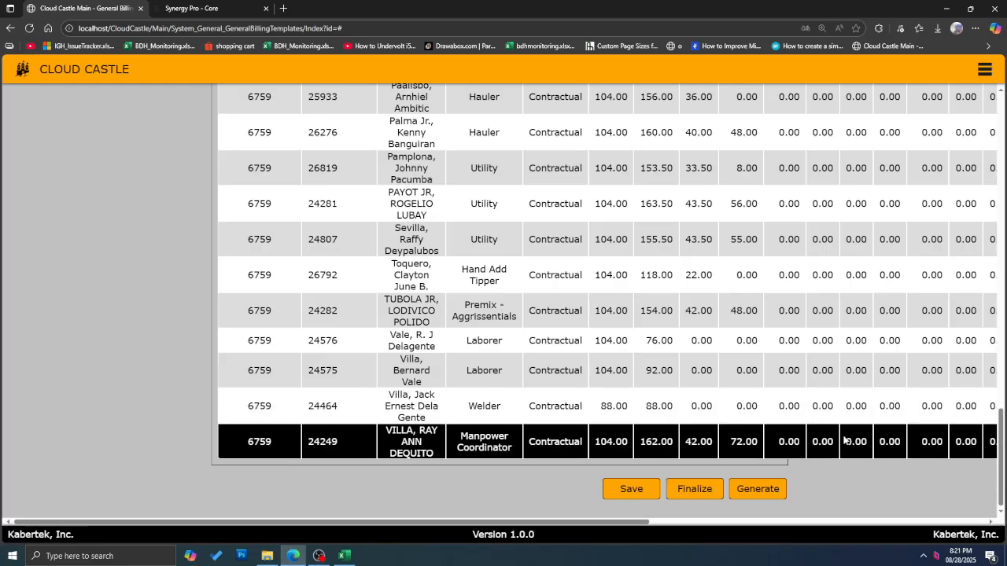
scroll(340, 263, "up", 10)
scroll(340, 264, "up", 5)
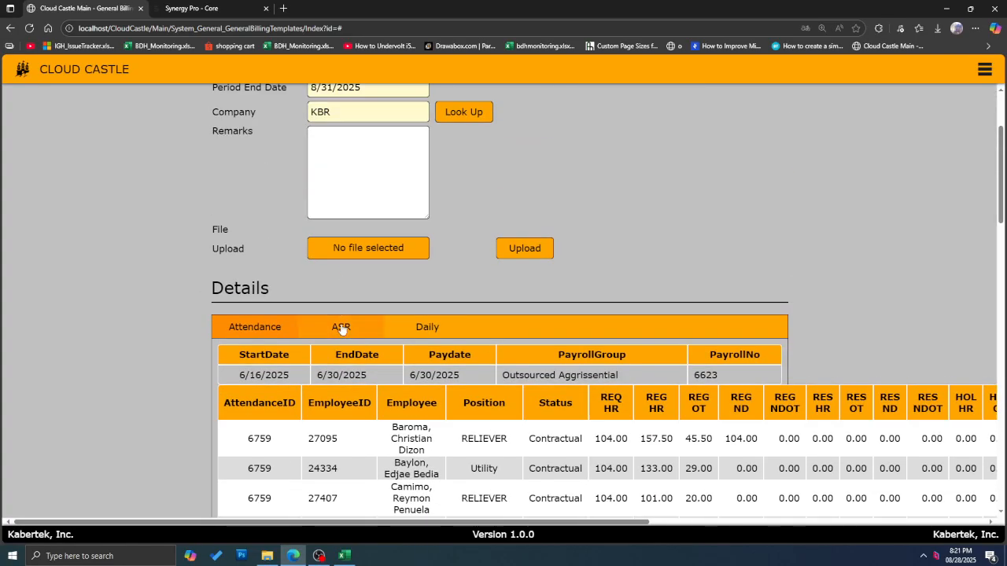
left_click(342, 328)
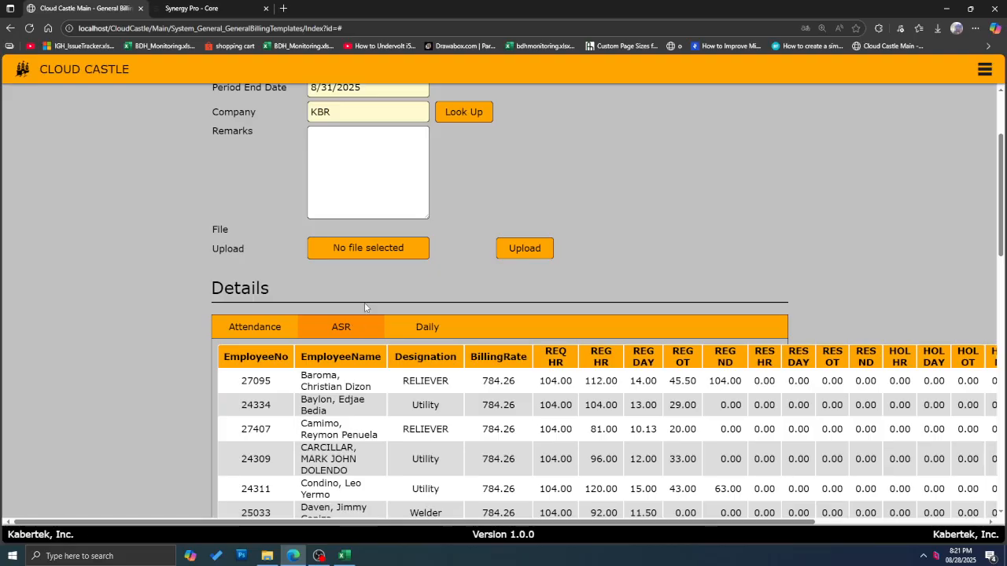
scroll(354, 297, "down", 2)
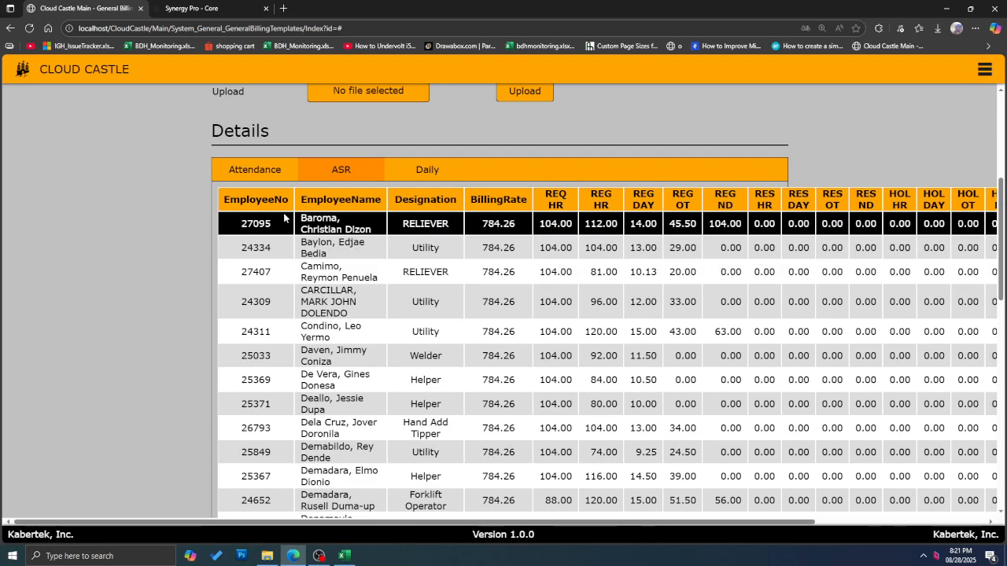
left_click_drag(242, 223, 621, 247)
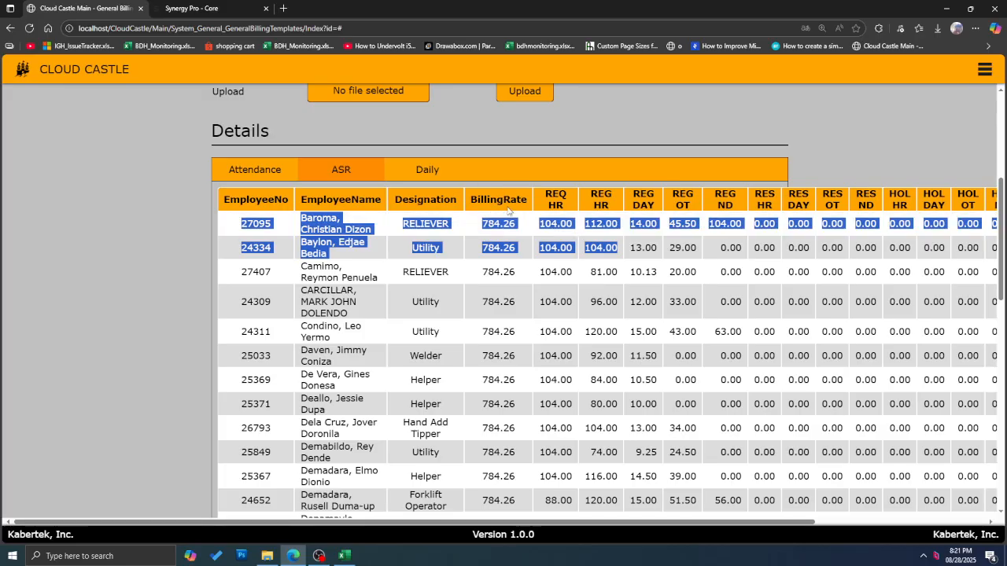
scroll(489, 250, "down", 4)
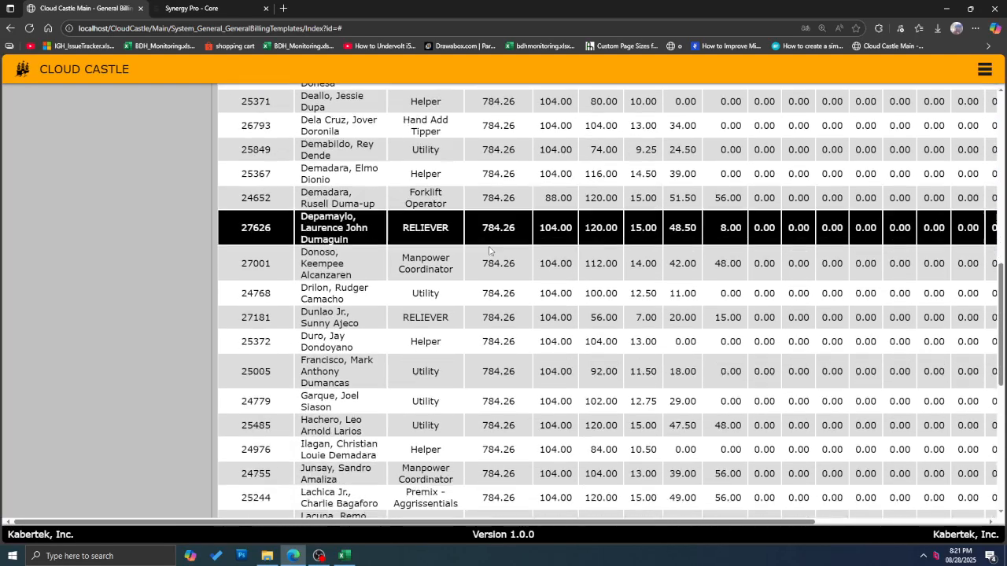
scroll(490, 251, "down", 3)
scroll(458, 346, "down", 4)
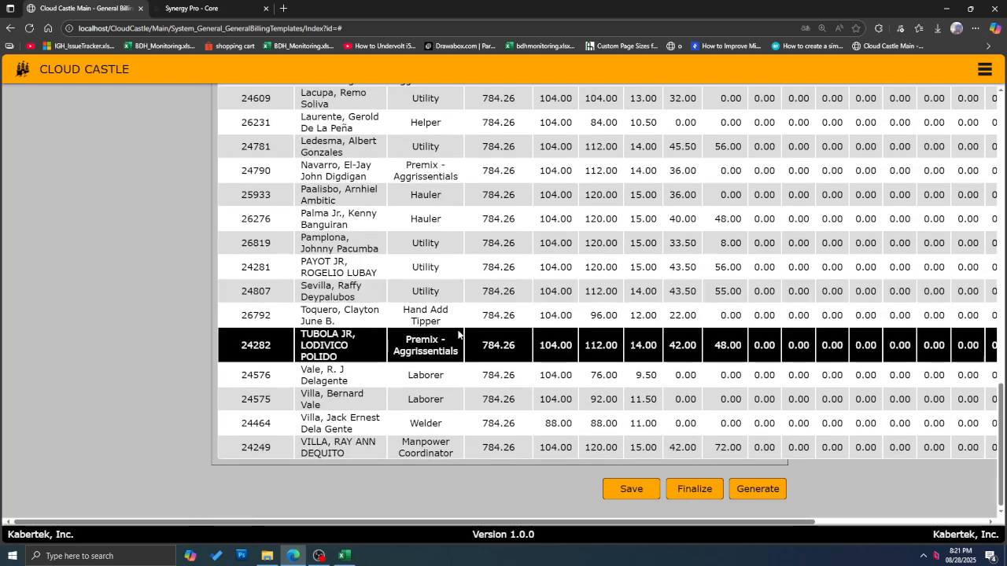
scroll(458, 335, "up", 13)
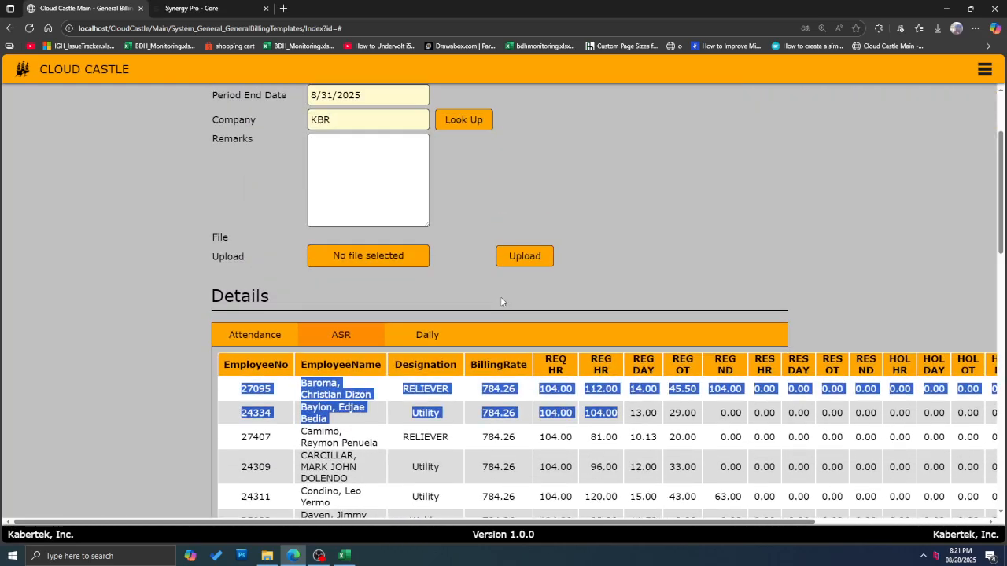
scroll(494, 331, "down", 2)
scroll(494, 331, "up", 2)
scroll(519, 365, "down", 3)
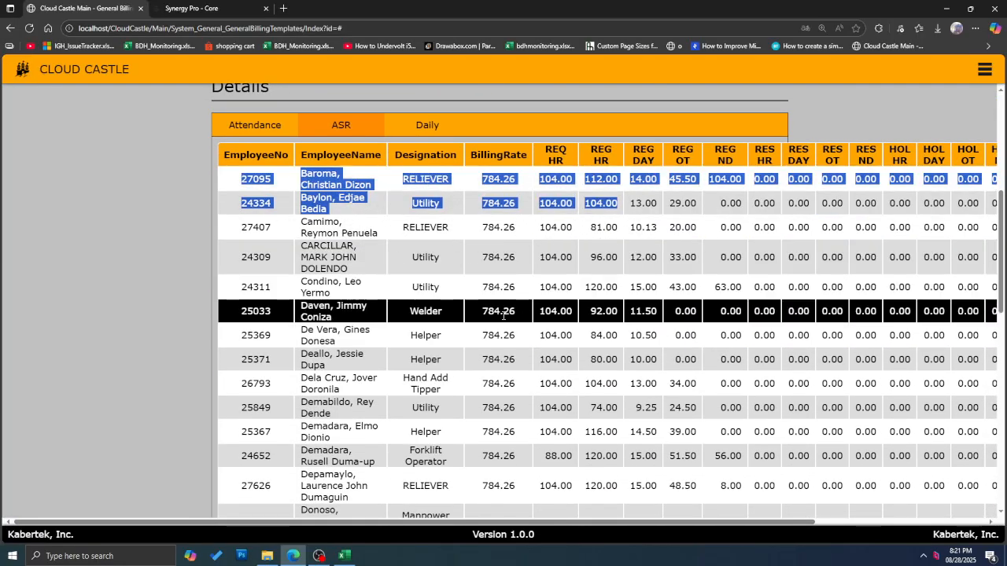
scroll(503, 314, "down", 3)
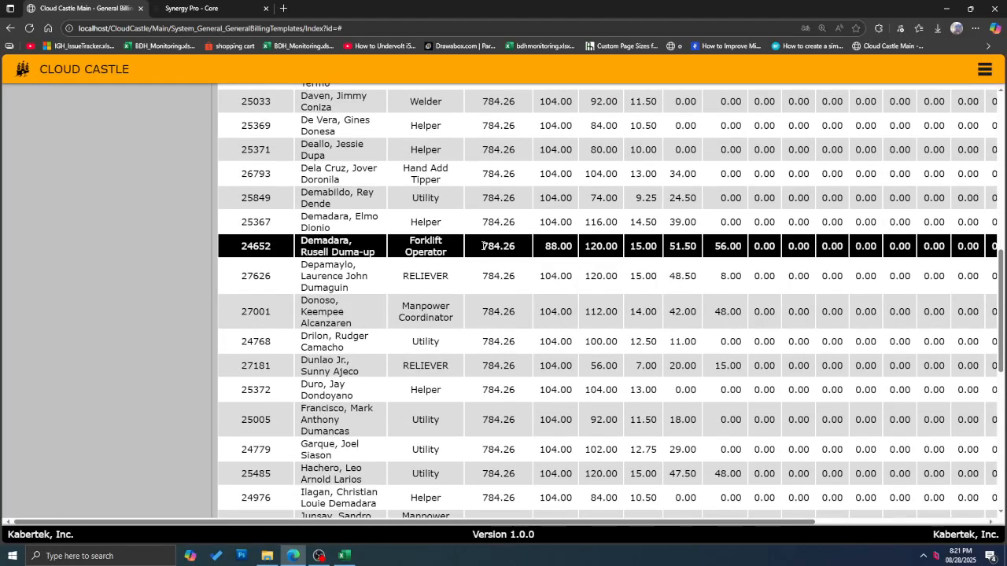
double_click(483, 245)
scroll(507, 298, "up", 6)
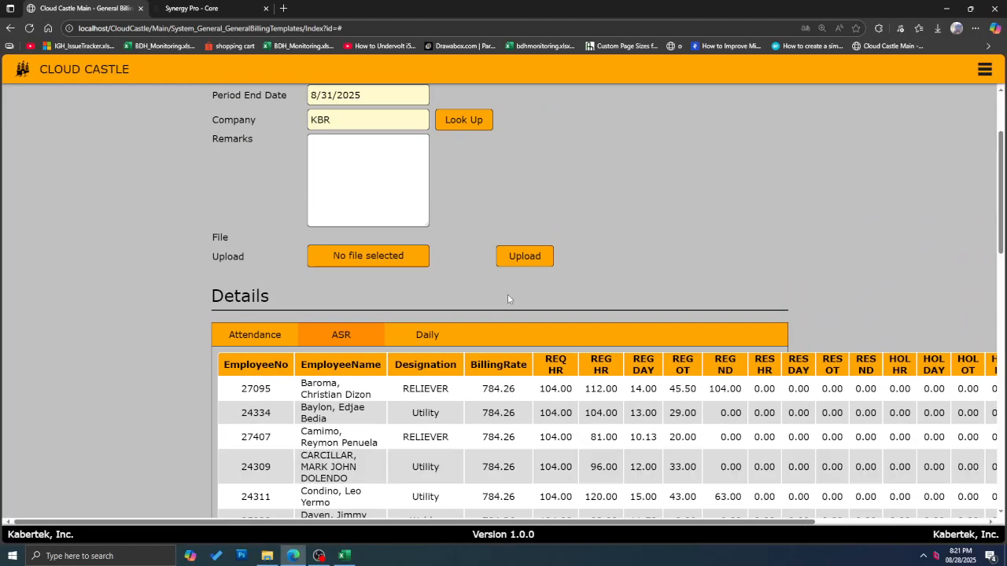
scroll(507, 298, "down", 2)
scroll(504, 291, "down", 1)
scroll(499, 283, "up", 2)
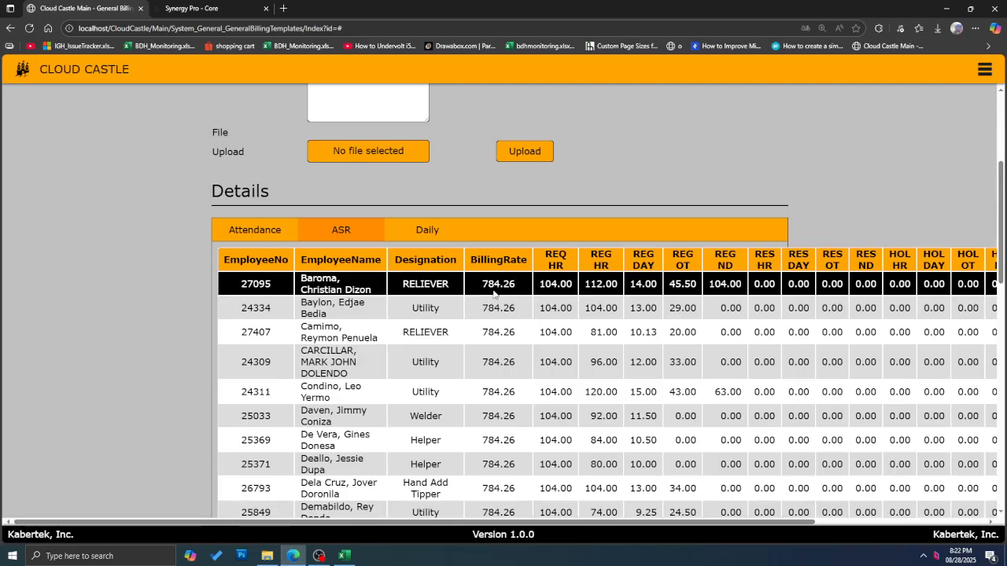
scroll(472, 236, "up", 1)
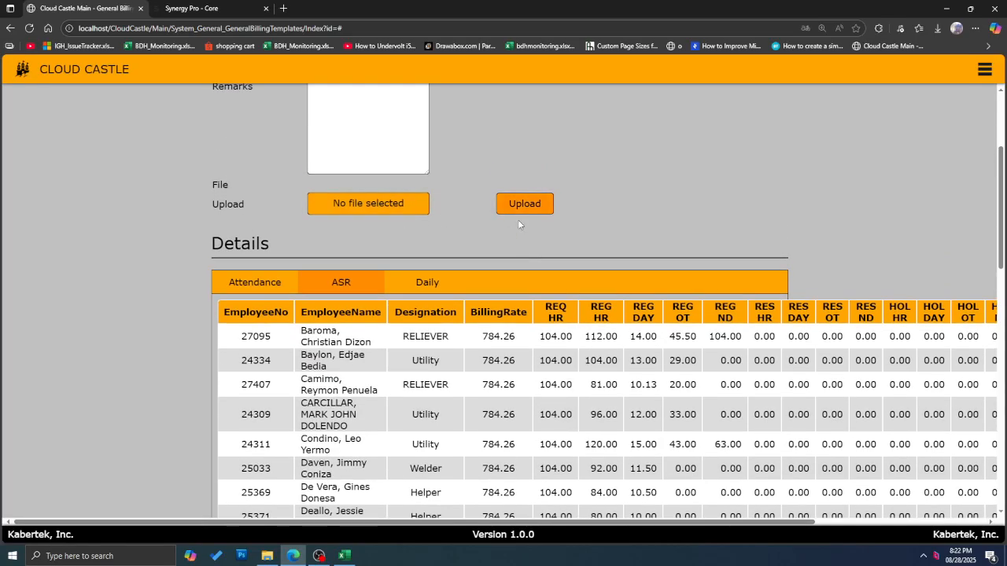
scroll(518, 220, "down", 2)
scroll(525, 229, "up", 2)
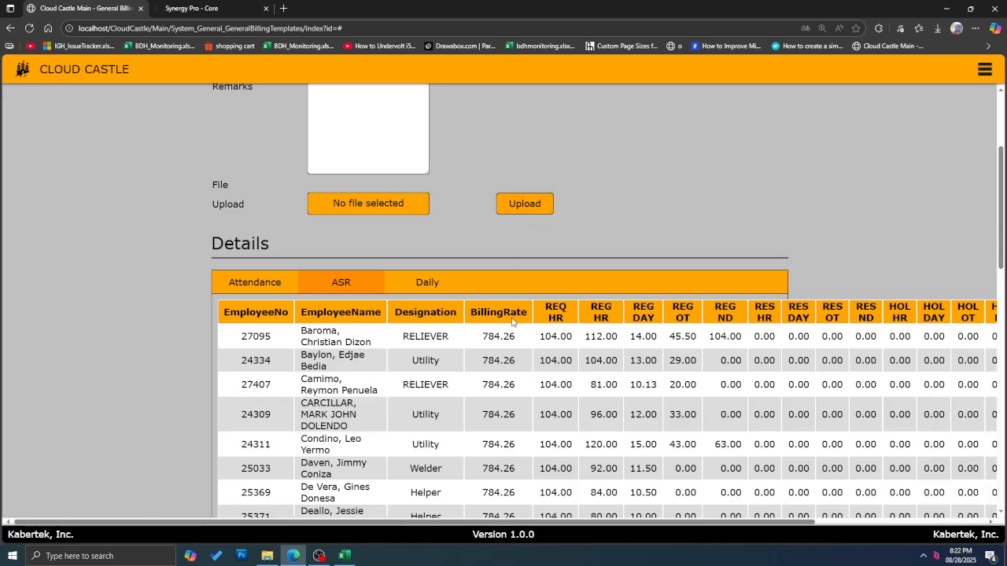
scroll(527, 250, "down", 3)
scroll(519, 259, "up", 2)
scroll(519, 273, "down", 1)
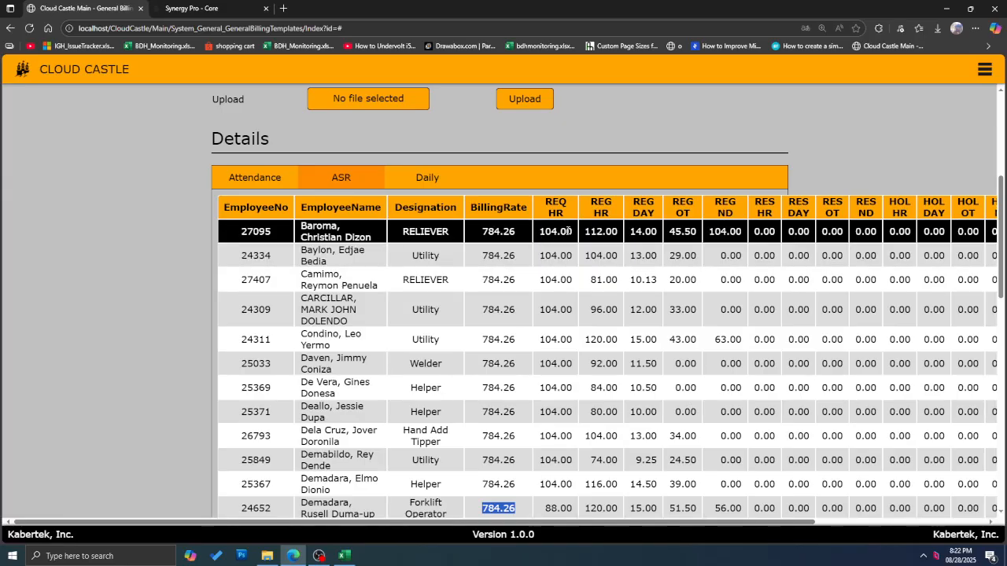
left_click(542, 232)
left_click_drag(543, 231, 665, 236)
left_click(586, 231)
left_click(637, 232)
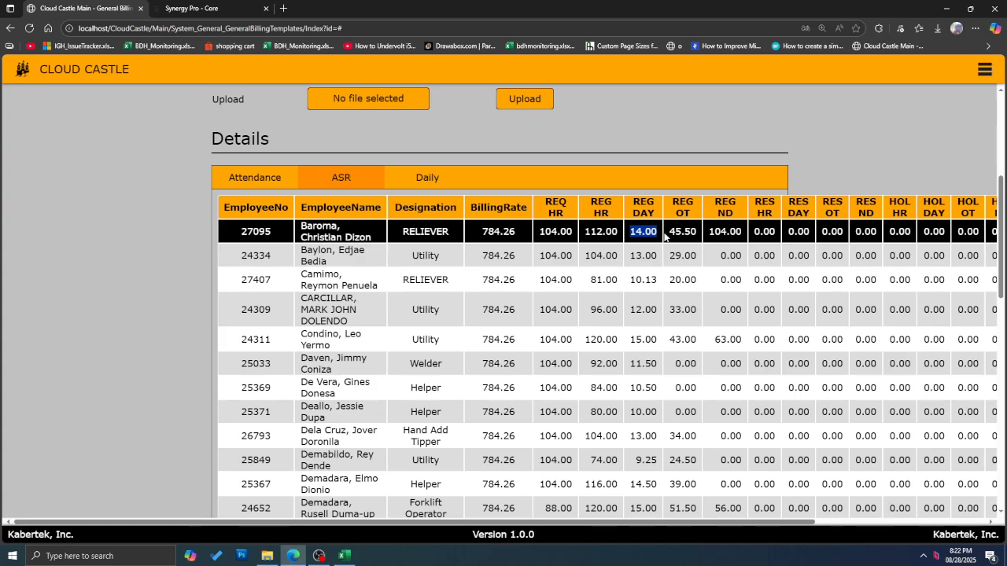
left_click(267, 177)
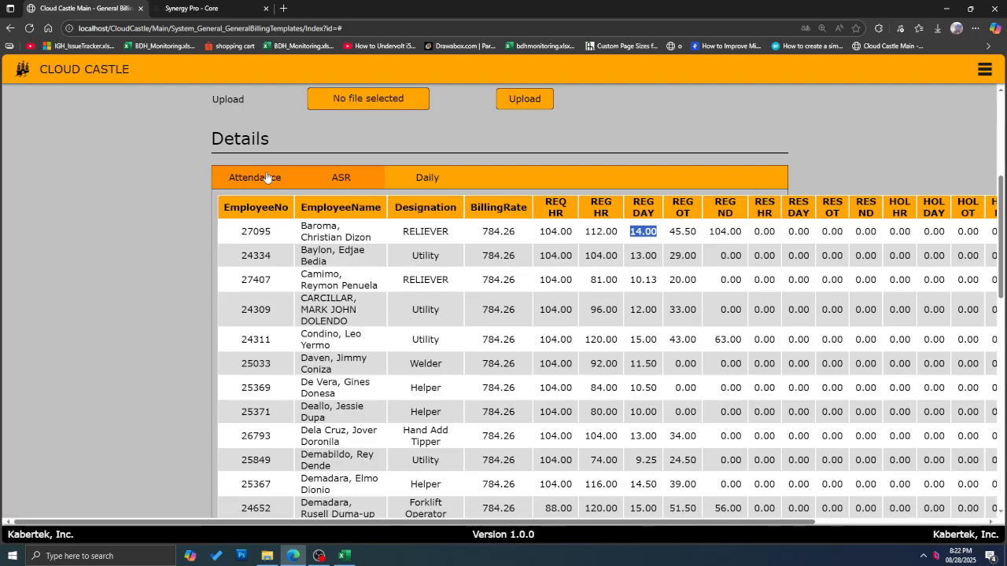
left_click(645, 288)
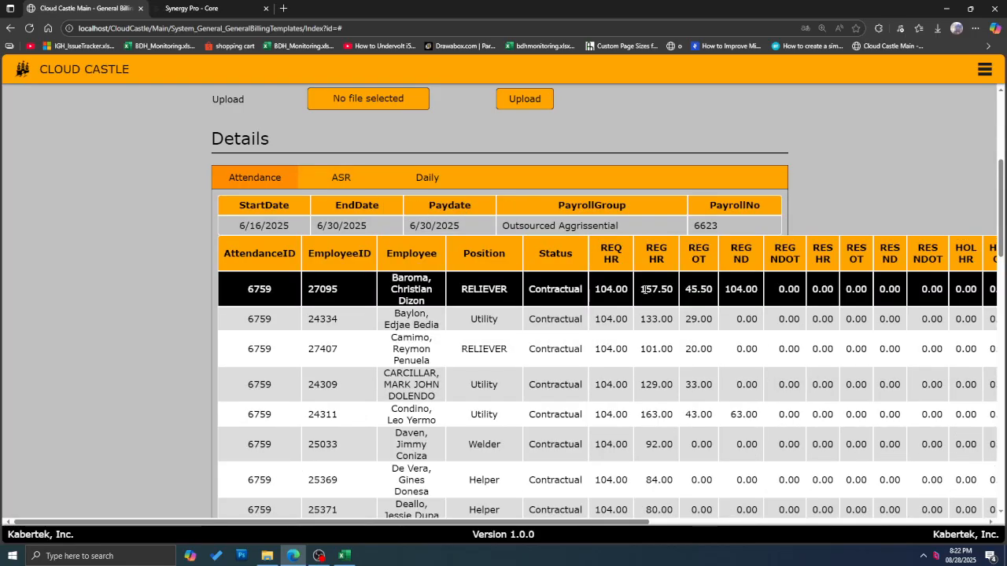
left_click_drag(644, 289, 673, 290)
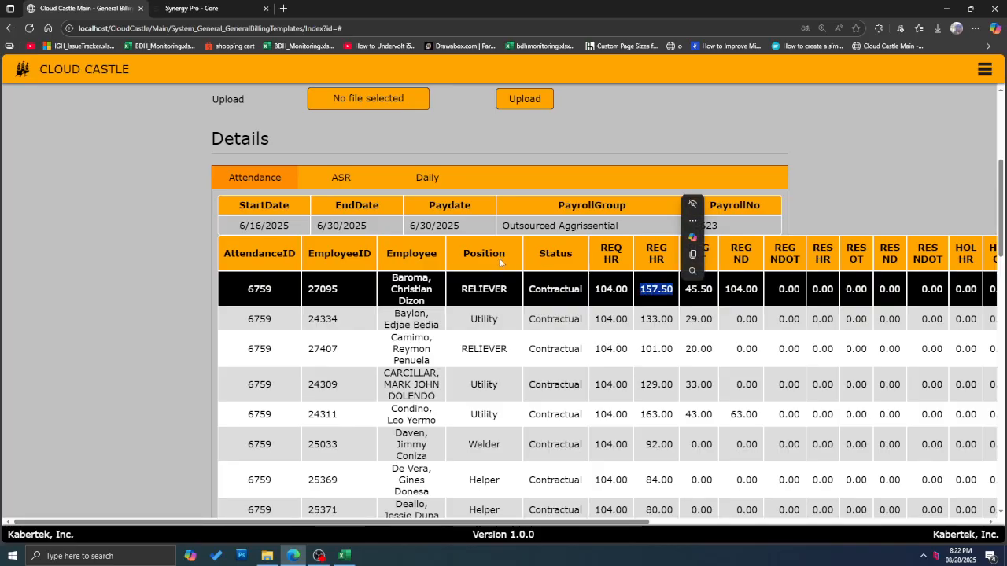
left_click(354, 181)
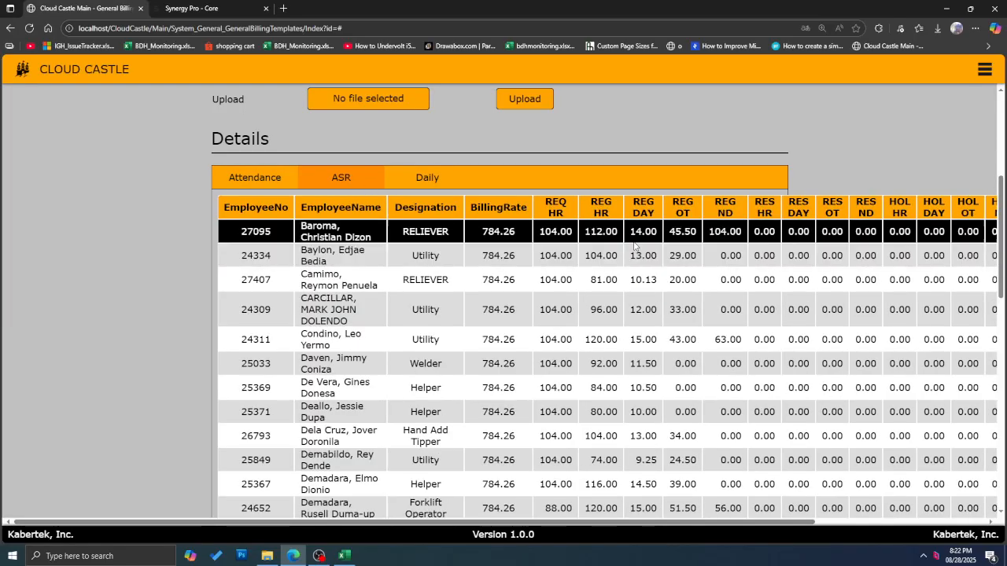
double_click(587, 231)
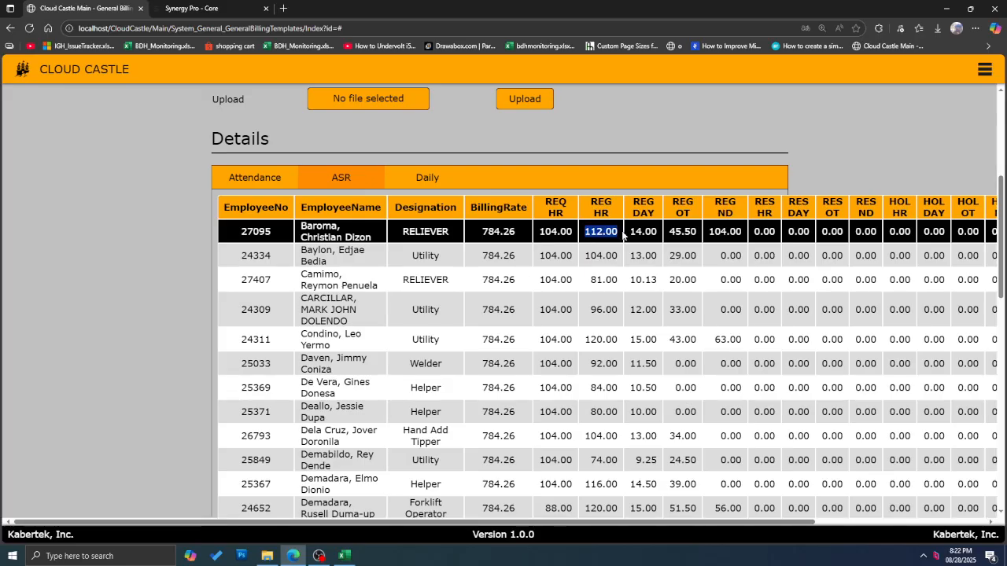
left_click(647, 246)
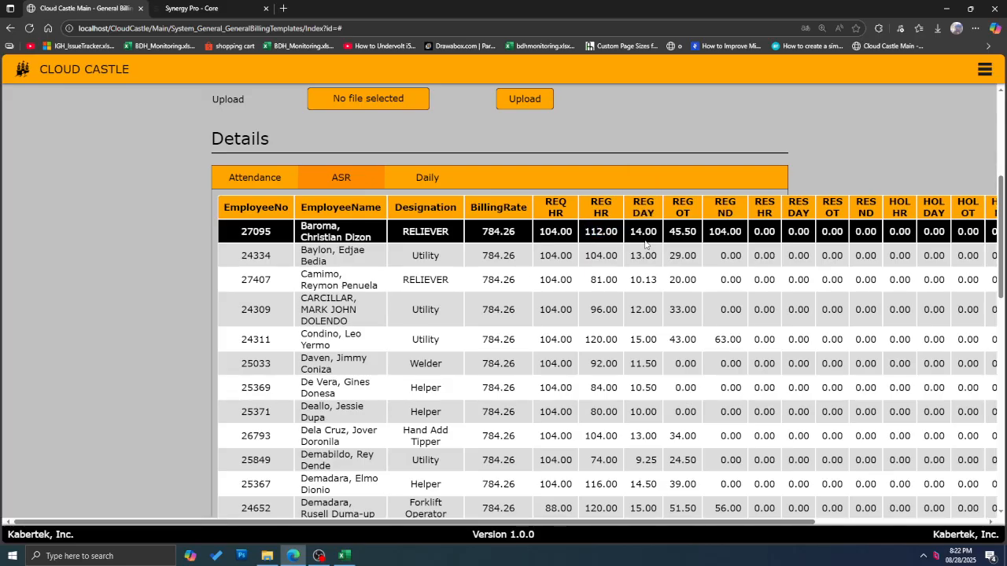
left_click_drag(629, 231, 710, 236)
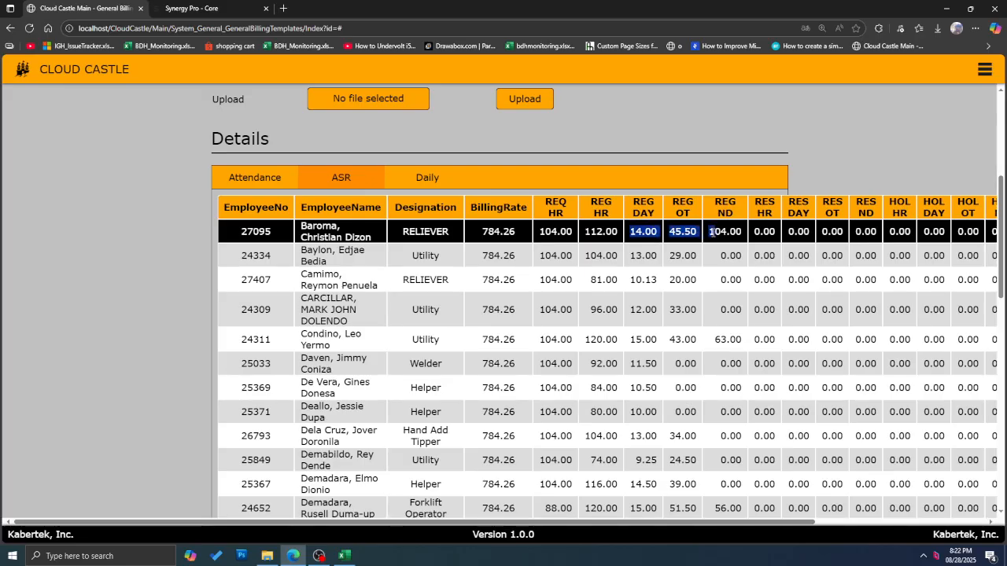
left_click(284, 174)
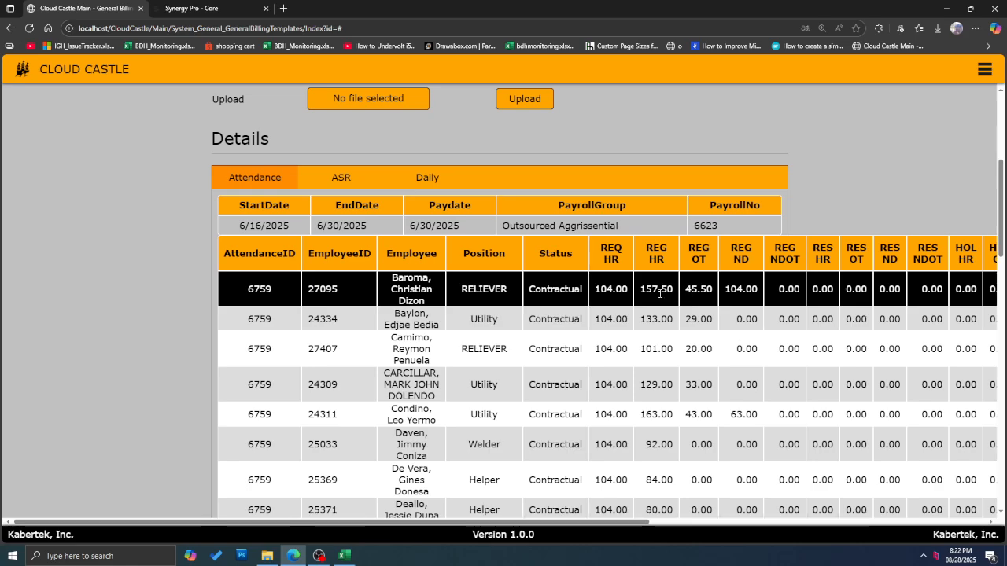
left_click_drag(642, 293, 856, 299)
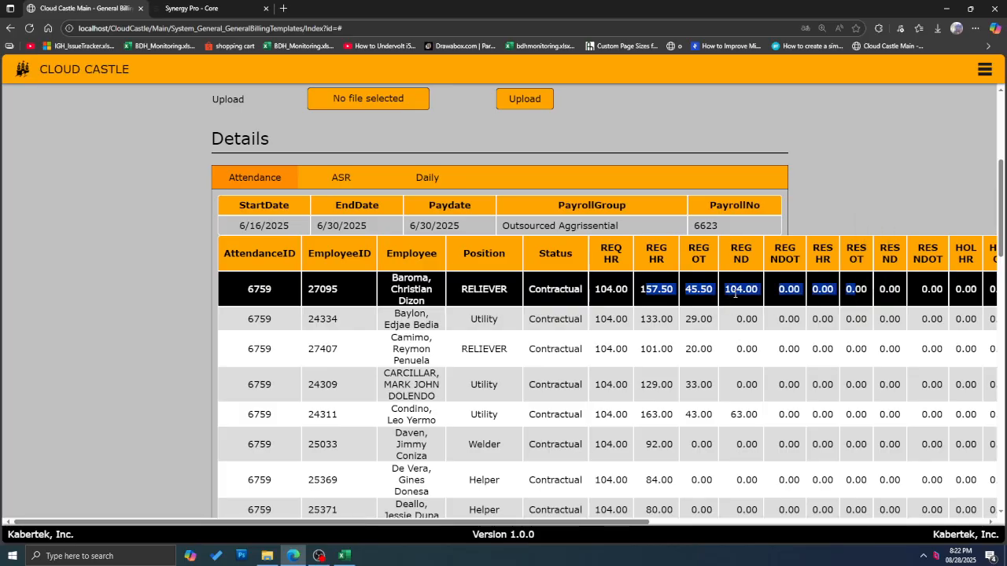
left_click(340, 177)
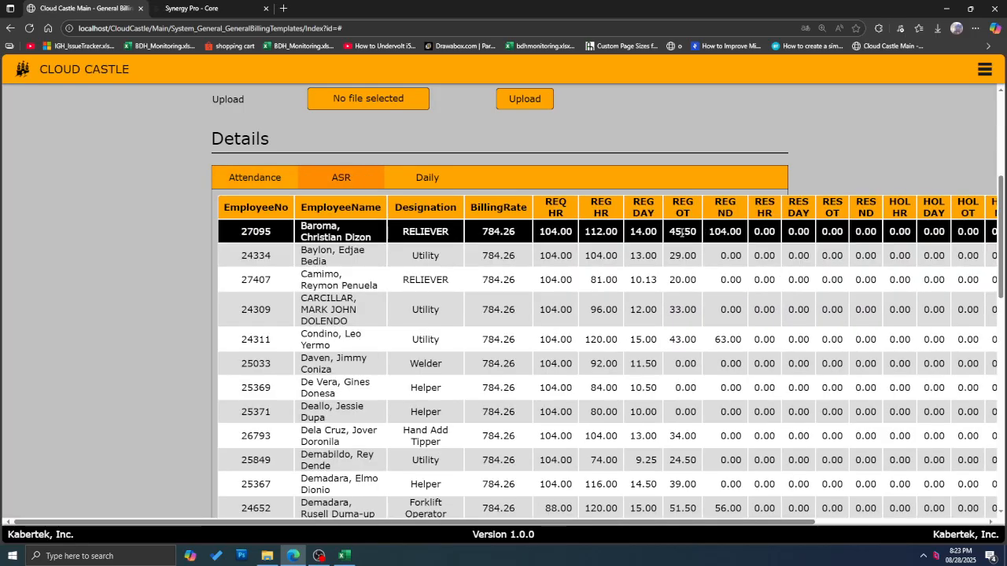
left_click_drag(297, 239, 844, 234)
left_click(645, 254)
scroll(743, 401, "down", 1)
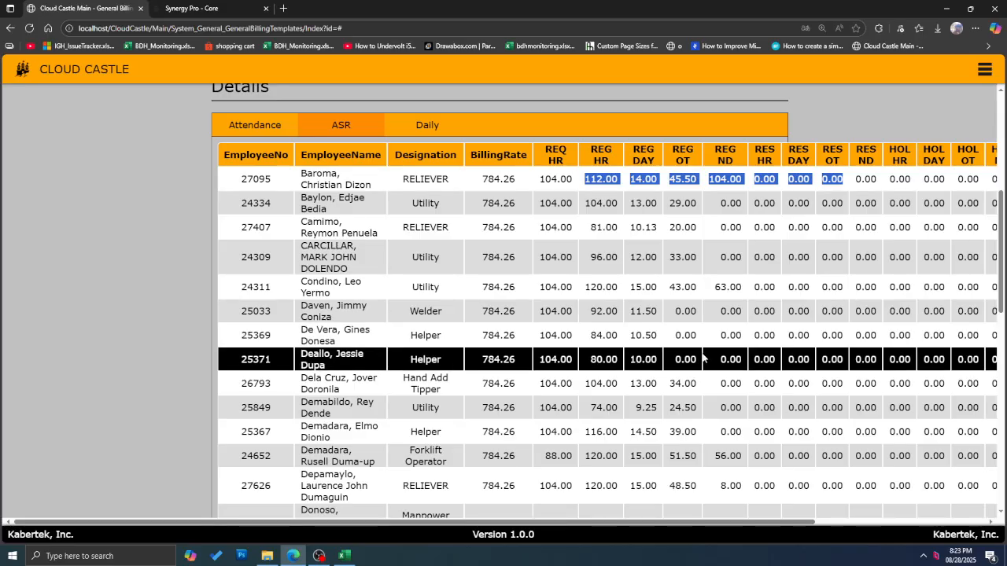
left_click_drag(752, 522, 920, 522)
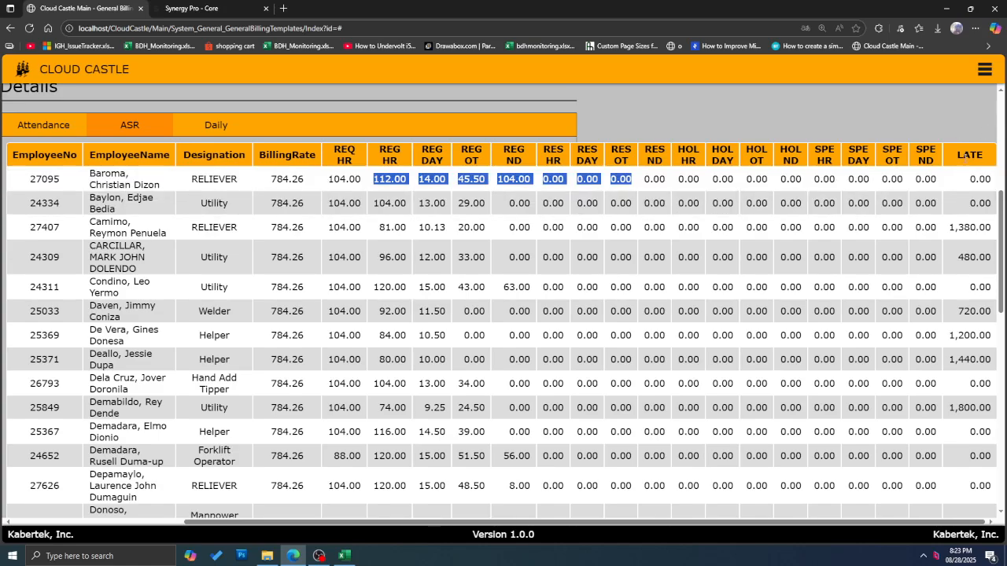
left_click_drag(982, 164, 970, 230)
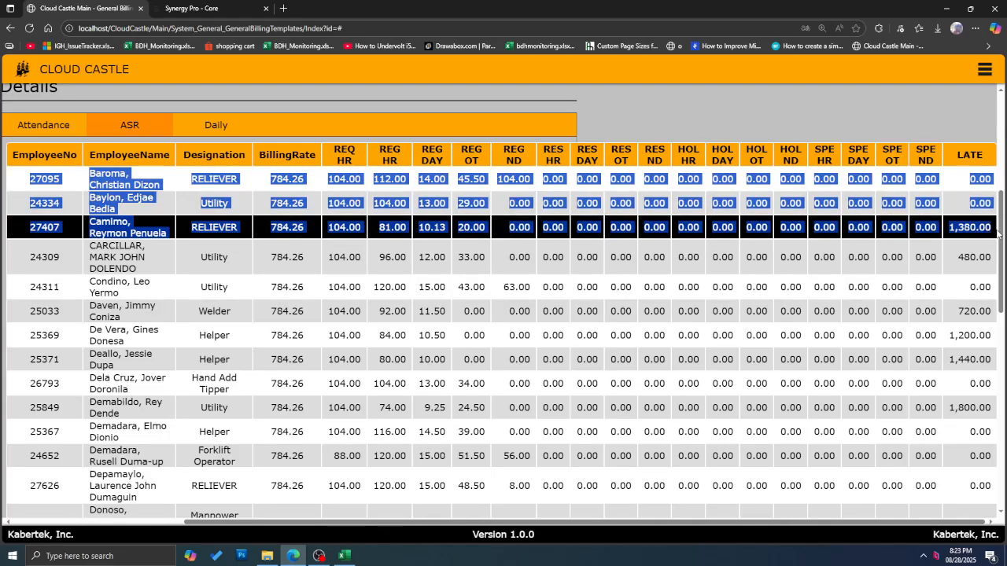
left_click(977, 244)
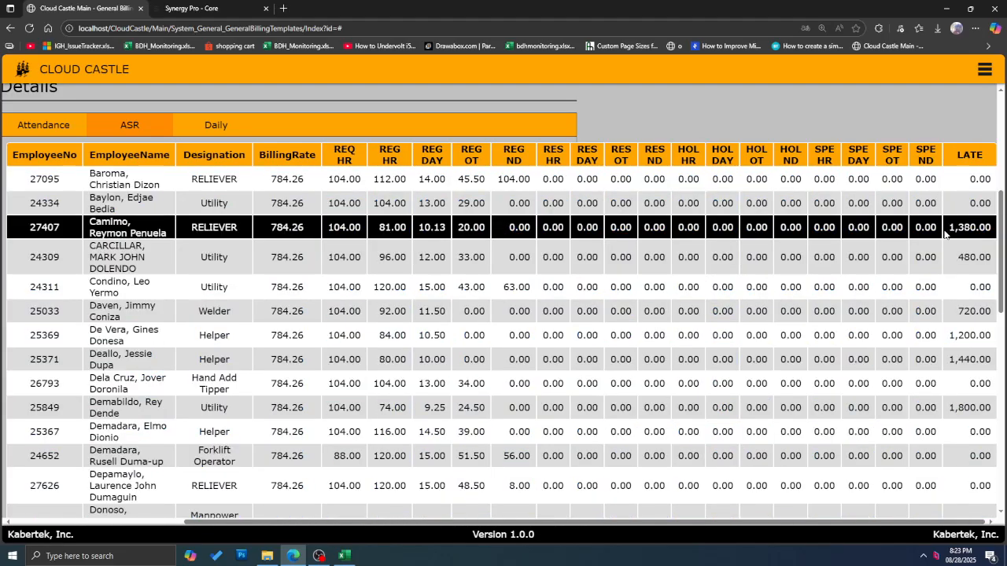
left_click_drag(948, 229, 993, 230)
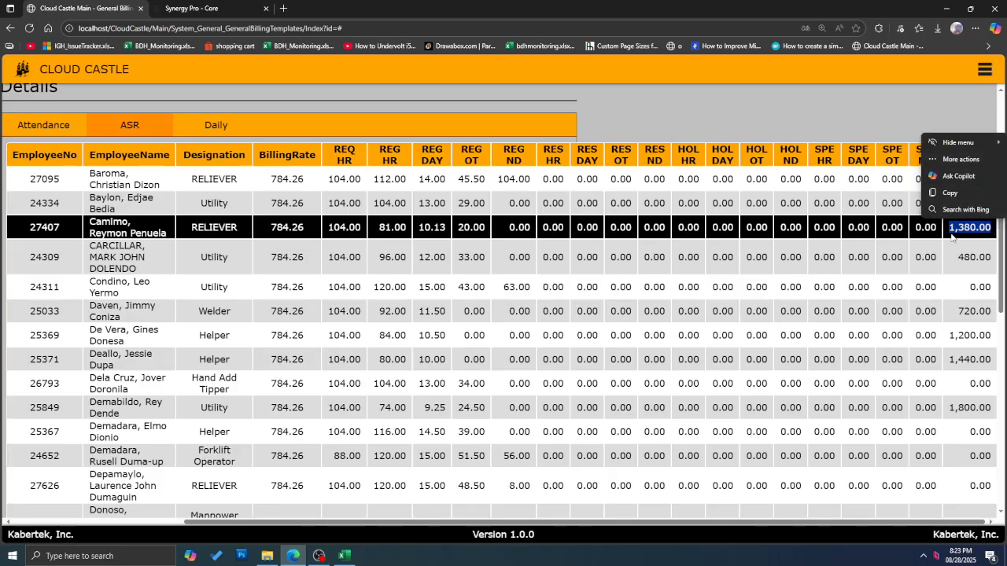
scroll(956, 352, "down", 8)
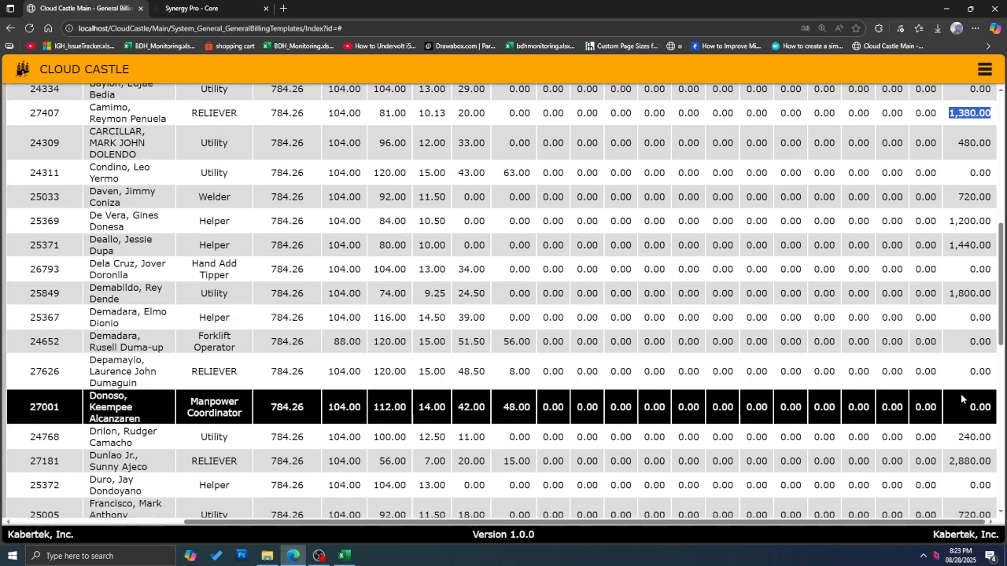
scroll(960, 394, "down", 3)
scroll(966, 354, "up", 8)
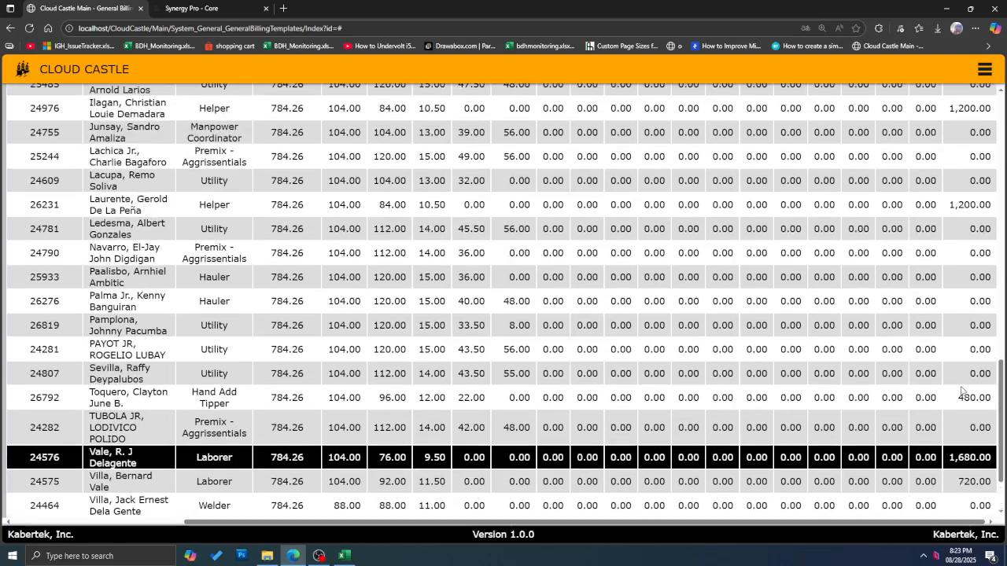
scroll(969, 312, "up", 3)
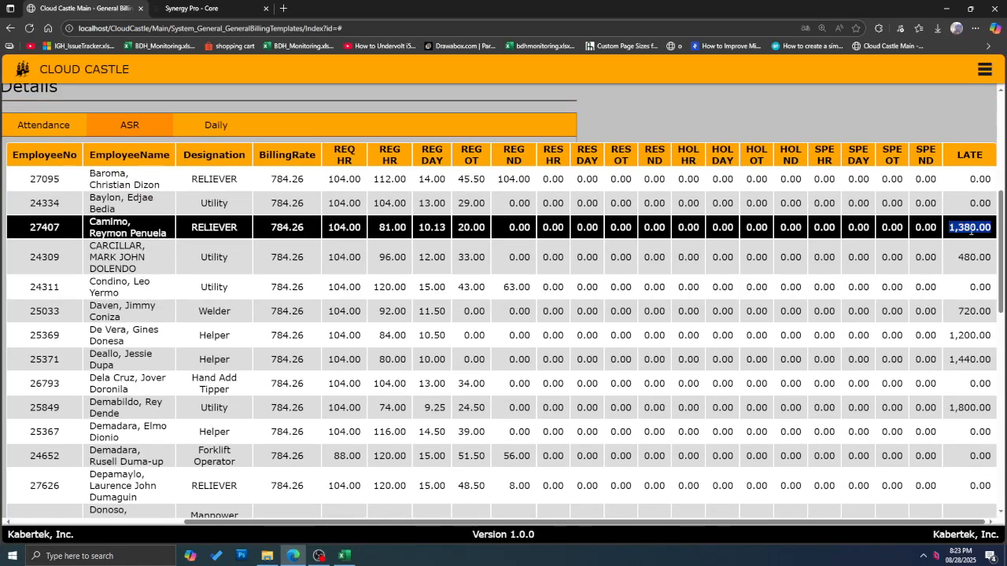
double_click(329, 228)
double_click(391, 228)
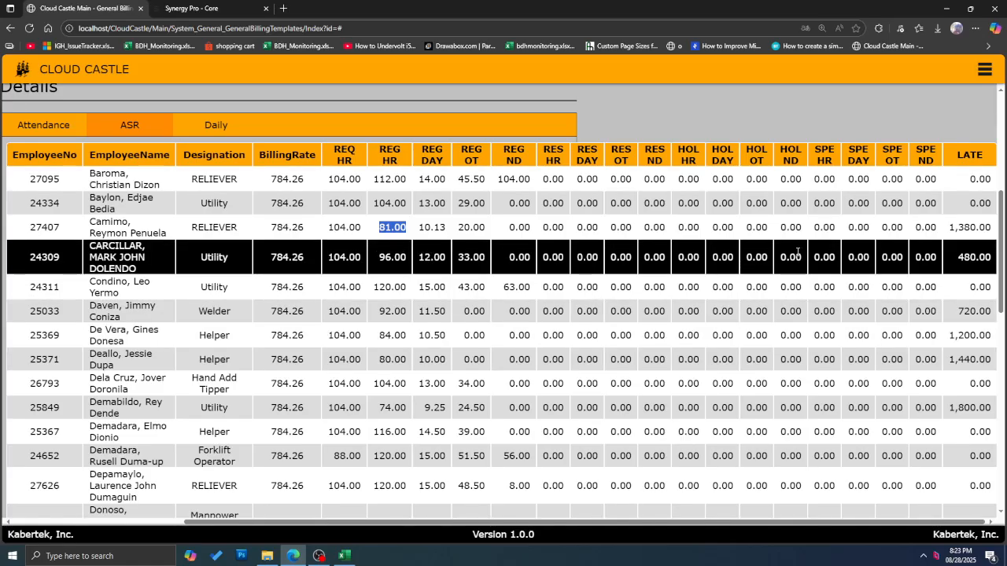
left_click_drag(950, 228, 979, 226)
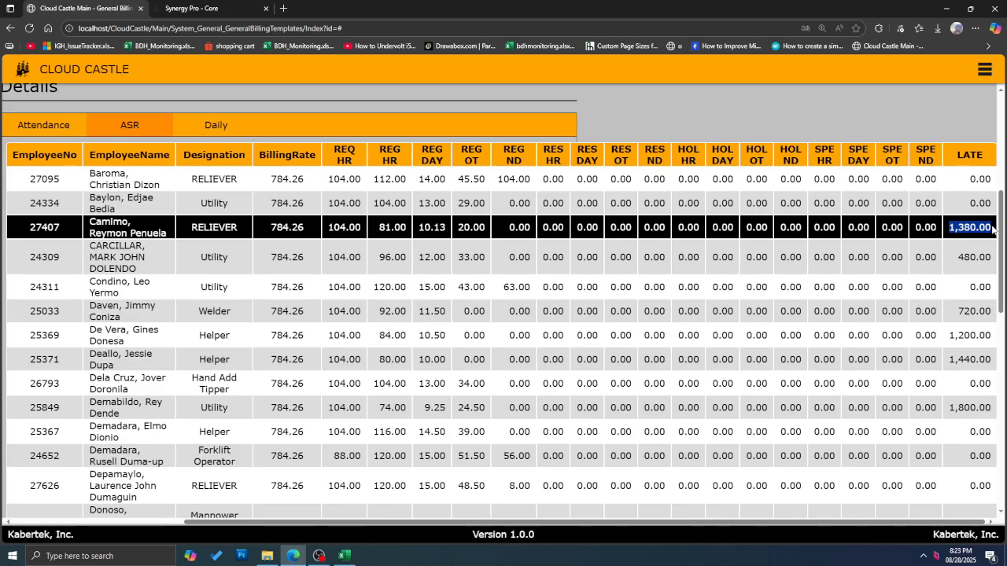
left_click(963, 226)
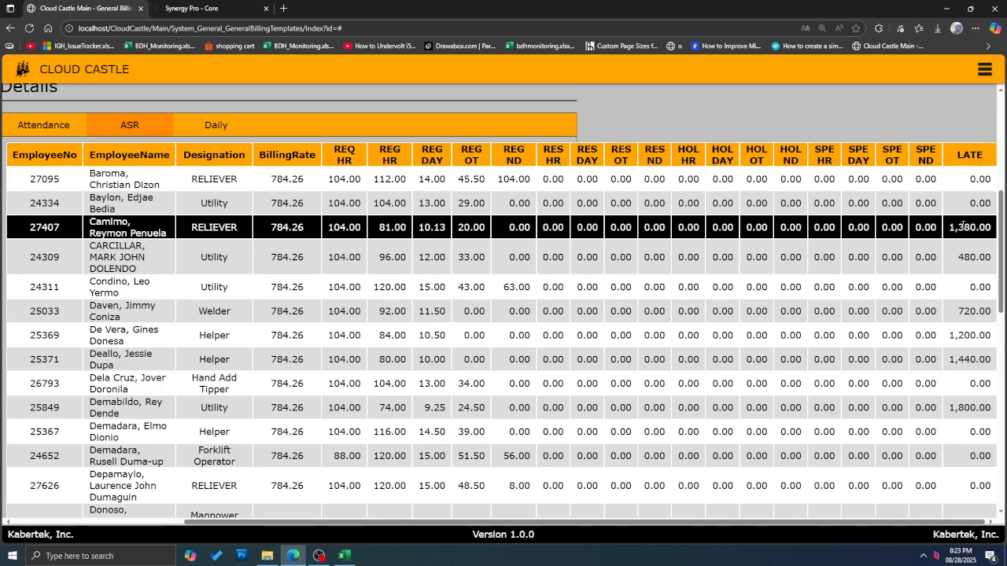
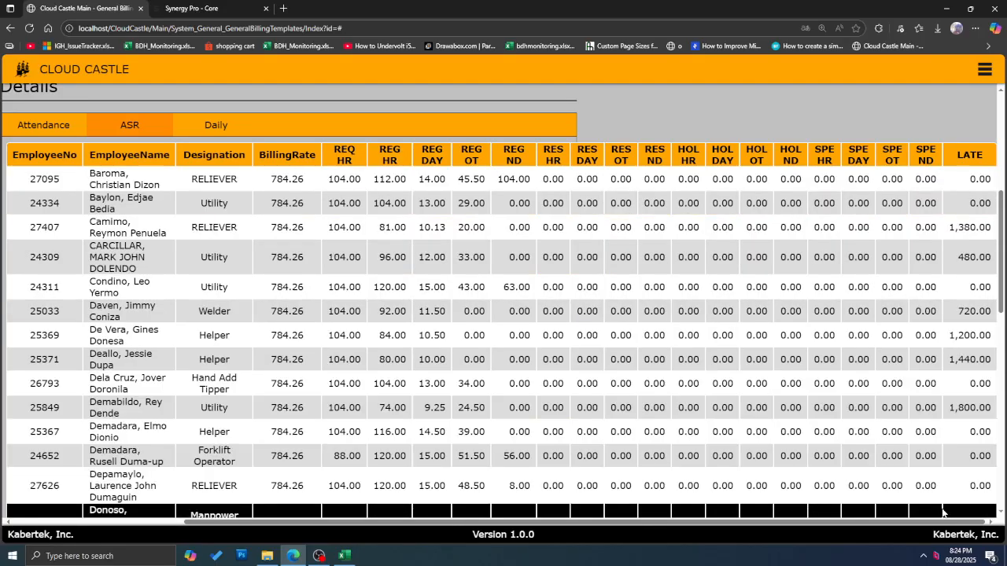
Step: Review the first employee rows of the ASR attendance table
scroll(942, 472, "down", 3)
scroll(870, 382, "up", 4)
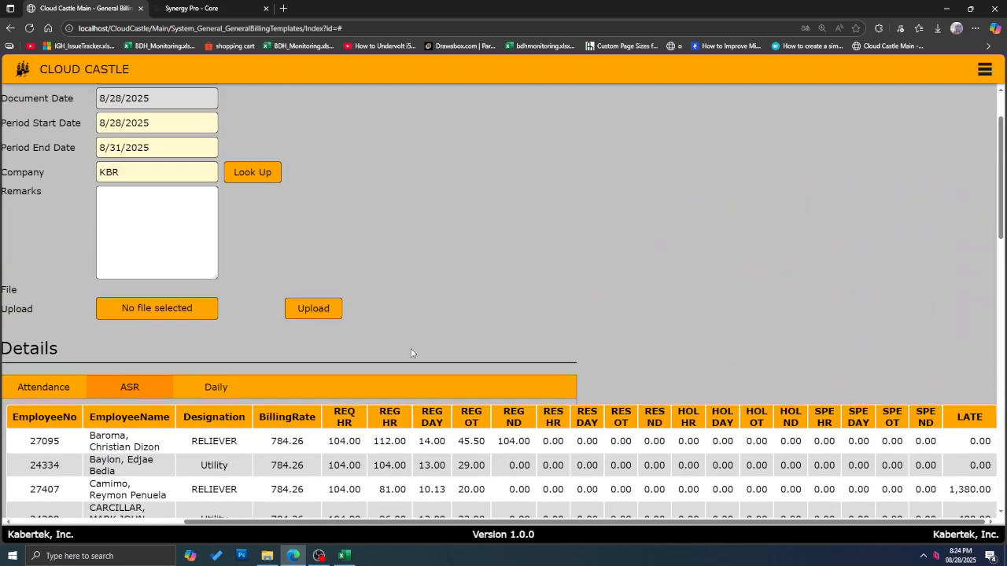
scroll(411, 352, "down", 3)
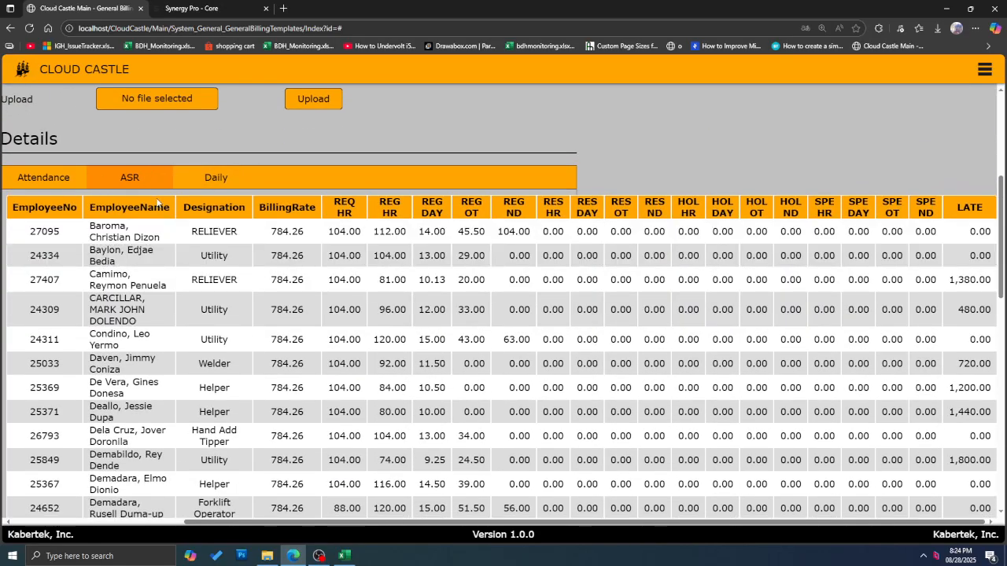
left_click_drag(224, 231, 904, 412)
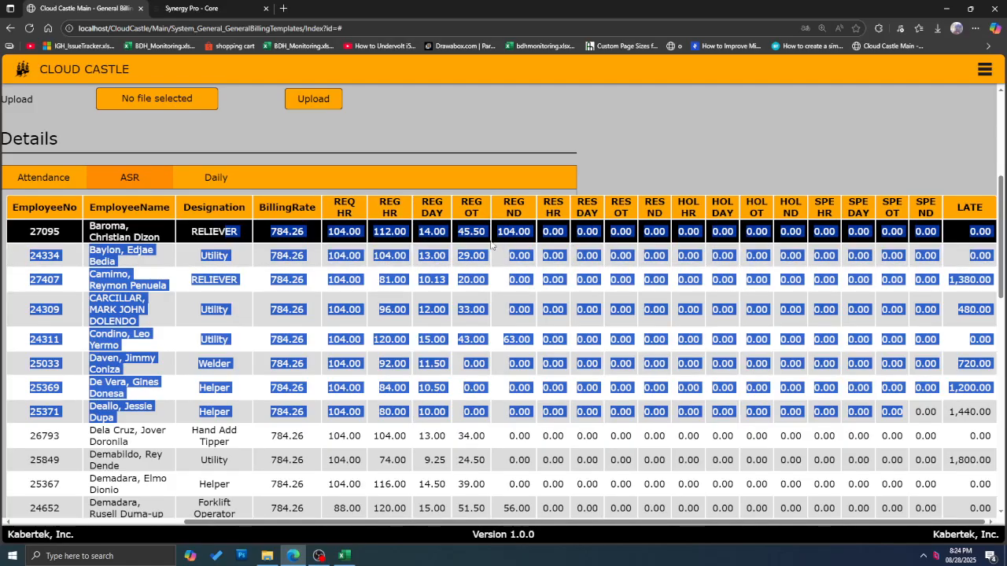
left_click(263, 254)
scroll(172, 254, "up", 2)
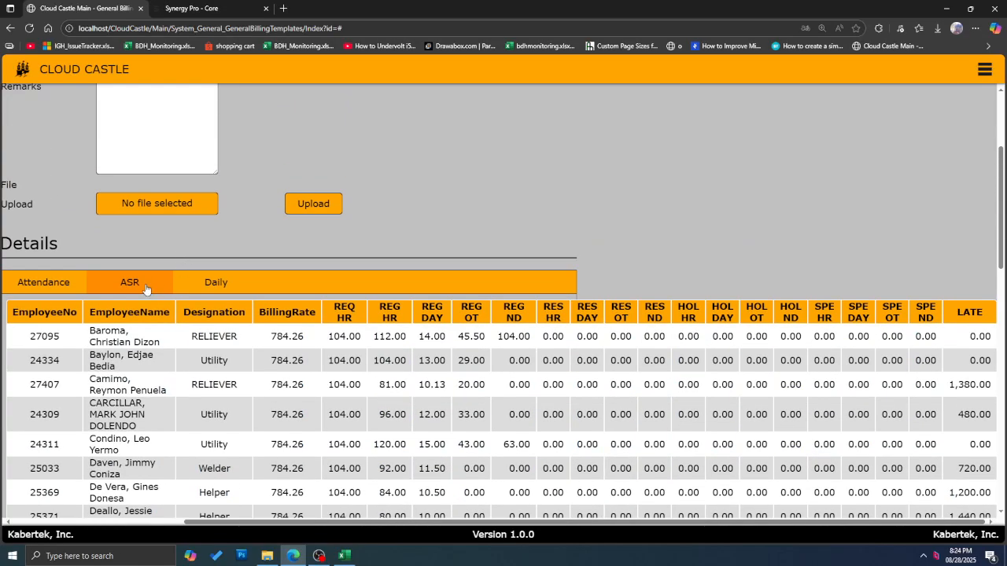
scroll(146, 289, "down", 1)
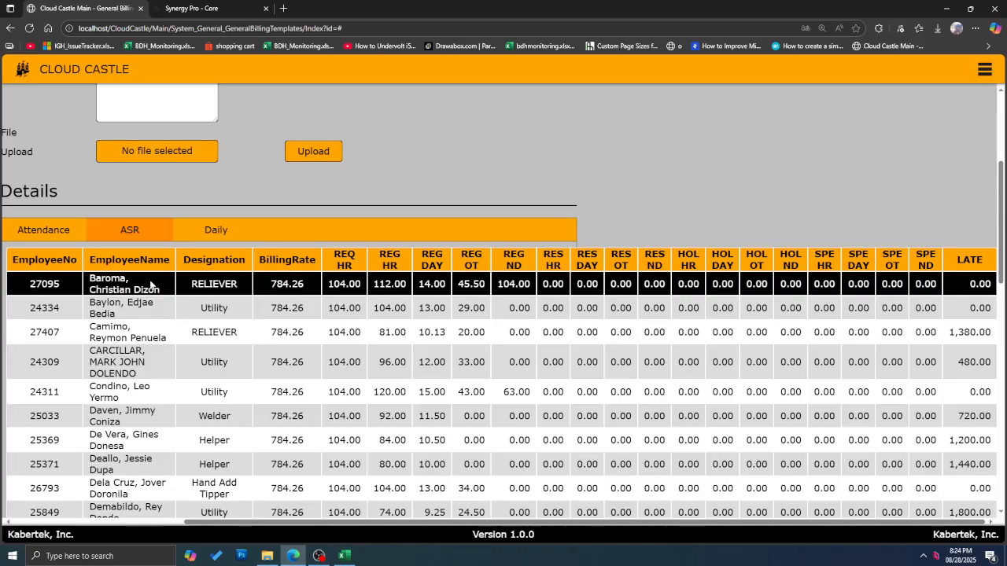
Step: Check the Daily invoice header and 479,693.95 total due, then save the template
left_click(212, 232)
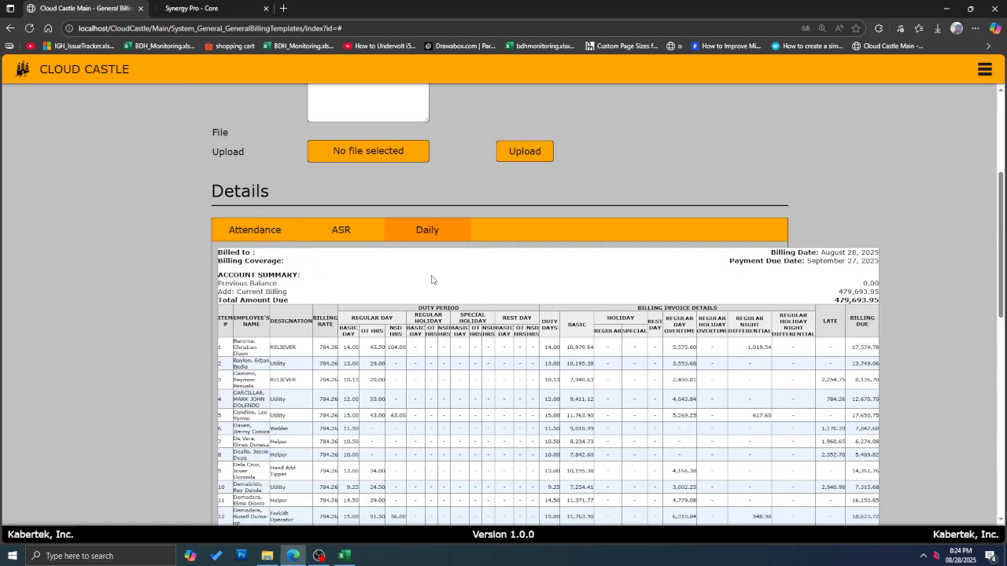
scroll(398, 281, "down", 2)
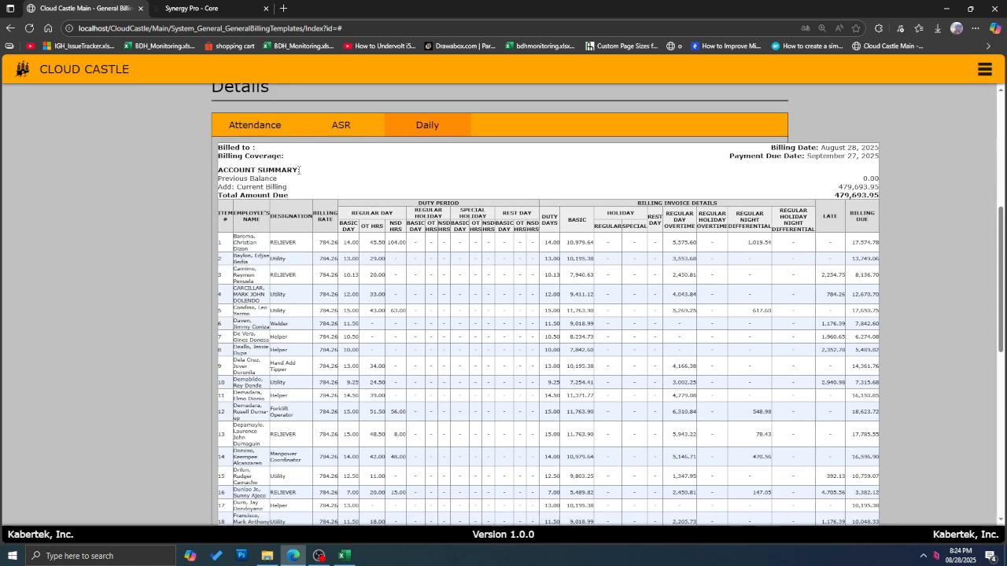
left_click_drag(250, 155, 876, 206)
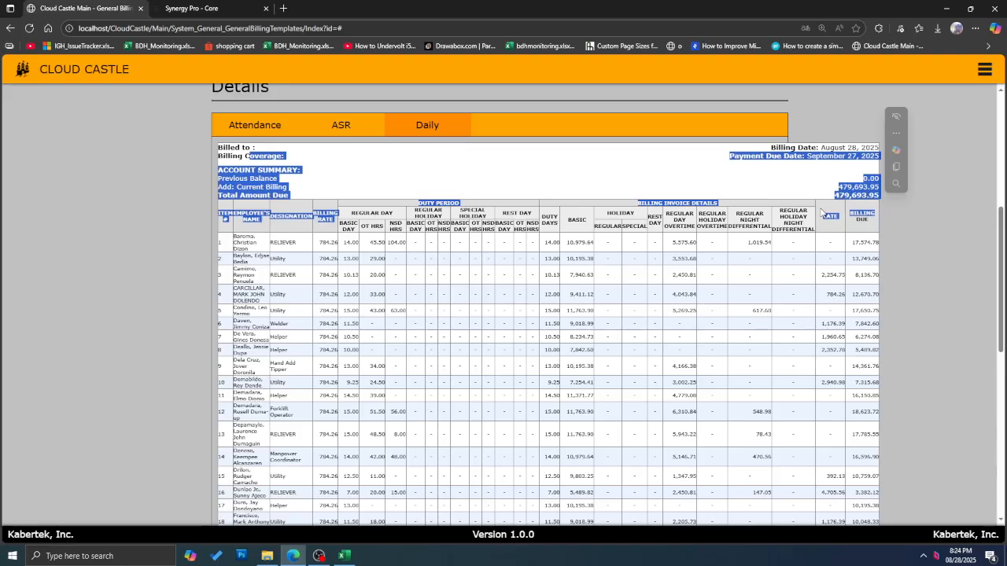
left_click(302, 152)
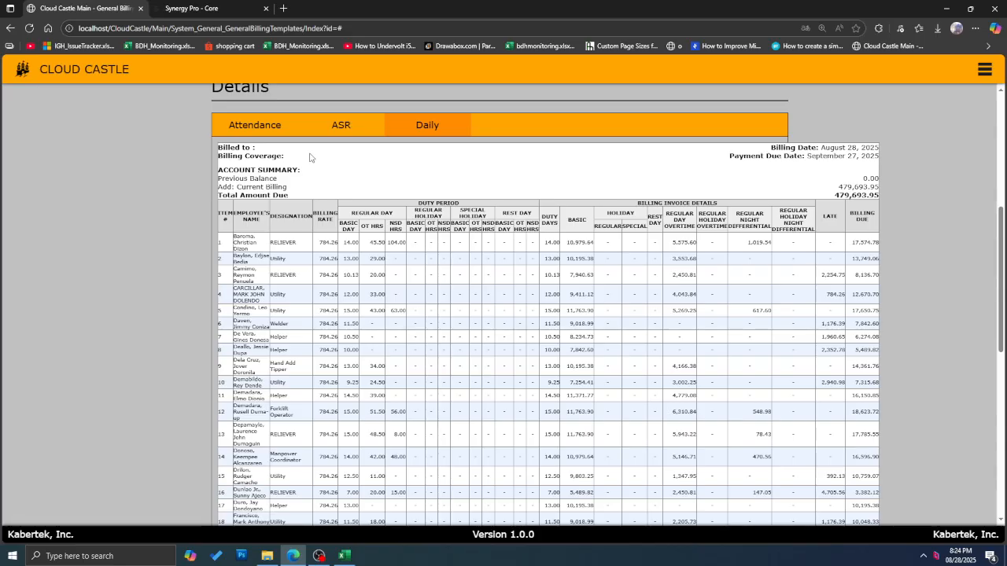
scroll(312, 153, "down", 1)
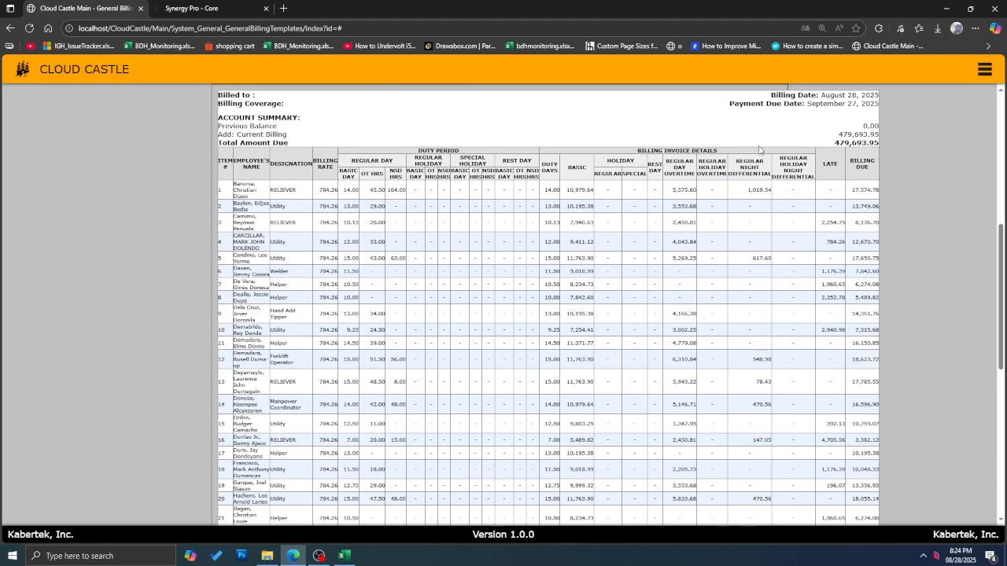
scroll(371, 123, "up", 3)
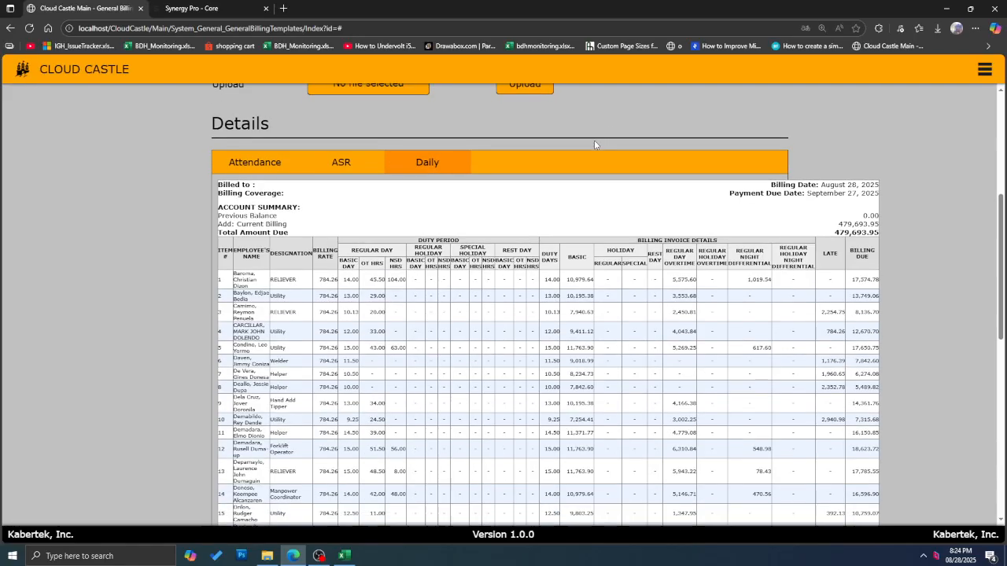
scroll(594, 140, "down", 6)
scroll(548, 235, "down", 5)
left_click(630, 497)
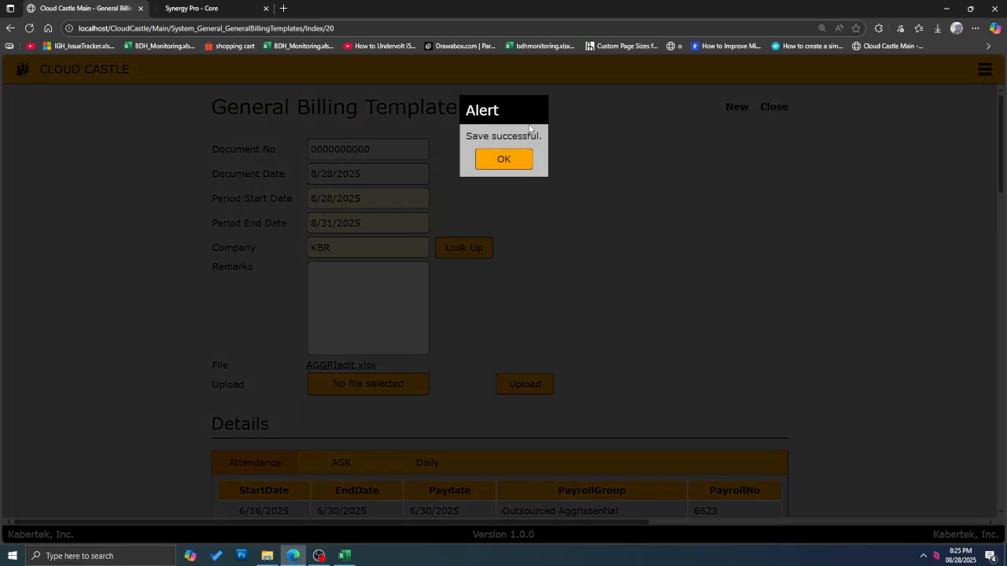
Step: Dismiss the save confirmation and confirm the Daily invoice is billed to Kabertek Inc
left_click(509, 162)
scroll(525, 236, "down", 3)
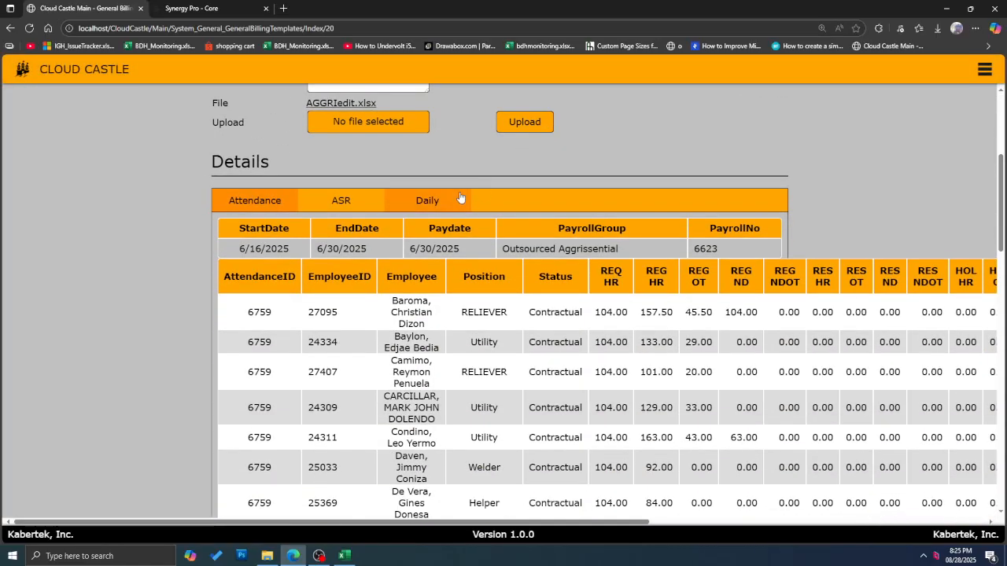
left_click(437, 207)
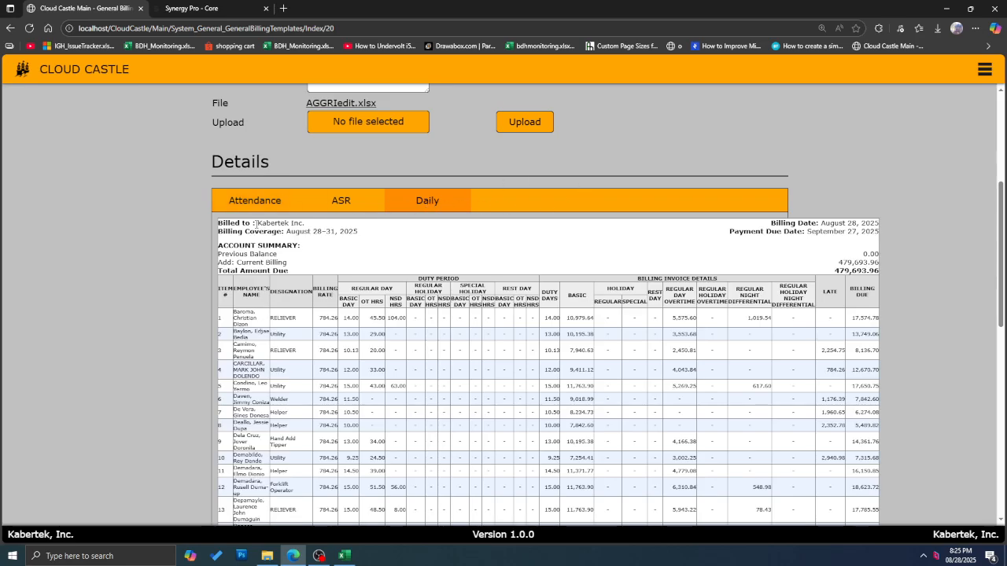
left_click_drag(256, 224, 317, 226)
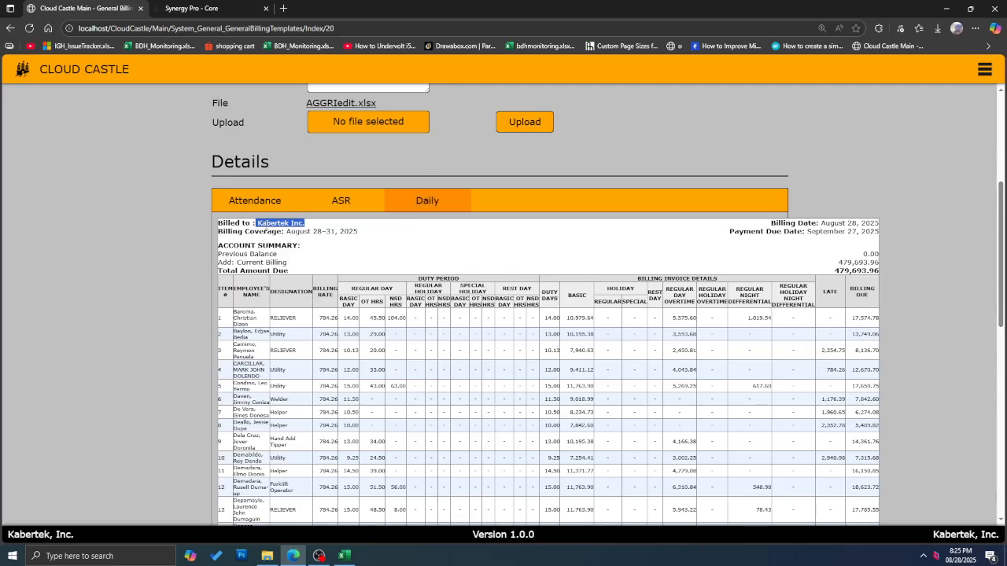
left_click(316, 235)
scroll(316, 235, "up", 3)
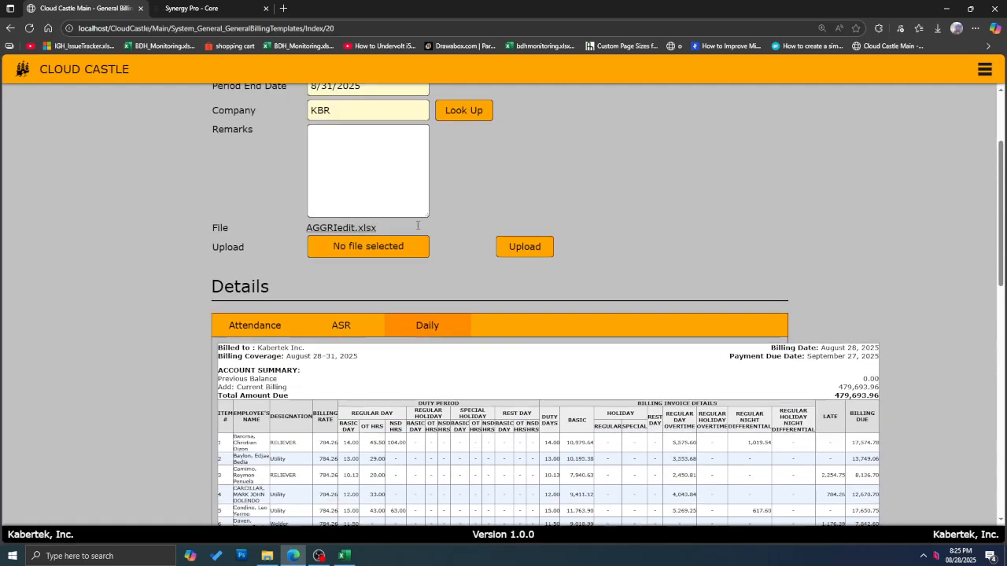
scroll(268, 291, "down", 3)
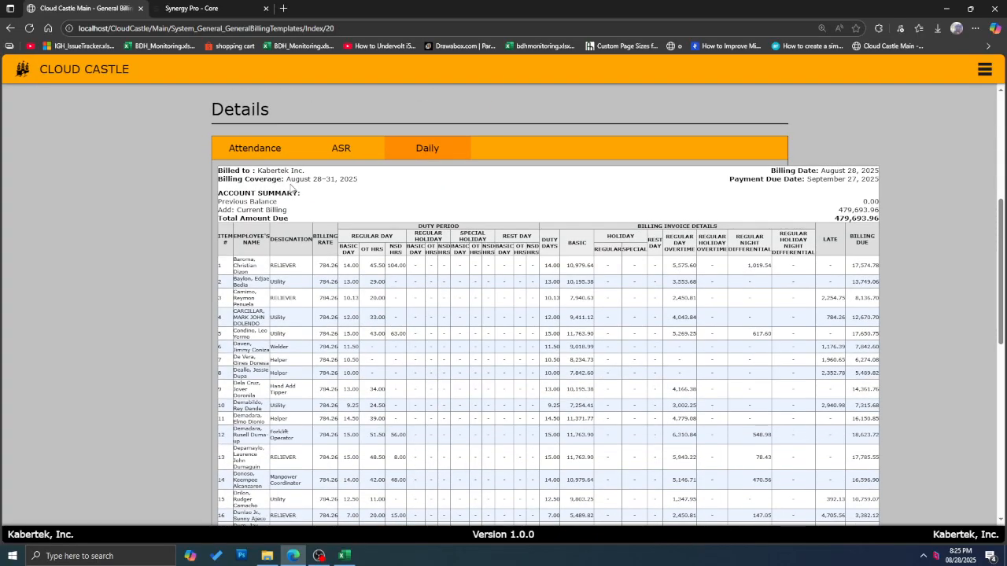
Step: Check coverage August 28–31, 2025, document date 8/28/2025 and due date September 27, 2025
left_click_drag(285, 179, 395, 182)
scroll(398, 197, "up", 4)
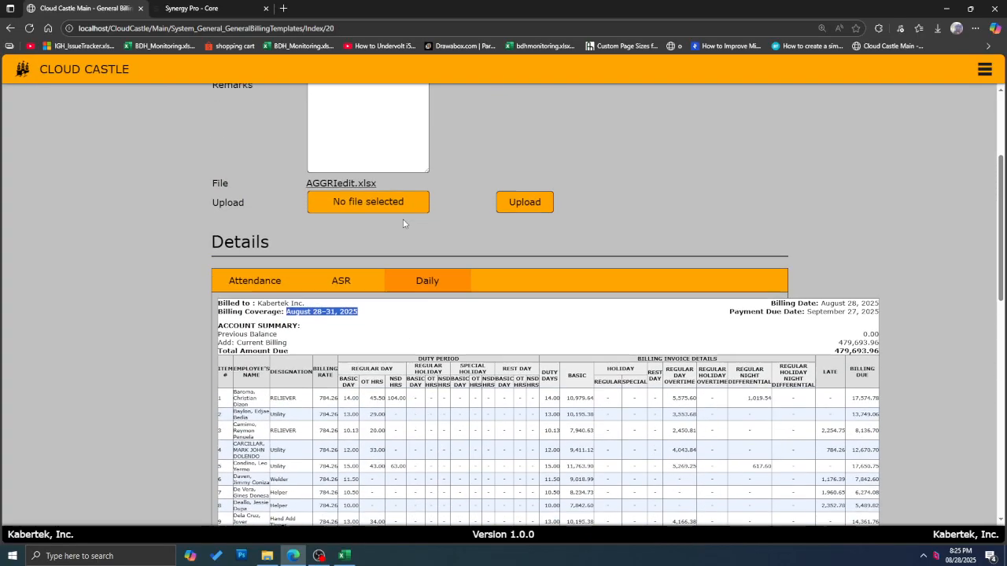
scroll(347, 204, "down", 3)
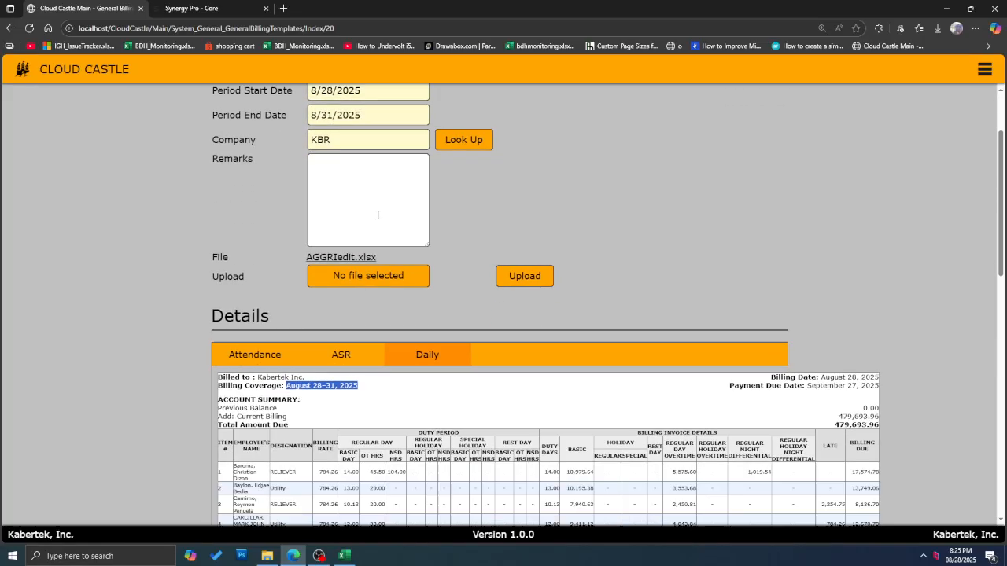
left_click_drag(822, 224, 902, 229)
scroll(787, 225, "up", 4)
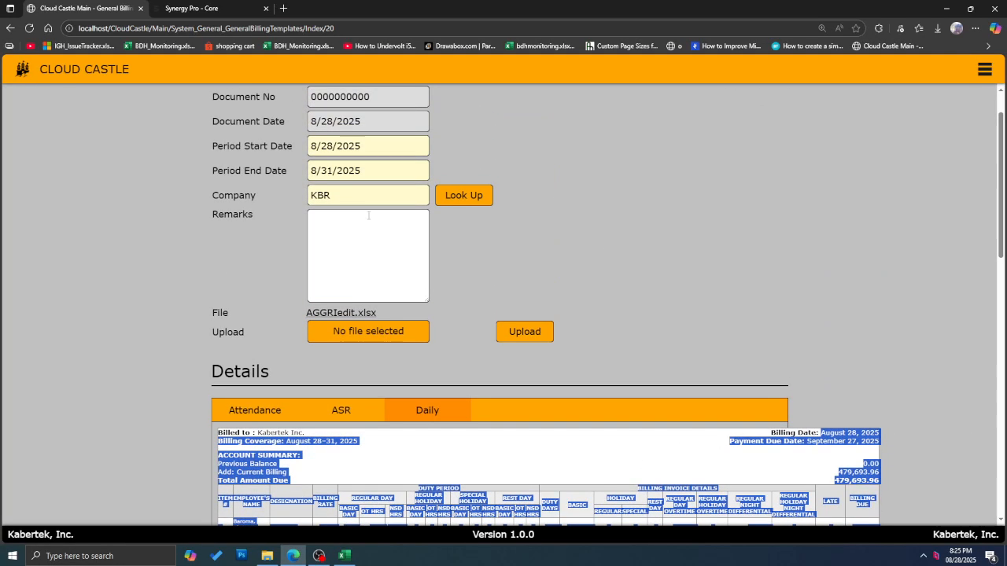
triple_click(364, 118)
scroll(945, 440, "down", 1)
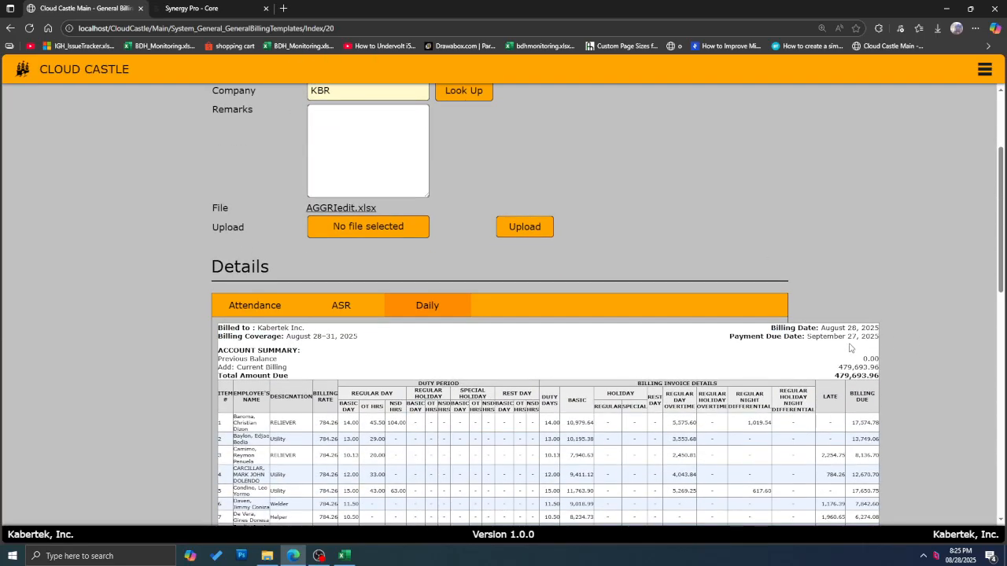
left_click_drag(806, 336, 879, 340)
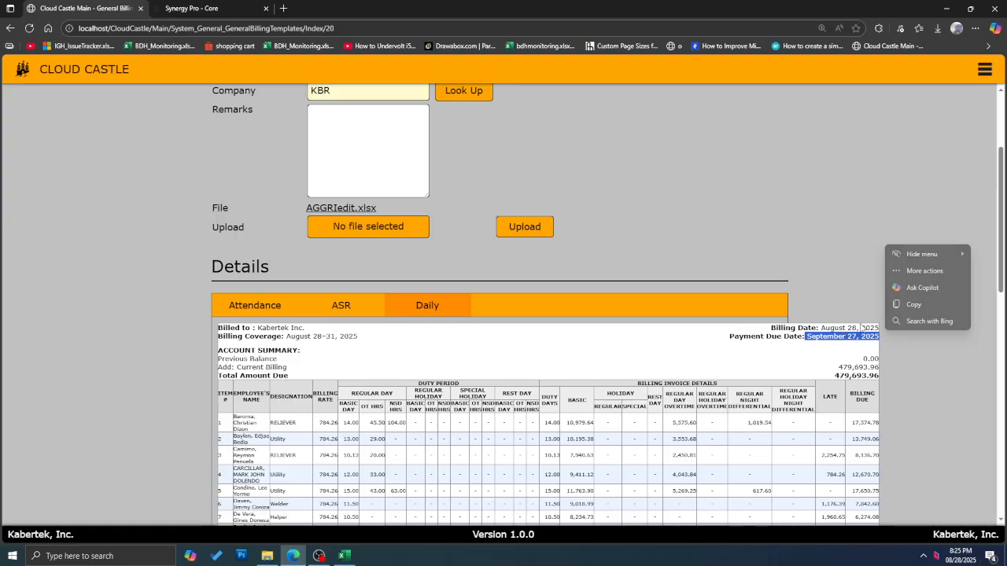
Step: Check the account summary amounts and the Current Billing of 479,693.96
scroll(430, 332, "down", 2)
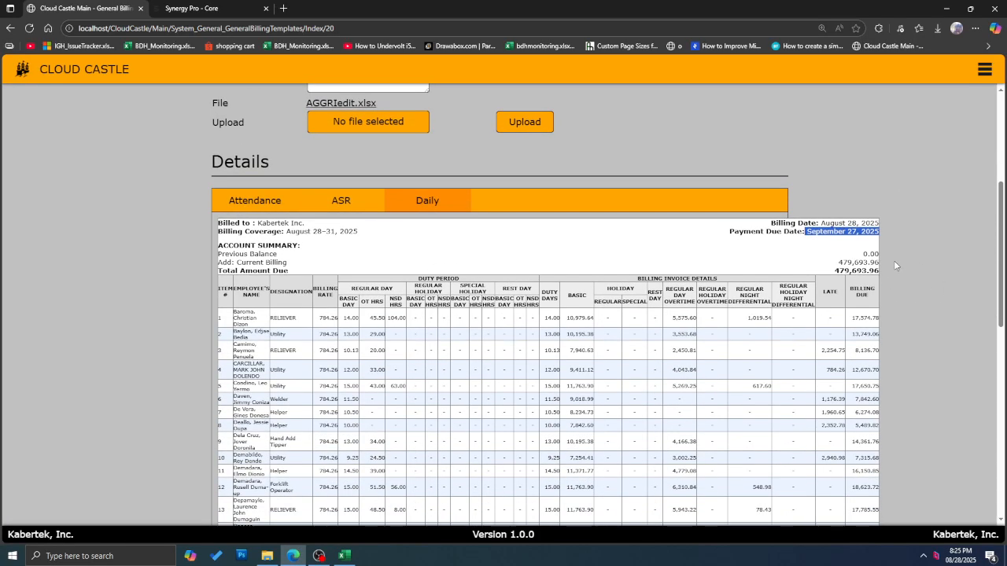
left_click_drag(862, 254, 882, 257)
left_click(854, 259)
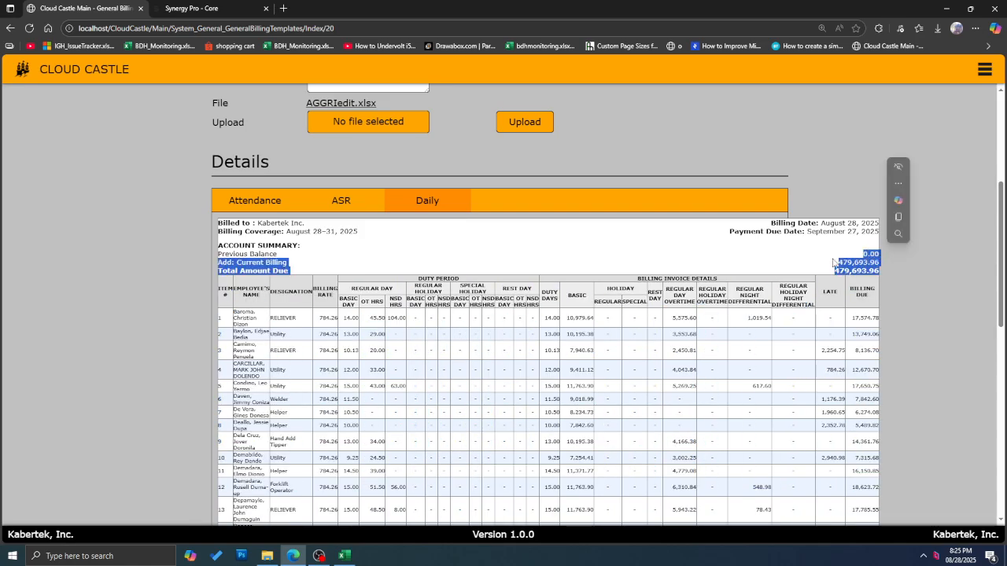
left_click(441, 305)
left_click_drag(238, 259, 287, 262)
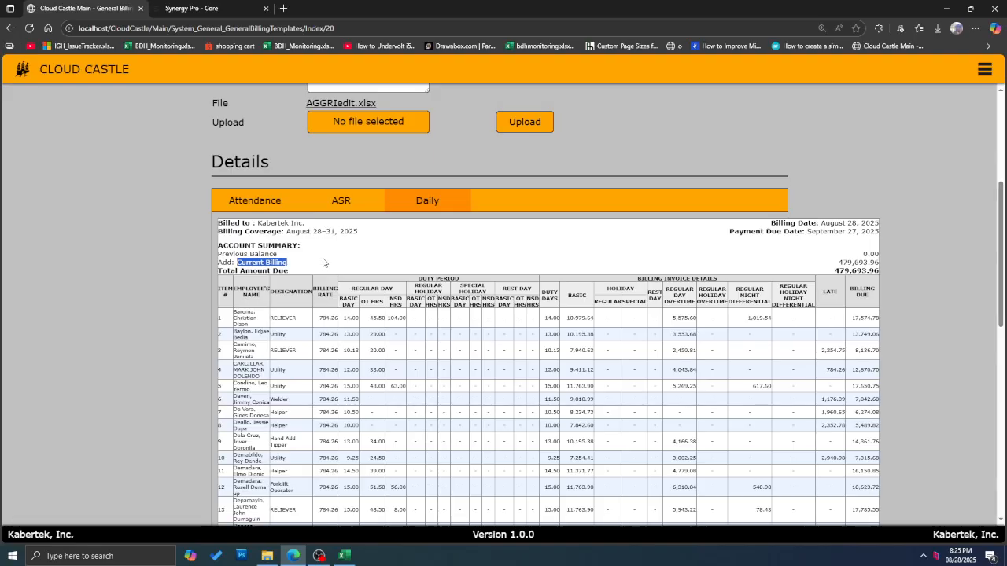
left_click_drag(826, 265, 884, 265)
Step: Select and review the Daily invoice header and employee rows
scroll(793, 288, "down", 7)
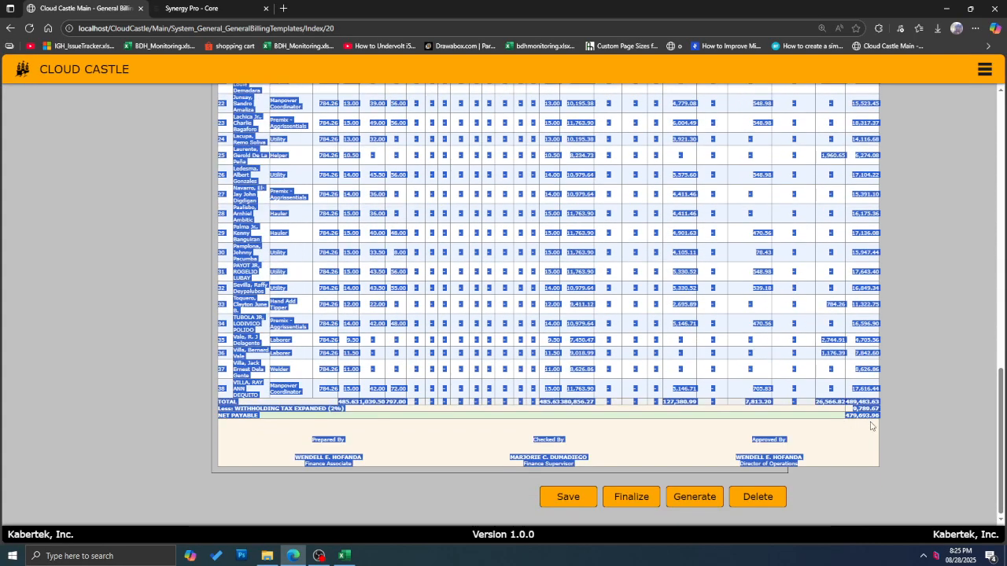
left_click(781, 281)
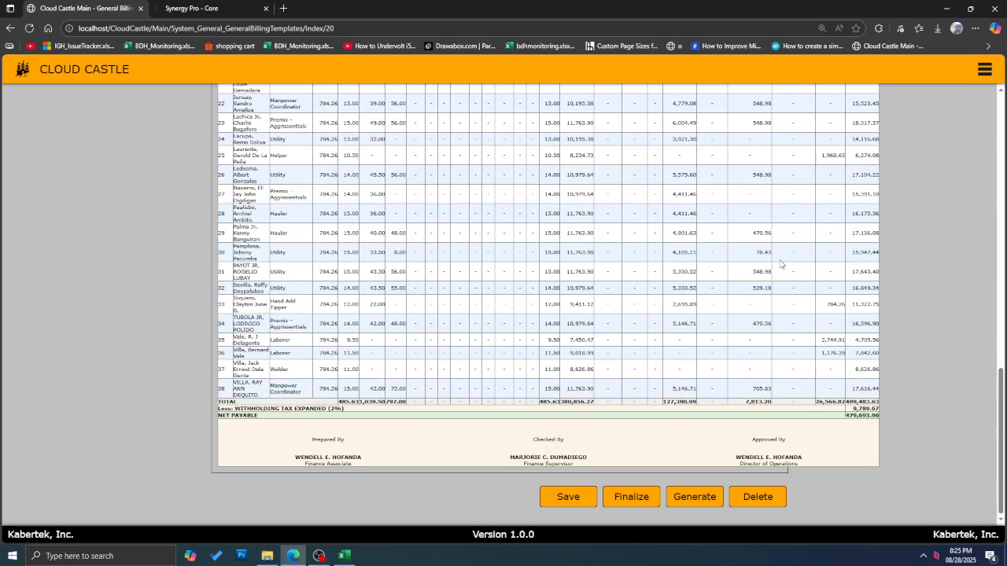
scroll(779, 267, "up", 8)
scroll(687, 258, "down", 1)
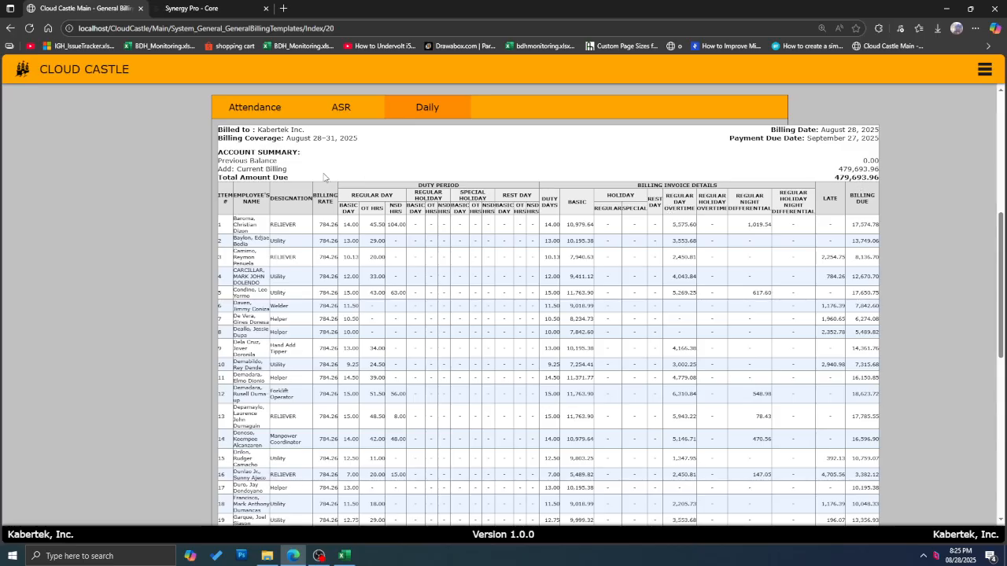
left_click_drag(221, 194, 218, 193)
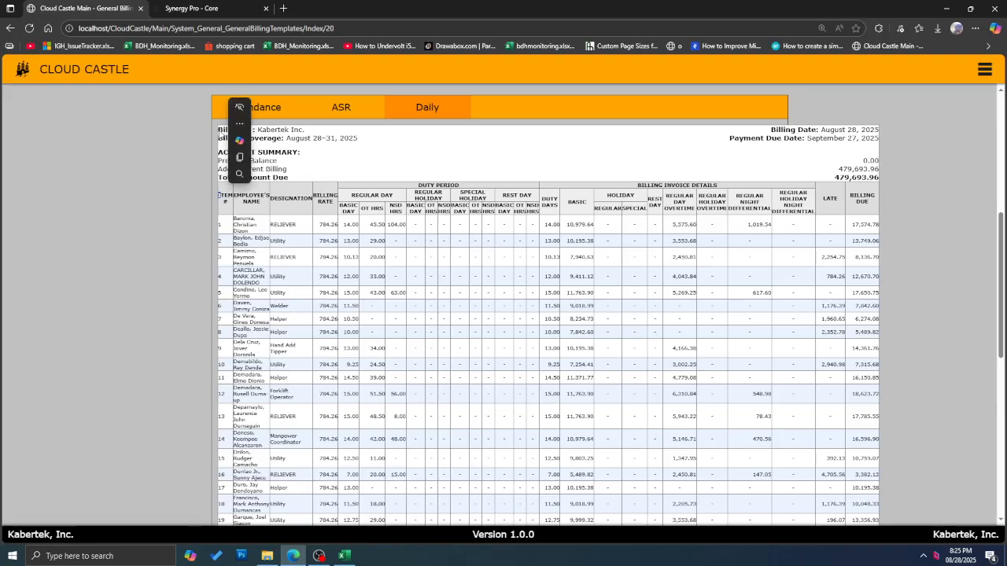
left_click_drag(218, 129, 720, 336)
scroll(713, 321, "down", 1)
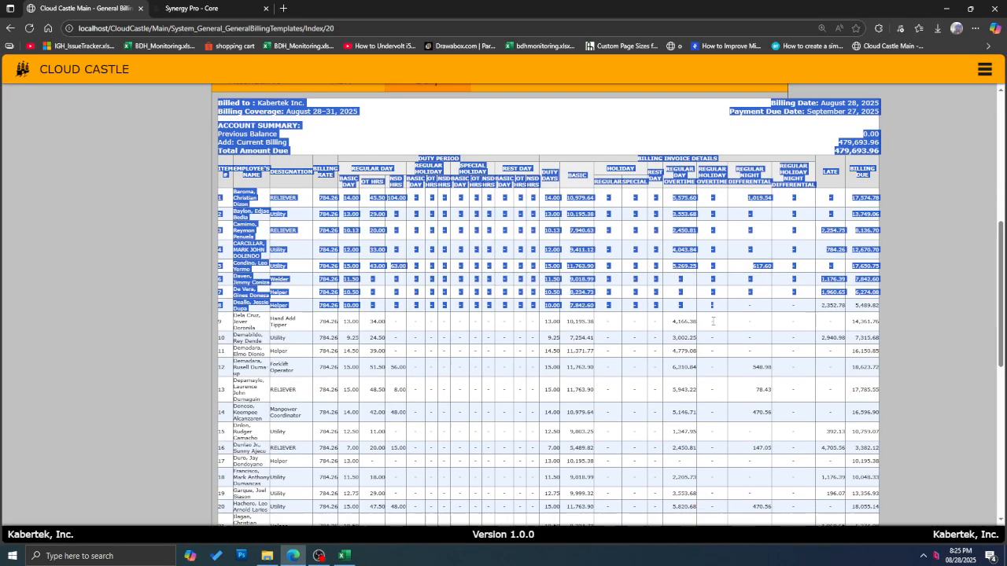
scroll(714, 321, "down", 7)
scroll(614, 328, "up", 5)
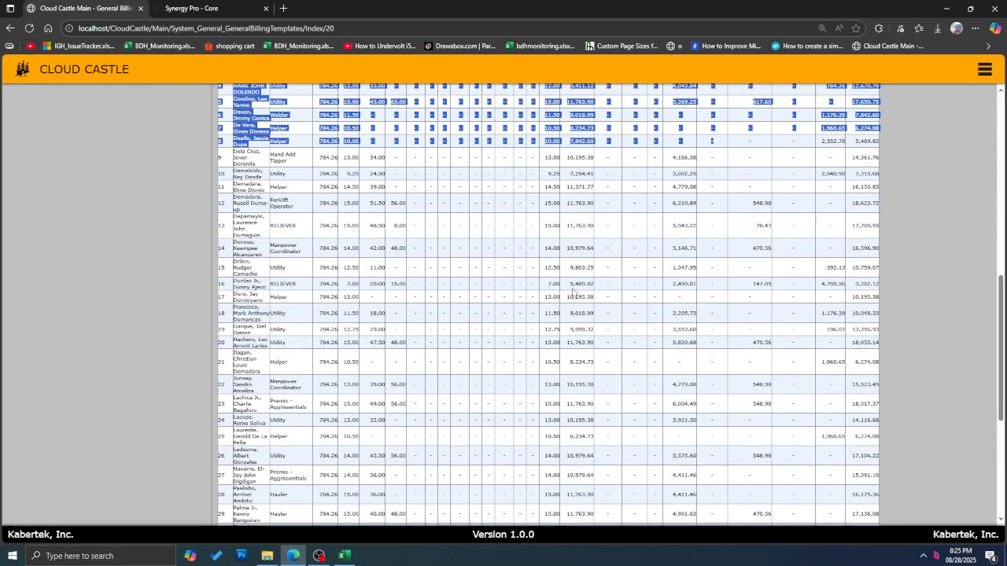
scroll(535, 261, "up", 2)
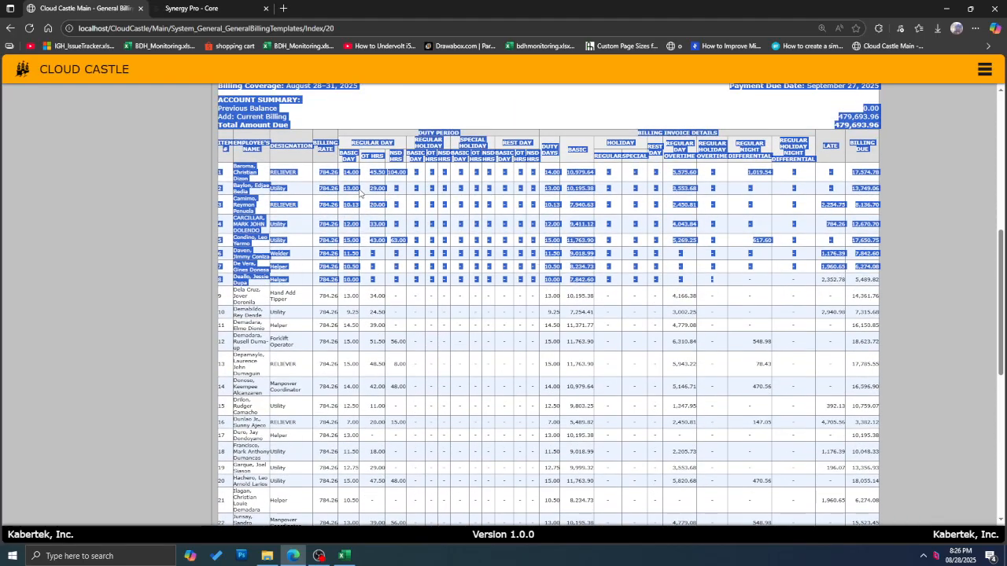
left_click(328, 202)
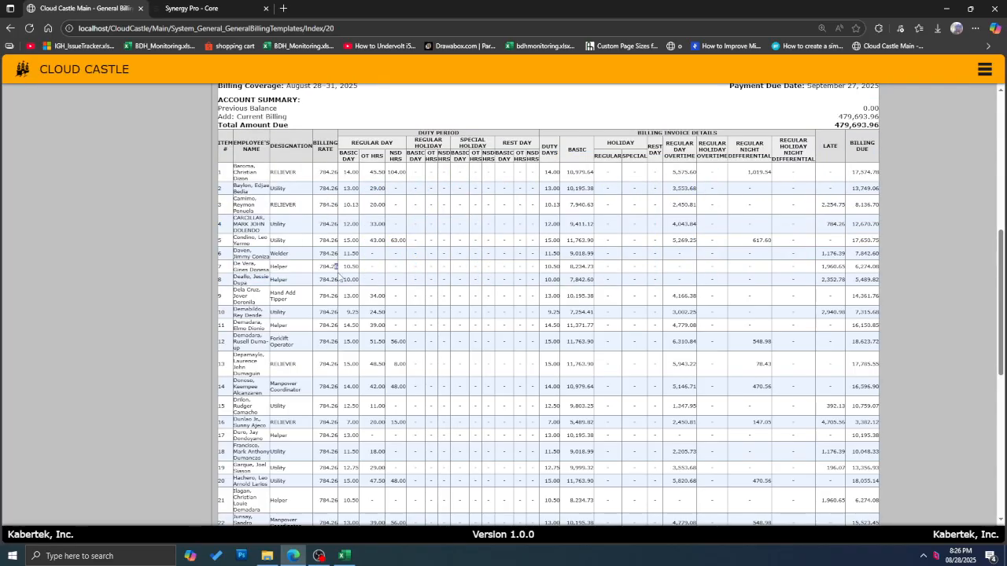
scroll(351, 304, "up", 2)
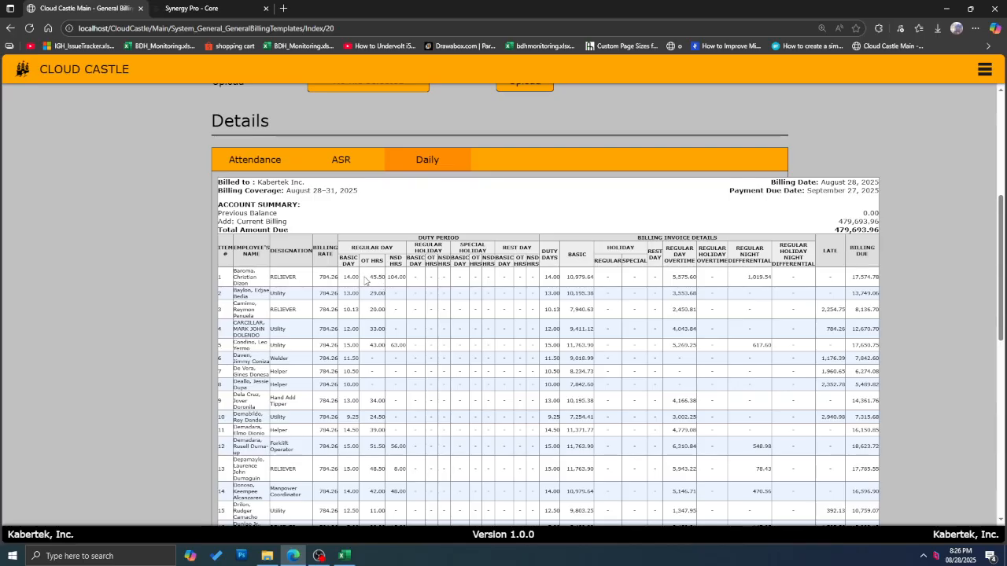
Step: Inspect row 1's overtime, holiday, rest-day and basic pay values, then return to the ASR table
left_click_drag(364, 277, 407, 277)
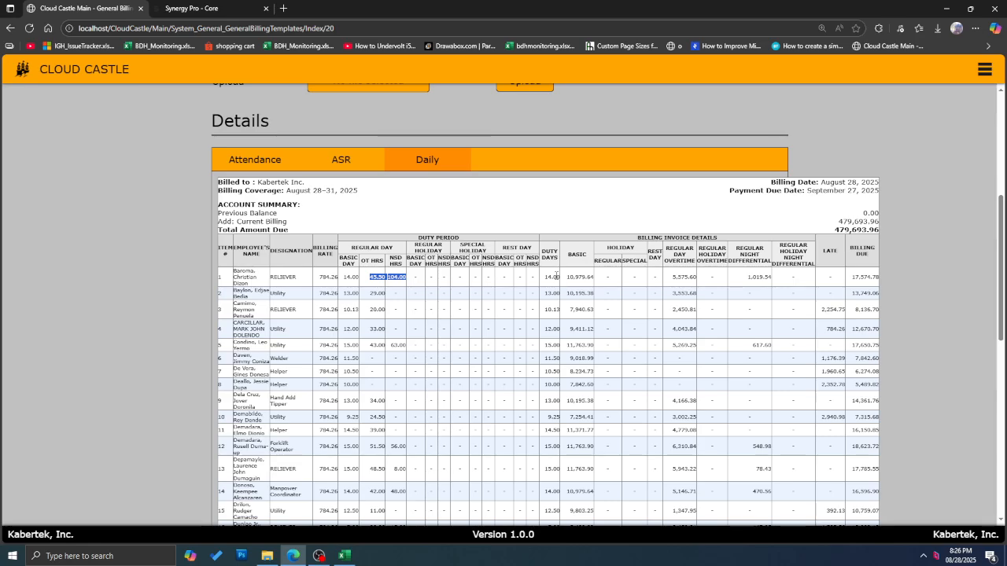
left_click_drag(394, 277, 551, 278)
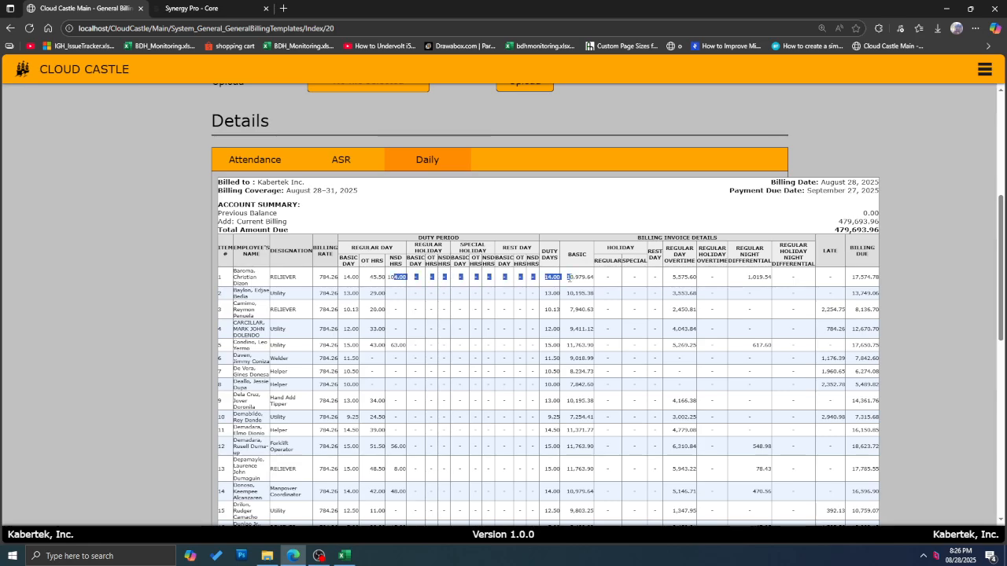
left_click_drag(487, 277, 562, 278)
left_click(536, 306)
left_click_drag(578, 283, 648, 280)
left_click(582, 280)
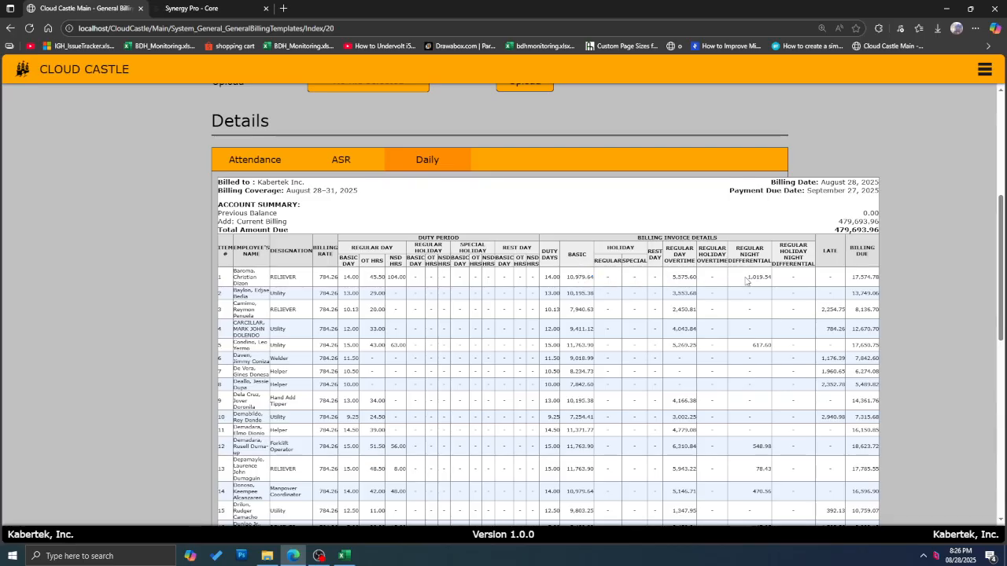
left_click(343, 162)
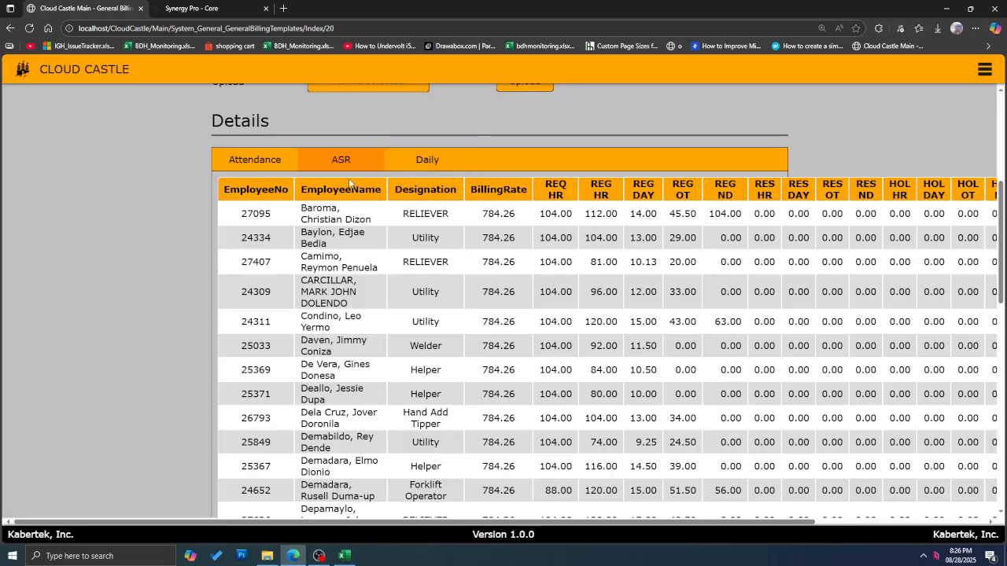
Step: On the Daily invoice, check the billing due, 9,789.67 withholding tax, 479,693.96 net payable and signatories
left_click(449, 164)
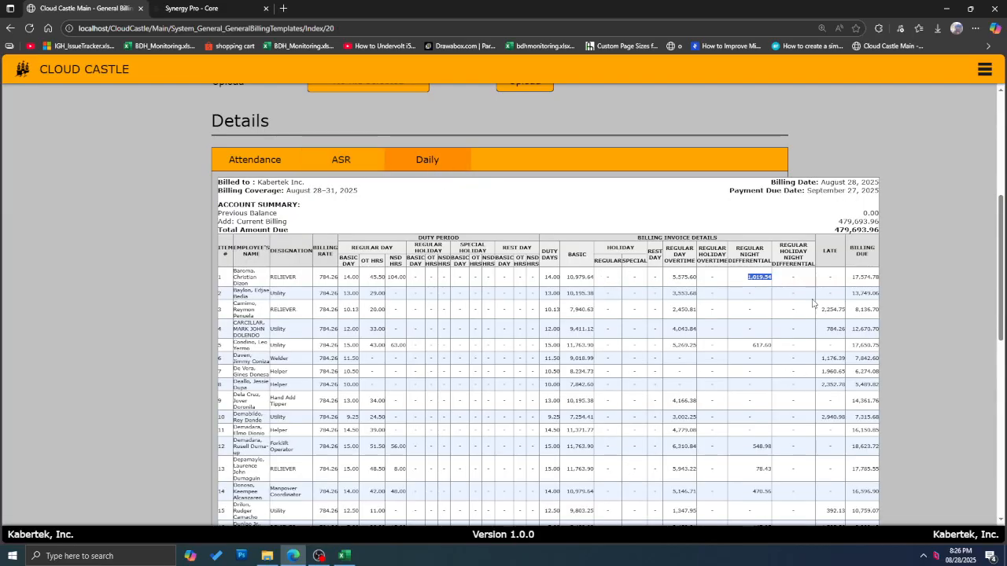
left_click_drag(862, 277, 876, 285)
scroll(853, 181, "down", 3)
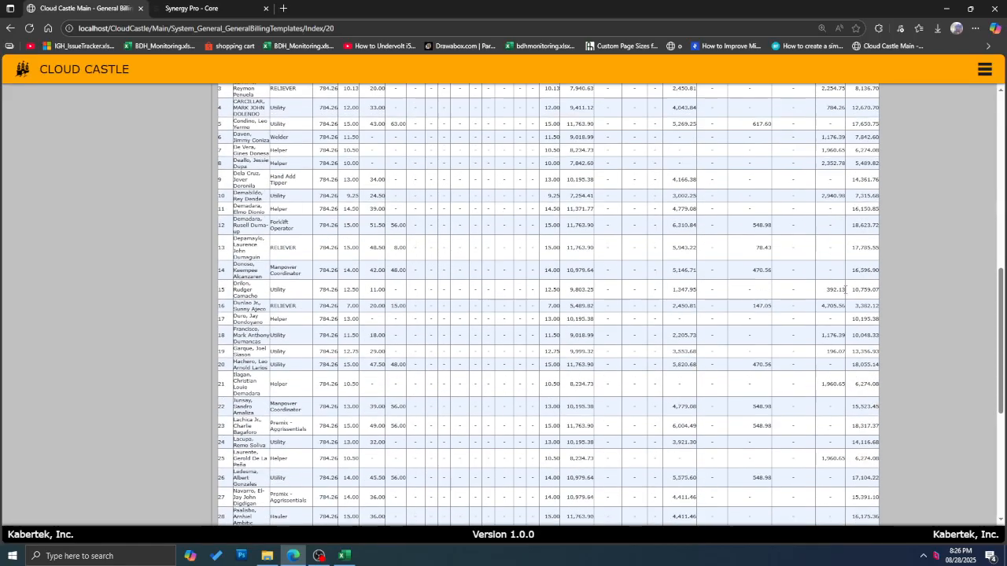
scroll(853, 180, "down", 4)
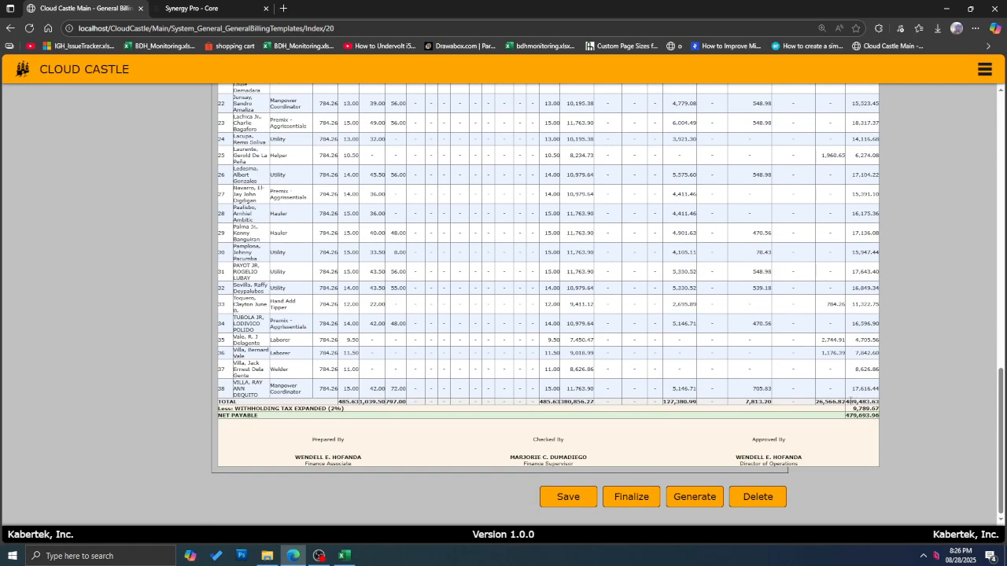
left_click_drag(865, 401, 891, 403)
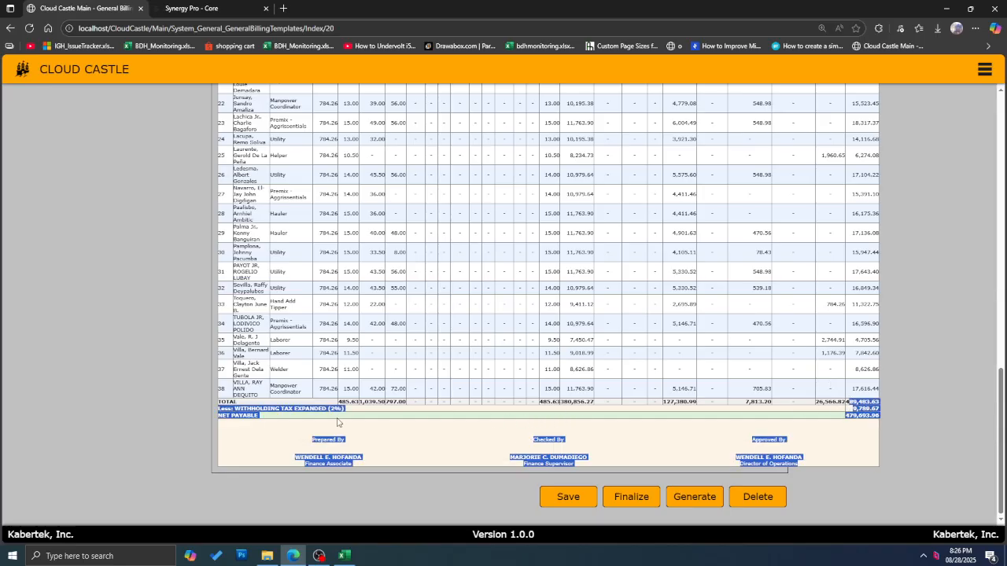
left_click(294, 408)
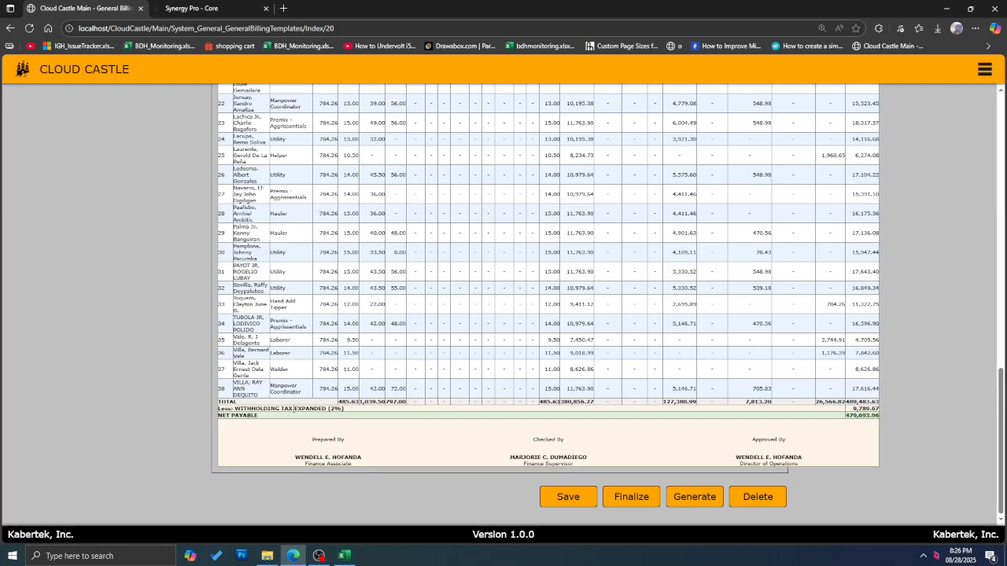
left_click_drag(350, 413, 896, 400)
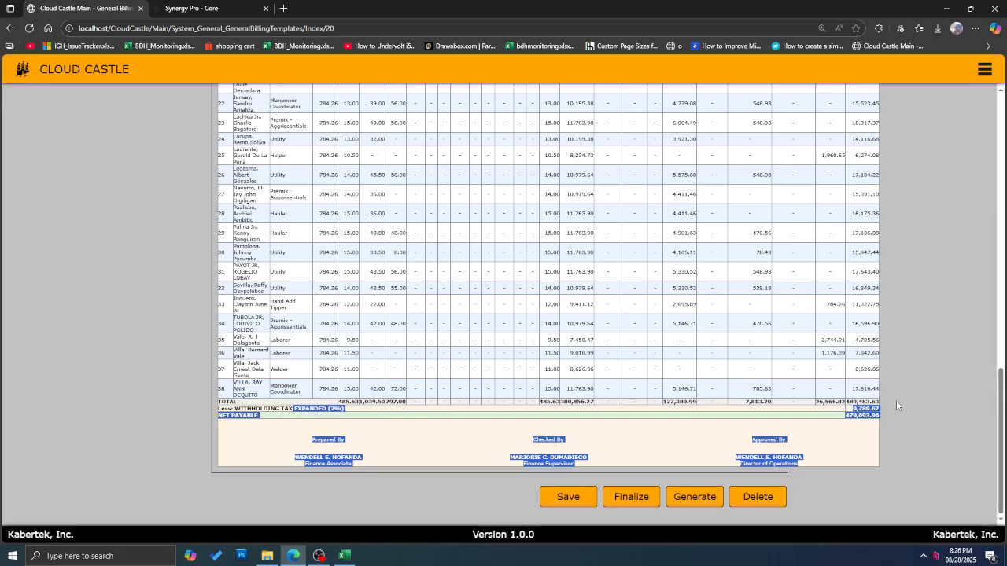
left_click(347, 408)
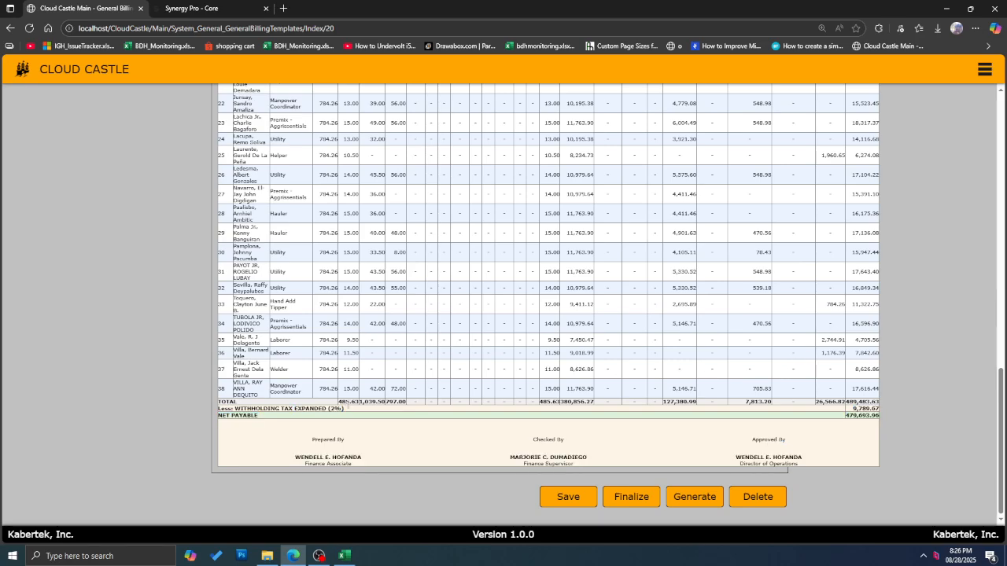
Step: Check the 2% WTAX and signatory parameters in Maintenance > Hotel > Setup, then go back
left_click(983, 69)
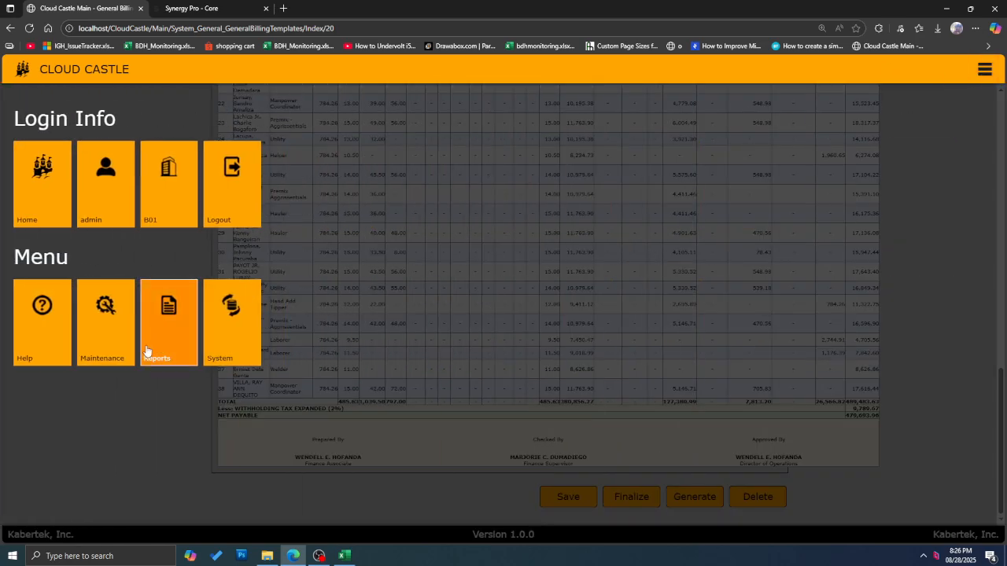
left_click(134, 362)
left_click(230, 375)
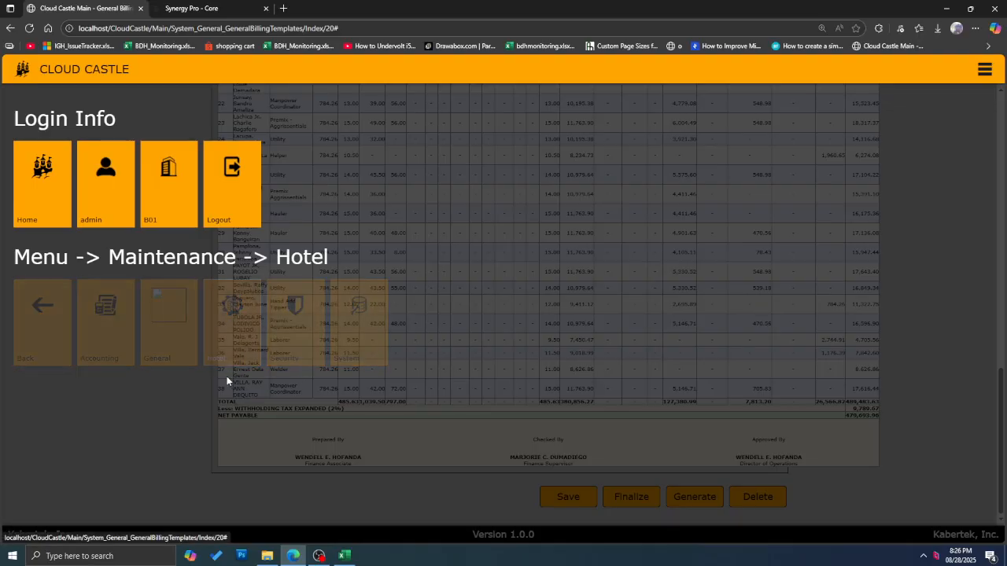
scroll(187, 402, "down", 1)
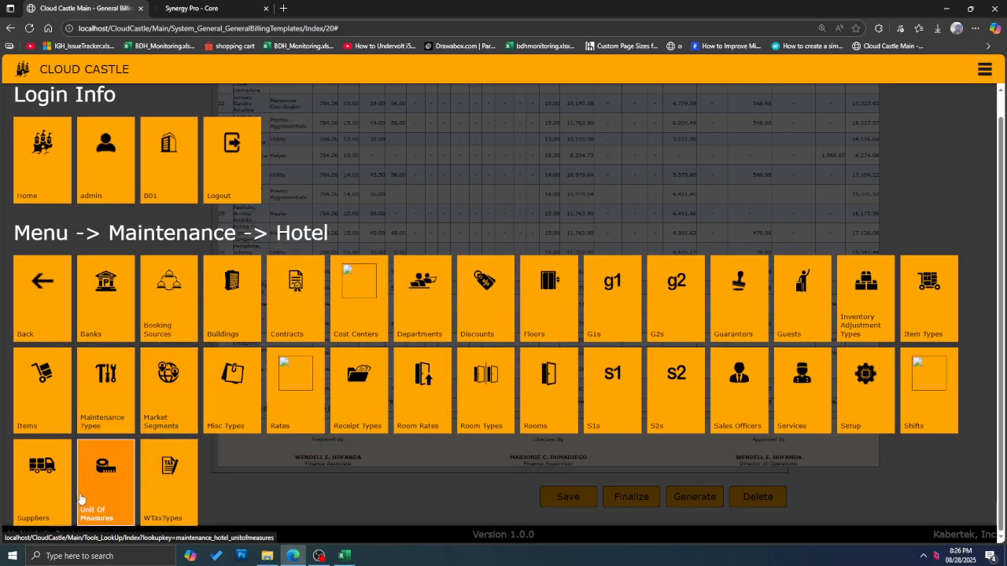
left_click(840, 411)
scroll(499, 333, "down", 10)
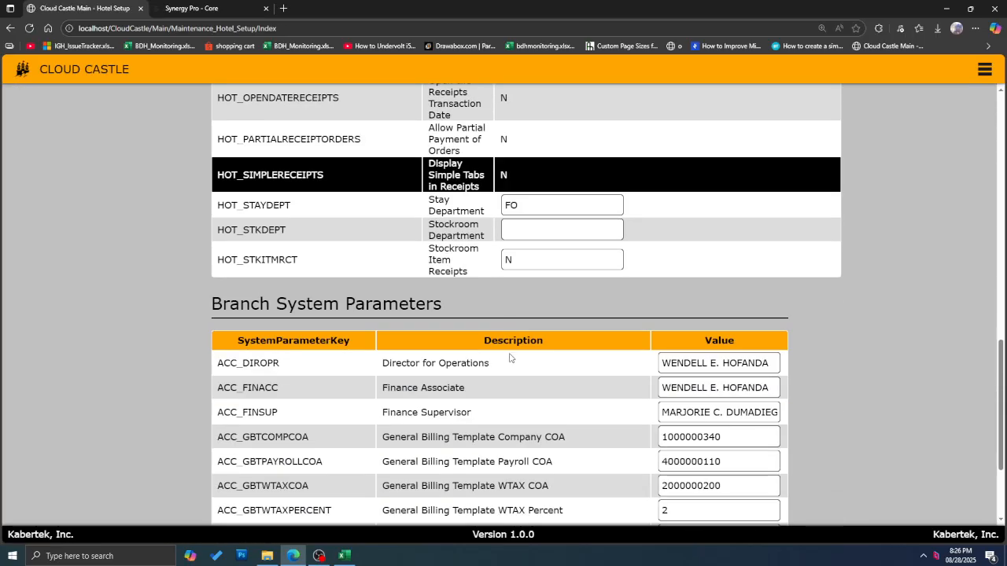
scroll(509, 358, "up", 3)
scroll(580, 335, "down", 3)
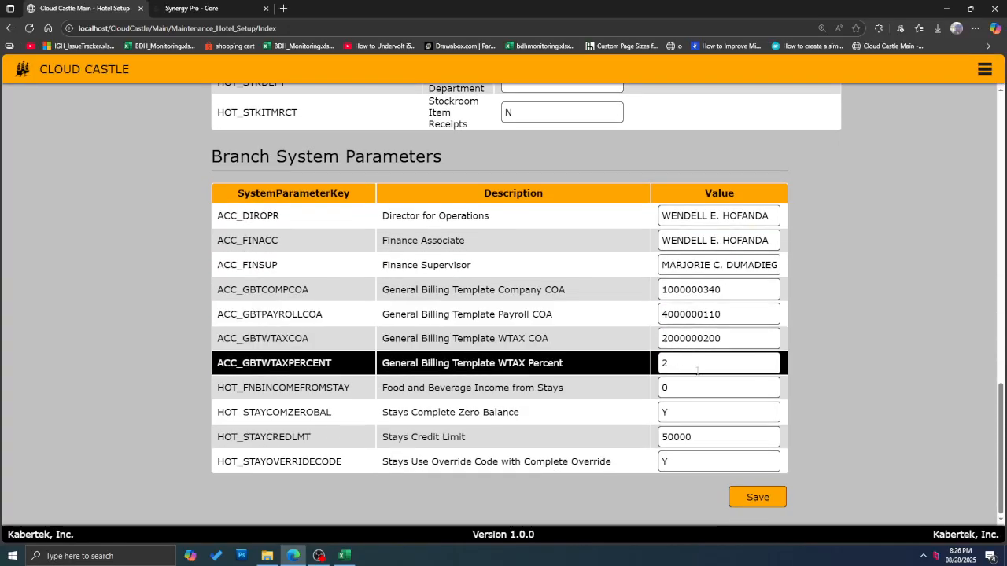
left_click_drag(696, 367, 301, 385)
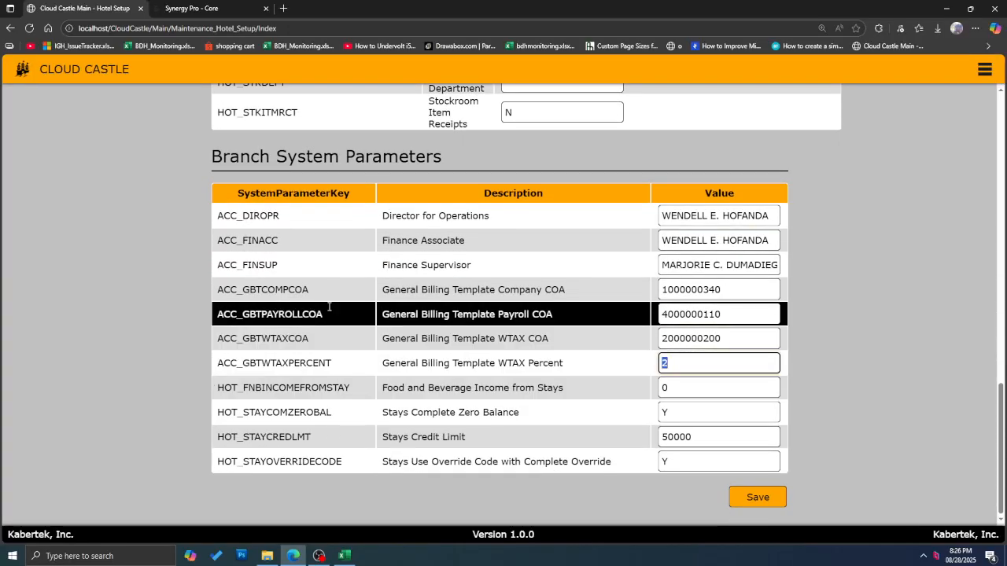
scroll(889, 111, "up", 4)
scroll(892, 111, "up", 2)
left_click(11, 29)
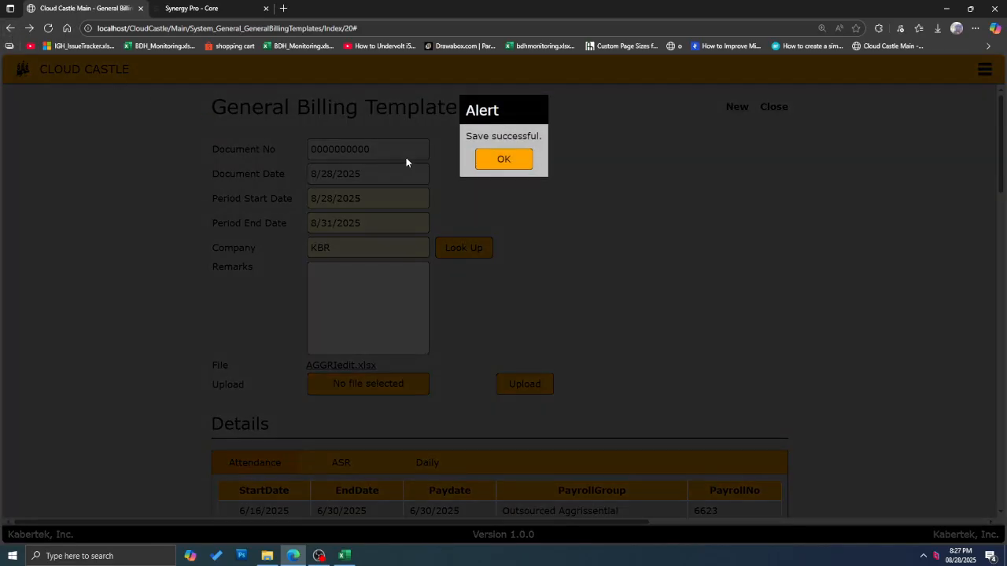
Step: Dismiss the Save successful alert and scroll through the Daily account summary and employee billing table
left_click(511, 159)
scroll(598, 236, "down", 9)
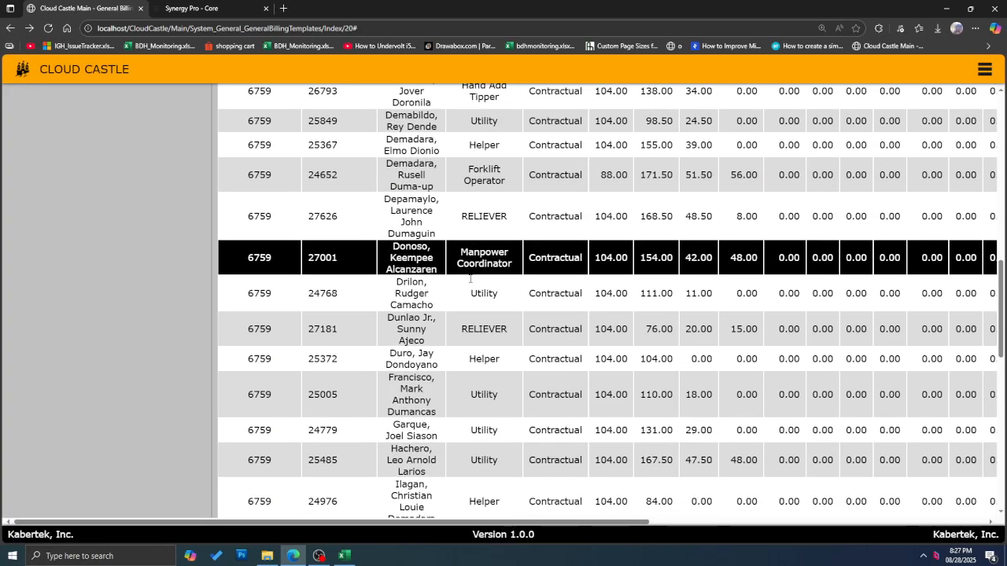
scroll(505, 301, "up", 6)
scroll(504, 301, "up", 1)
left_click(431, 307)
scroll(584, 279, "down", 15)
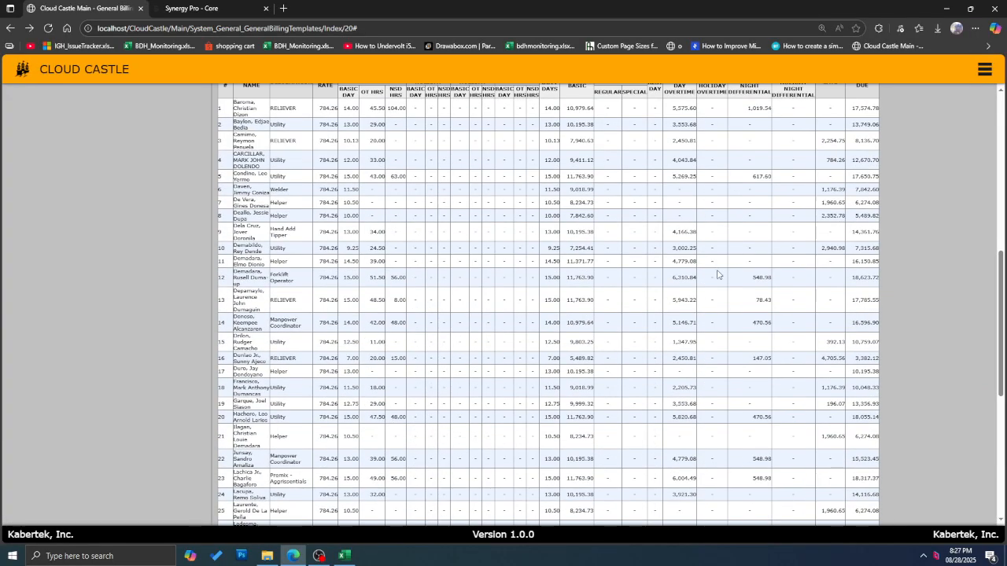
scroll(598, 277, "up", 10)
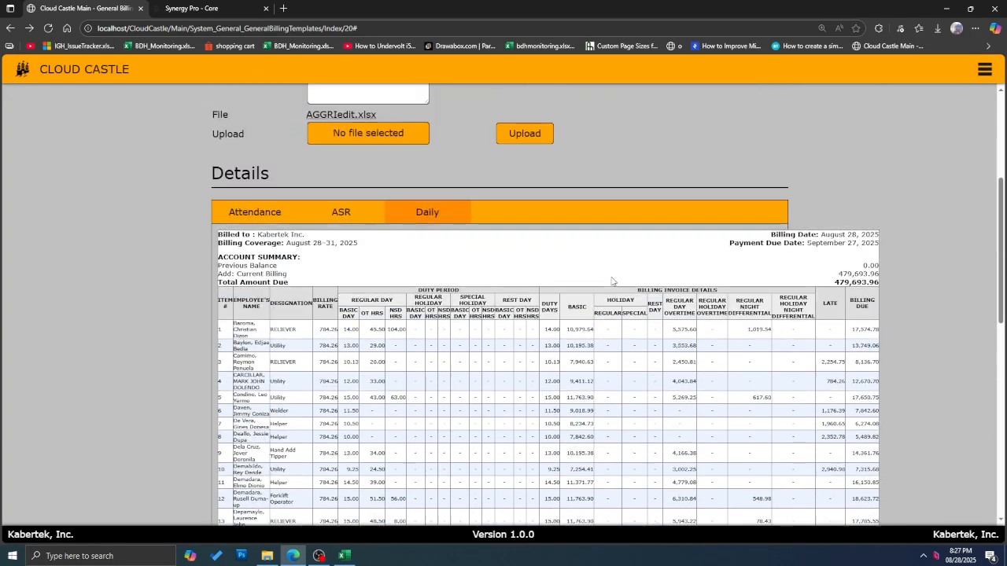
scroll(605, 277, "down", 12)
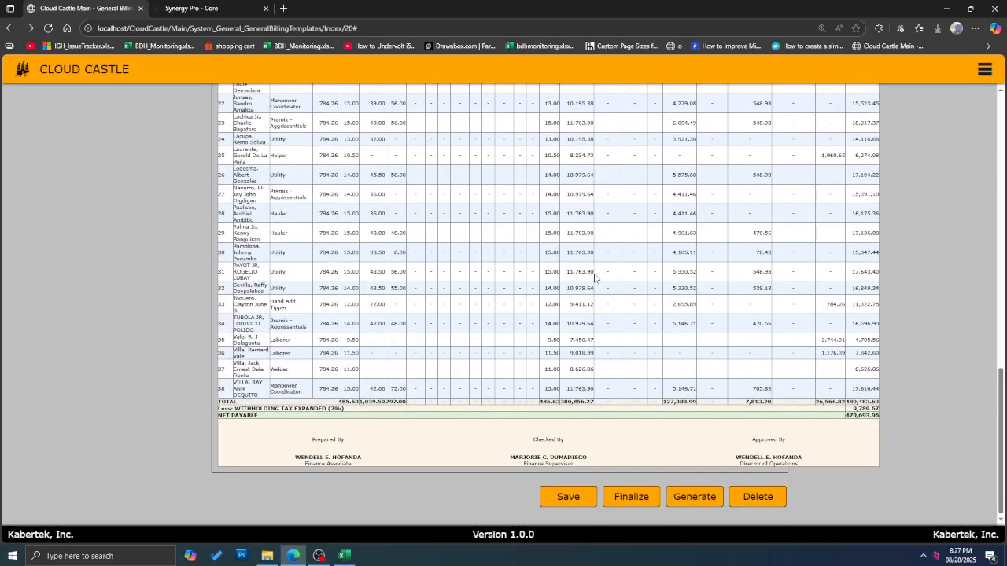
scroll(592, 284, "up", 3)
scroll(592, 283, "down", 3)
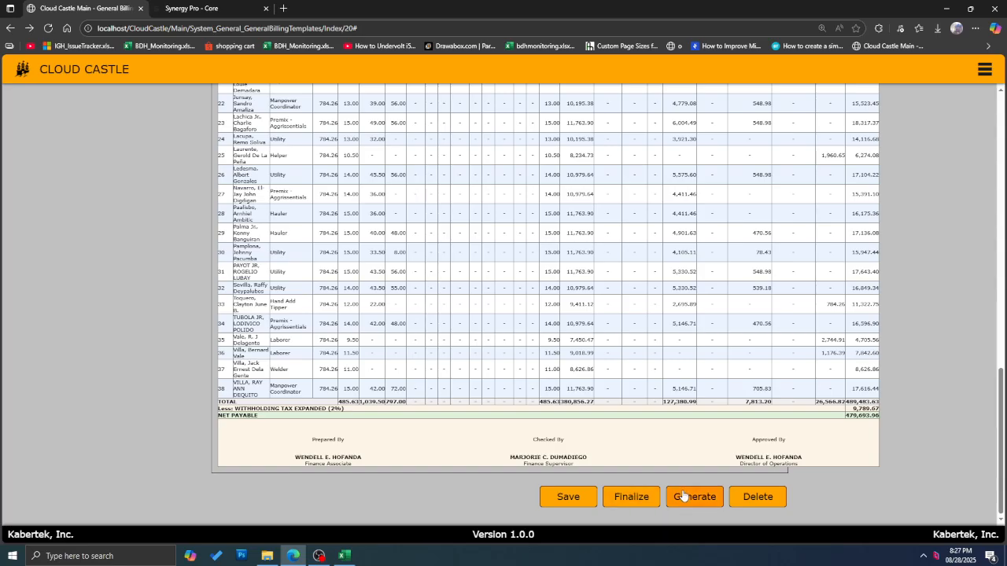
scroll(655, 488, "up", 11)
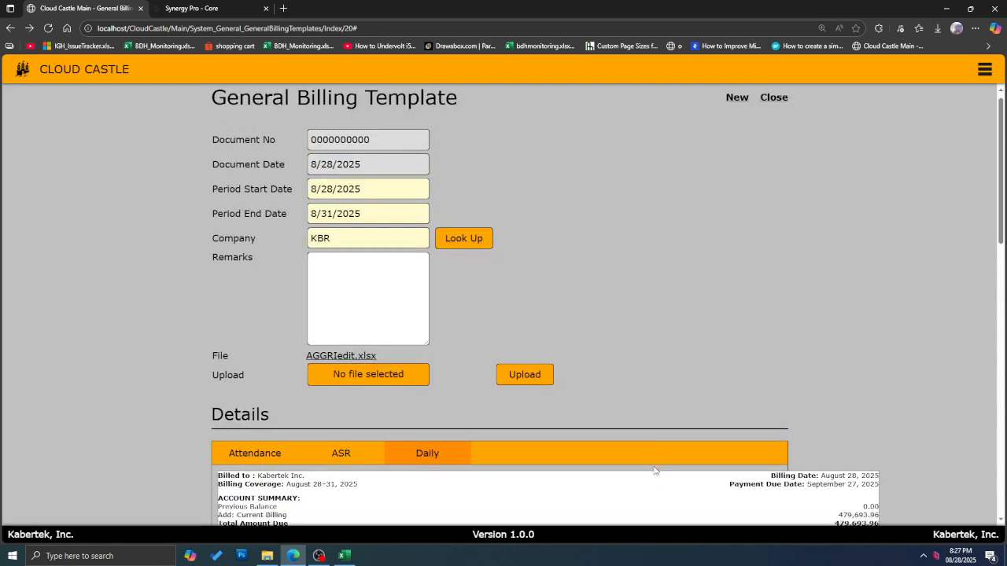
scroll(668, 464, "down", 8)
scroll(678, 446, "down", 3)
Step: Generate the two-page Kabertek Daily billing report and export it as PDF
left_click(691, 498)
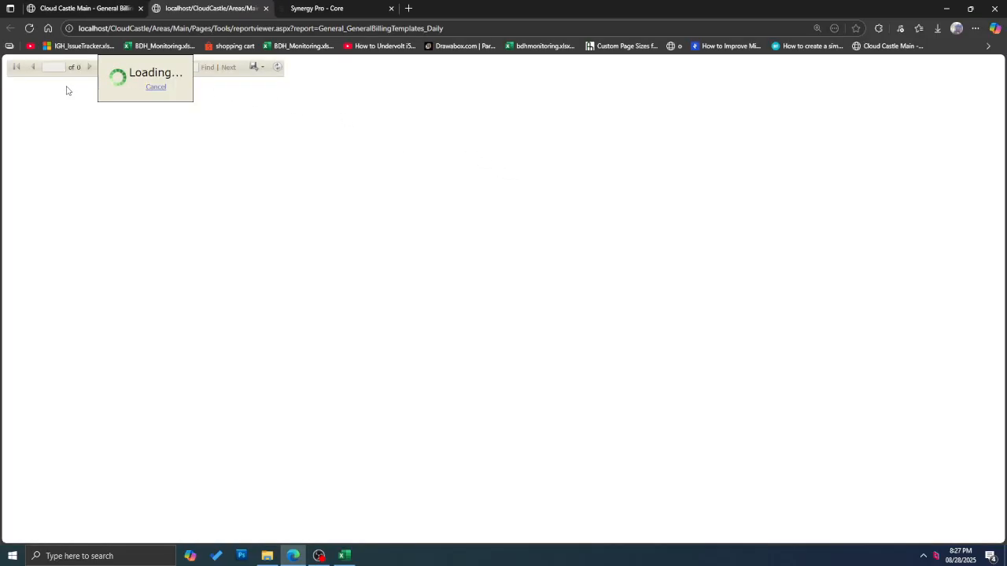
scroll(355, 140, "down", 2)
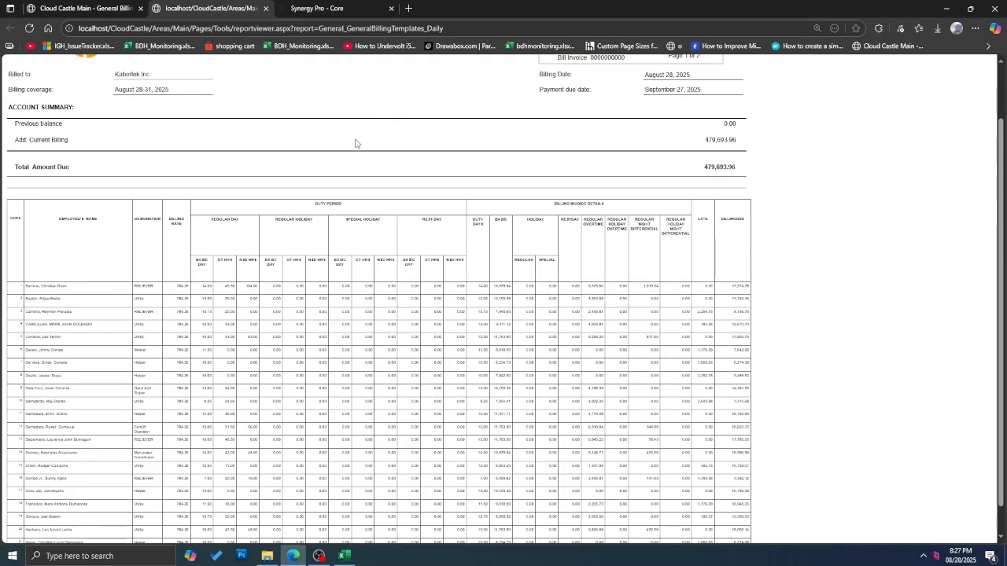
scroll(353, 142, "up", 2)
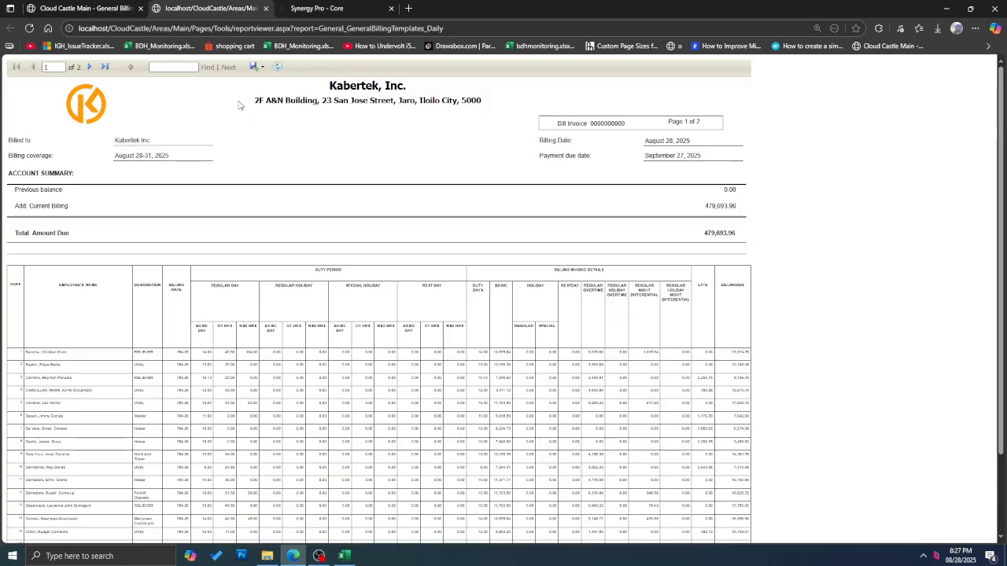
scroll(171, 118, "down", 2)
scroll(164, 122, "up", 2)
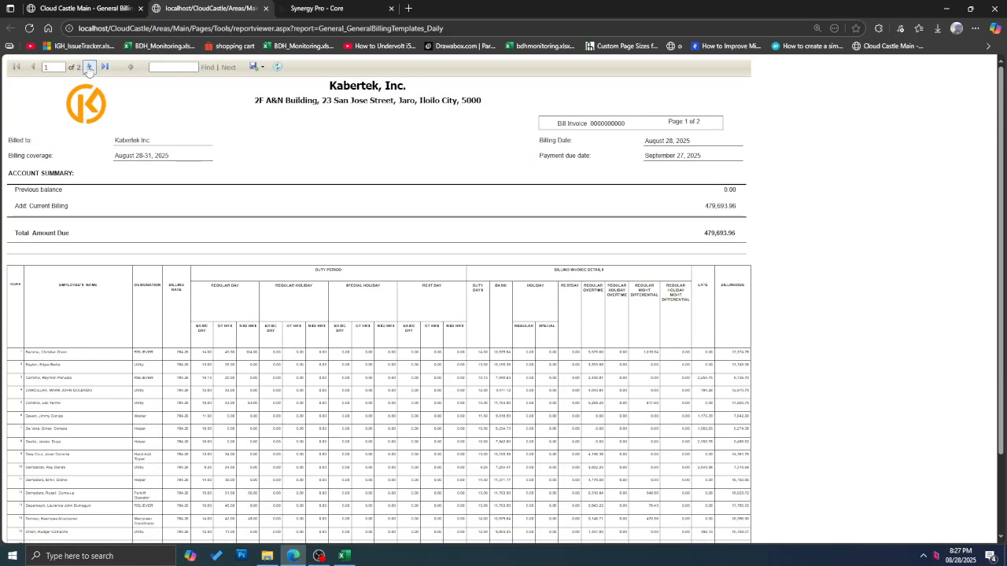
left_click(89, 67)
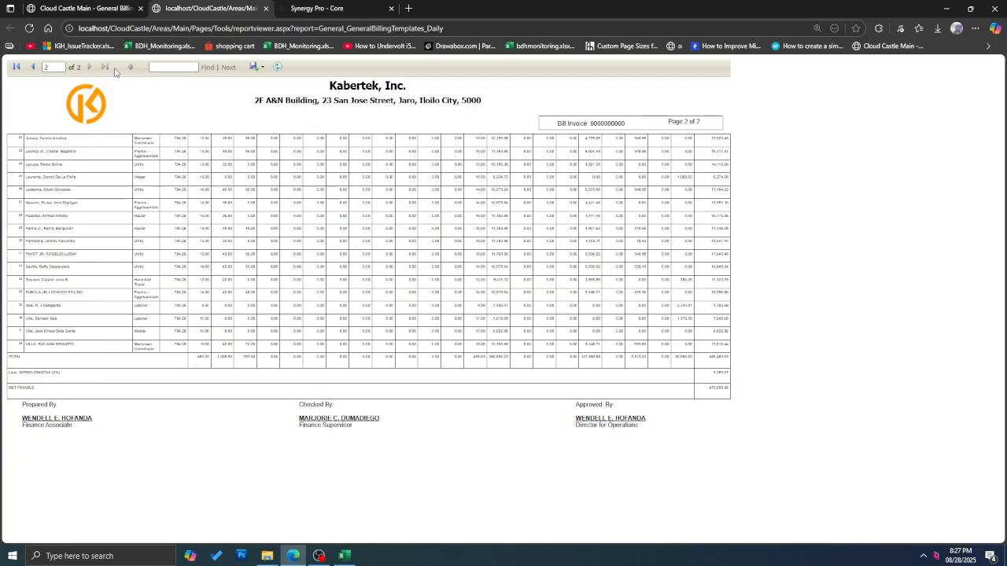
left_click(92, 5)
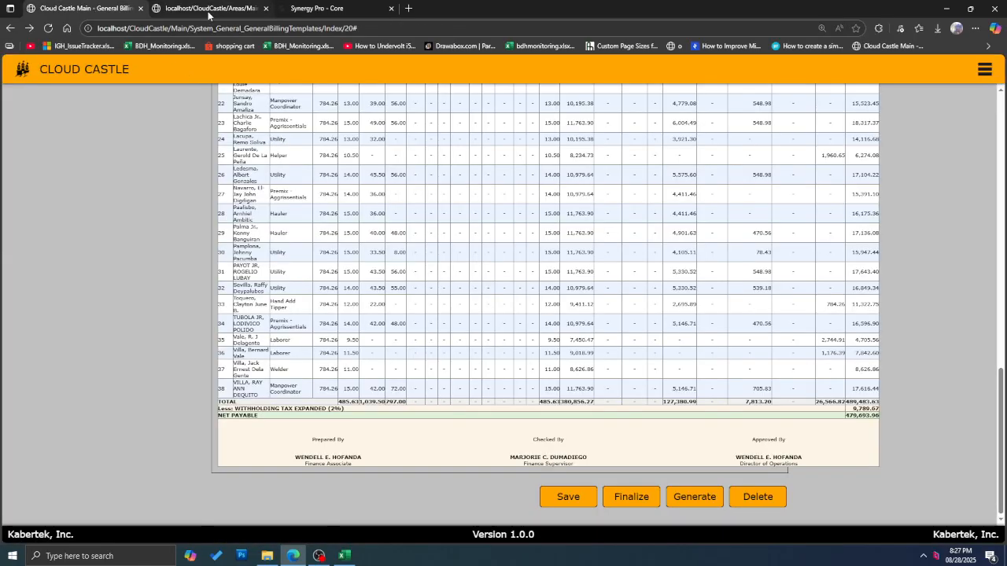
left_click(208, 9)
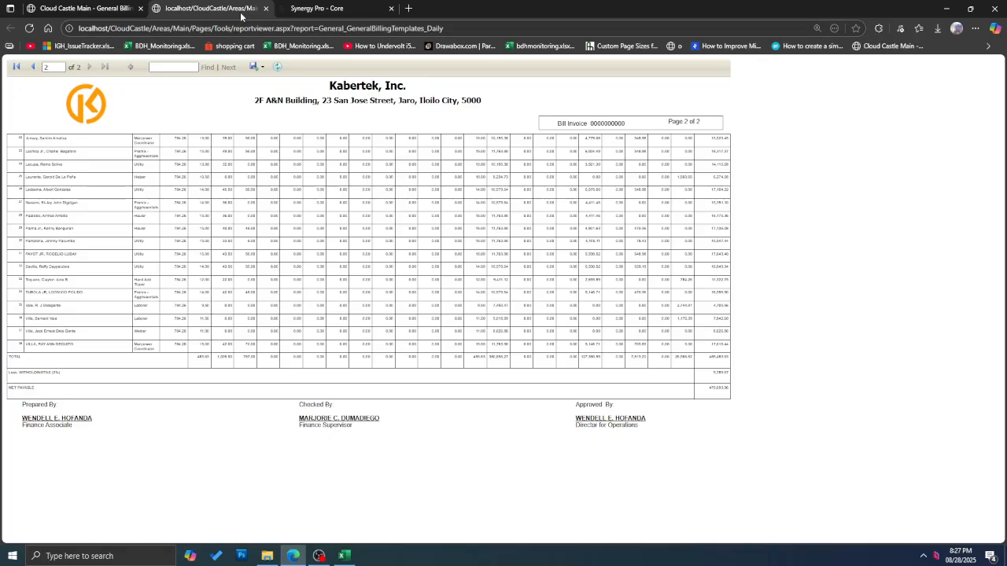
left_click(262, 67)
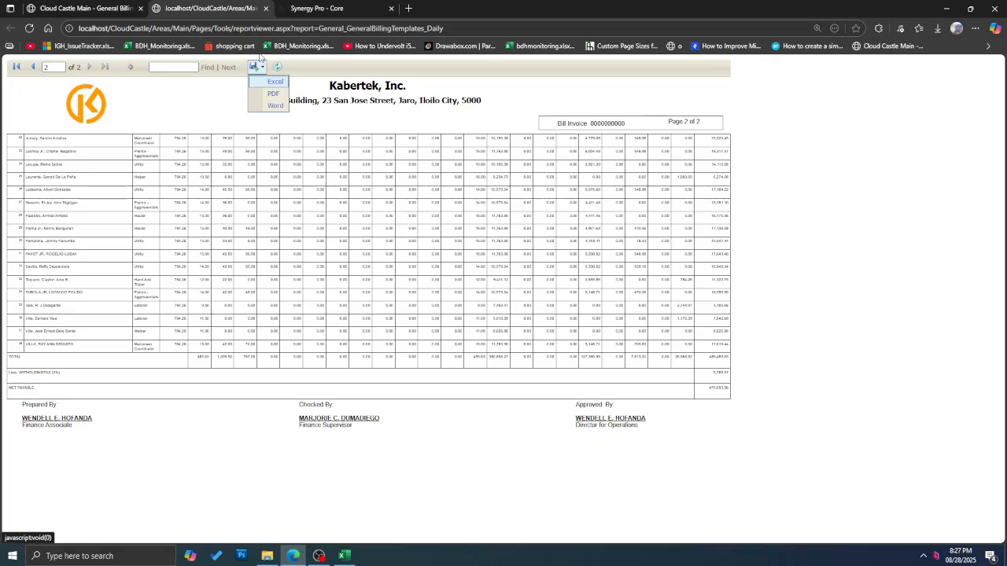
left_click(275, 94)
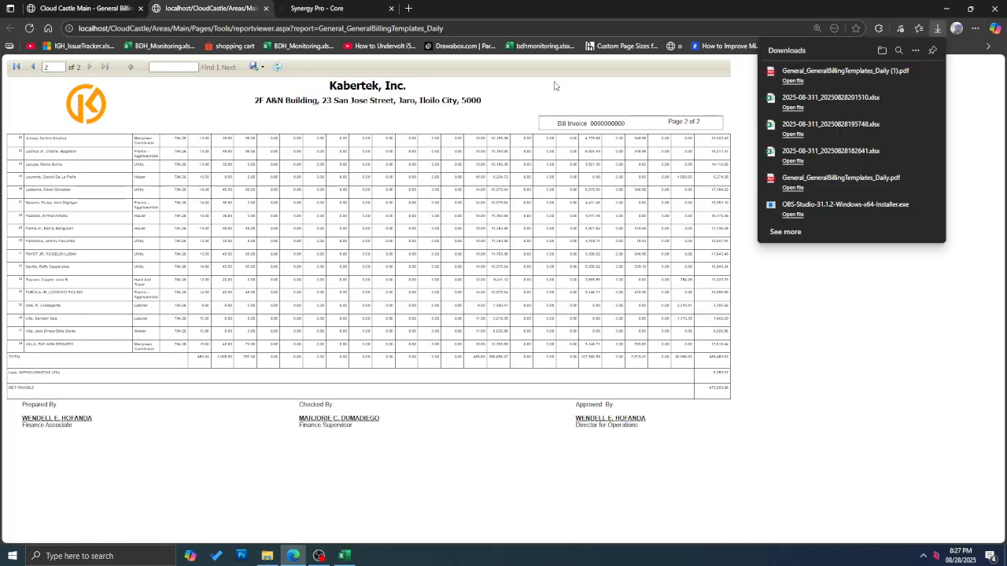
Step: Open the exported Daily invoice PDF and check its header and 479,693.96 Current Billing
left_click(818, 73)
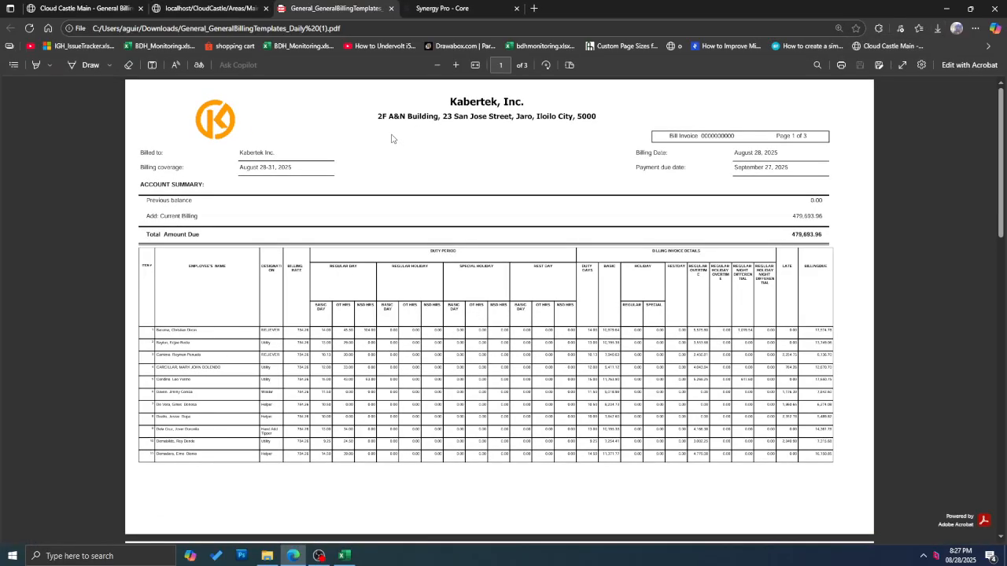
left_click_drag(398, 111, 696, 137)
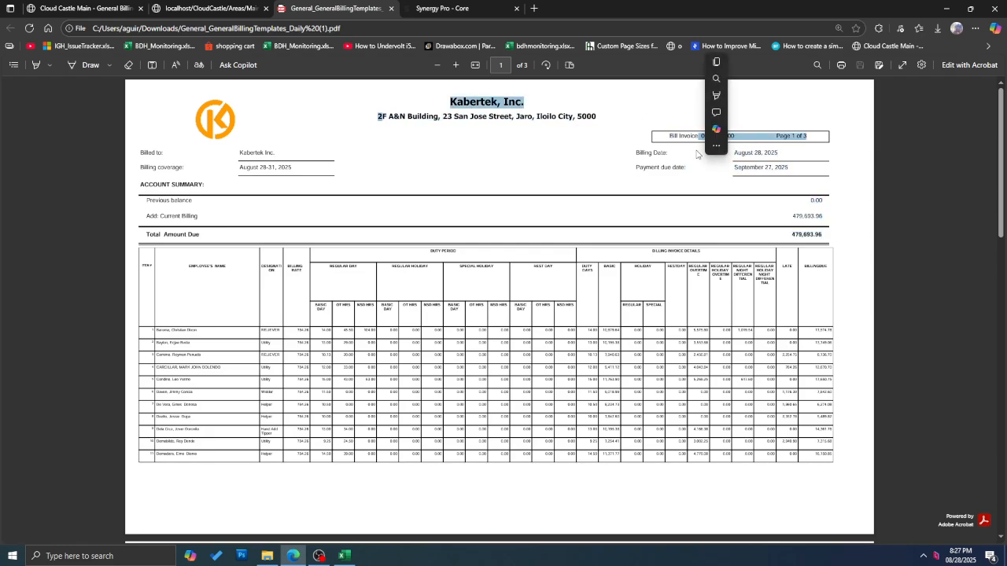
scroll(664, 147, "down", 1)
scroll(664, 147, "up", 1)
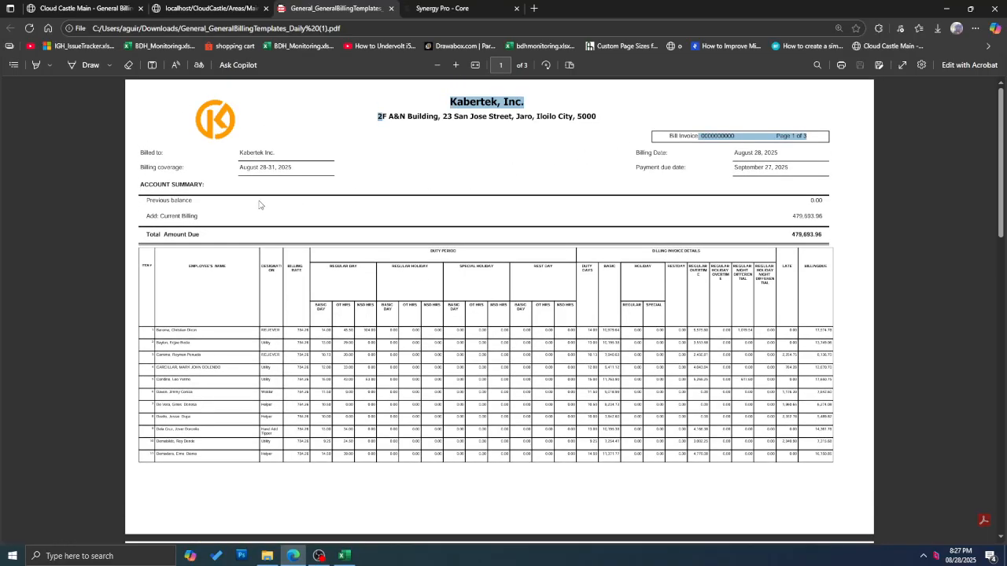
scroll(259, 202, "down", 7)
scroll(313, 200, "up", 6)
scroll(314, 201, "up", 1)
left_click(806, 211)
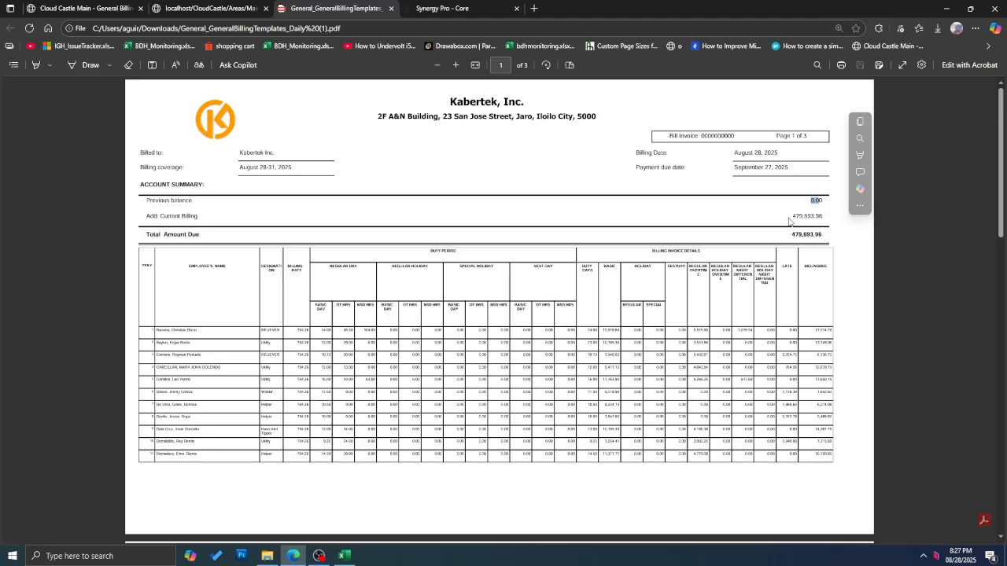
left_click_drag(789, 217, 835, 217)
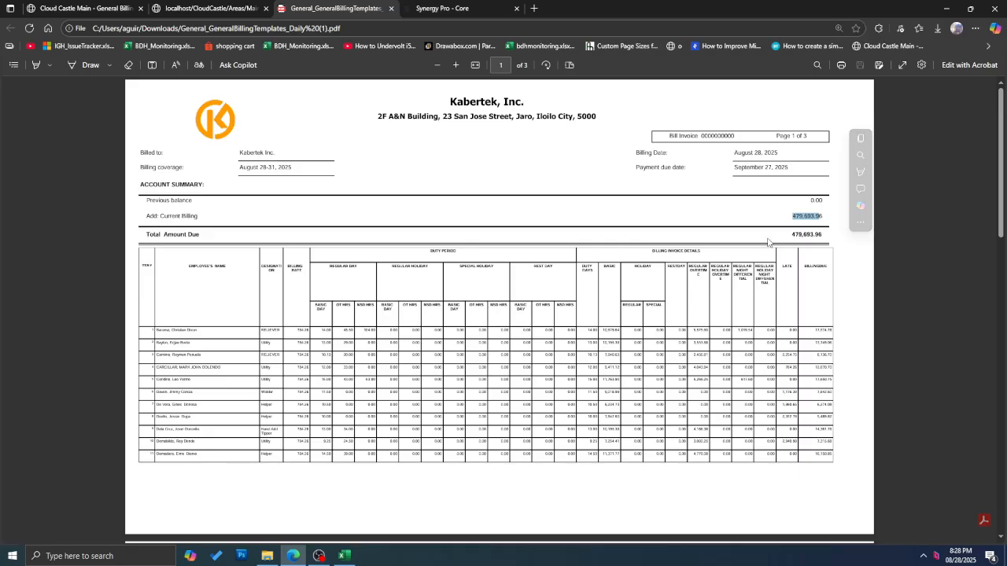
Step: Compare the PDF's employee rows against the generated report and billing template
scroll(769, 242, "down", 2)
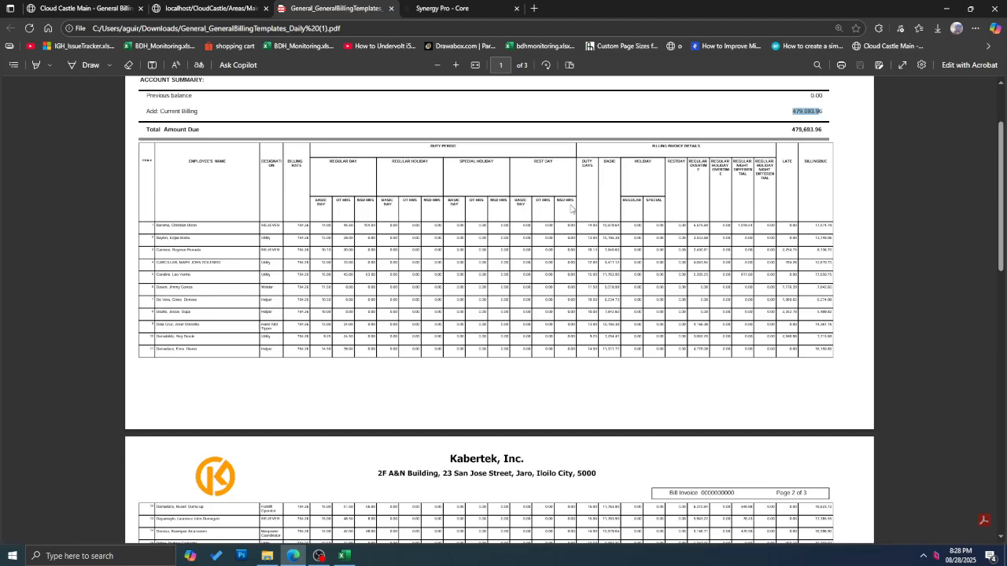
left_click_drag(190, 238, 690, 385)
scroll(538, 310, "down", 4)
scroll(538, 310, "down", 2)
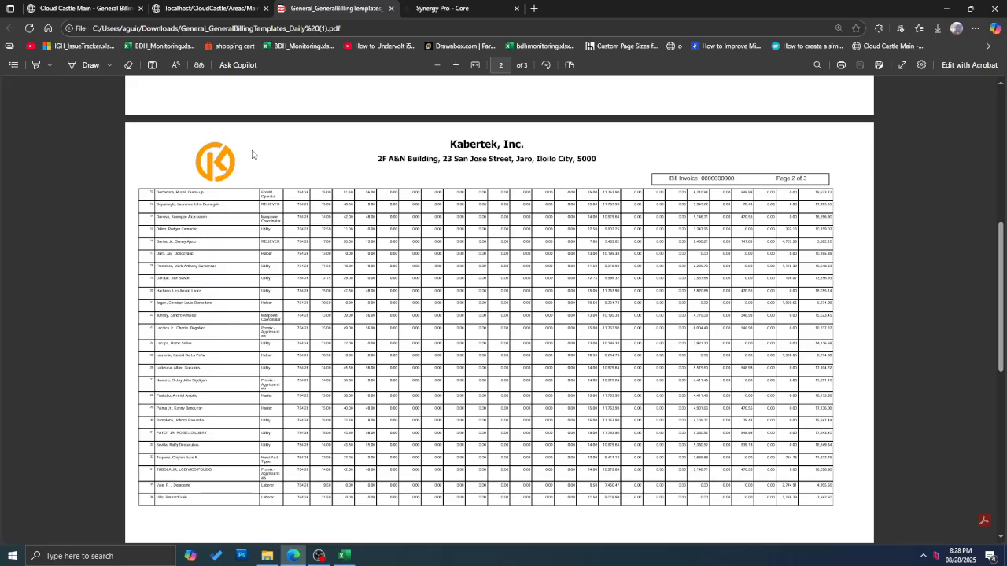
left_click(234, 8)
left_click(96, 9)
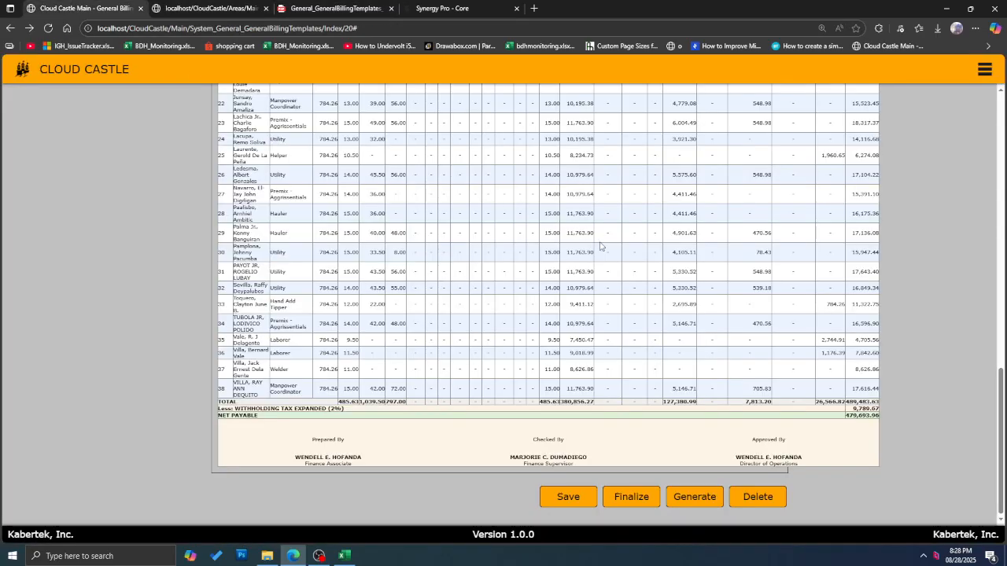
scroll(656, 252, "up", 3)
scroll(656, 253, "up", 5)
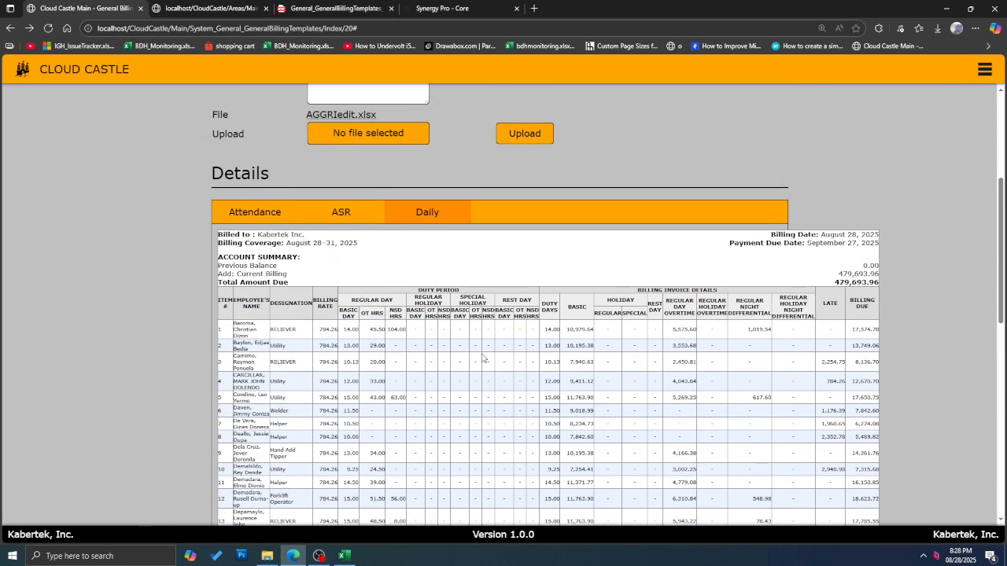
scroll(483, 358, "down", 5)
left_click(338, 8)
Step: Check the PDF's signature block, right-column totals, Net Payable and Bill Invoice number
scroll(656, 204, "down", 5)
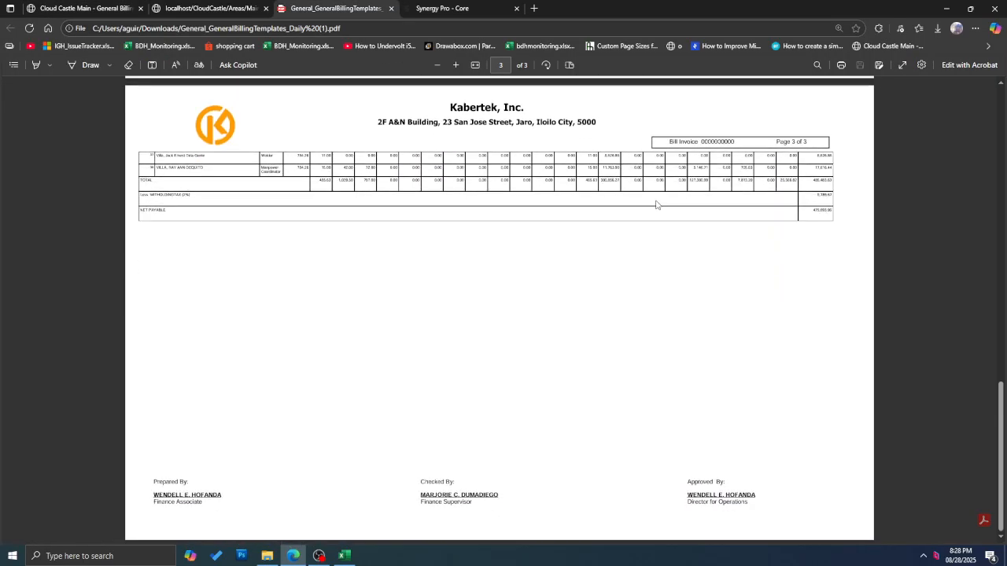
mouse_move(152, 495)
left_mouse_down()
mouse_move(257, 503)
mouse_move(338, 527)
left_mouse_up()
left_click(515, 509)
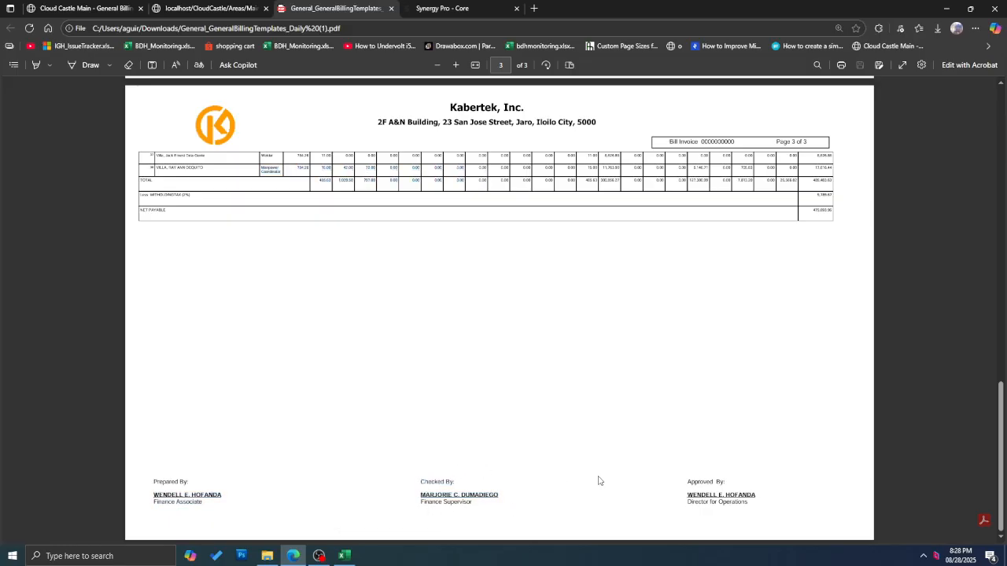
left_click_drag(716, 500, 766, 442)
scroll(747, 393, "up", 1)
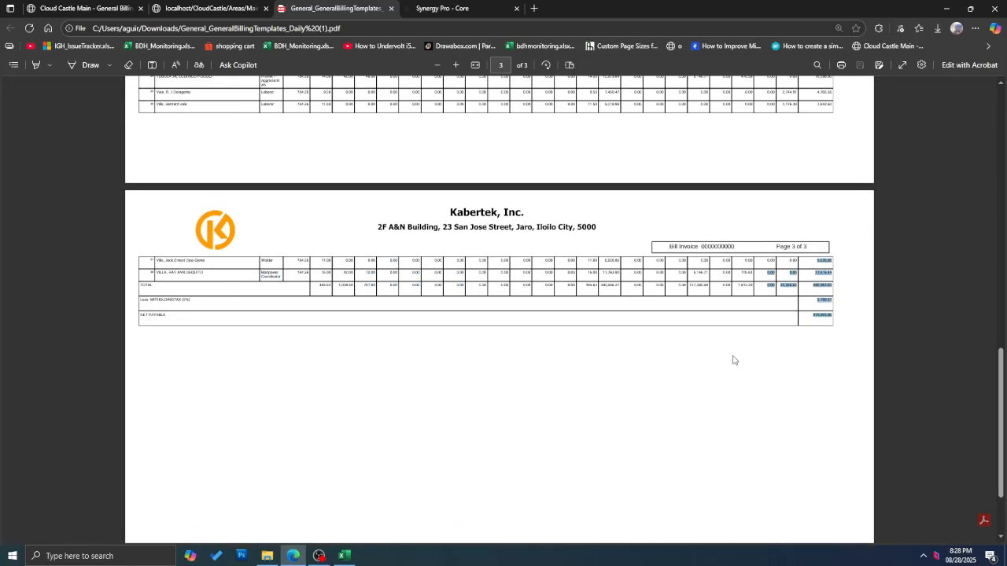
left_click(812, 320)
double_click(818, 315)
scroll(660, 396, "up", 1)
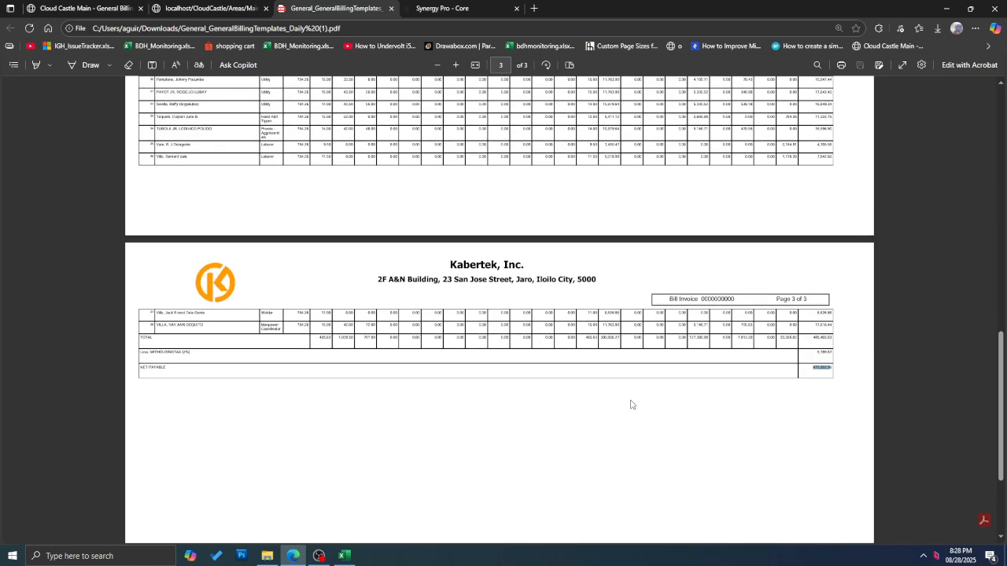
scroll(630, 389, "up", 8)
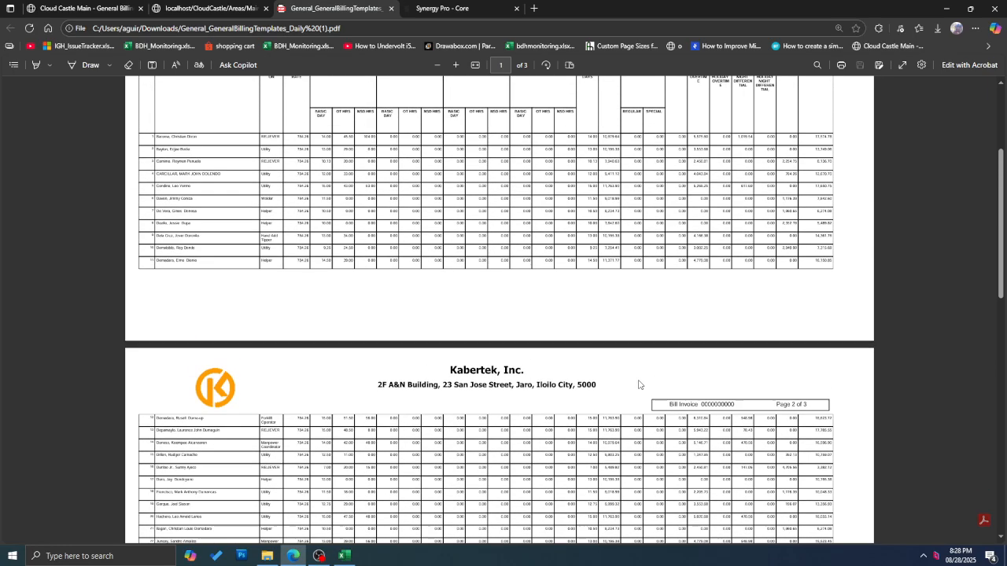
left_click_drag(740, 414, 668, 415)
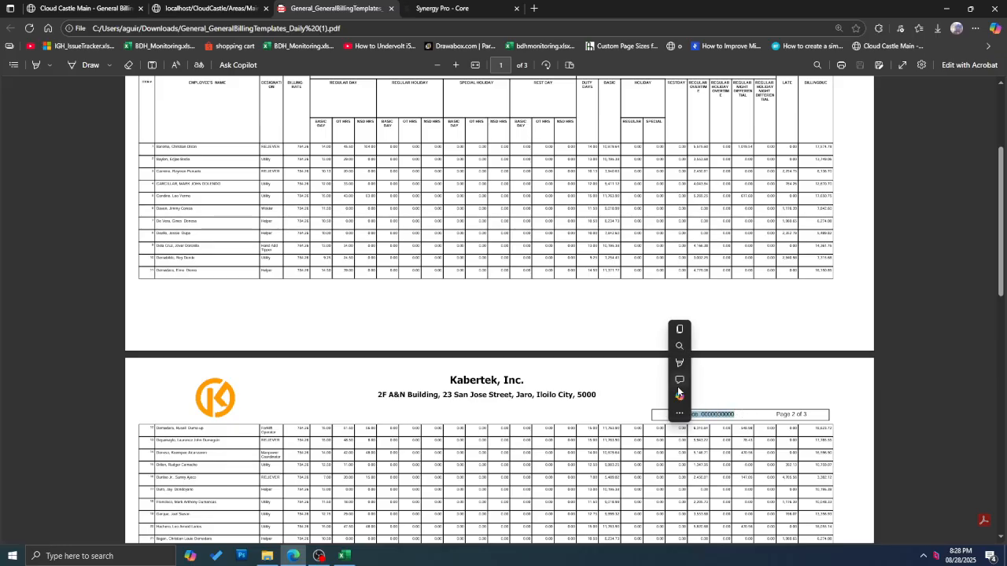
scroll(767, 237, "up", 3)
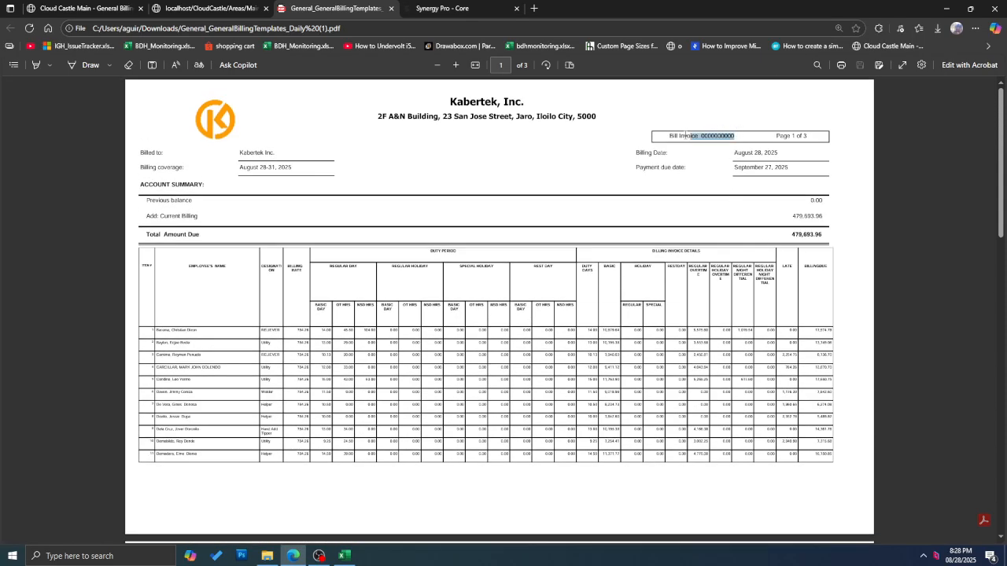
left_click(684, 243)
scroll(526, 209, "down", 3)
left_click(209, 8)
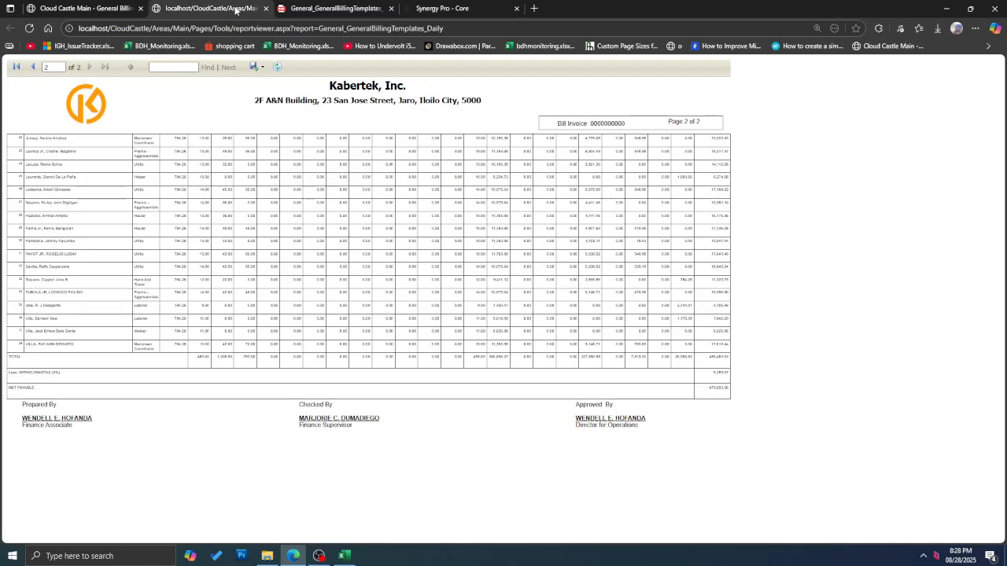
left_click(84, 8)
scroll(1004, 344, "down", 10)
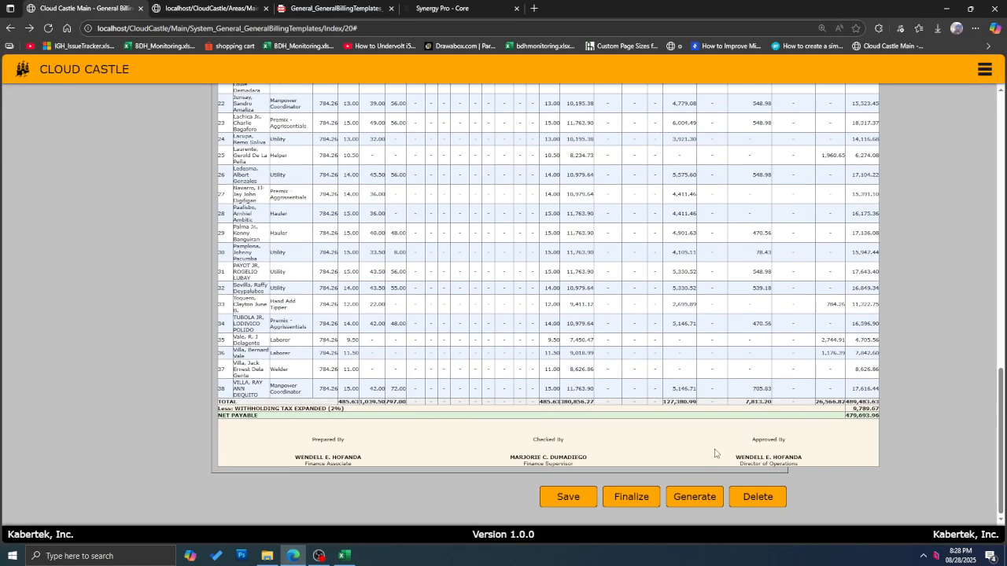
left_click(632, 496)
left_click(488, 160)
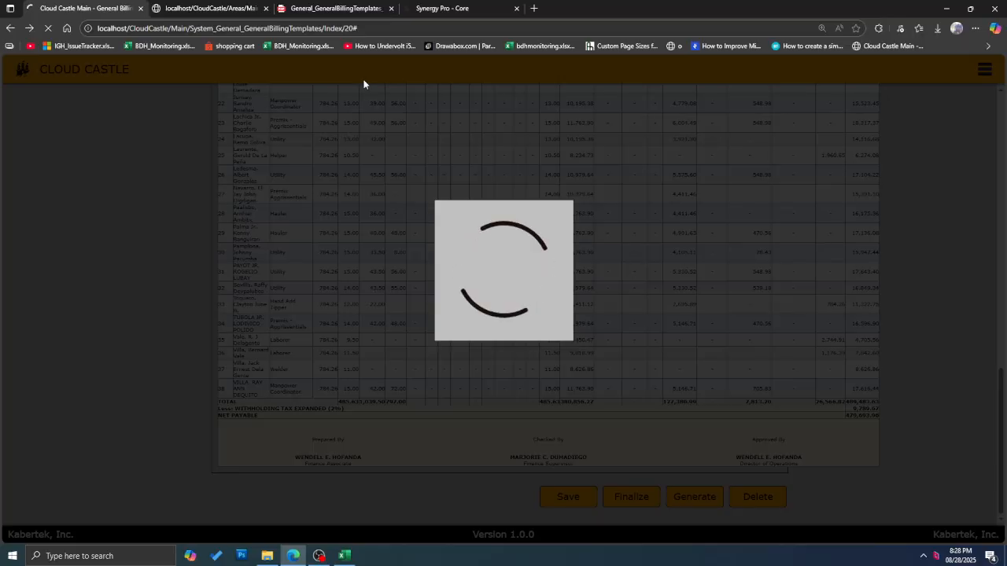
left_click(391, 11)
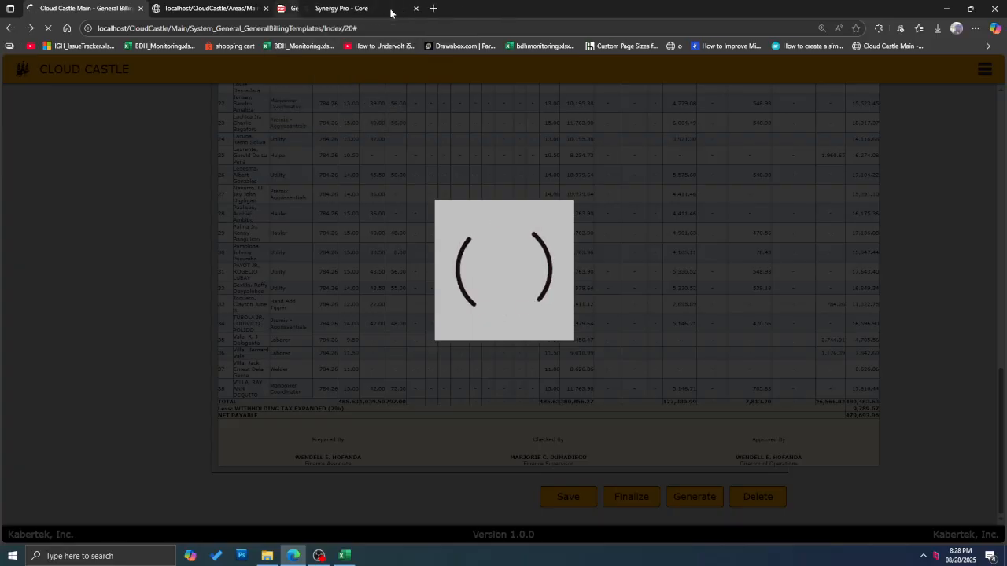
left_click(265, 9)
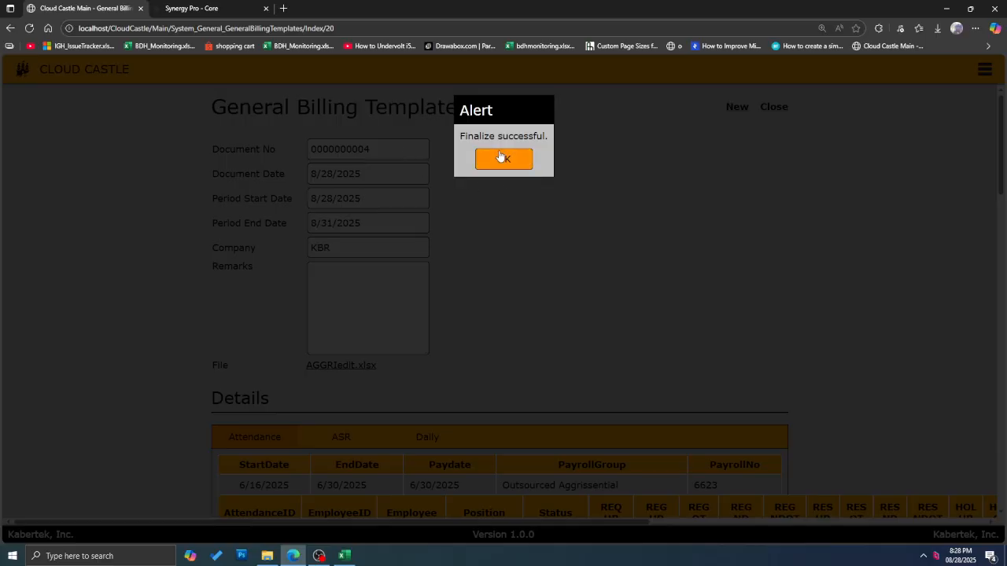
left_click(529, 165)
scroll(751, 315, "down", 10)
scroll(756, 335, "down", 10)
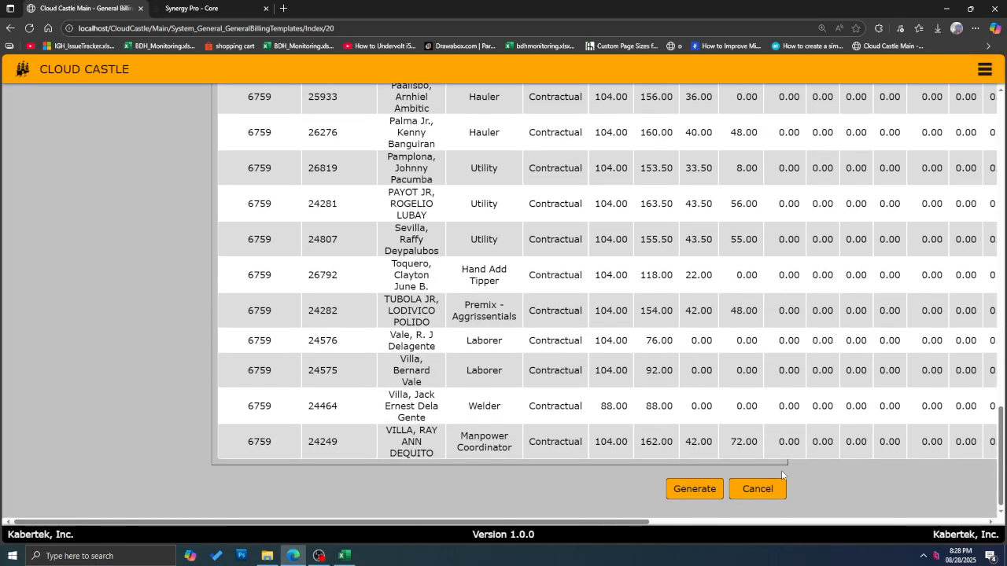
left_click(683, 491)
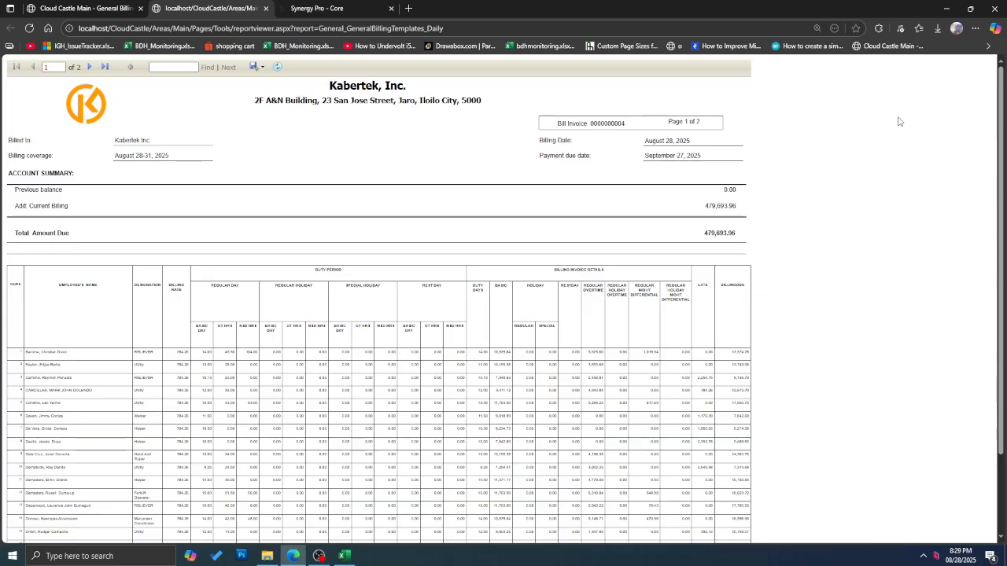
Step: Return to the Cloud Castle Main tab and look over the billing template page
left_click(122, 12)
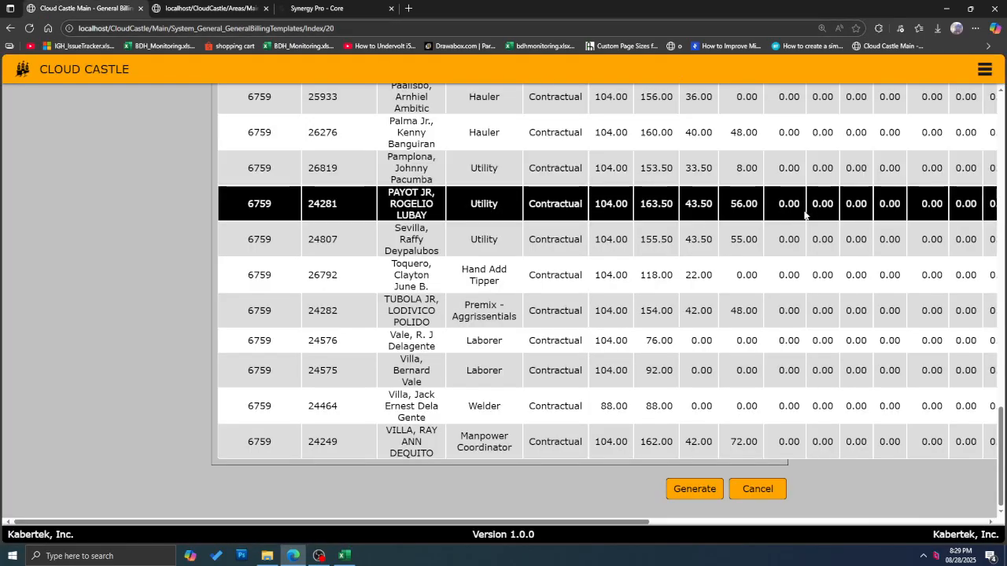
scroll(845, 169, "up", 15)
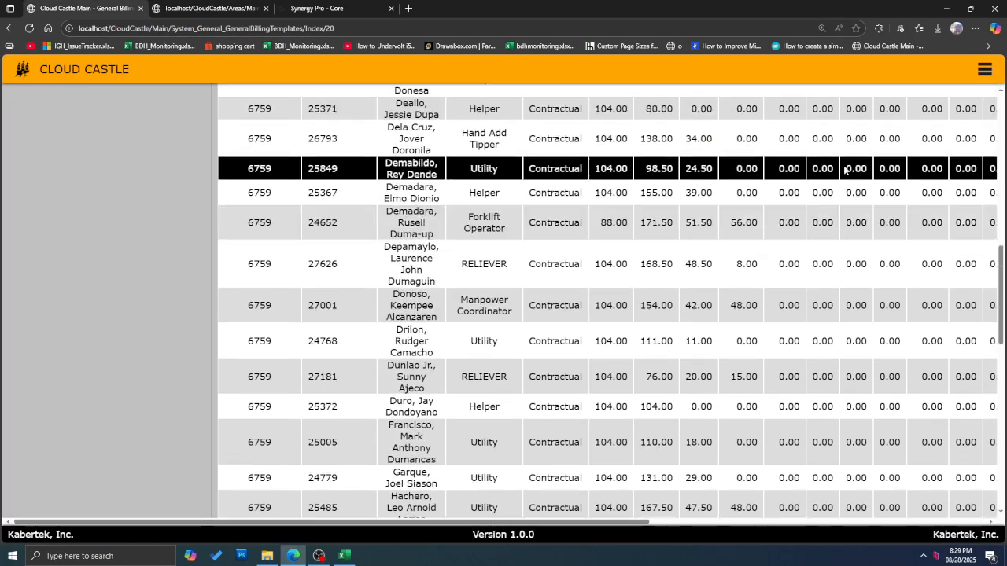
scroll(845, 169, "up", 10)
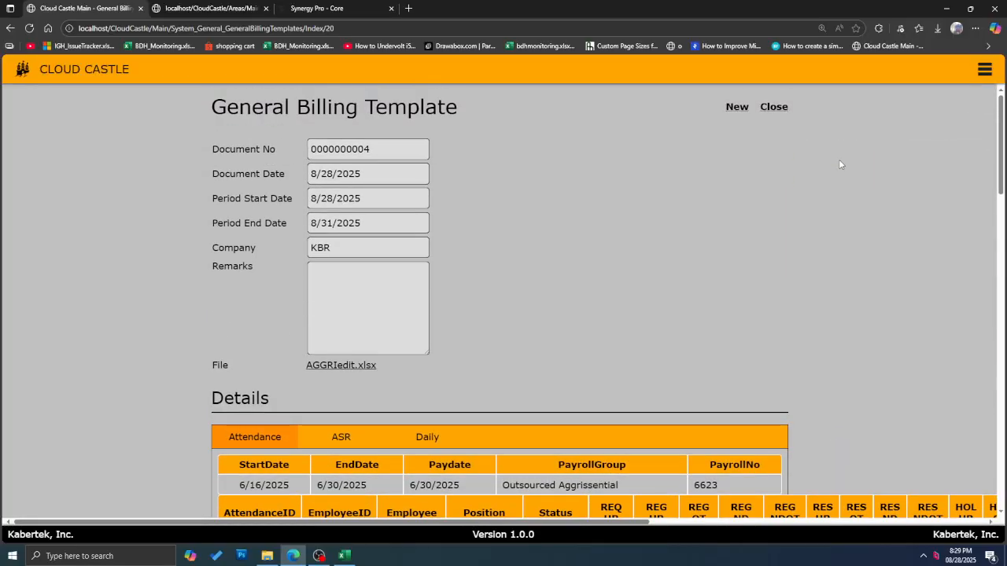
scroll(838, 165, "down", 20)
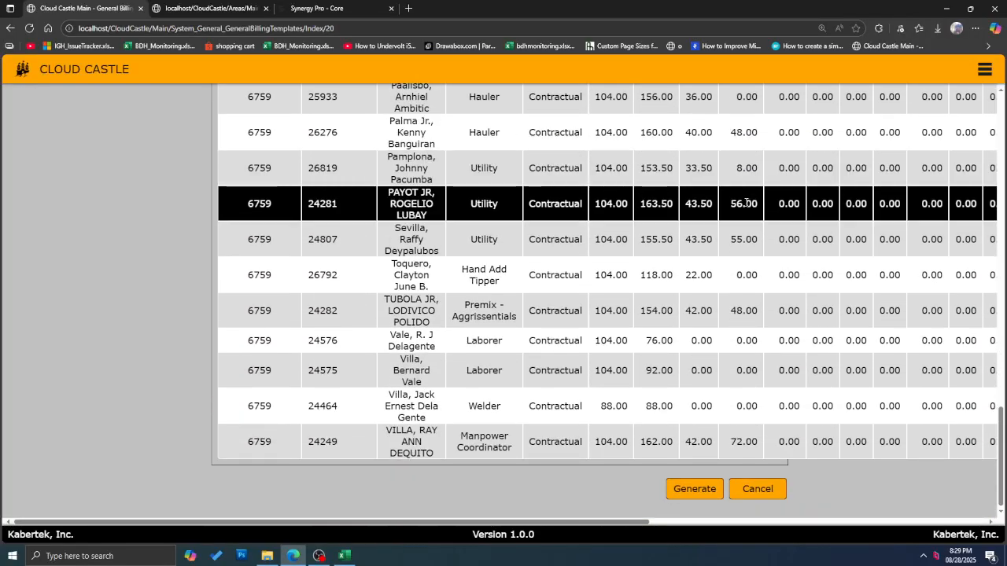
scroll(745, 203, "up", 5)
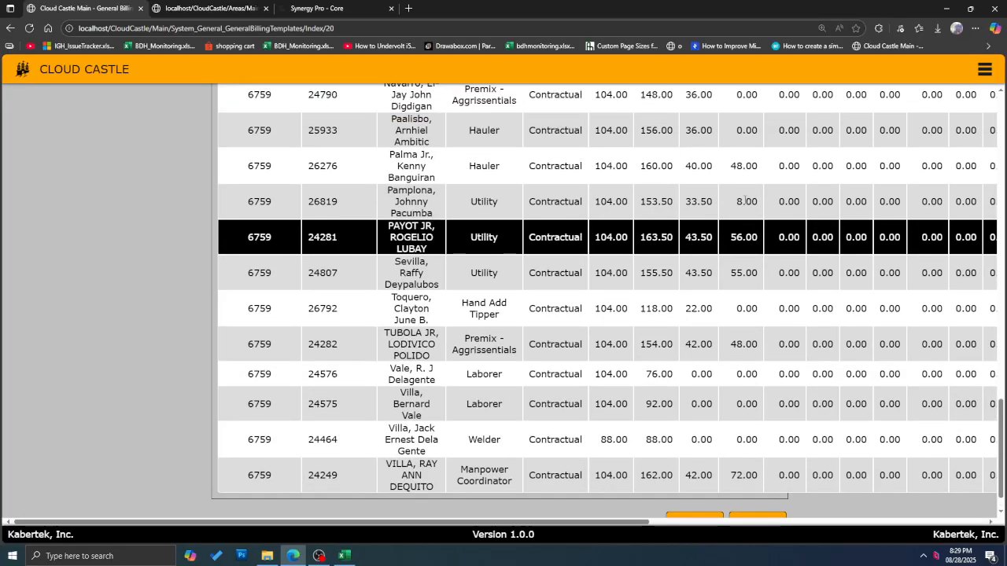
scroll(738, 204, "down", 5)
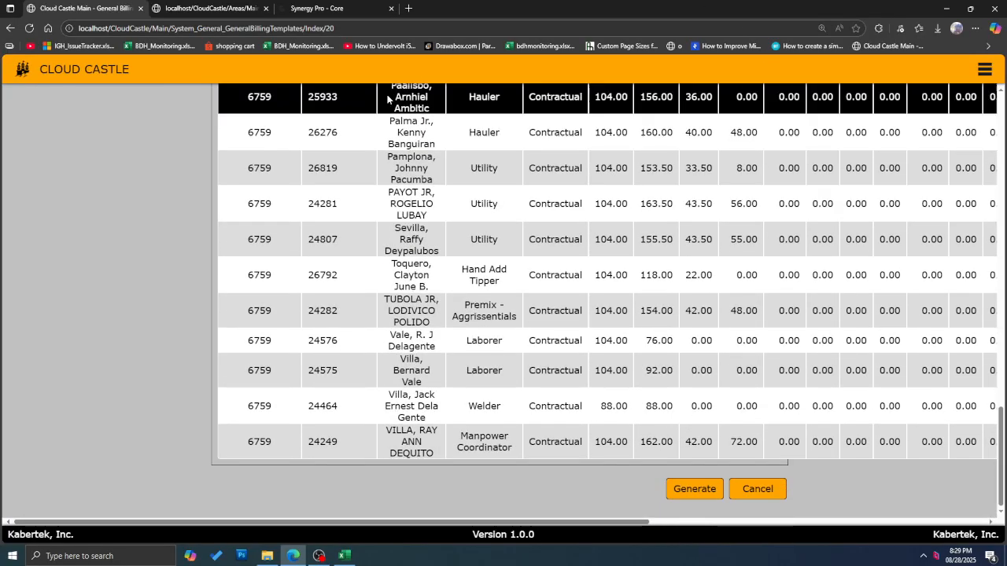
scroll(704, 386, "up", 3)
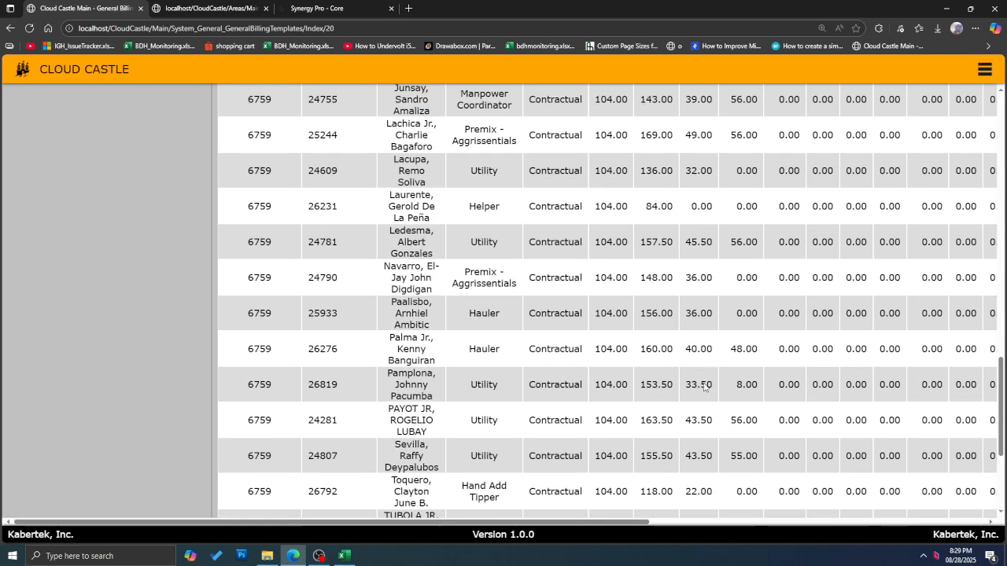
scroll(704, 393, "down", 3)
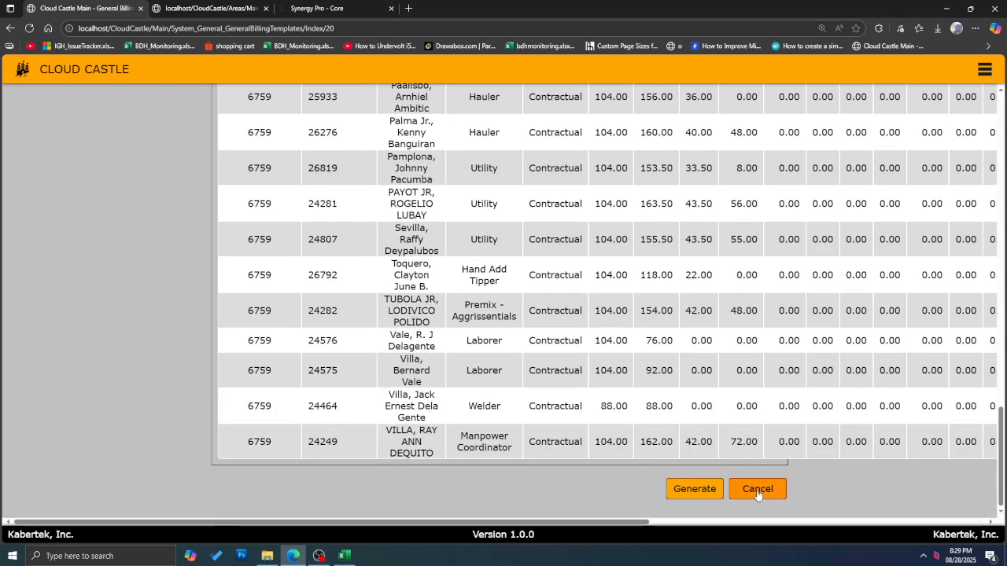
scroll(753, 440, "up", 10)
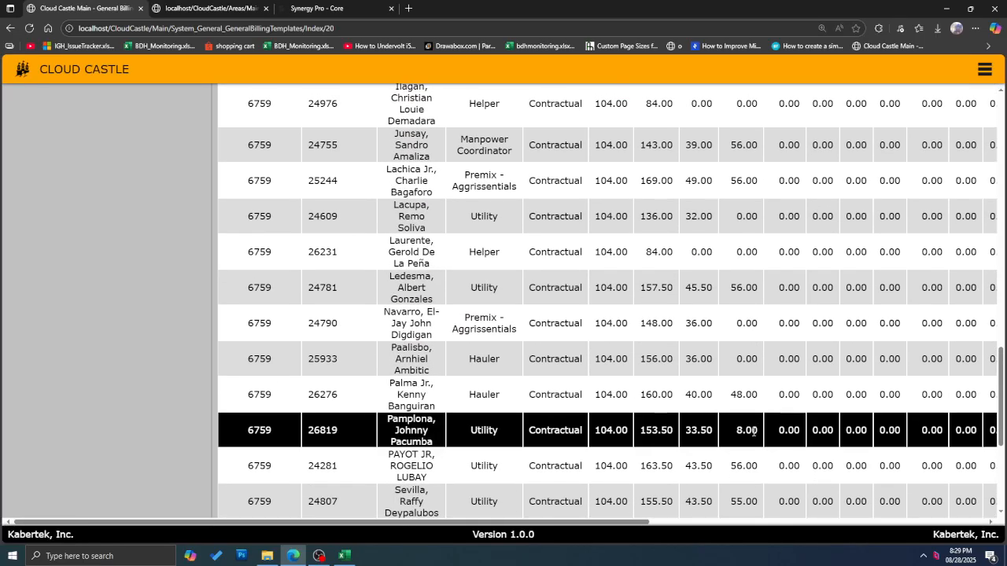
scroll(751, 429, "down", 5)
scroll(750, 421, "up", 8)
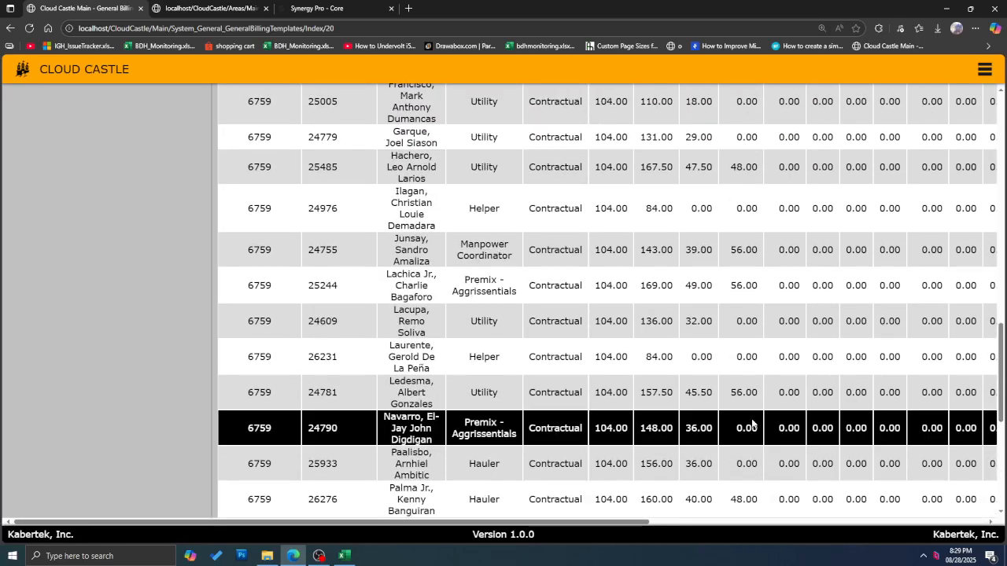
scroll(749, 417, "up", 3)
scroll(739, 410, "down", 12)
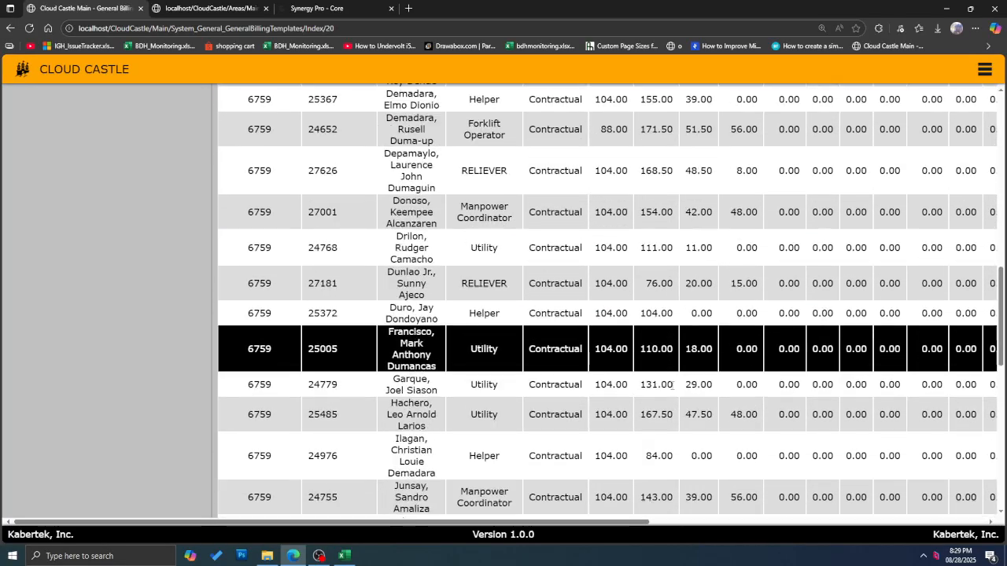
scroll(708, 391, "down", 4)
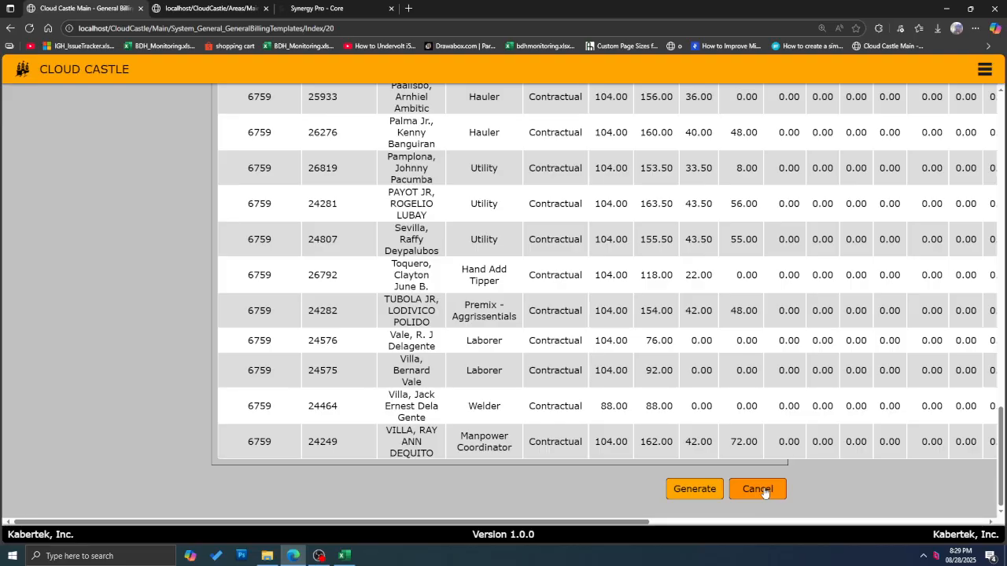
left_click(763, 491)
left_click(477, 162)
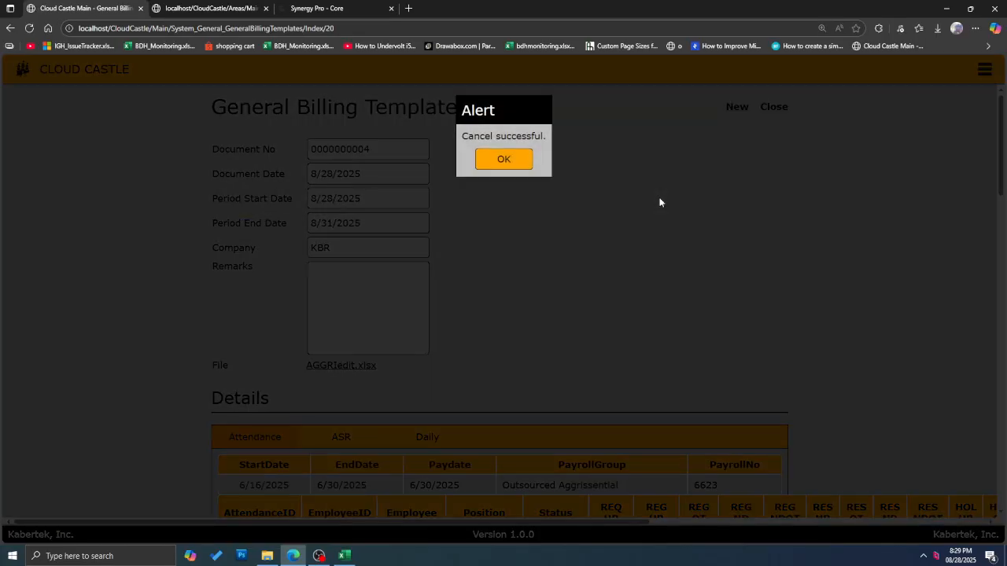
left_click(506, 159)
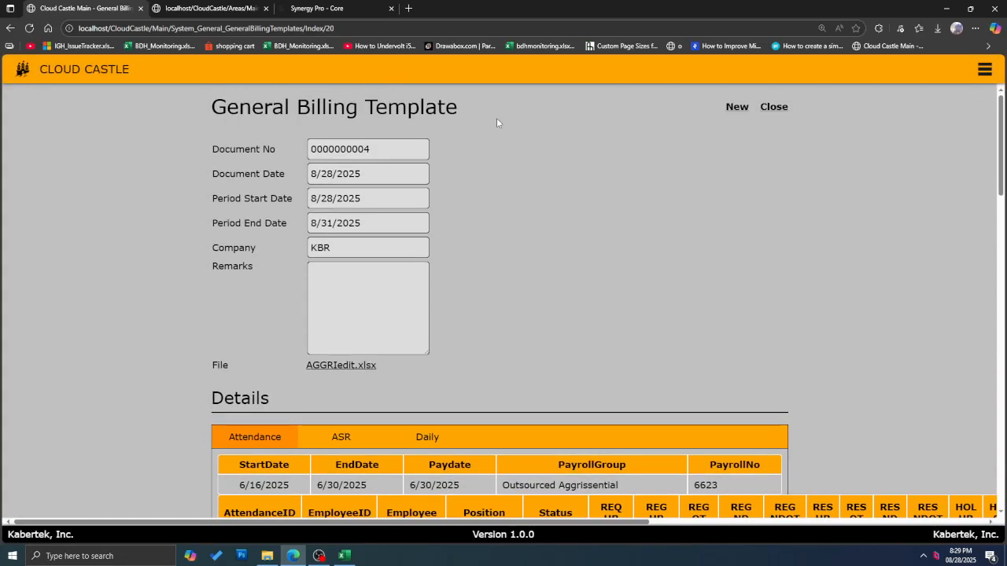
Step: Glance at the generated invoice report tab, then review the billing template page again
left_click(236, 8)
left_click(110, 11)
scroll(754, 163, "down", 15)
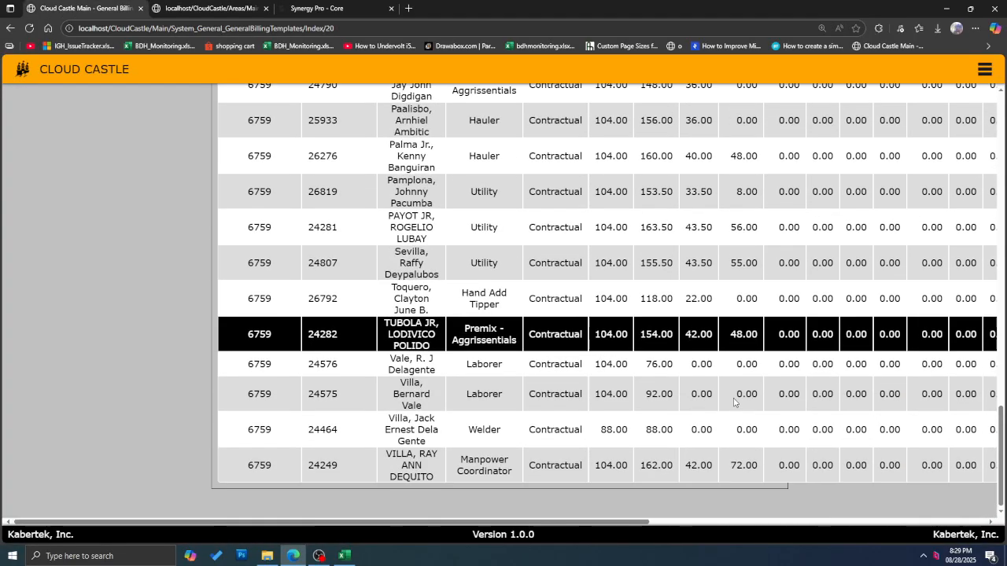
scroll(751, 485, "up", 15)
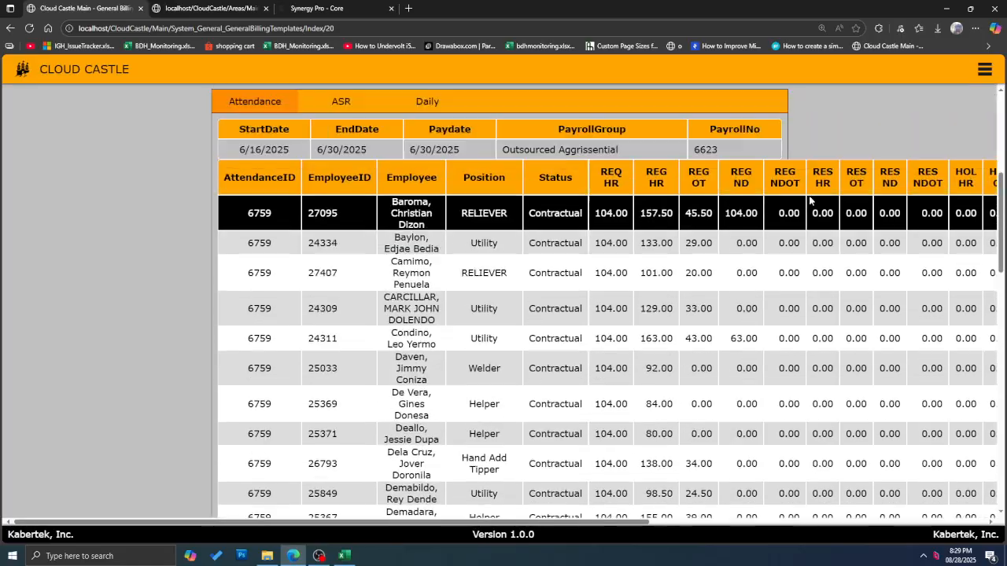
scroll(774, 221, "up", 1)
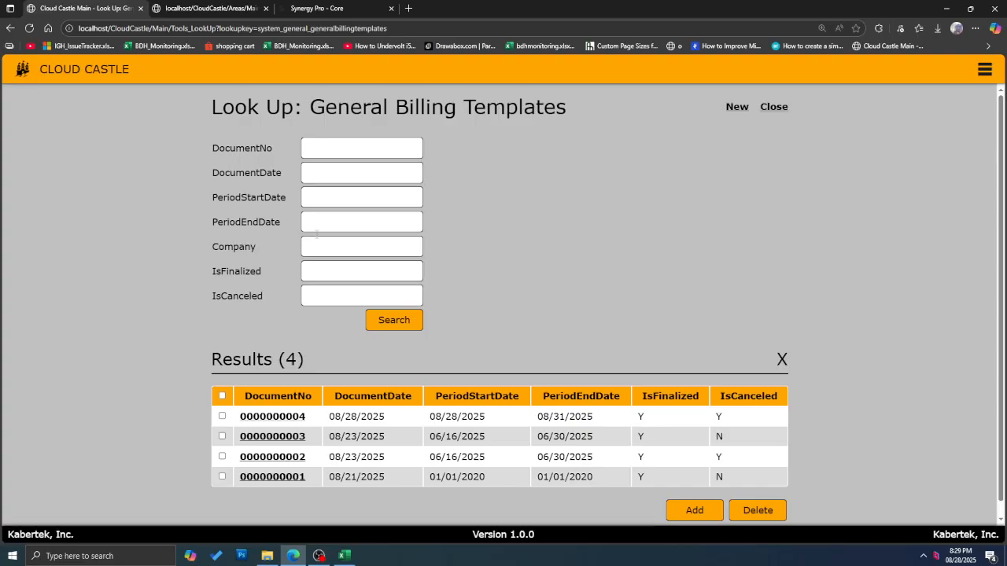
scroll(387, 269, "down", 1)
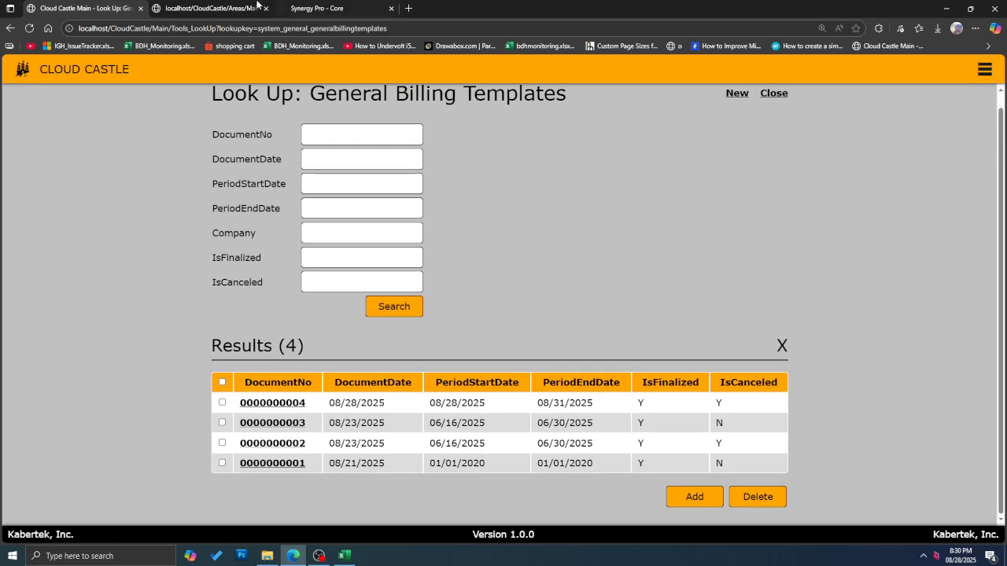
Step: Export the Daily invoice from the report viewer as PDF and open General_GeneralBillingTemplates_Daily (3).pdf
left_click(228, 9)
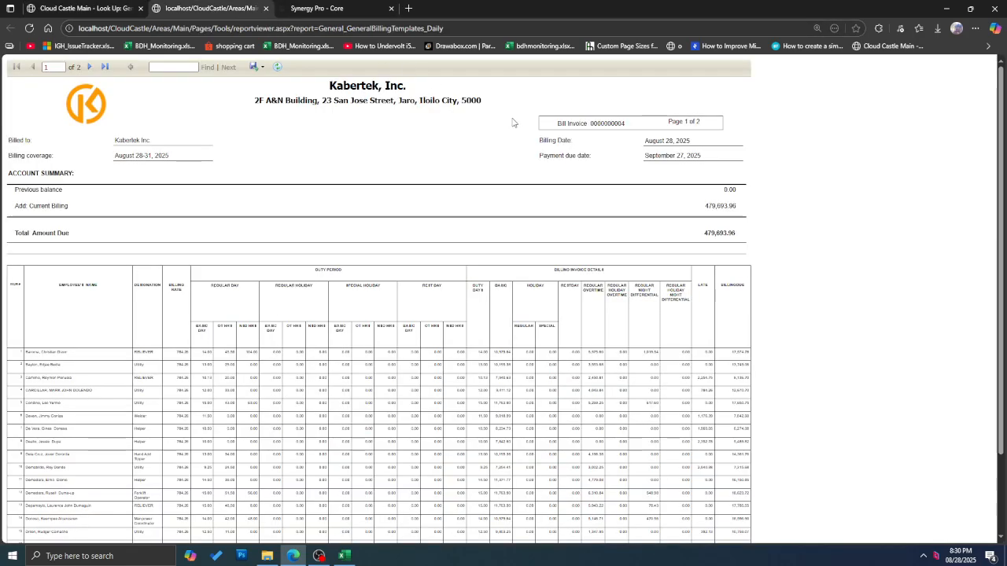
left_click(260, 67)
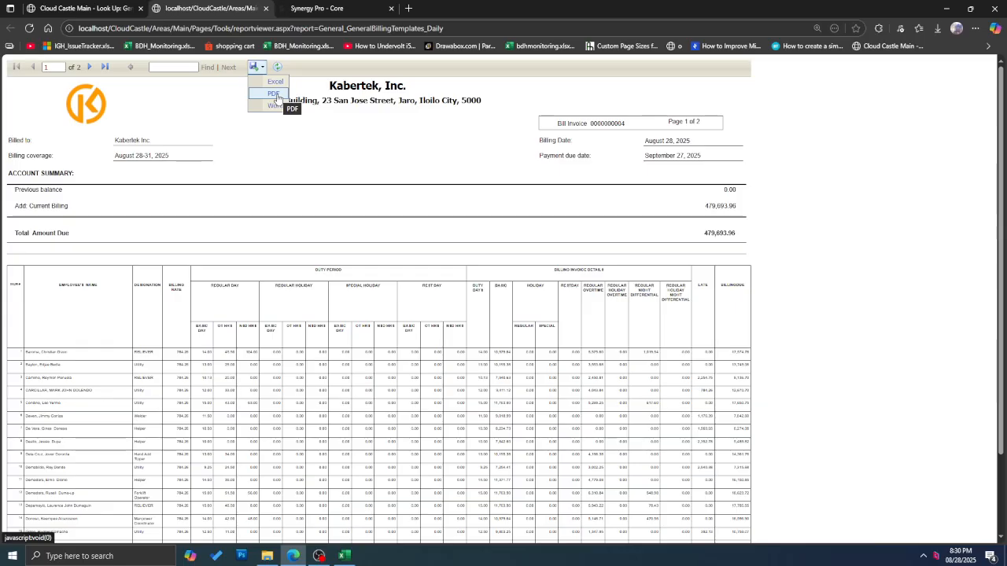
left_click(273, 94)
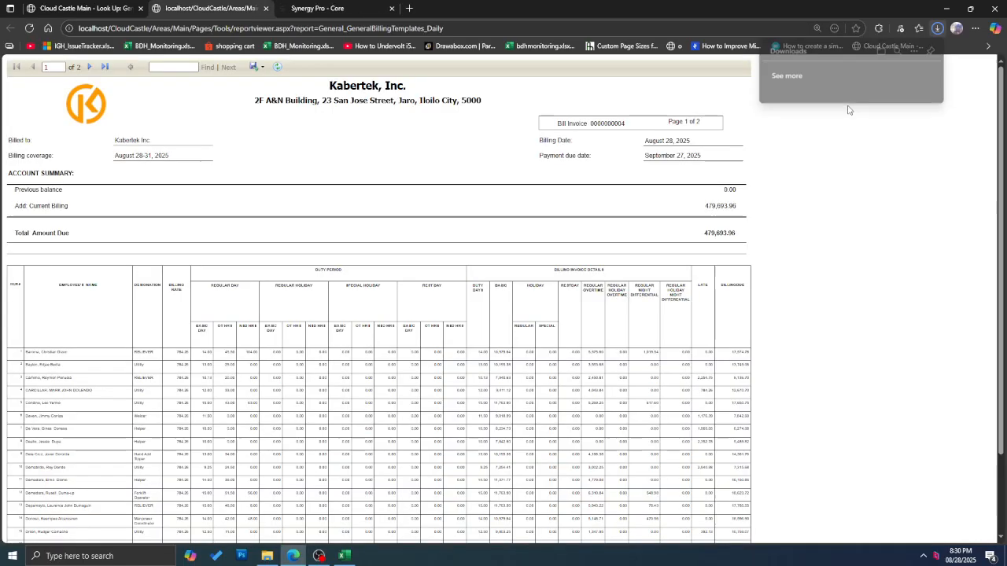
left_click(816, 84)
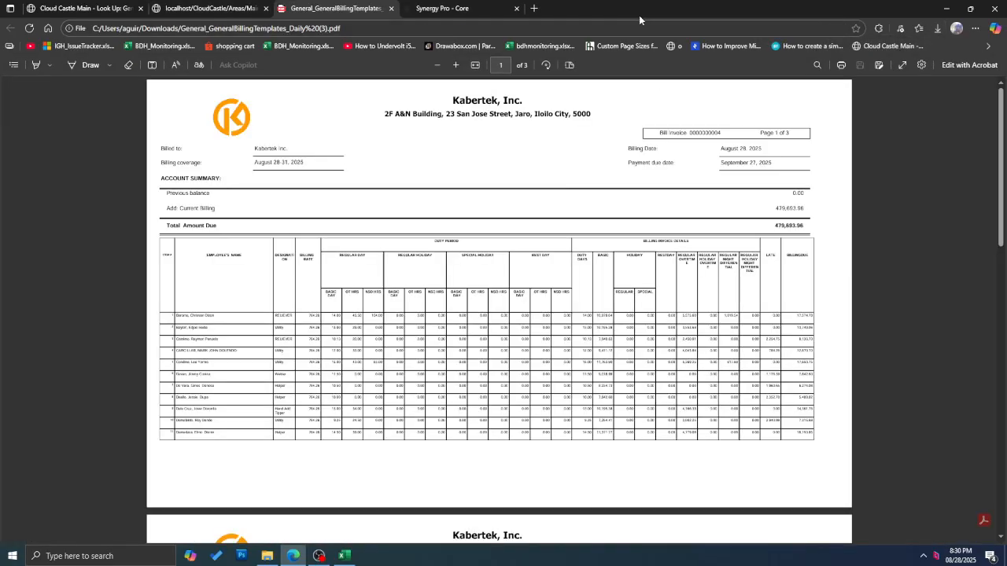
Step: Scroll the three-page invoice PDF down to the page 3 signatory block and back to the top
scroll(556, 156, "down", 10)
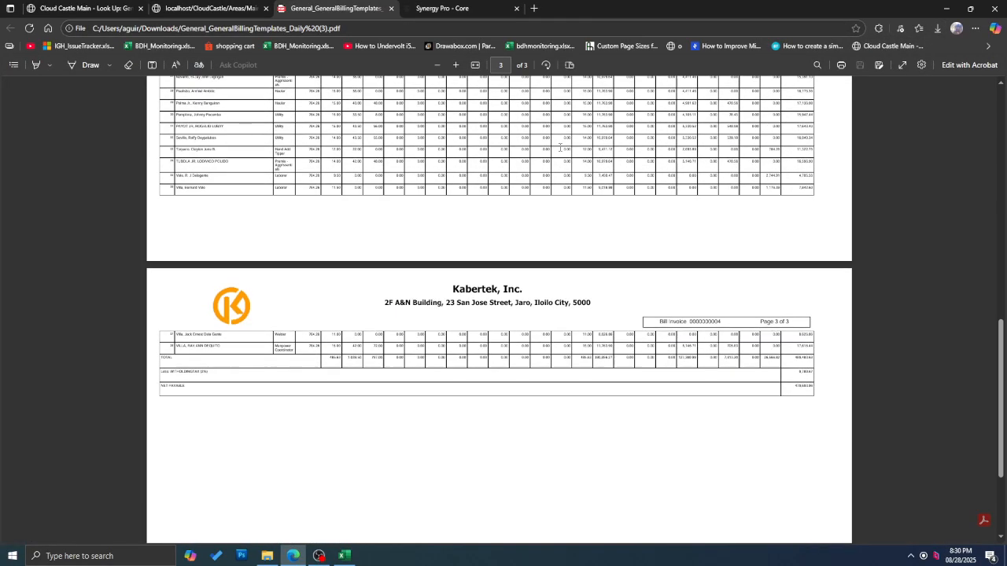
scroll(555, 151, "down", 1)
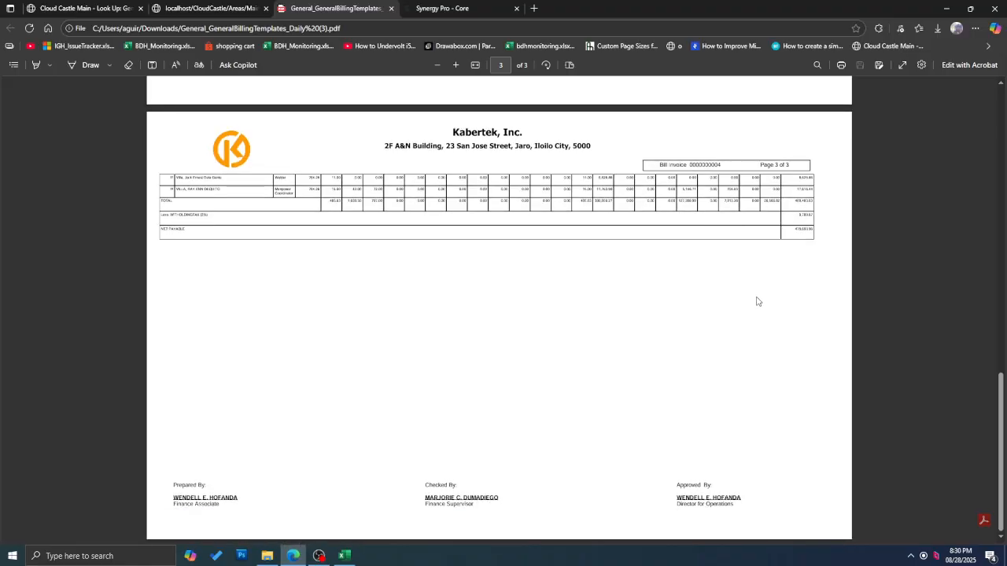
scroll(692, 427, "up", 12)
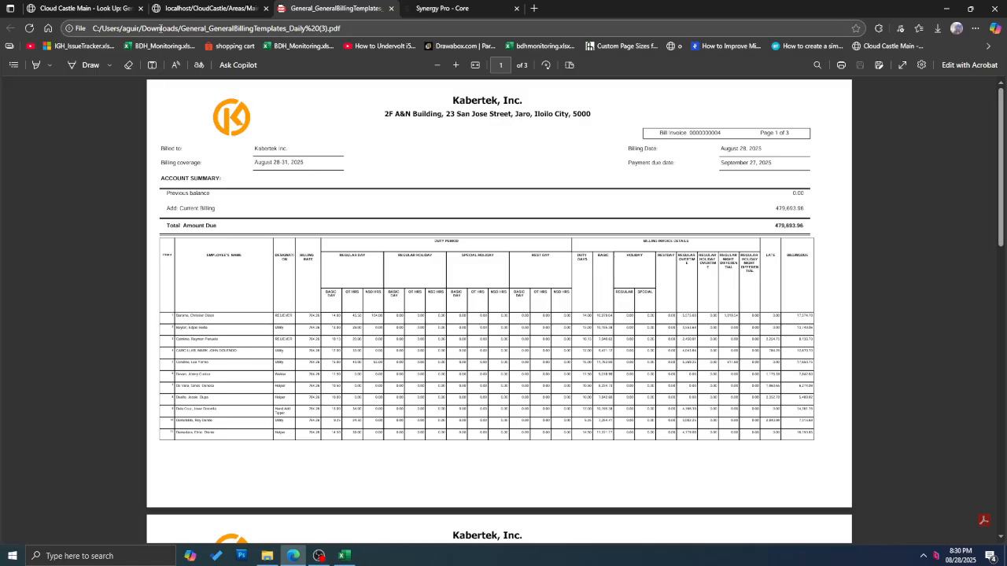
mouse_move(118, 9)
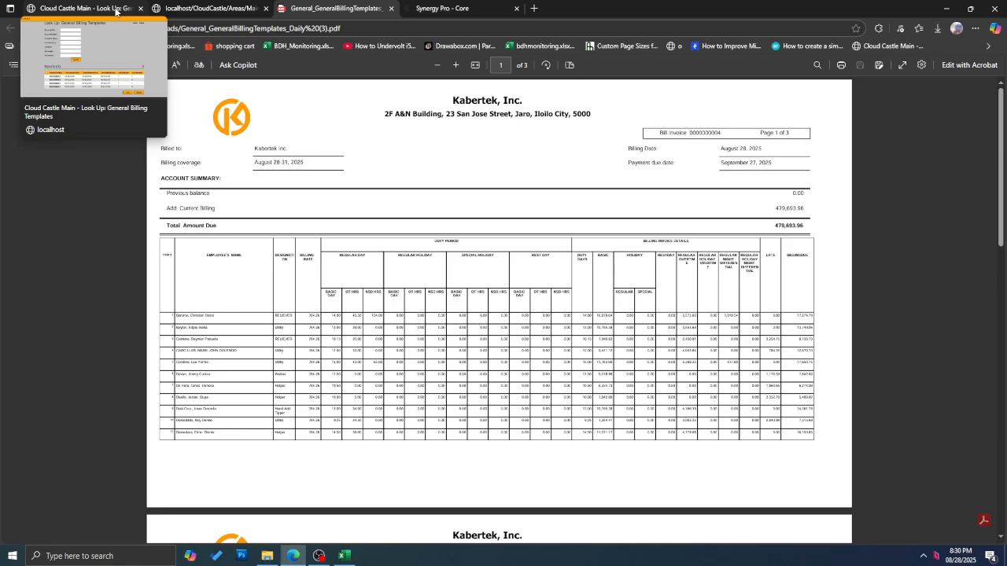
Step: Open Maintenance > General > Companies and list all companies, KBR and TSKI
left_click(116, 10)
left_click(979, 72)
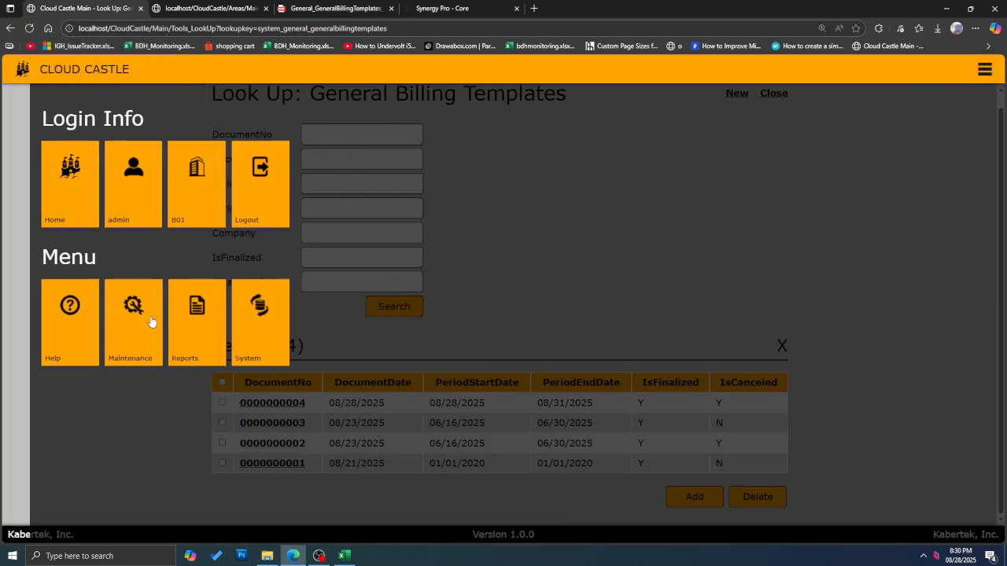
left_click(126, 333)
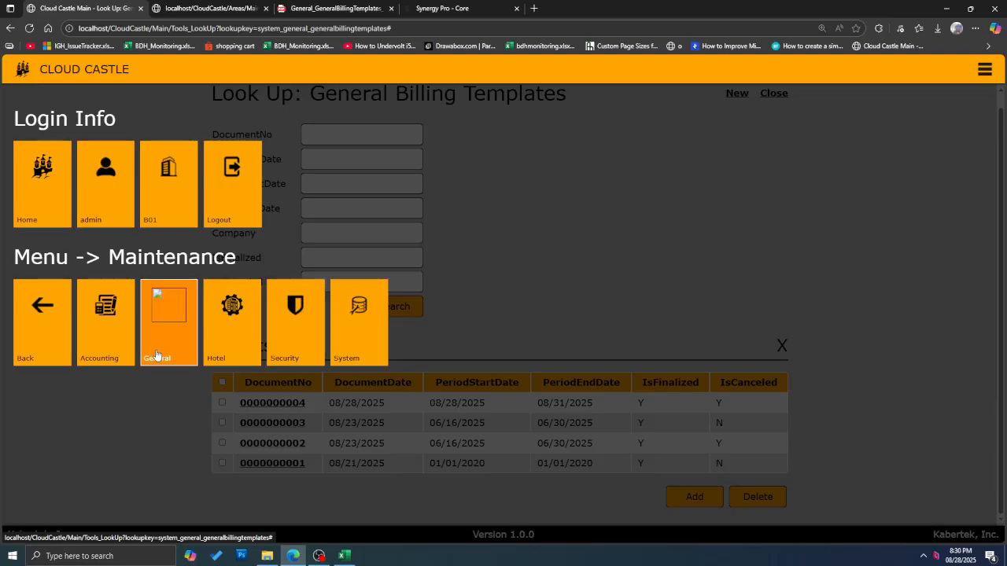
left_click(174, 332)
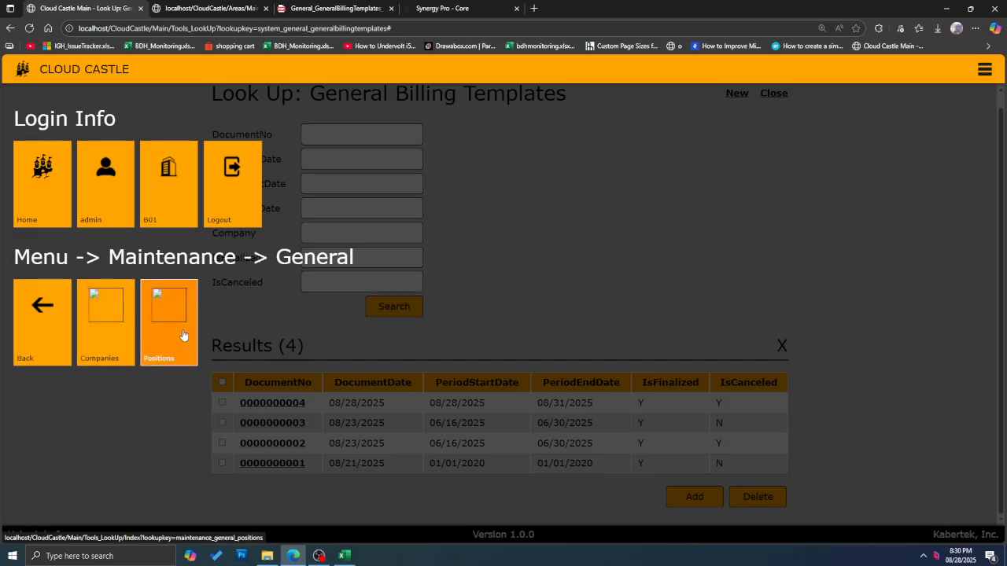
left_click(110, 338)
left_click(369, 224)
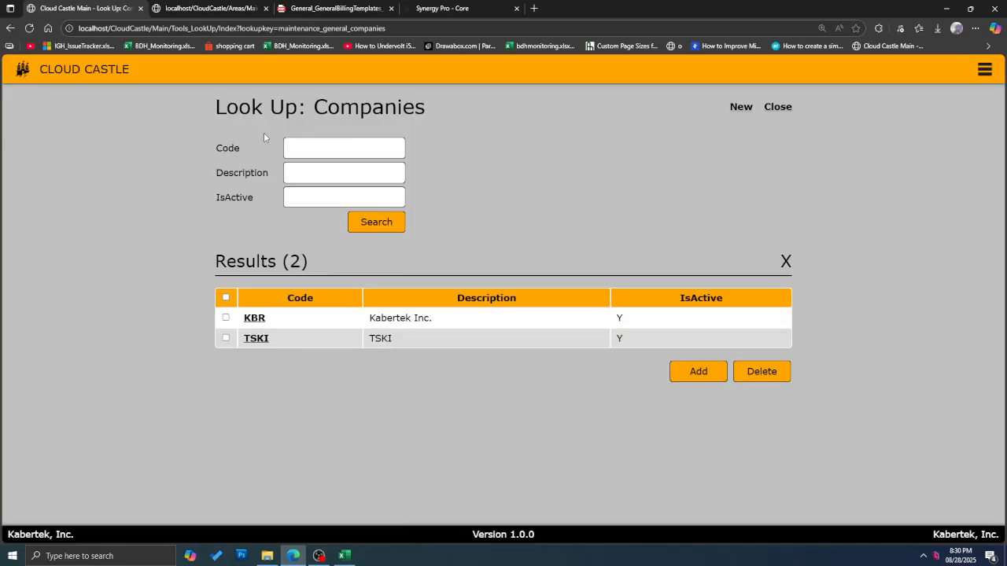
Step: Open Maintenance > General > Positions and review the 15 listed positions
left_click(10, 28)
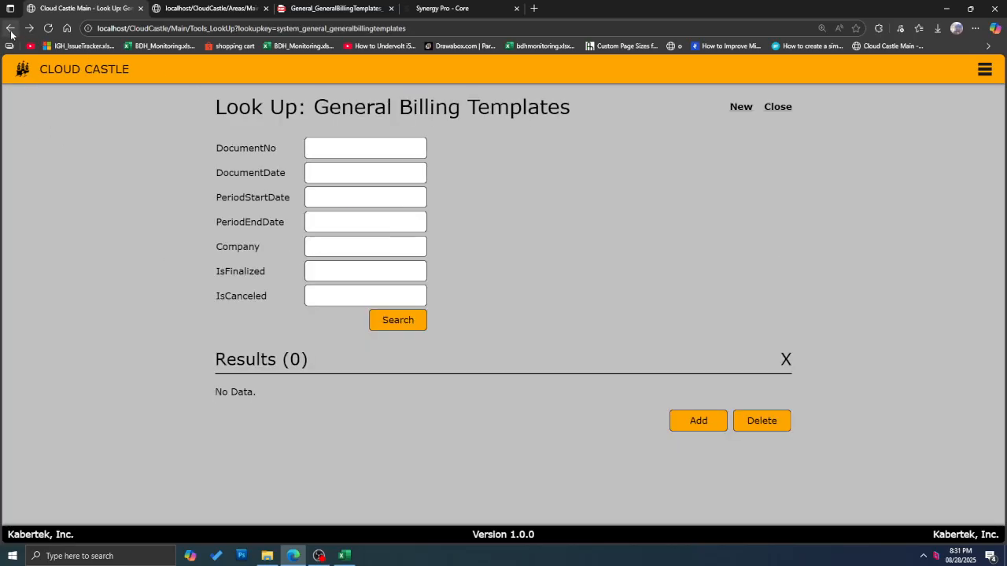
left_click(984, 69)
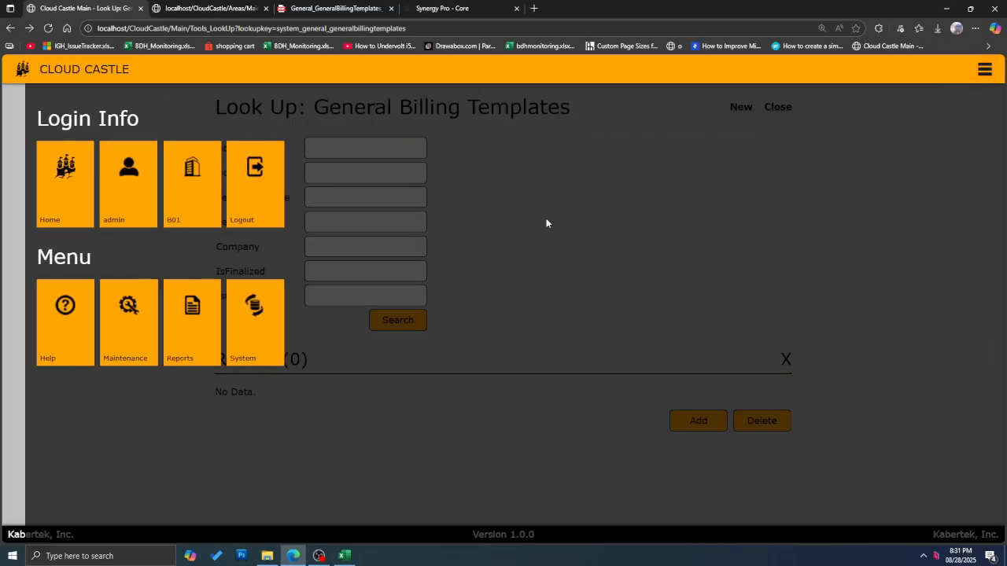
left_click(123, 343)
left_click(164, 346)
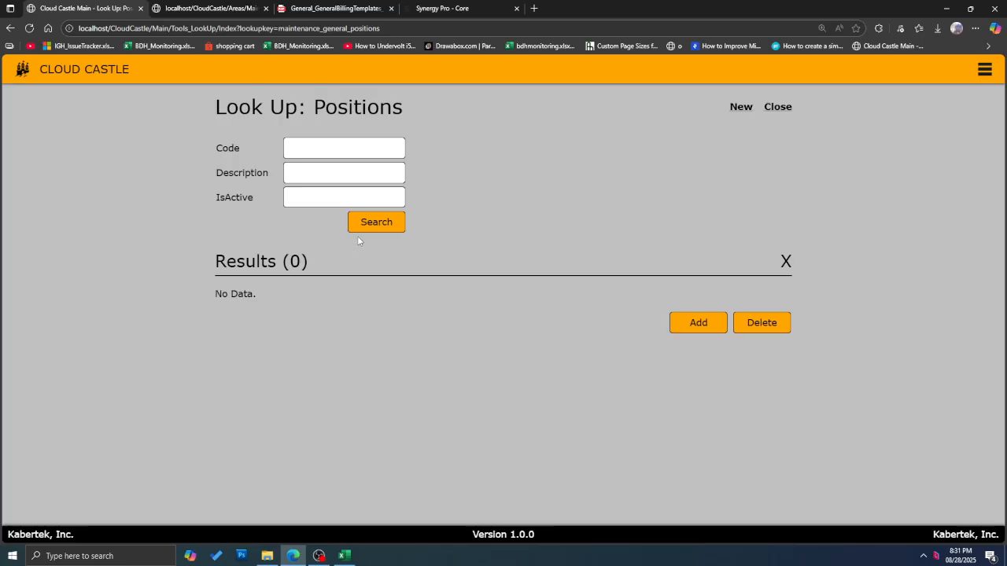
left_click(371, 223)
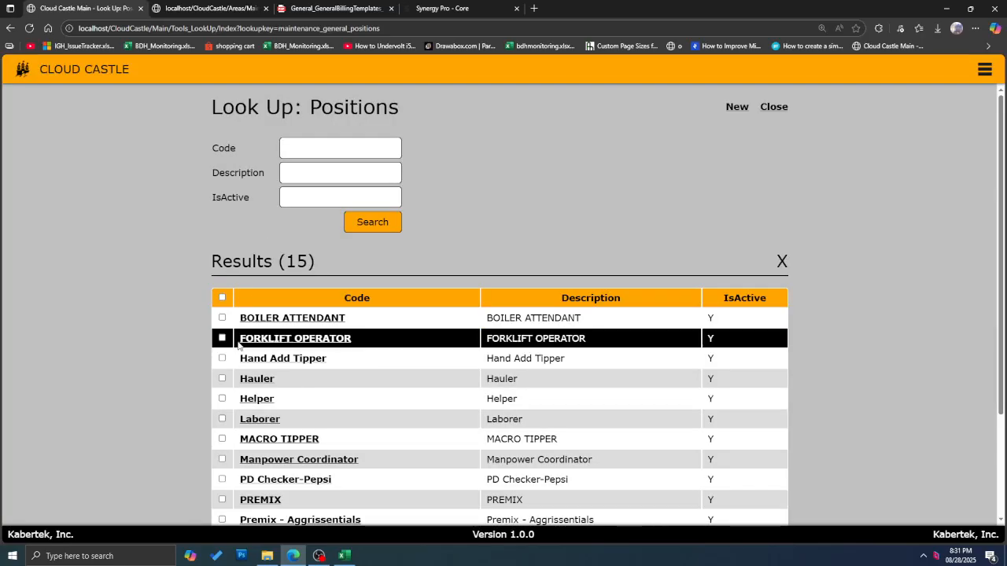
scroll(339, 436, "down", 3)
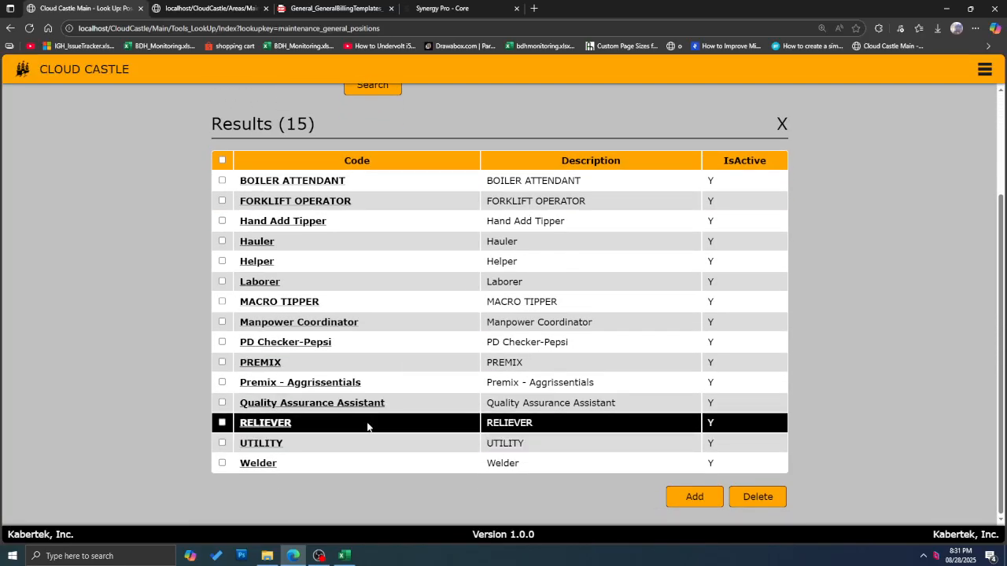
Step: Open System > General > General Billing Templates and list all billing templates
left_click(991, 71)
left_click(229, 355)
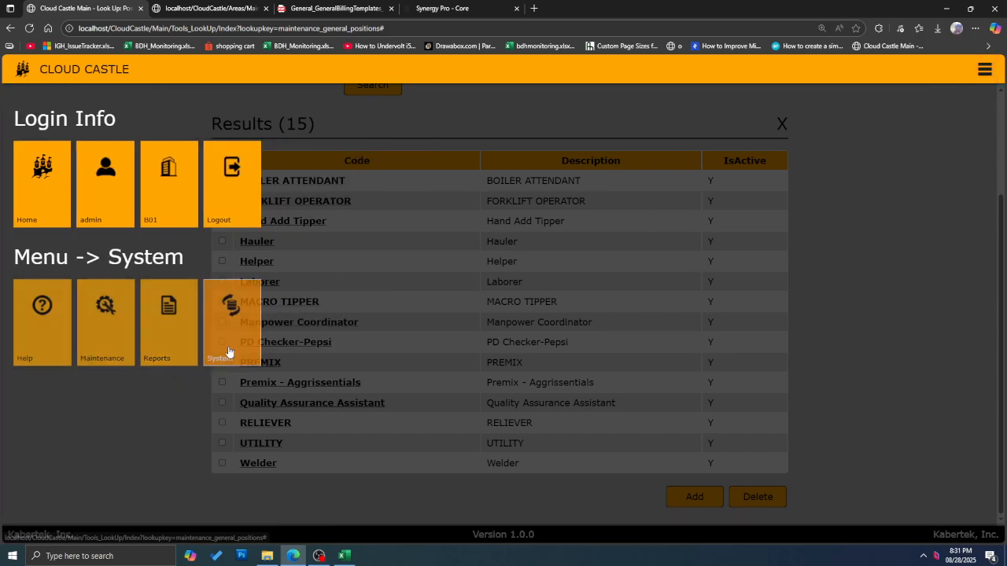
left_click(170, 340)
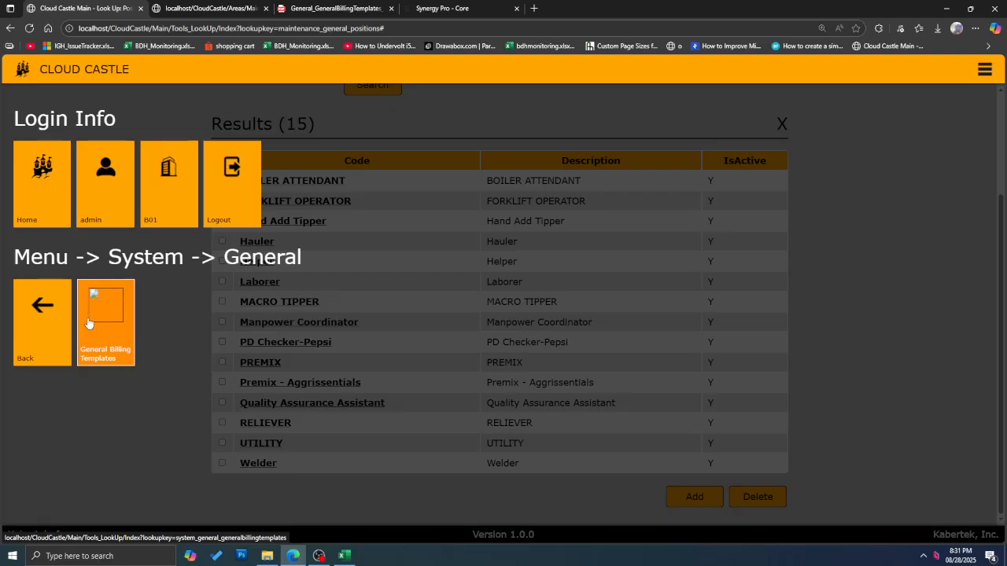
left_click(112, 311)
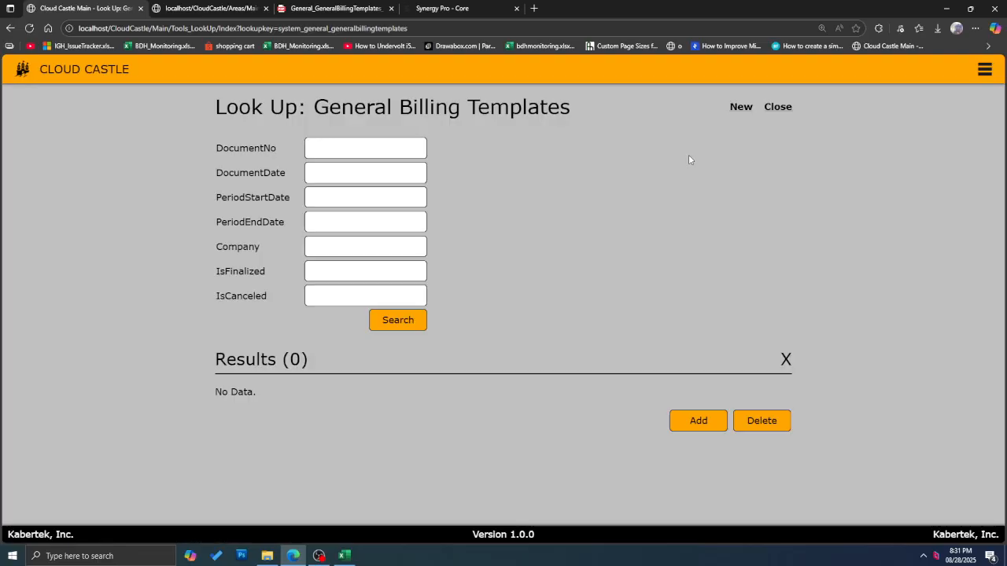
left_click(408, 320)
Step: Open the Hotel Setup page from Maintenance > Hotel
scroll(343, 369, "down", 1)
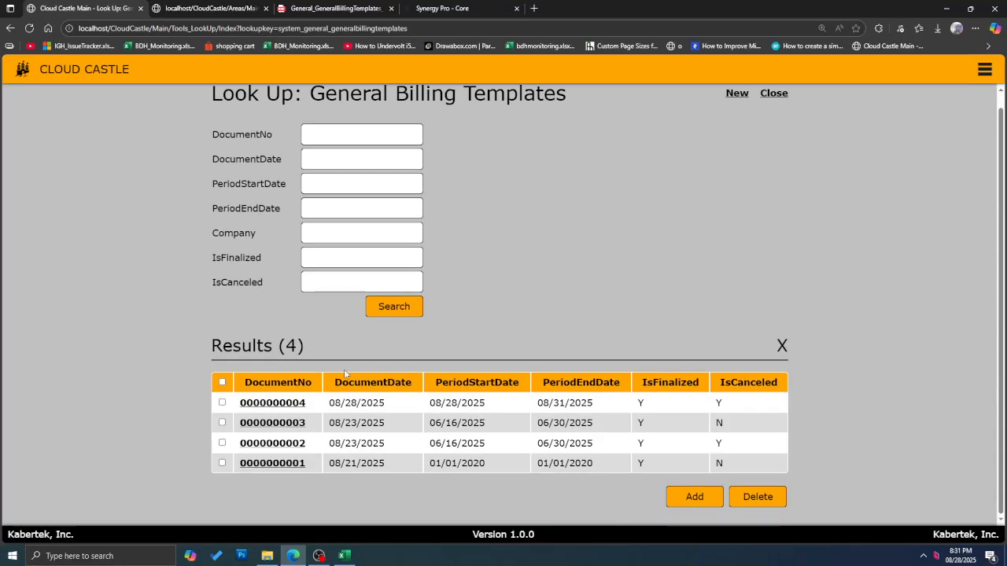
left_click(984, 69)
left_click(104, 363)
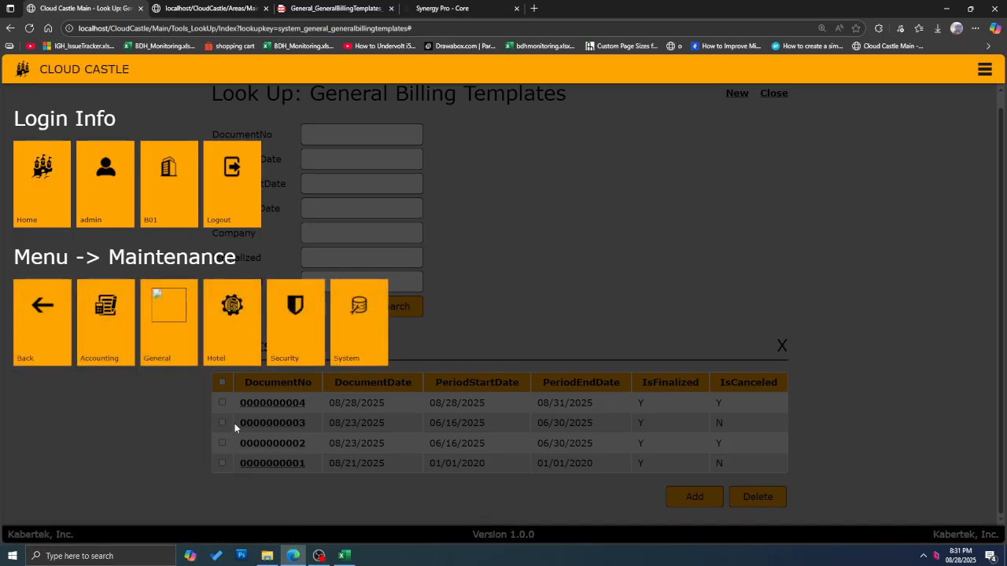
left_click(215, 361)
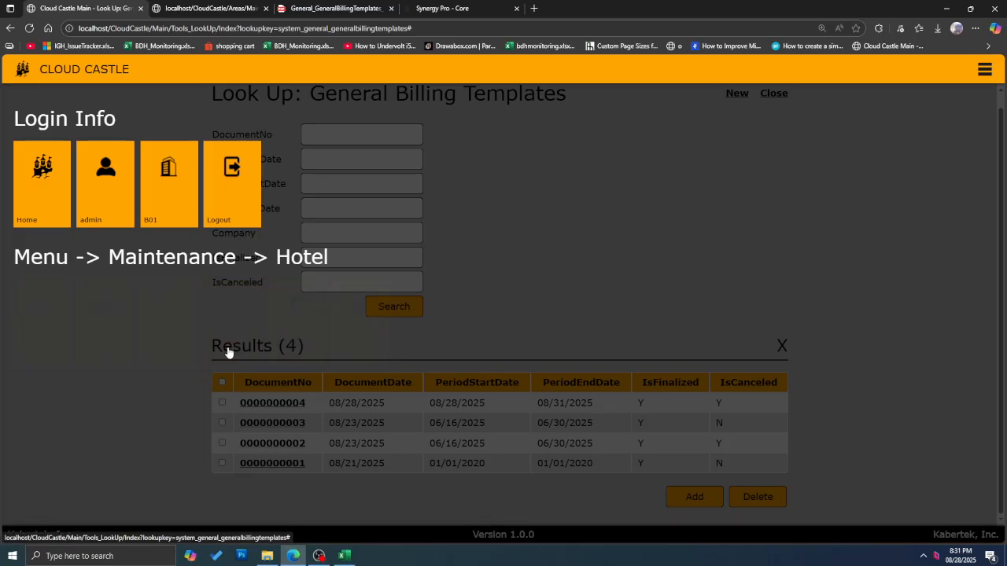
scroll(102, 409, "down", 1)
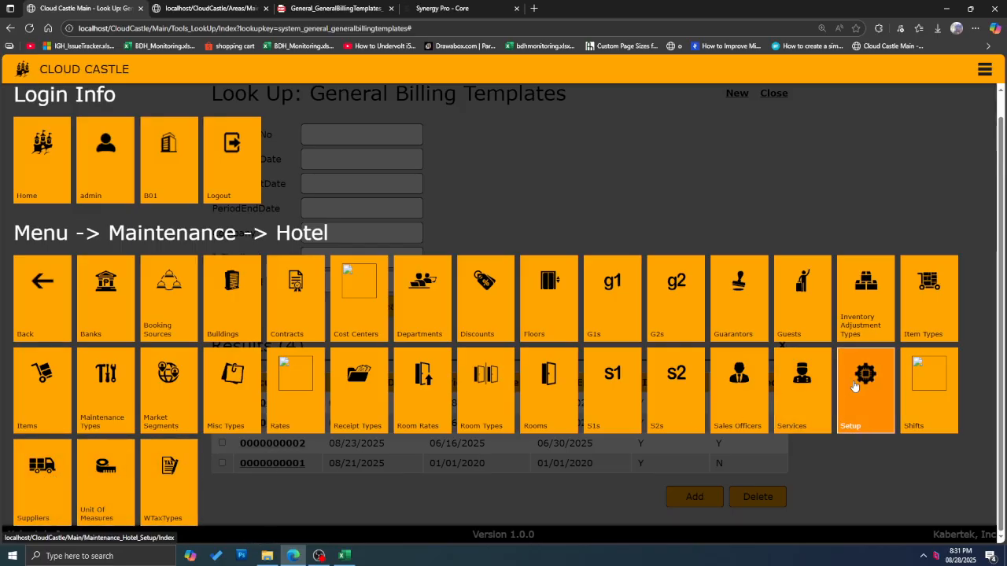
left_click(541, 320)
Step: Highlight the three signatory rows and the General Billing Template WTAX Percent of 2 in Branch System Parameters
scroll(510, 205, "down", 10)
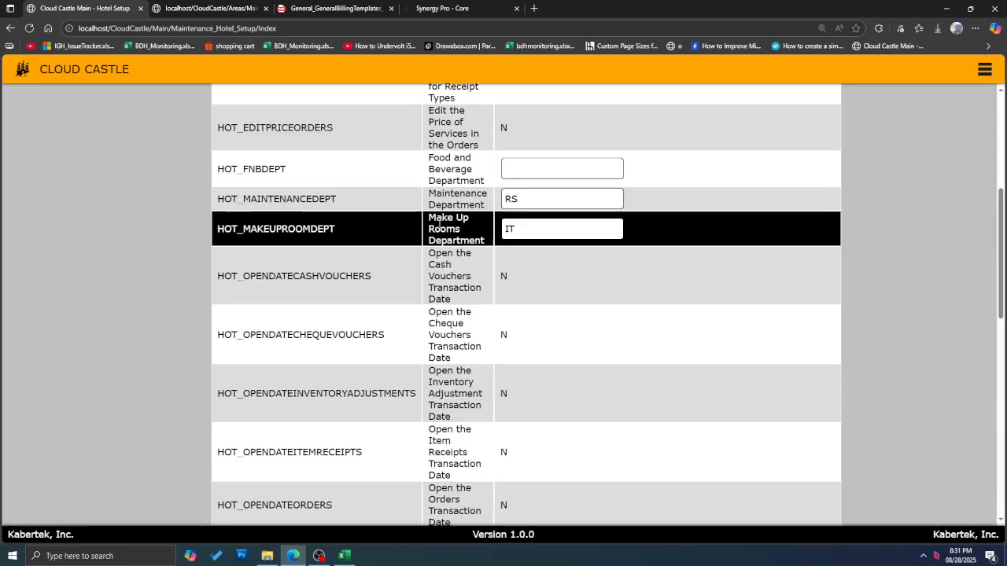
scroll(443, 231, "down", 3)
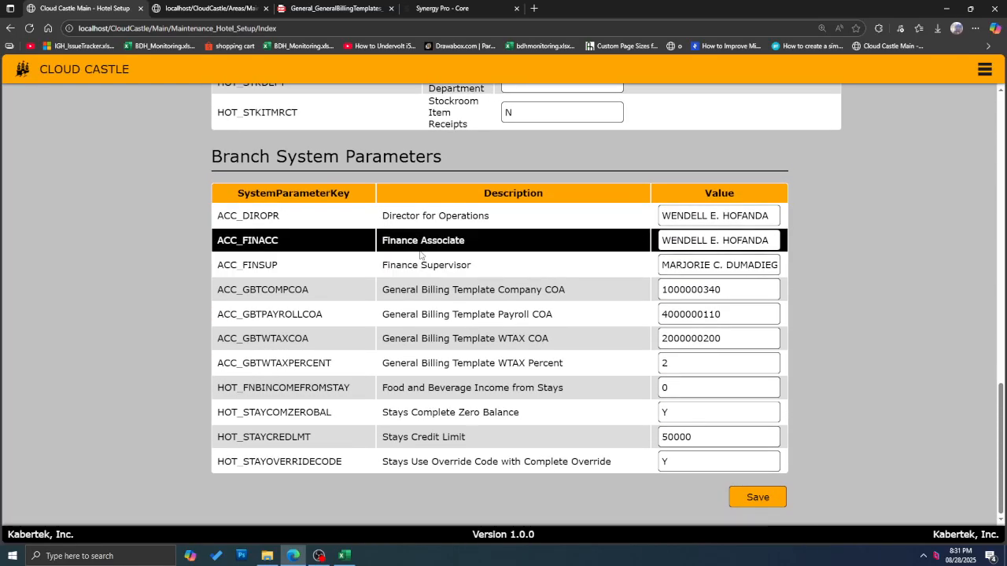
left_click_drag(218, 216, 753, 266)
left_click(235, 215)
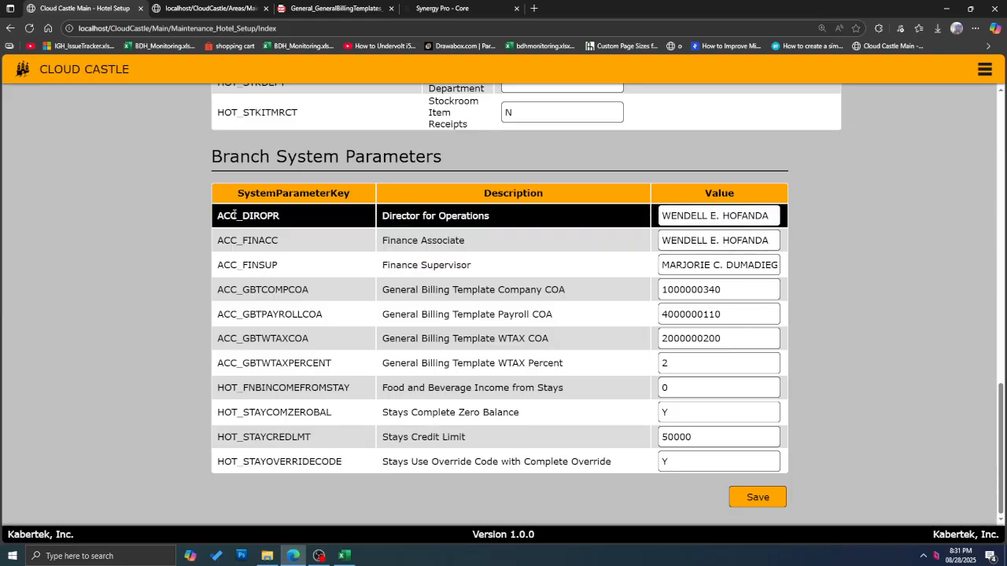
left_click_drag(220, 215, 496, 260)
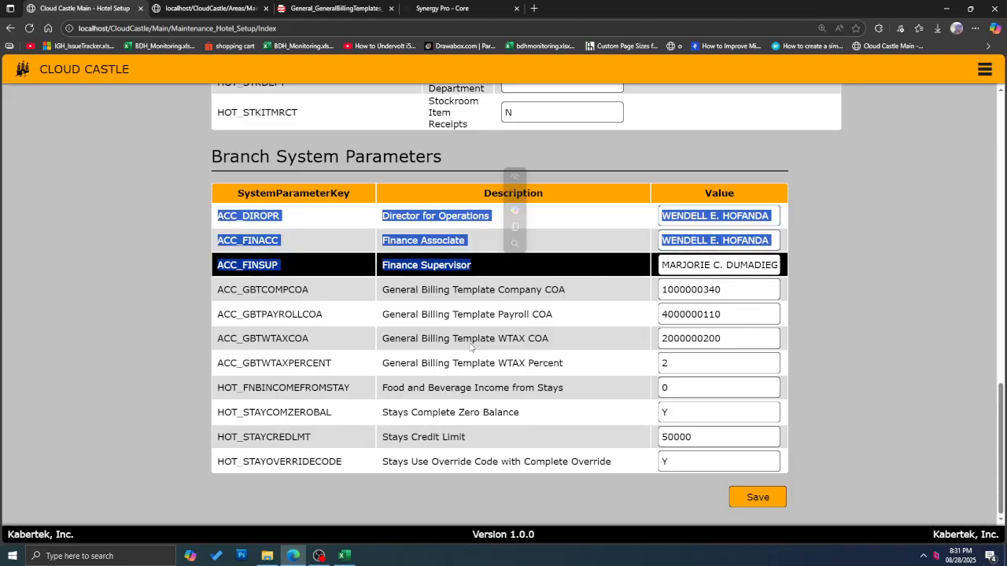
left_click_drag(219, 367, 576, 369)
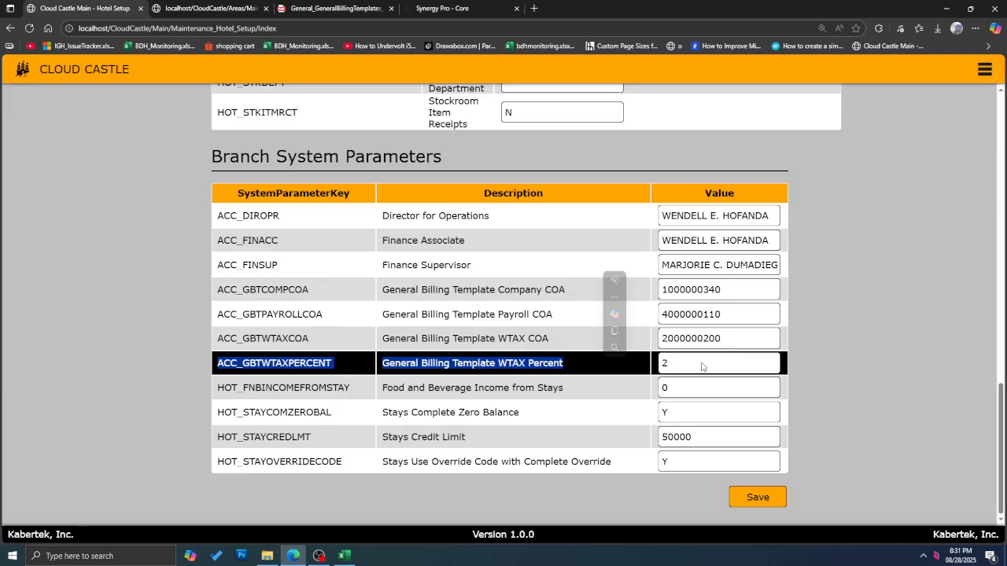
scroll(703, 367, "up", 20)
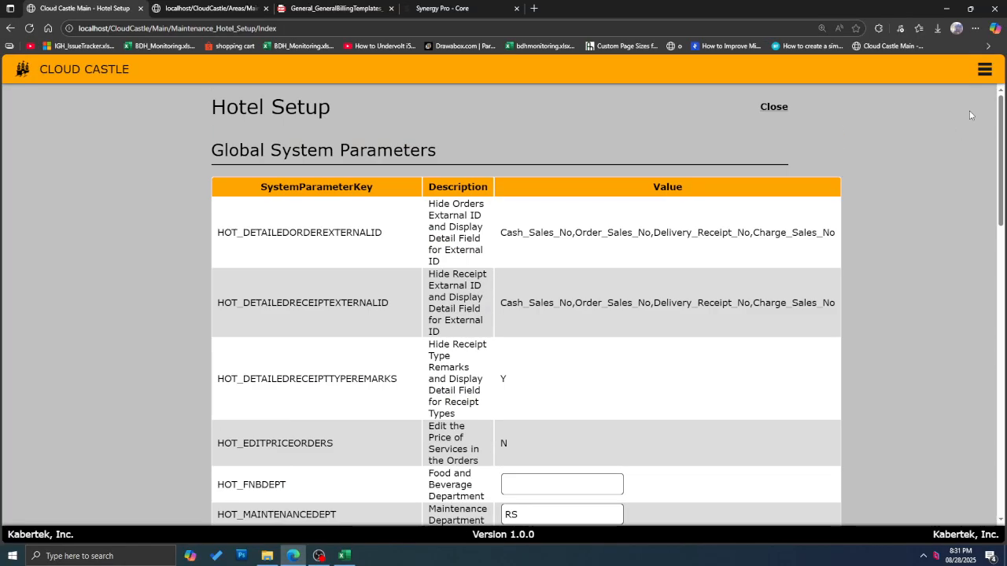
Step: Open the General Billing Templates lookup via Menu > System > General, leaving Hotel Setup
left_click(984, 70)
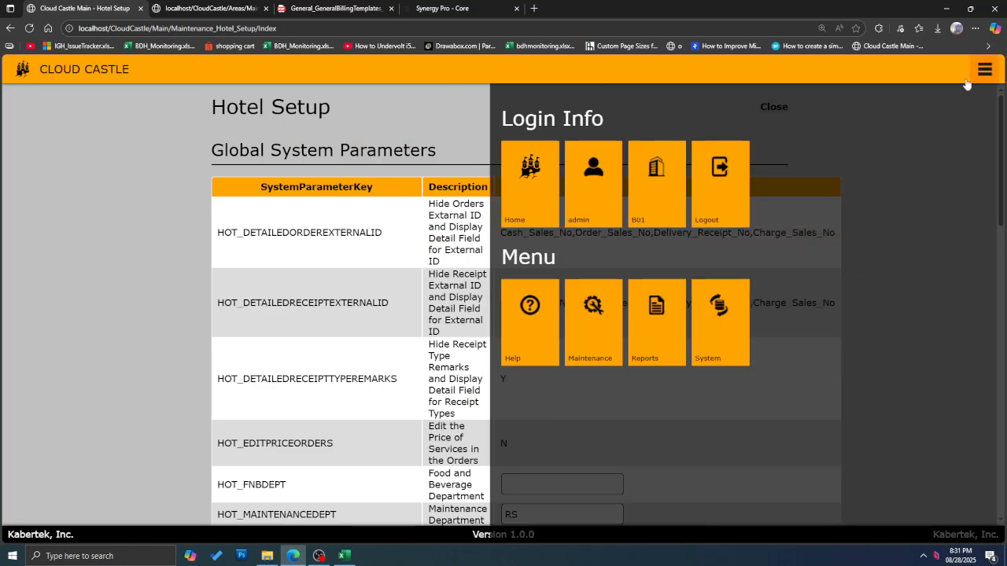
left_click(224, 346)
left_click(231, 345)
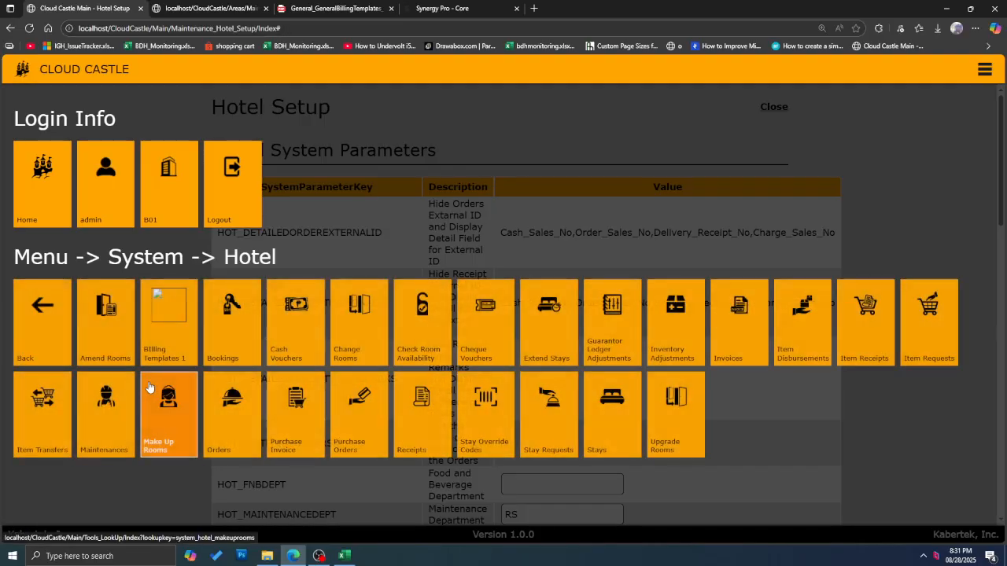
left_click(61, 330)
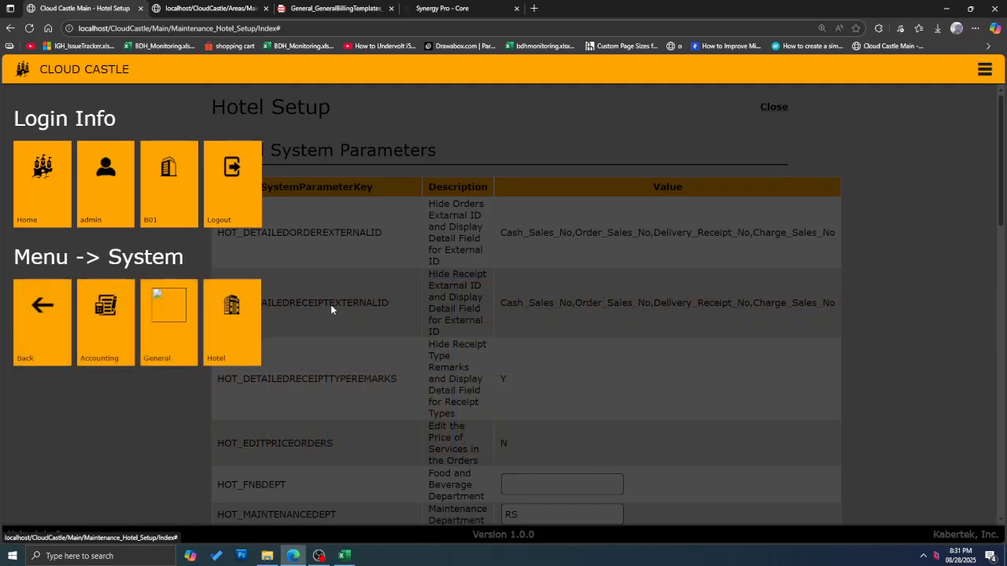
left_click(169, 322)
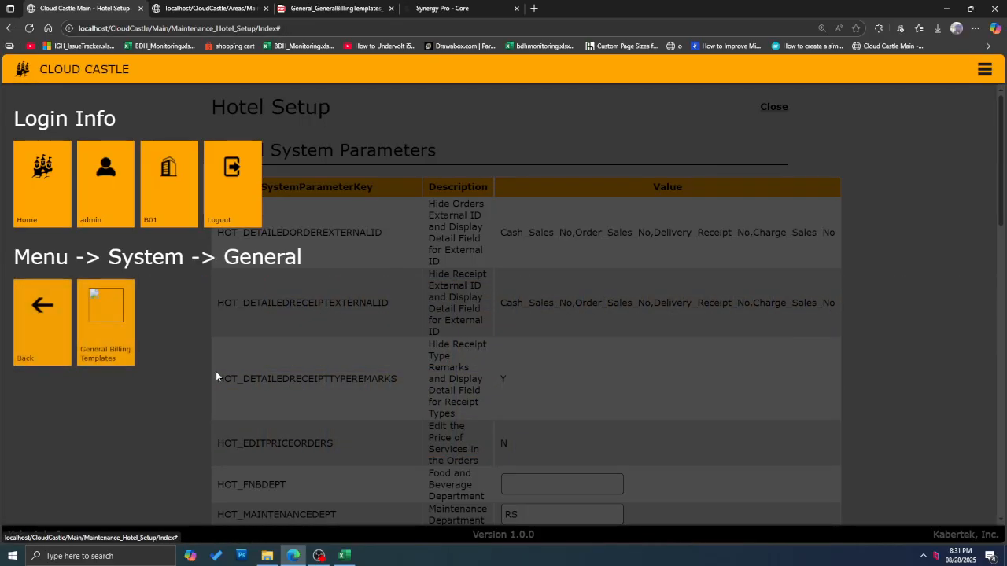
left_click(114, 325)
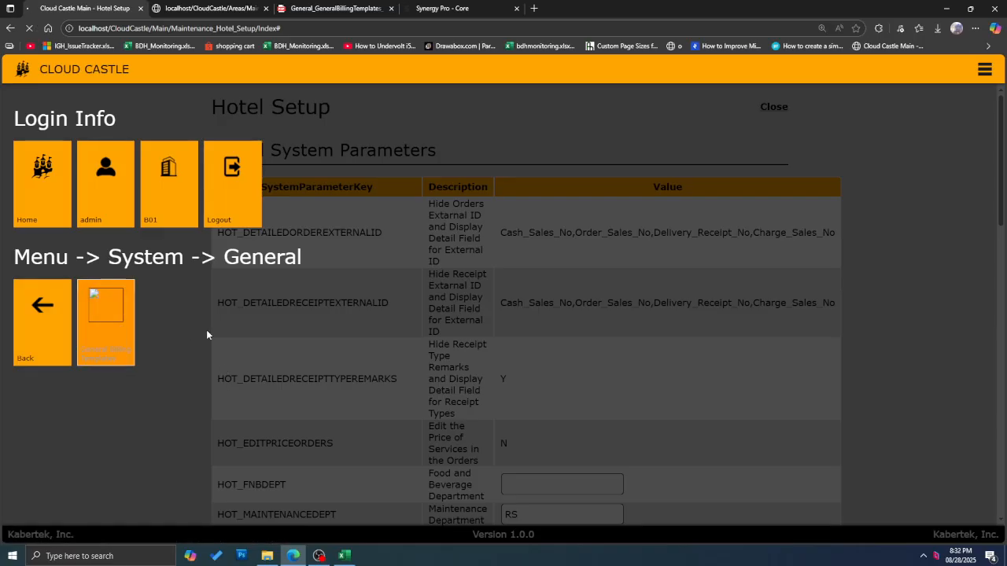